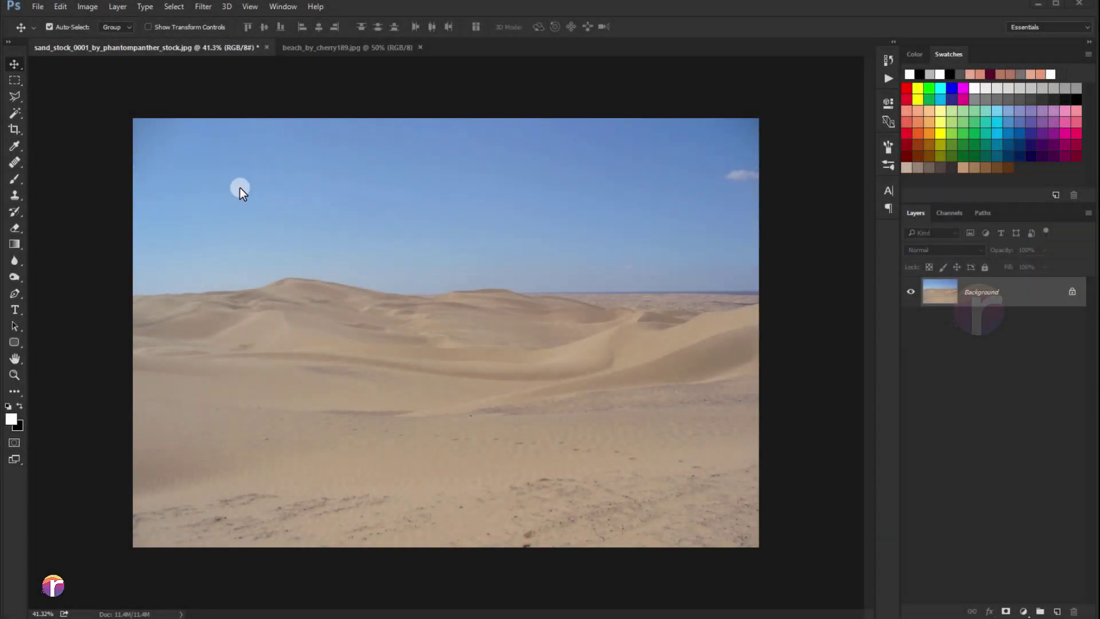
- Quick-select the dunes below the horizon and mask out the blue sky
scroll(243, 193, "up", 1)
scroll(262, 214, "down", 2)
scroll(297, 226, "up", 2)
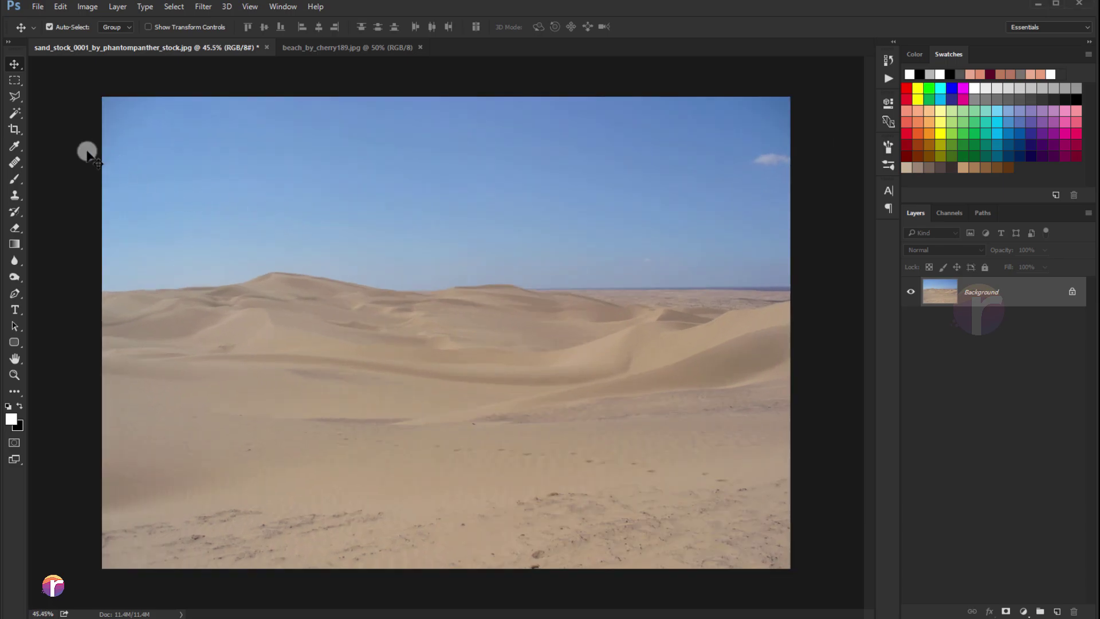
left_click(21, 115)
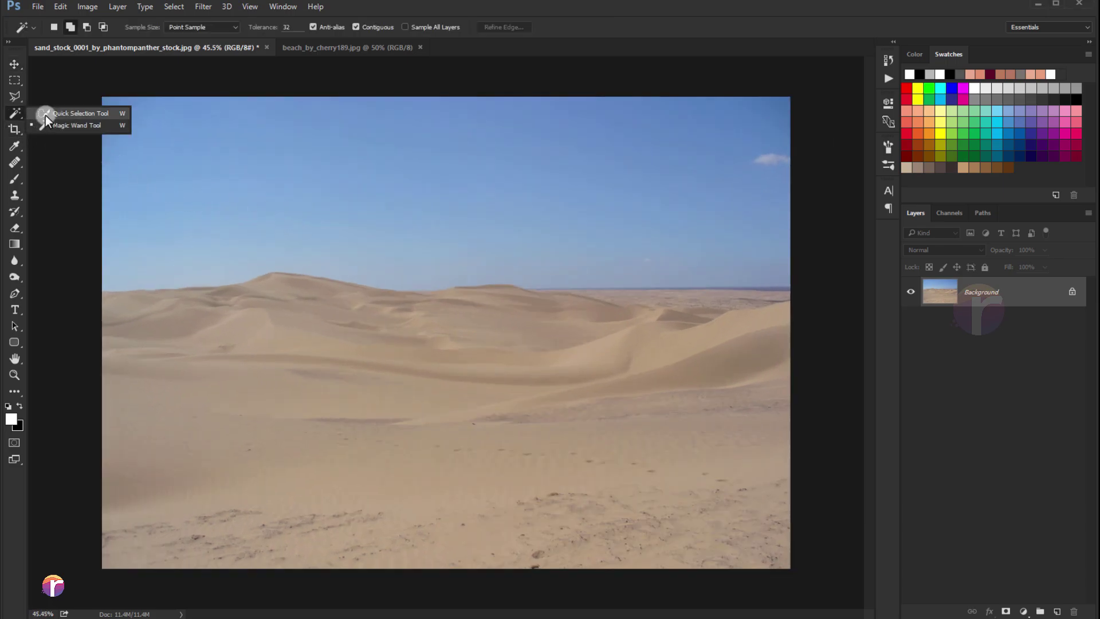
left_click(46, 115)
left_click_drag(285, 309, 715, 327)
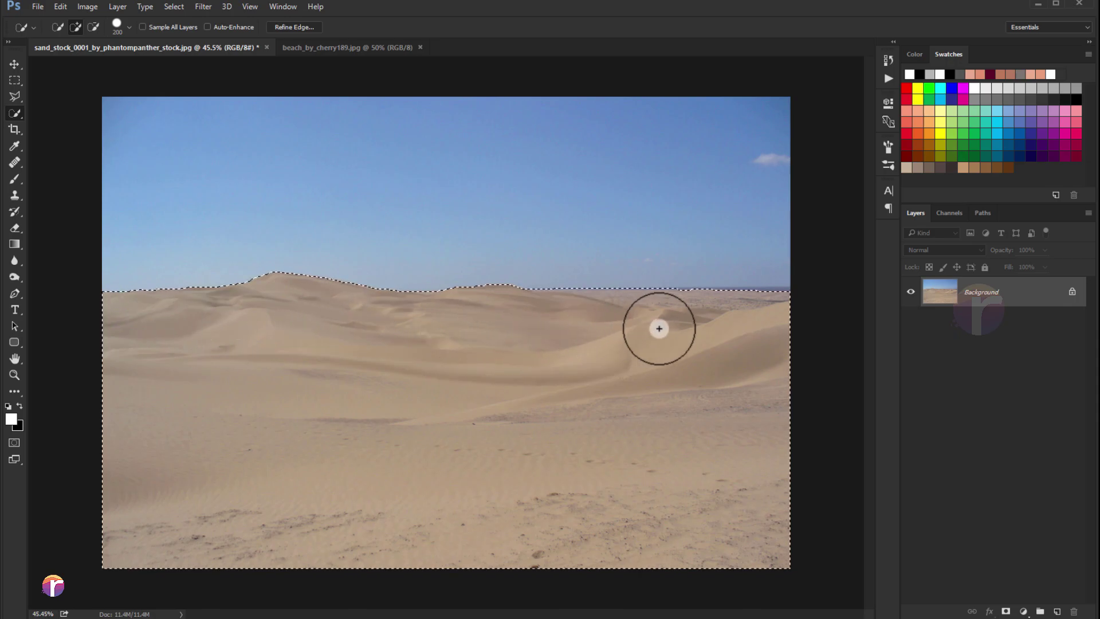
left_click(1005, 610)
- Apply the layer mask permanently and move the dunes lower in the frame
left_click(976, 295)
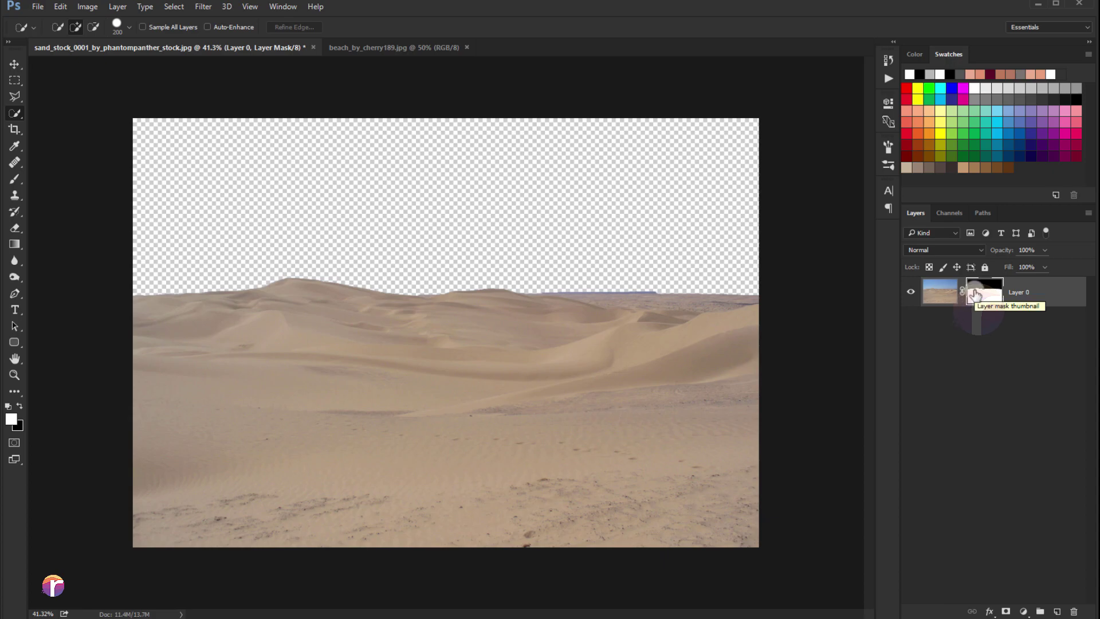
right_click(975, 295)
left_click(954, 331)
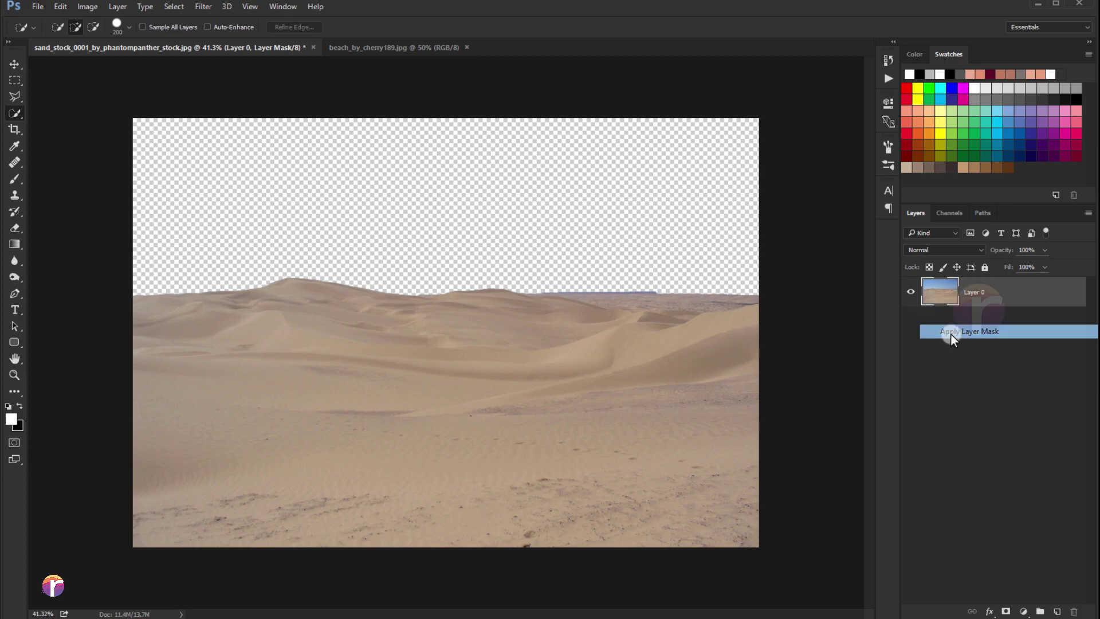
scroll(443, 335, "up", 1)
left_click(15, 97)
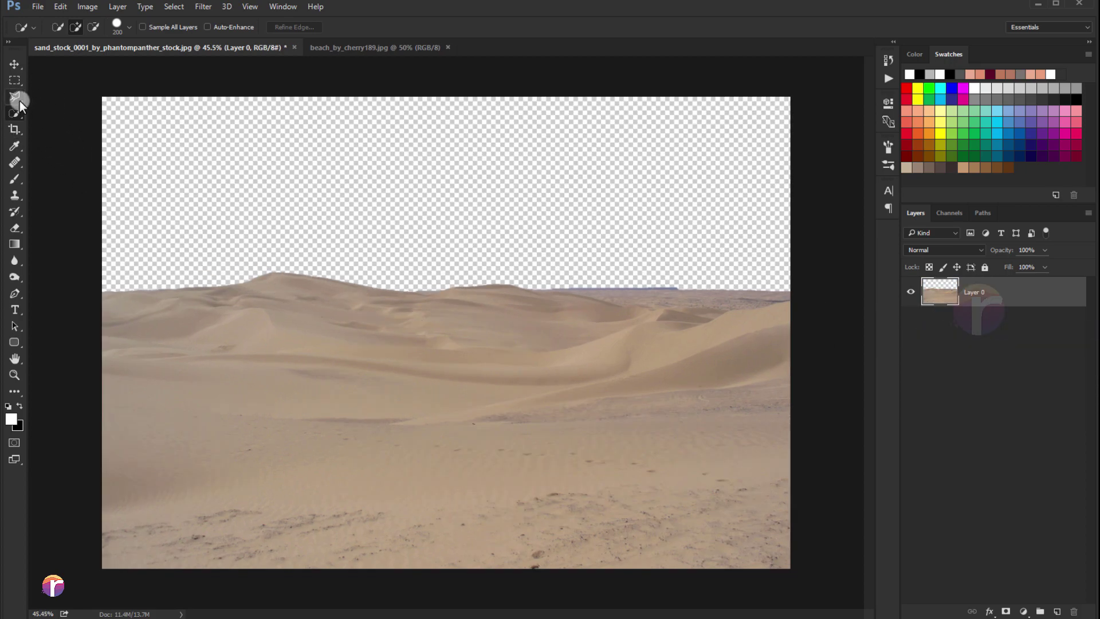
left_click(14, 64)
left_click_drag(351, 282, 359, 345)
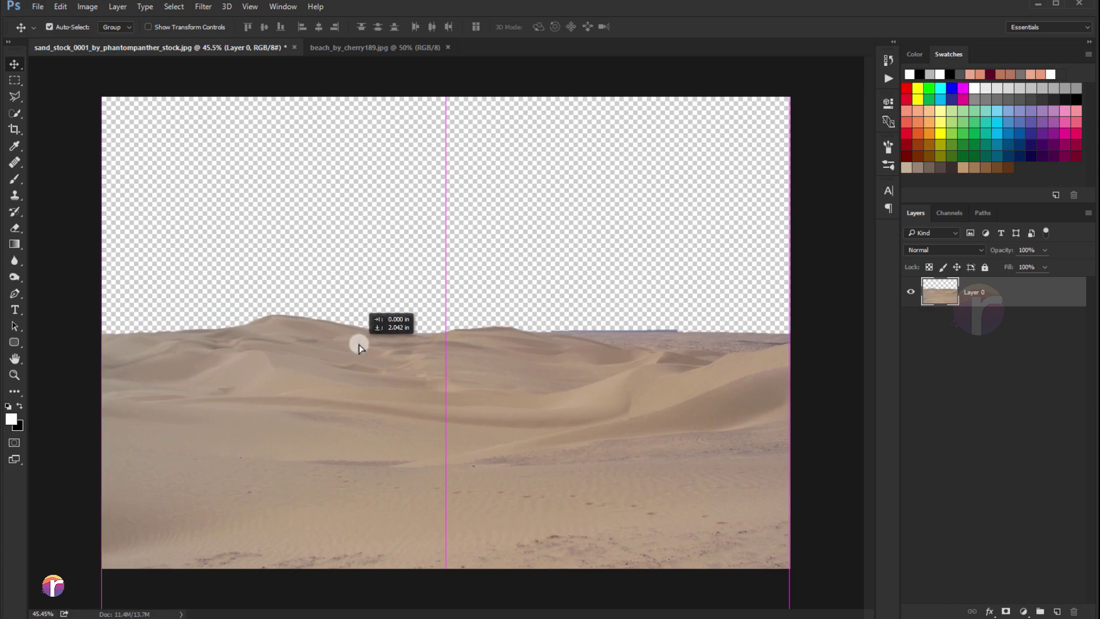
- In the beach photo, quick-select the sand and apply a mask removing sky and sea
scroll(330, 132, "down", 2)
left_click(340, 47)
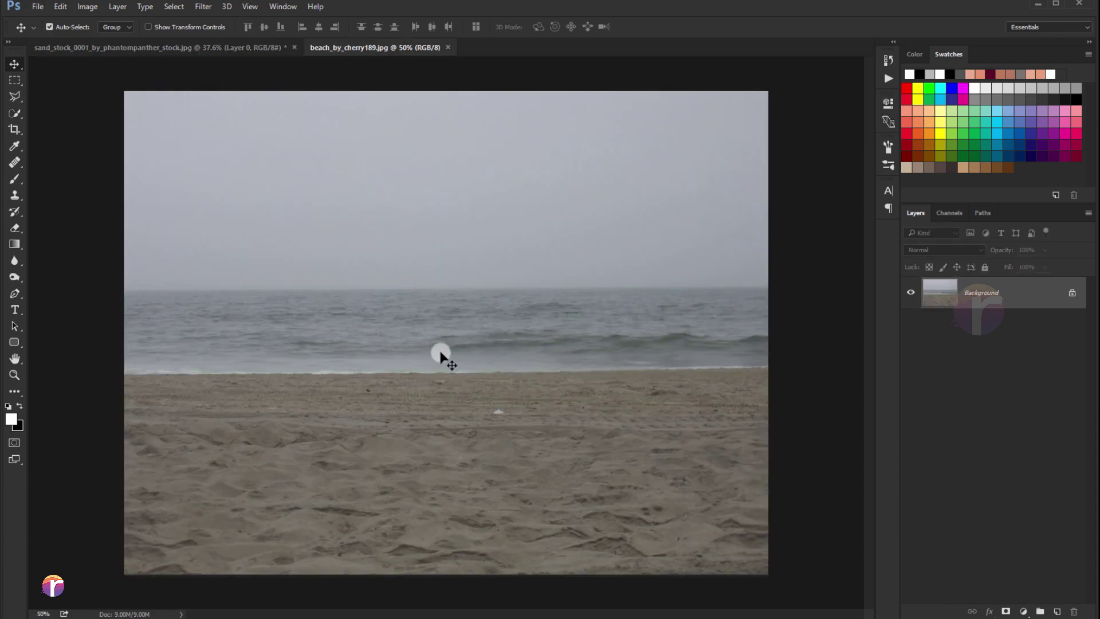
scroll(236, 294, "down", 1)
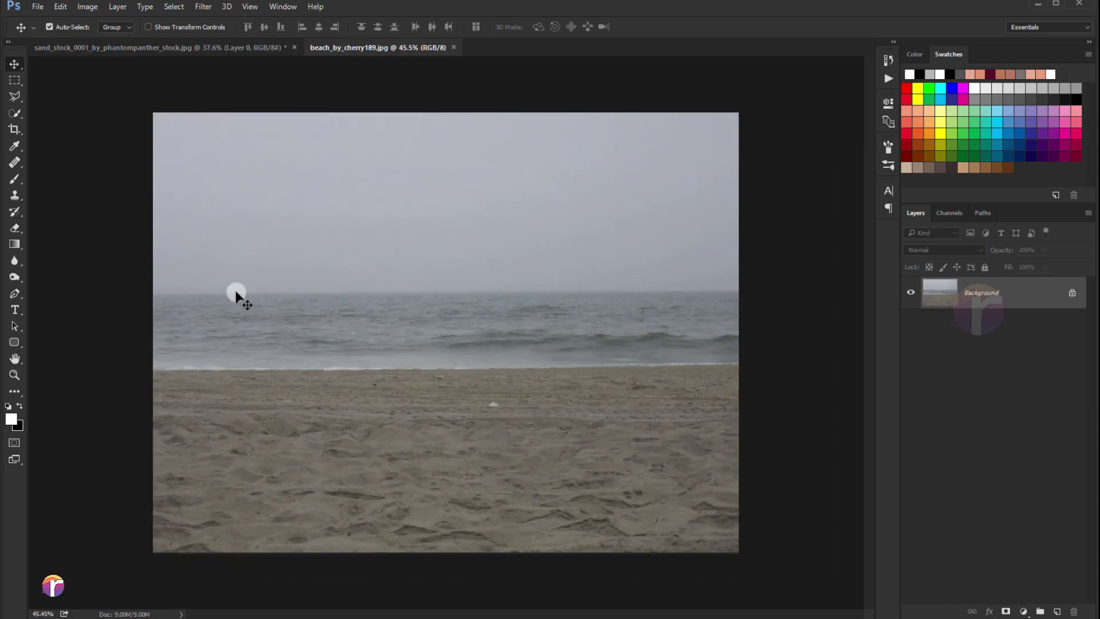
left_click(12, 120)
left_click_drag(165, 400, 863, 495)
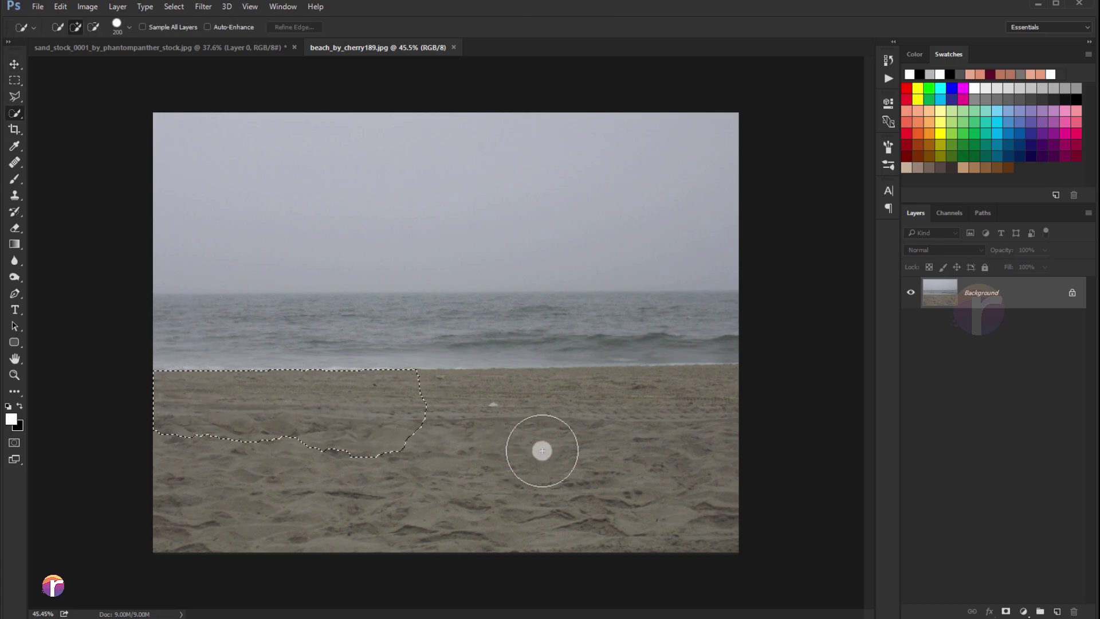
left_click(1005, 611)
right_click(971, 298)
left_click(972, 334)
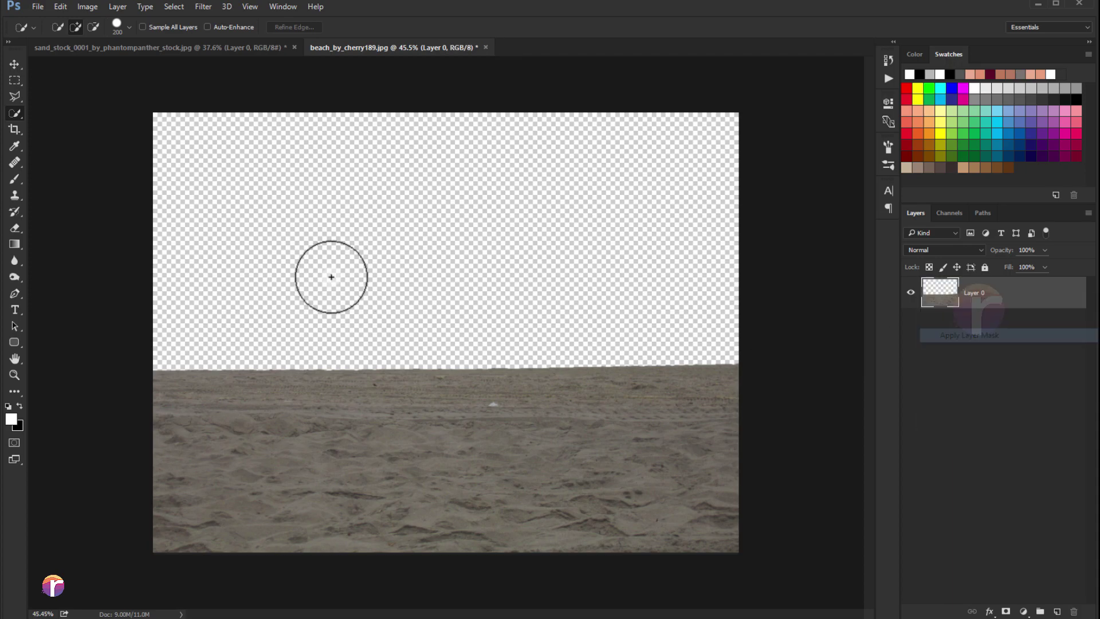
- Drag the grey sand into the dune document and place it toward the lower left
left_click(15, 63)
mouse_move(367, 390)
left_mouse_down()
mouse_move(363, 278)
mouse_move(386, 348)
left_mouse_up()
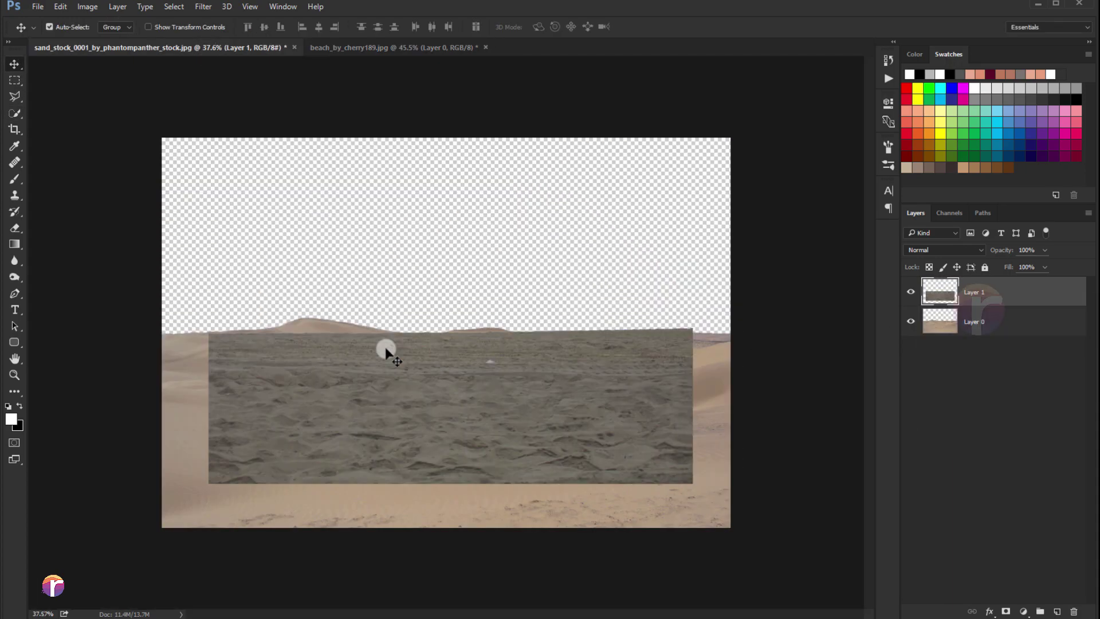
left_click_drag(374, 393, 324, 442)
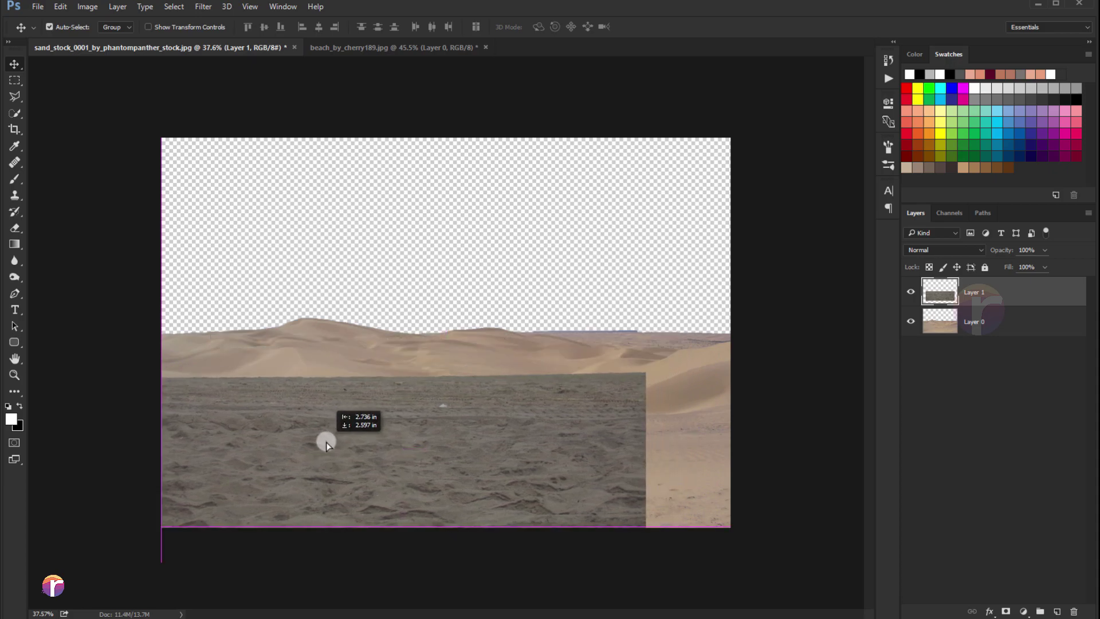
scroll(480, 383, "up", 1)
left_click(940, 332)
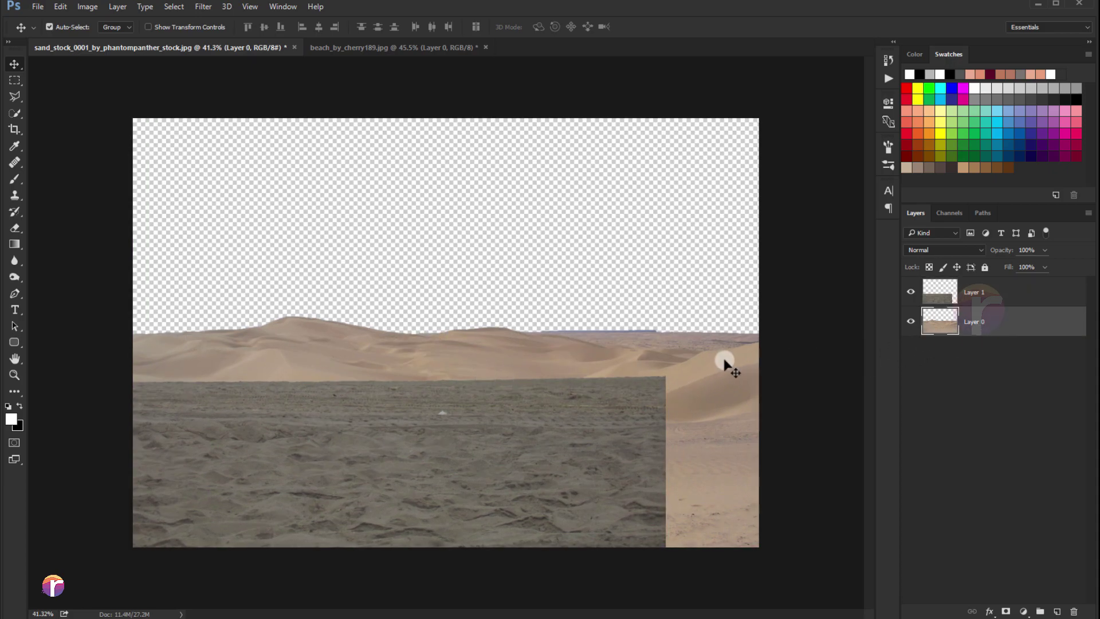
- Shift the dune layer's highlights toward cyan with Color Balance (Cyan-Red -13)
key("ctrl+b")
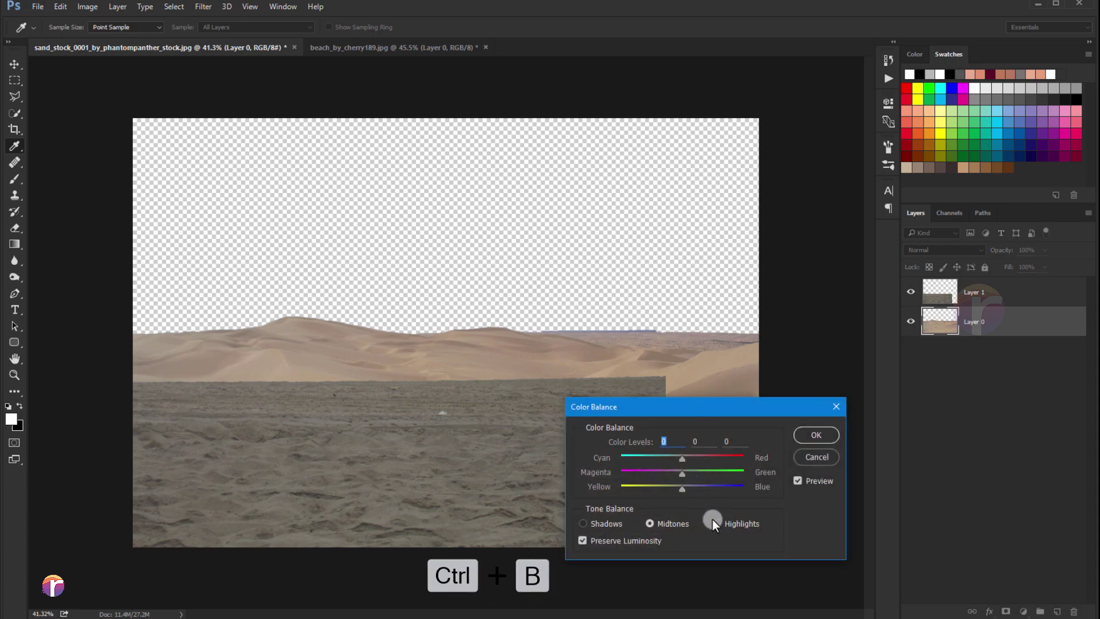
left_click(715, 521)
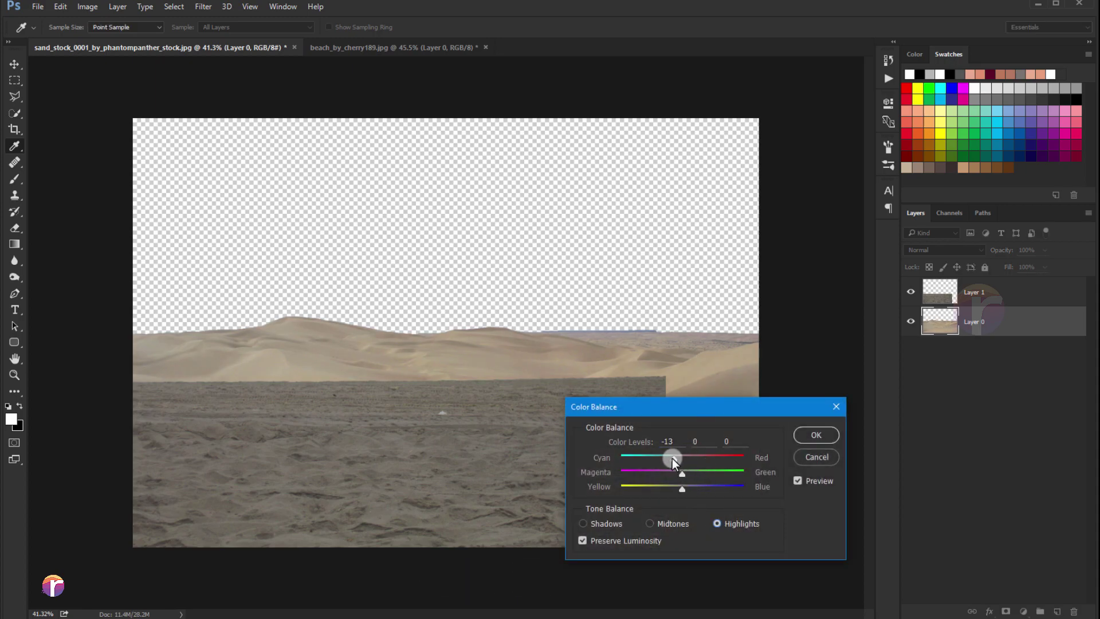
left_click_drag(674, 459, 689, 490)
left_click(816, 434)
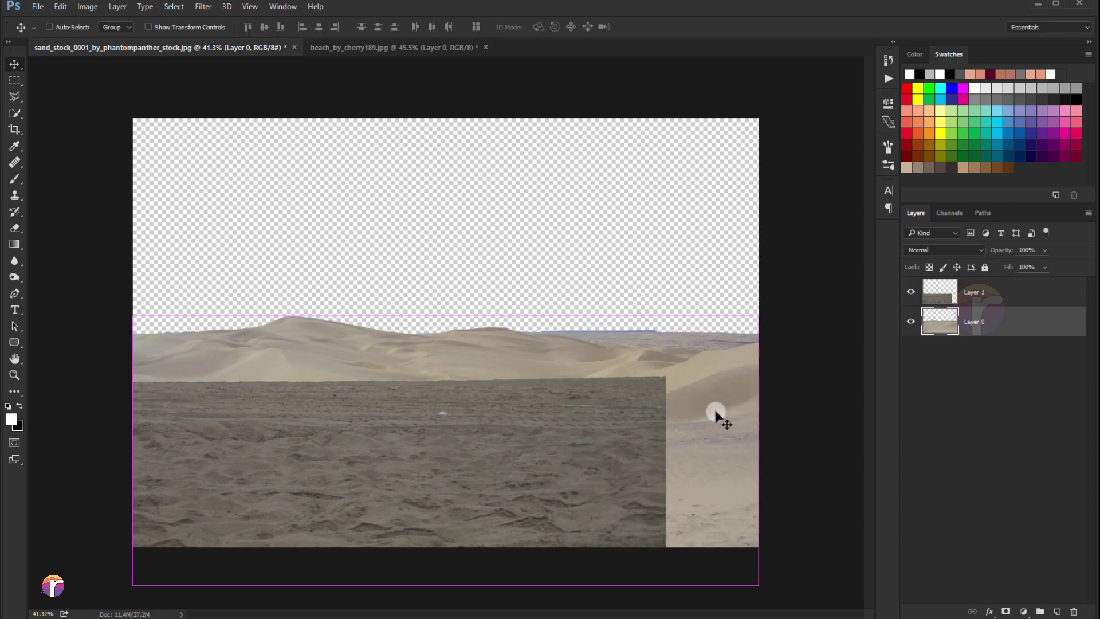
- Lower the dune layer's saturation to -6 with Hue/Saturation
key("ctrl+u")
left_click_drag(837, 480, 835, 486)
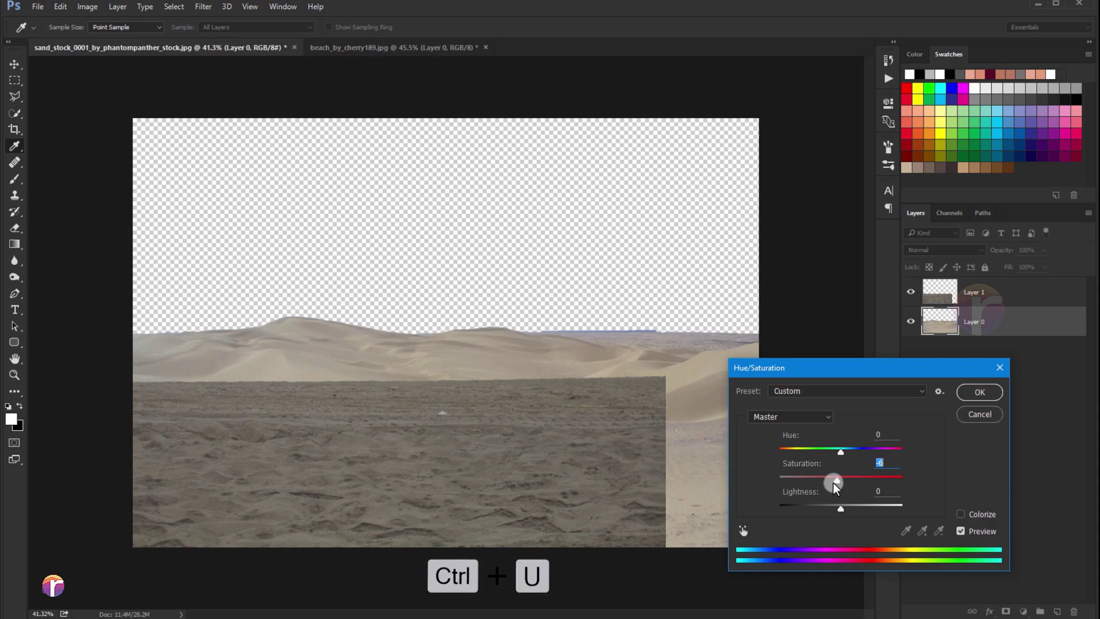
left_click(971, 392)
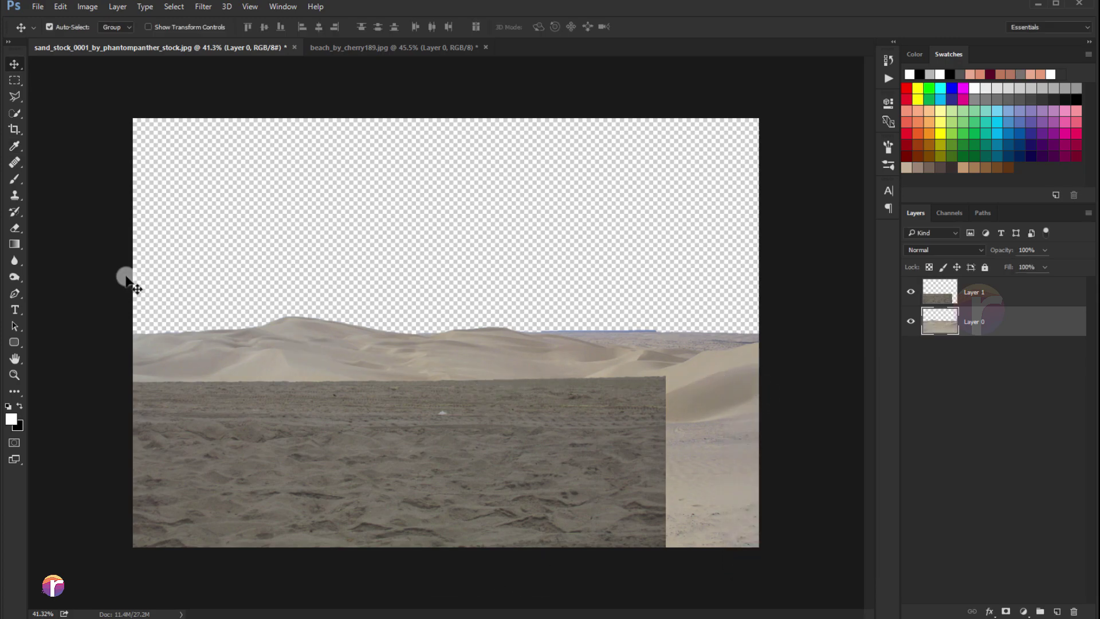
- Enlarge the dune layer slightly with Free Transform and commit it
left_click(16, 228)
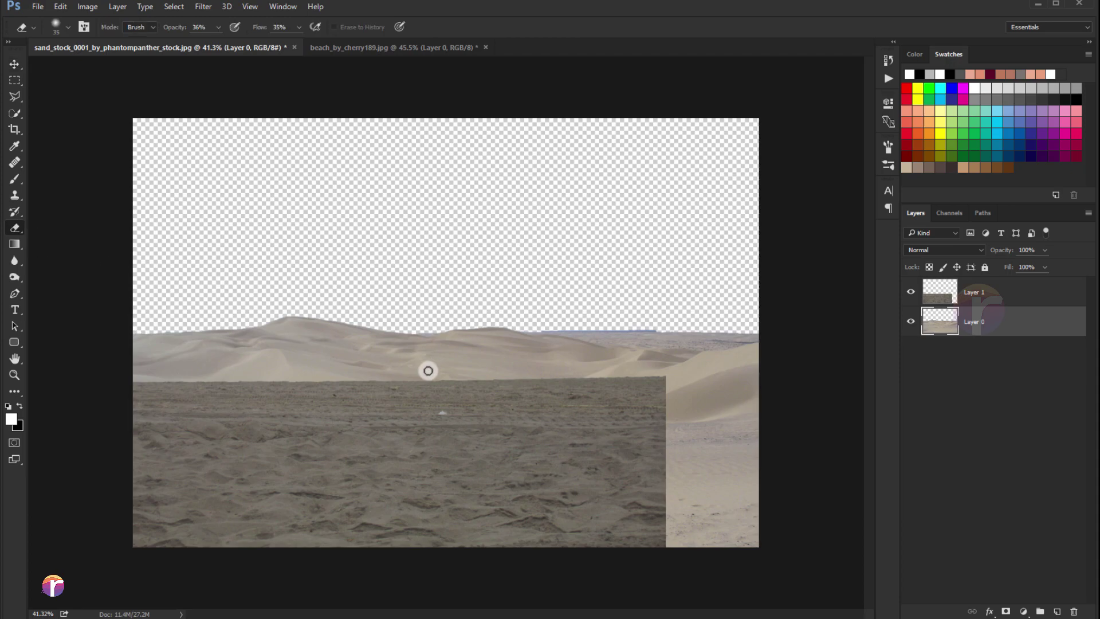
scroll(428, 370, "up", 1)
scroll(429, 372, "down", 1)
key("ctrl+t")
mouse_move(764, 315)
left_mouse_down()
mouse_move(776, 307)
mouse_move(768, 312)
left_mouse_up()
left_click(550, 27)
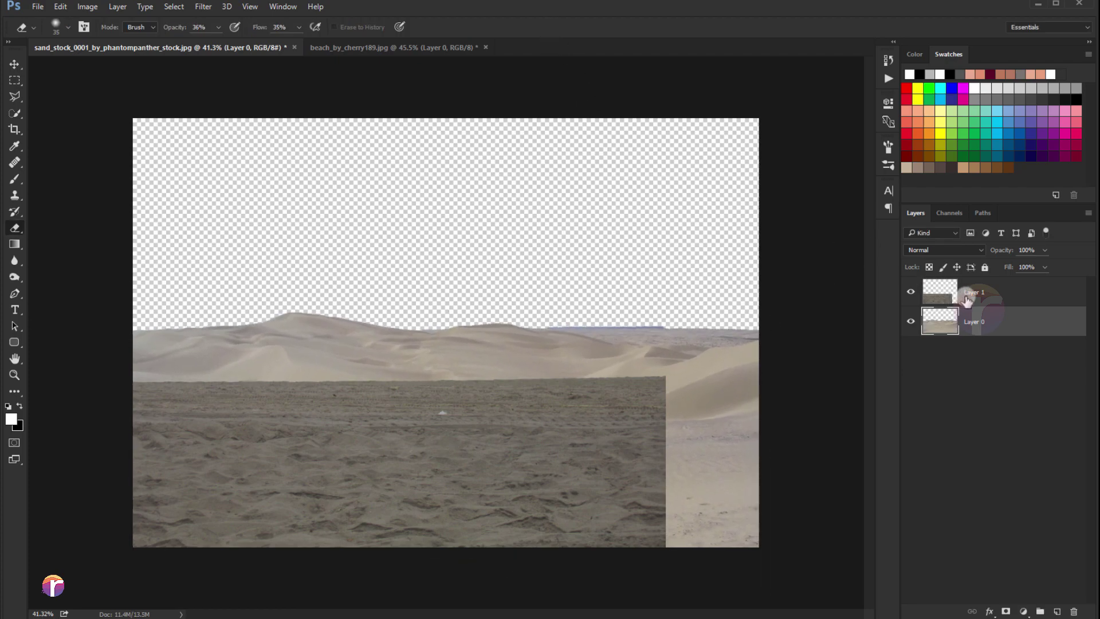
key("alt+bracketright")
- Stretch the grey sand layer across the full canvas width, nudging it slightly down
key("ctrl+t")
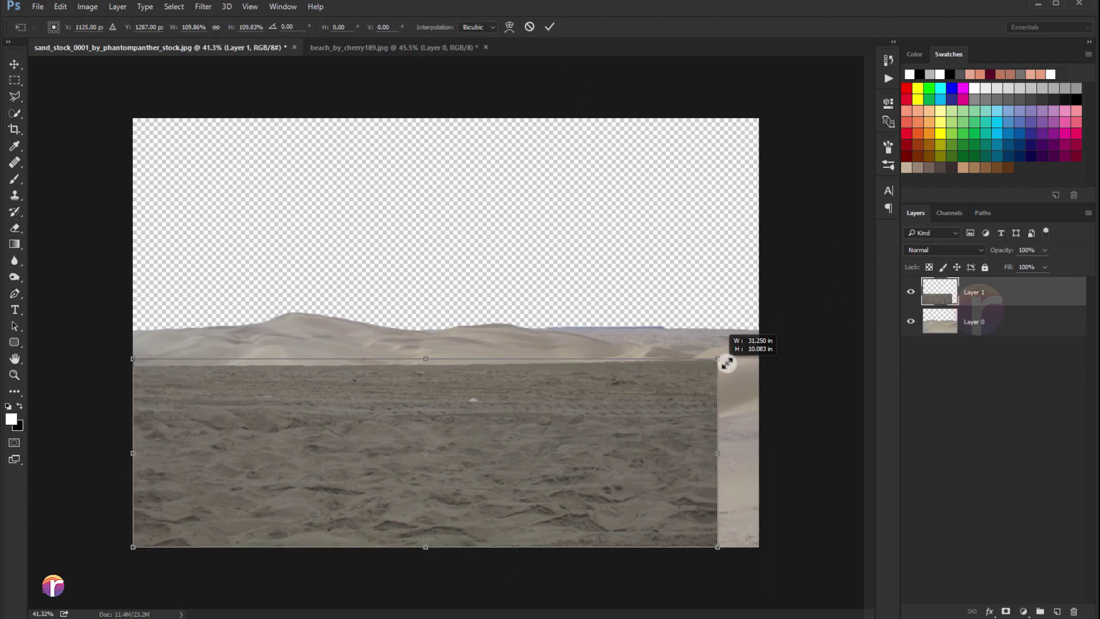
left_click_drag(664, 375, 766, 361)
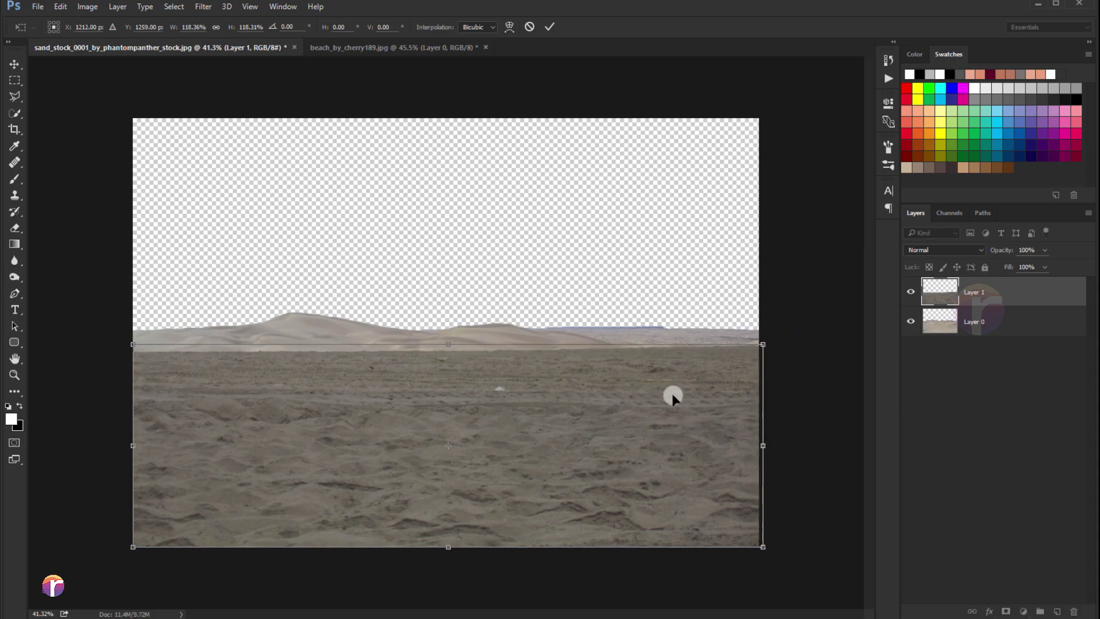
left_click_drag(671, 398, 672, 401)
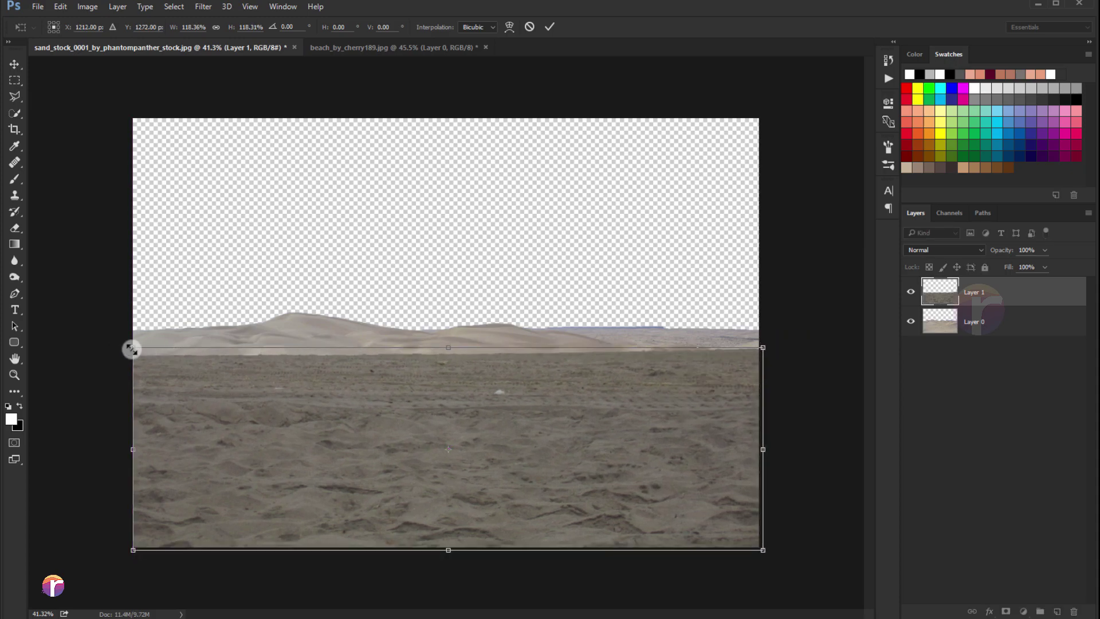
left_click_drag(131, 349, 126, 348)
key("Return")
- Erase the grey sand's top edge with a large soft eraser to blend it into the dunes
key("e")
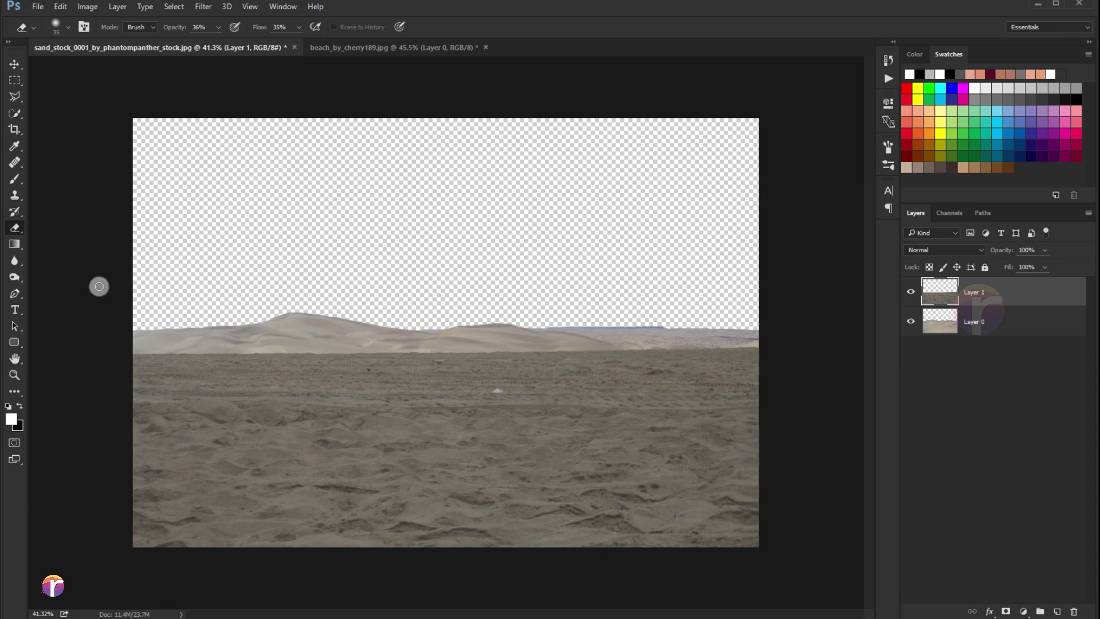
key("bracketright")
key("bracketright")
key("bracketright")
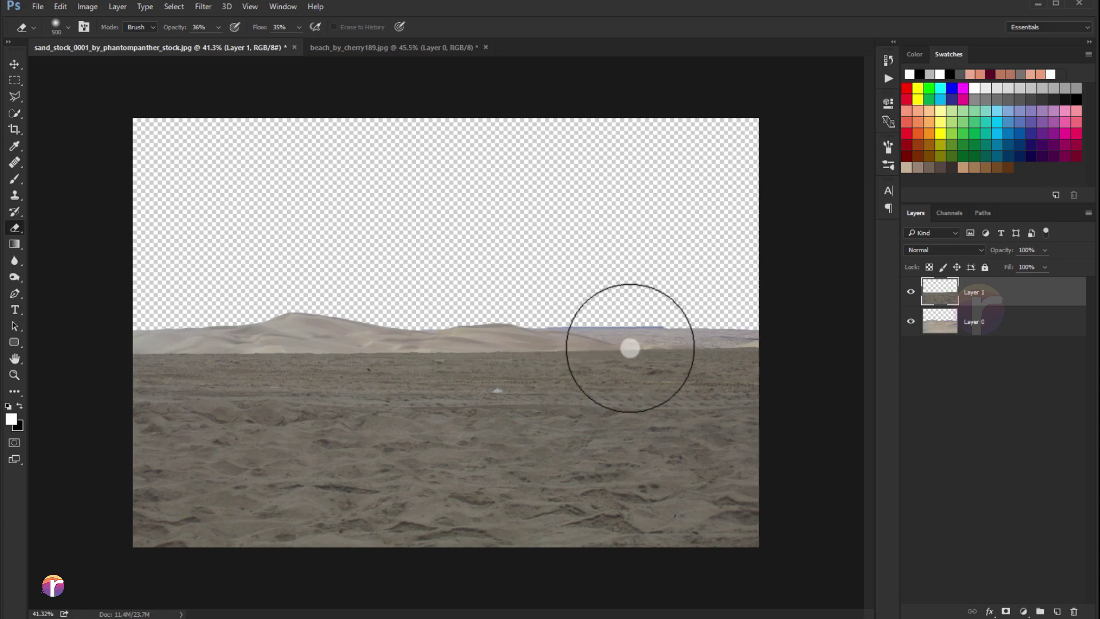
mouse_move(475, 342)
left_mouse_down()
mouse_move(139, 336)
mouse_move(749, 314)
mouse_move(452, 344)
mouse_move(569, 320)
left_mouse_up()
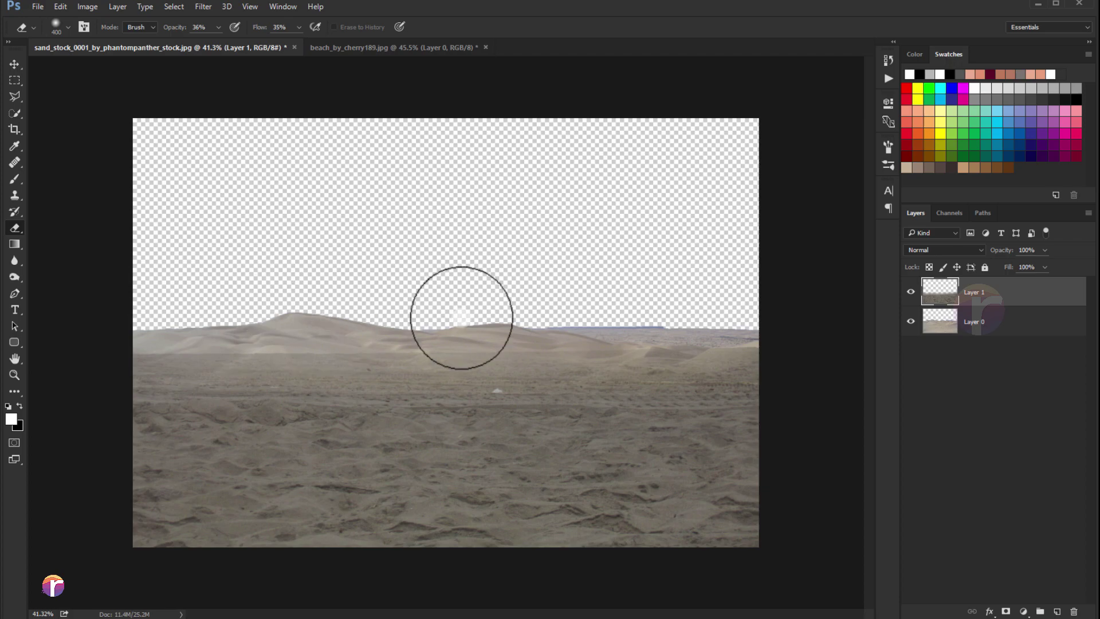
mouse_move(461, 319)
left_mouse_down()
mouse_move(118, 338)
mouse_move(623, 342)
mouse_move(643, 350)
mouse_move(624, 363)
mouse_move(165, 376)
mouse_move(778, 385)
mouse_move(590, 376)
mouse_move(180, 370)
mouse_move(904, 412)
left_mouse_up()
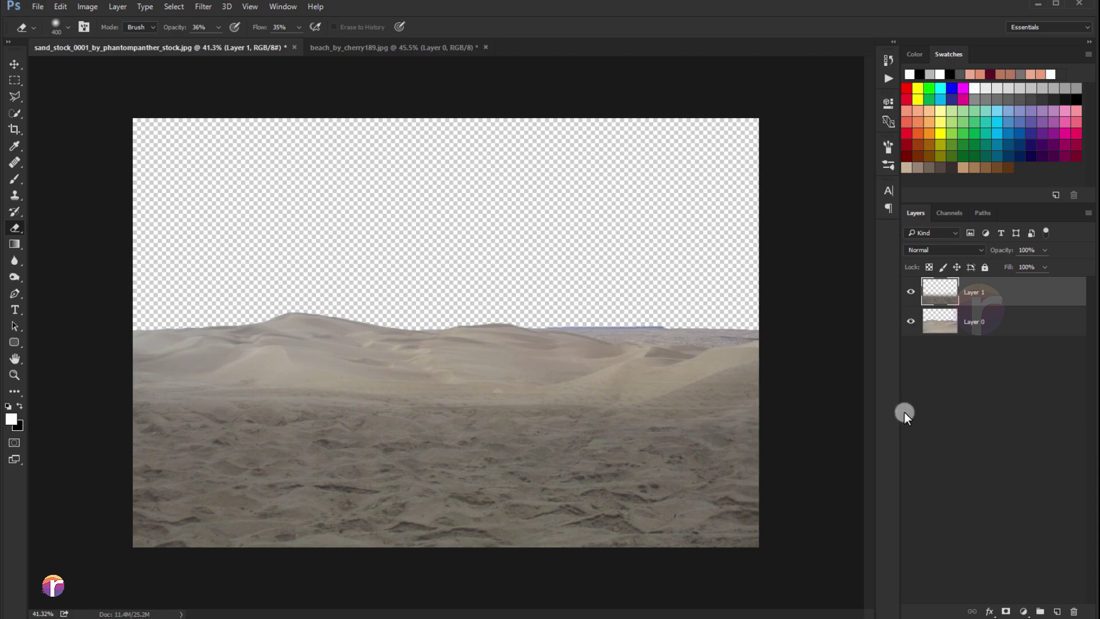
- Add a muted dark grey #606058 Color Fill layer beneath the dune layer
left_click(997, 326)
left_click(1023, 612)
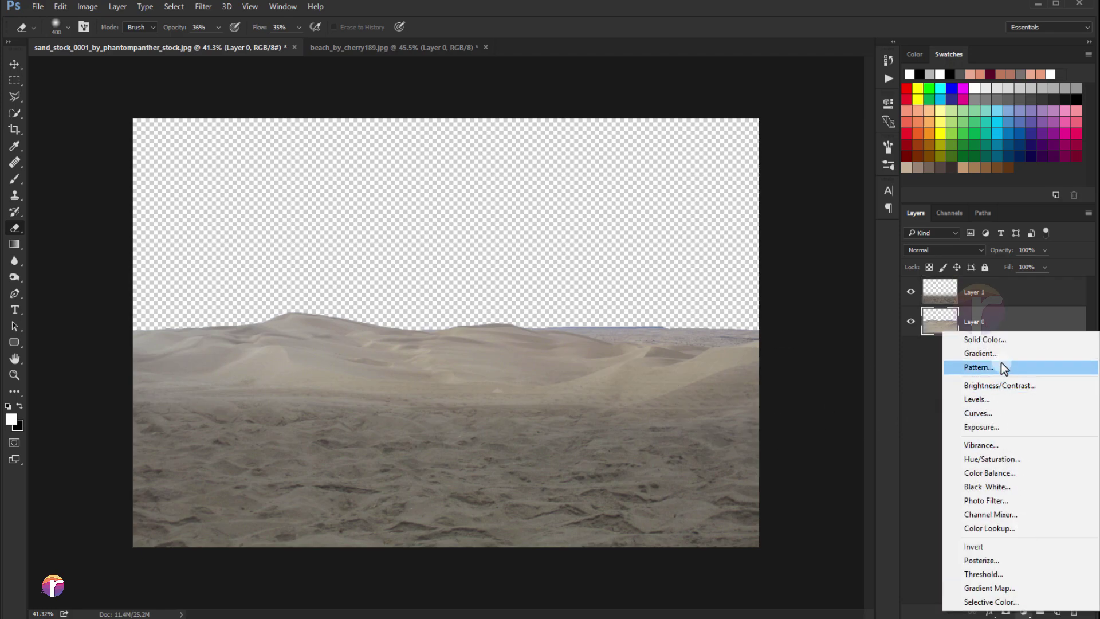
left_click(987, 341)
left_click(642, 475)
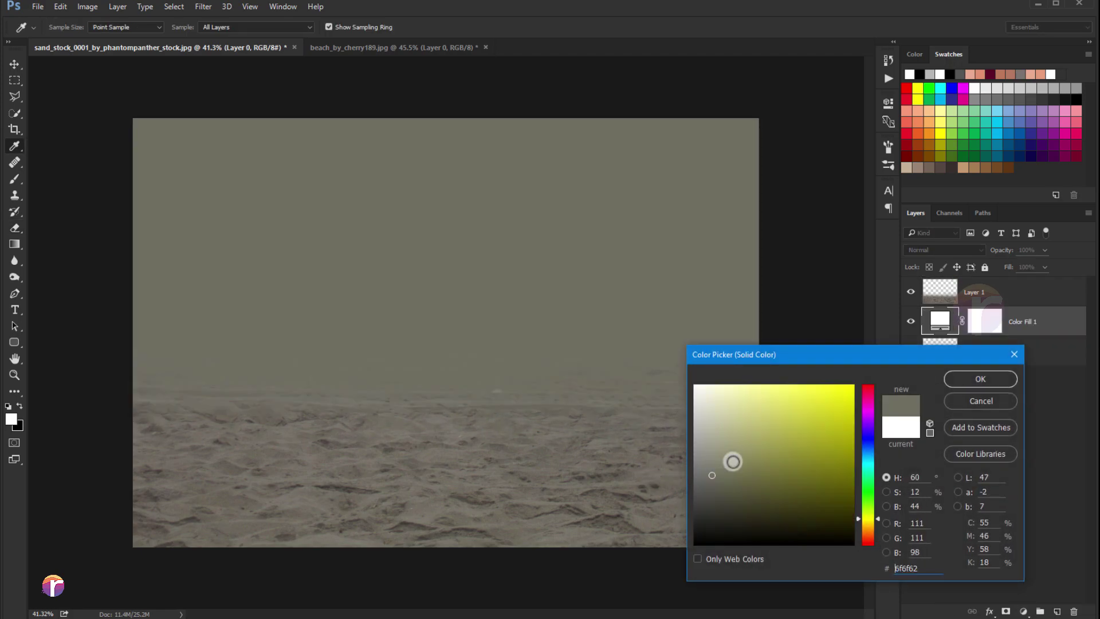
left_click(707, 485)
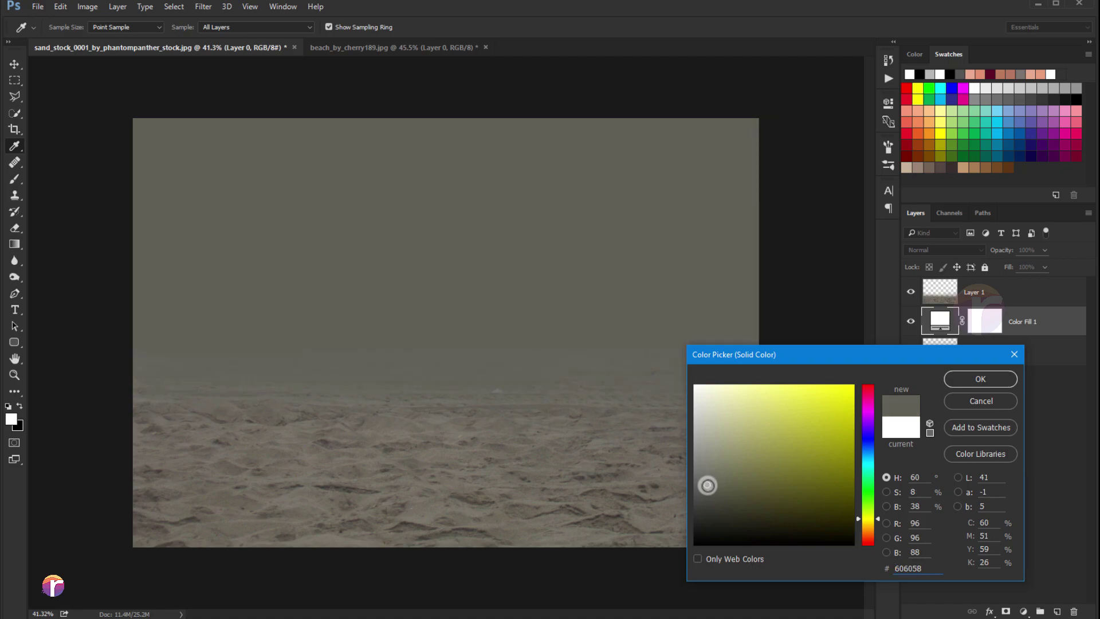
left_click(961, 380)
left_click_drag(1014, 322, 1012, 393)
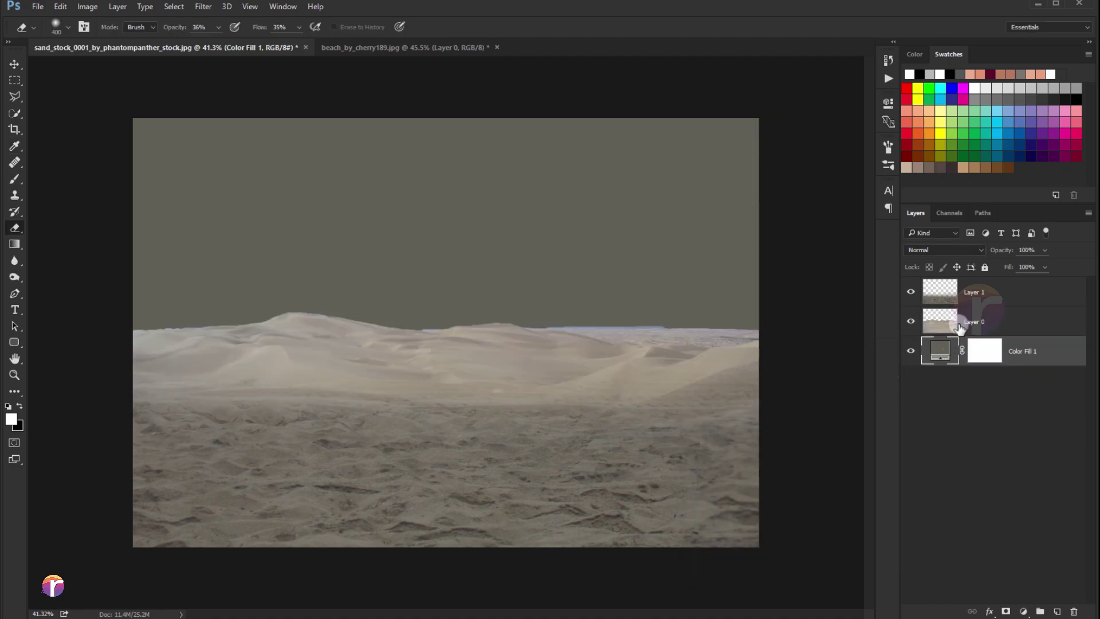
left_click(969, 292)
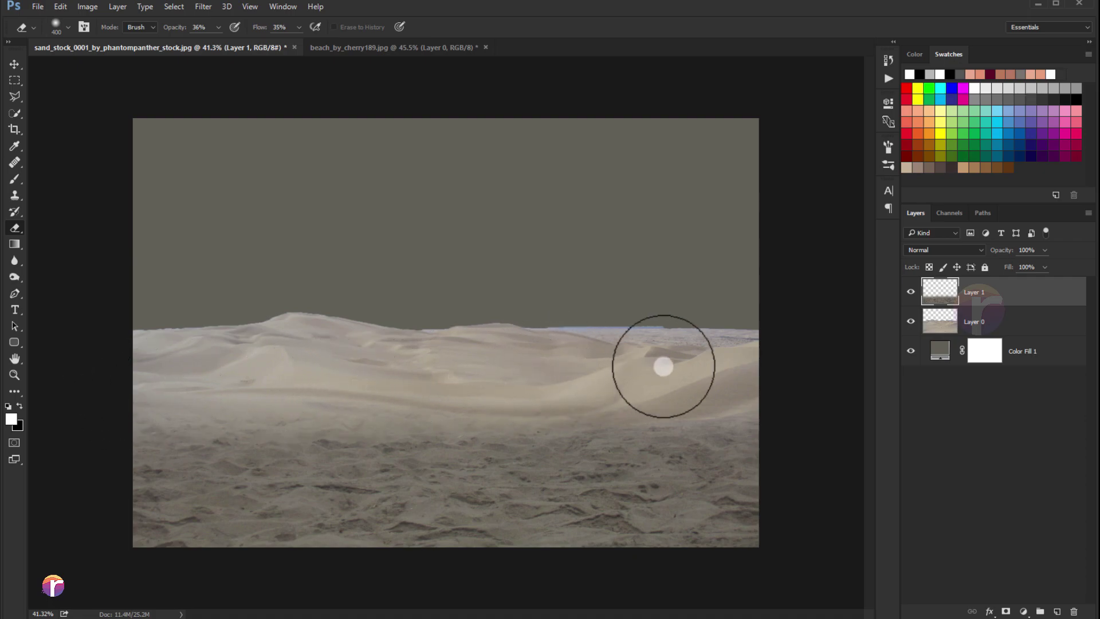
- Duplicate the sand layer, scale the copy down and shift it left
left_click(15, 63)
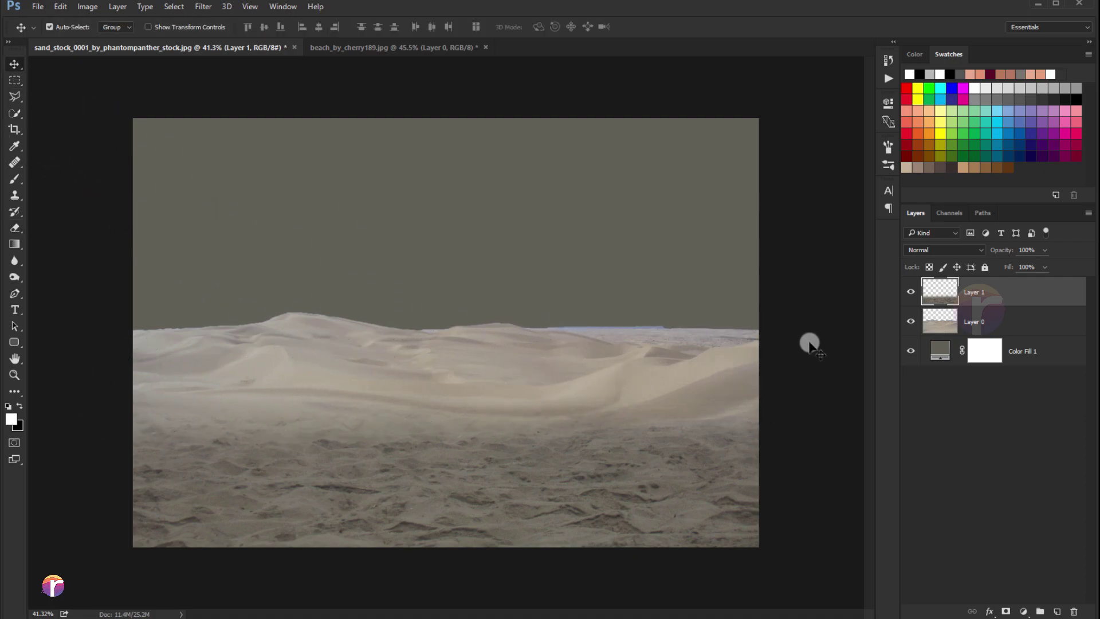
key("ctrl+j")
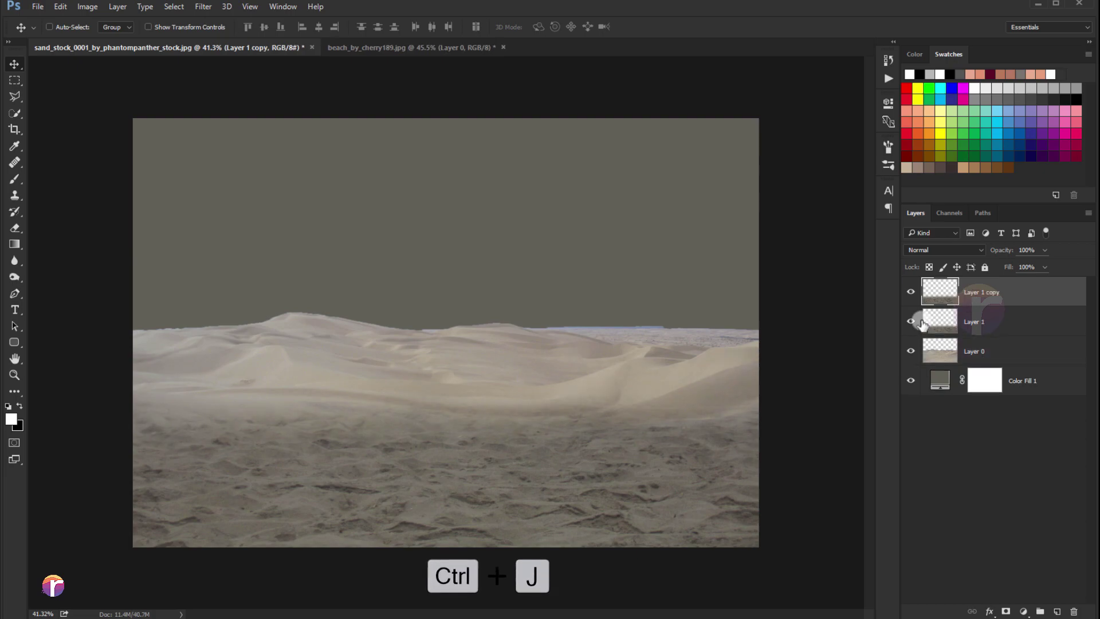
key("ctrl+t")
left_click_drag(431, 393, 428, 345)
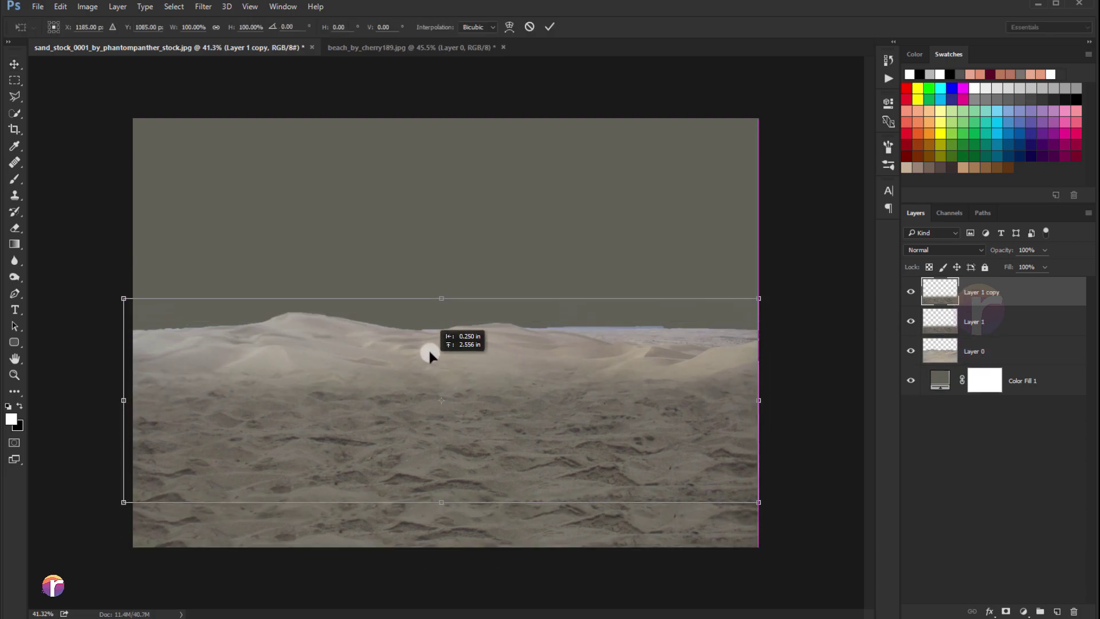
left_click_drag(759, 285, 705, 302)
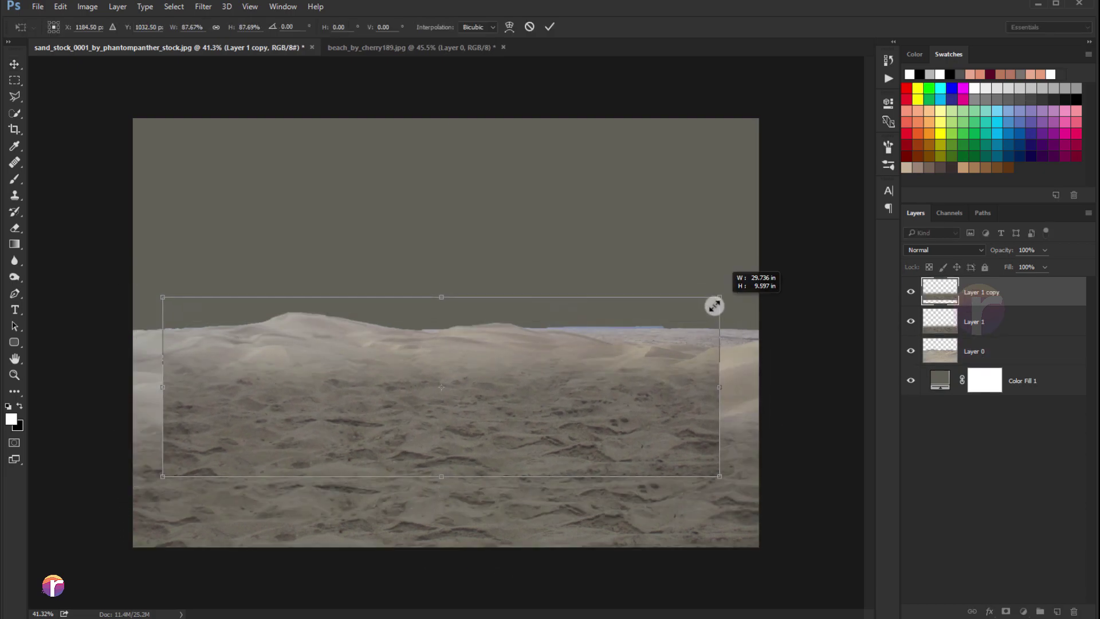
left_click_drag(606, 359, 535, 368)
left_click_drag(633, 314, 584, 328)
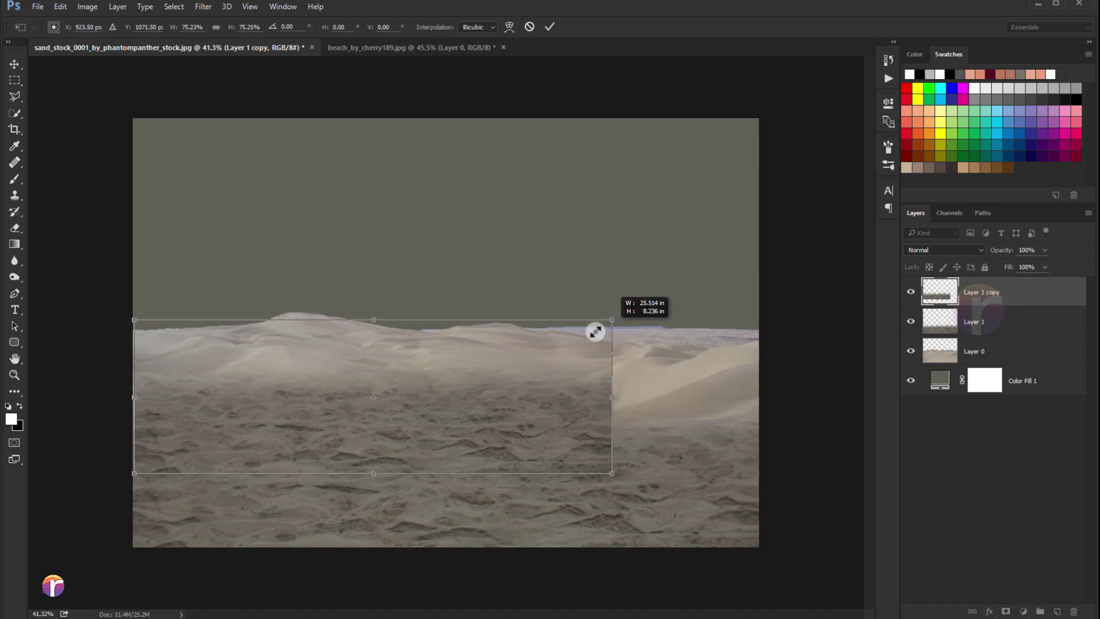
left_click_drag(520, 370, 482, 364)
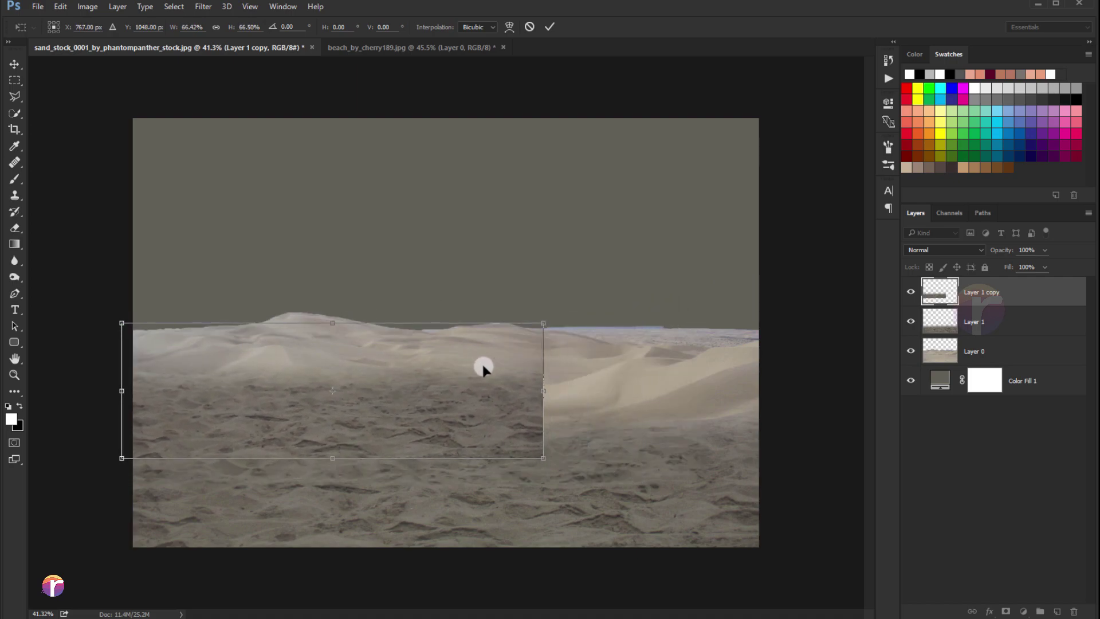
key("Return")
- Move Layer 1 copy below Layer 1 and erase the seam beside the dune
left_click_drag(990, 300, 982, 336)
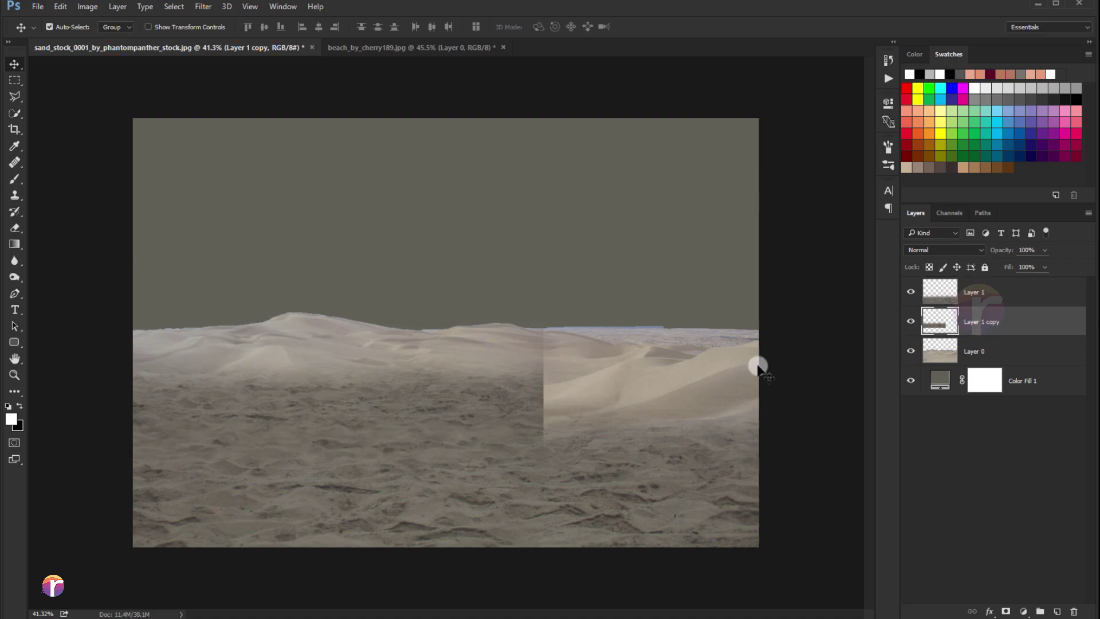
key("e")
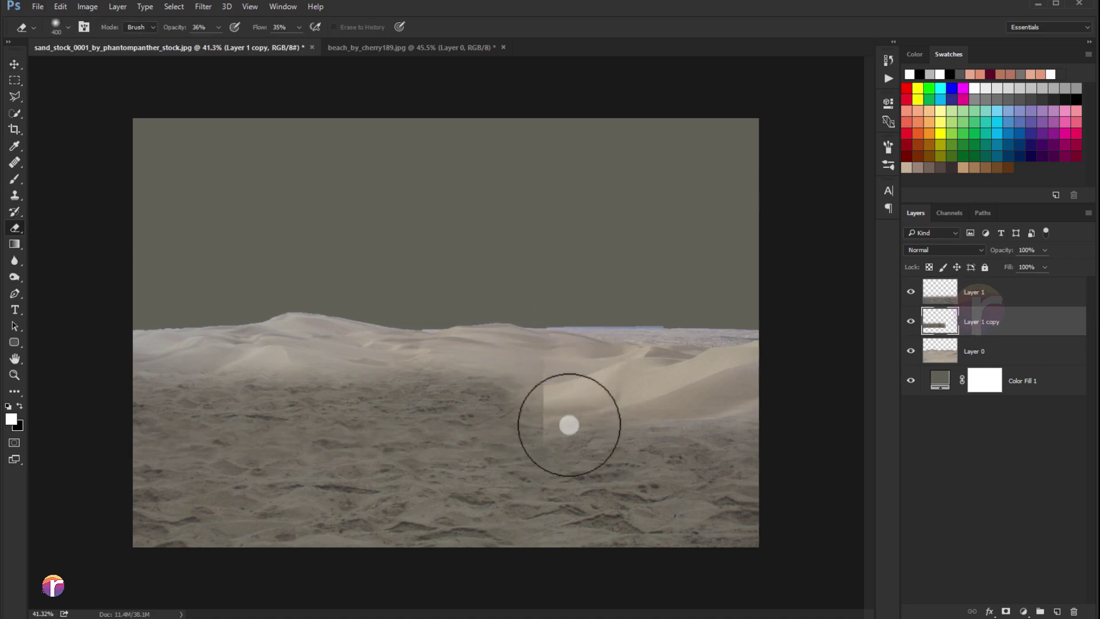
key("bracketleft")
key("bracketleft")
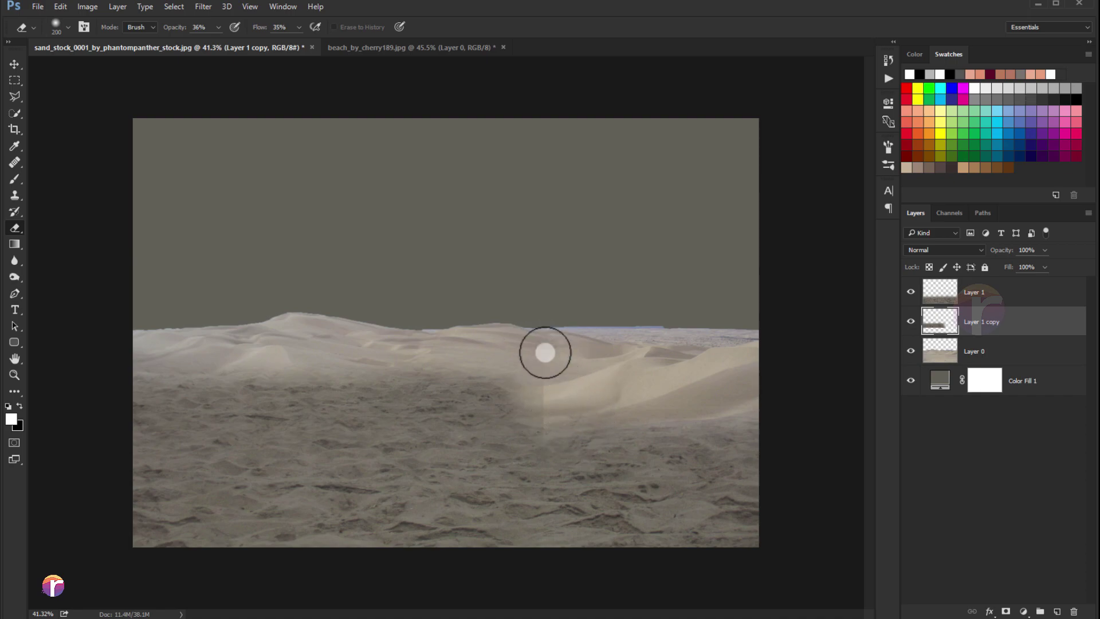
left_click_drag(543, 351, 557, 422)
- Duplicate the sand copy again and move the new copy to the right
left_click(23, 71)
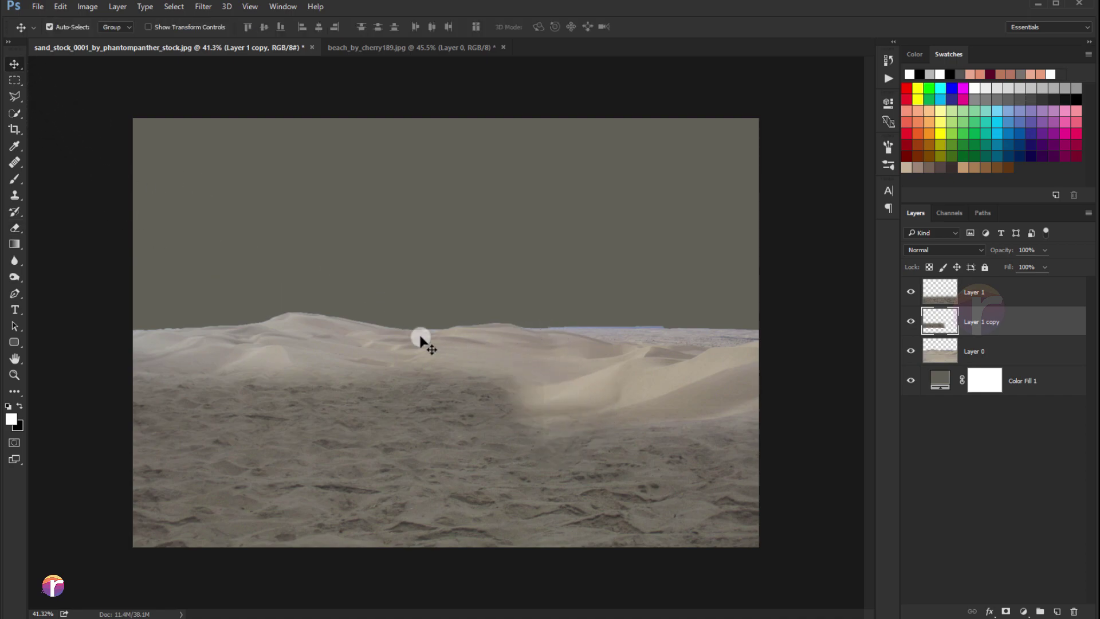
key("ctrl")
key("ctrl+j")
key("ctrl+t")
mouse_move(458, 384)
left_mouse_down()
mouse_move(724, 400)
mouse_move(755, 390)
left_mouse_up()
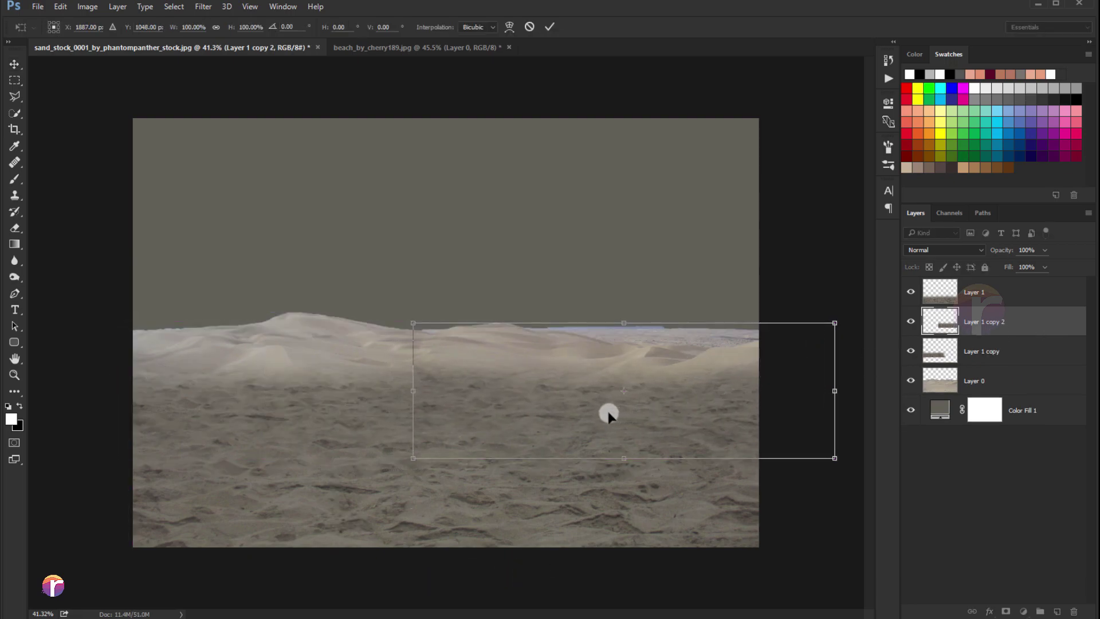
key("Return")
- Merge the two sand copies and erase their seam along the dune horizon
key("e")
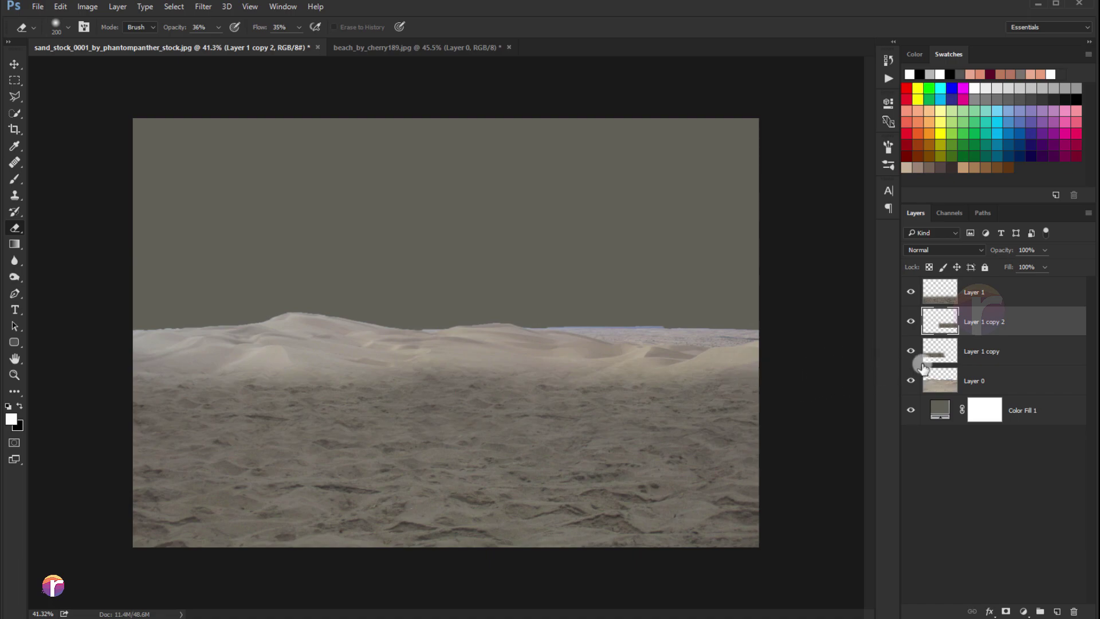
left_click(967, 358, "shift")
key("ctrl+e")
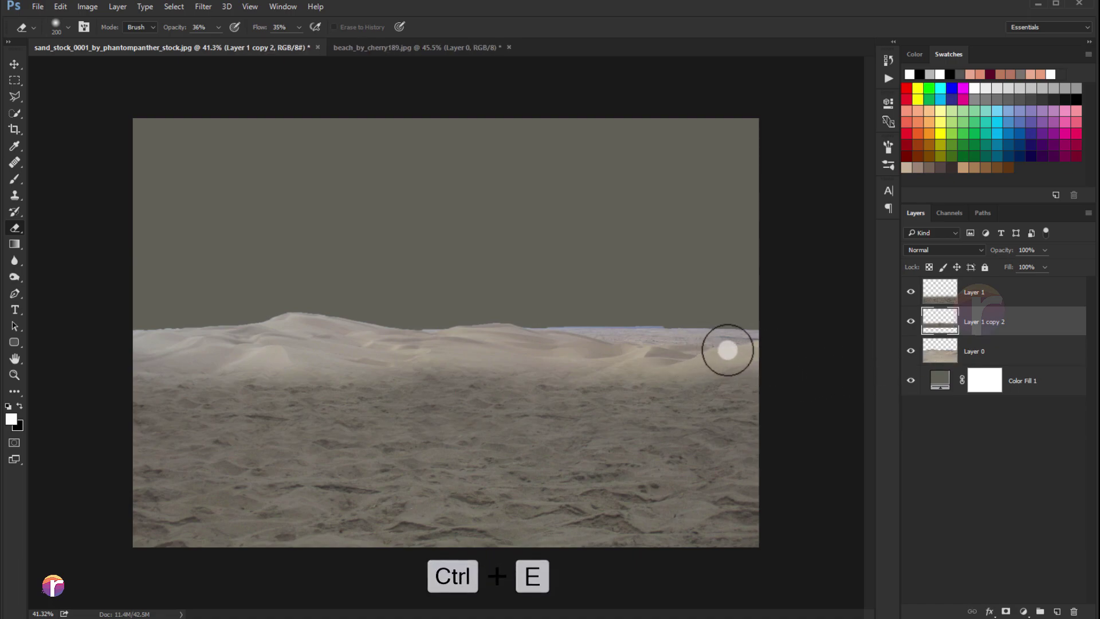
key("bracketright")
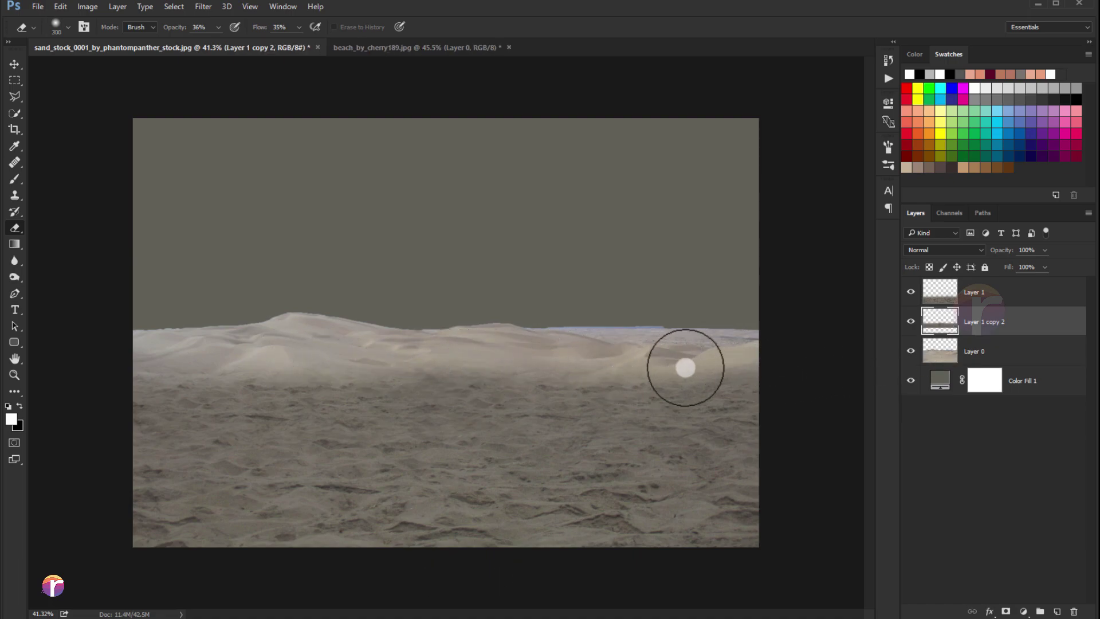
key("bracketright")
key("bracketright")
left_click_drag(337, 353, 72, 369)
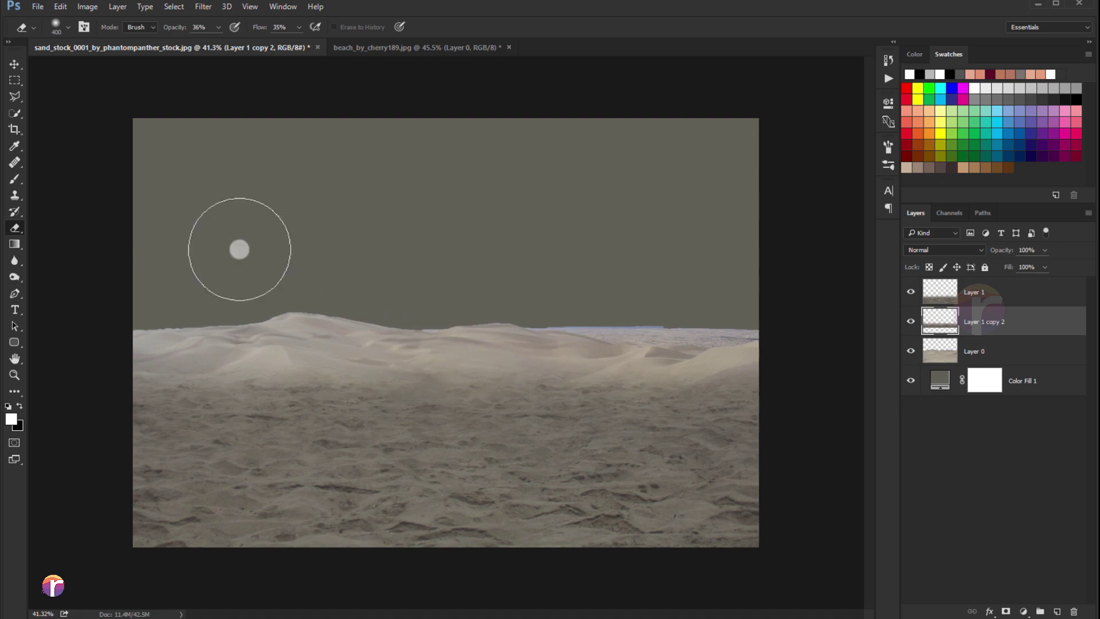
left_click(14, 68)
scroll(339, 262, "up", 1)
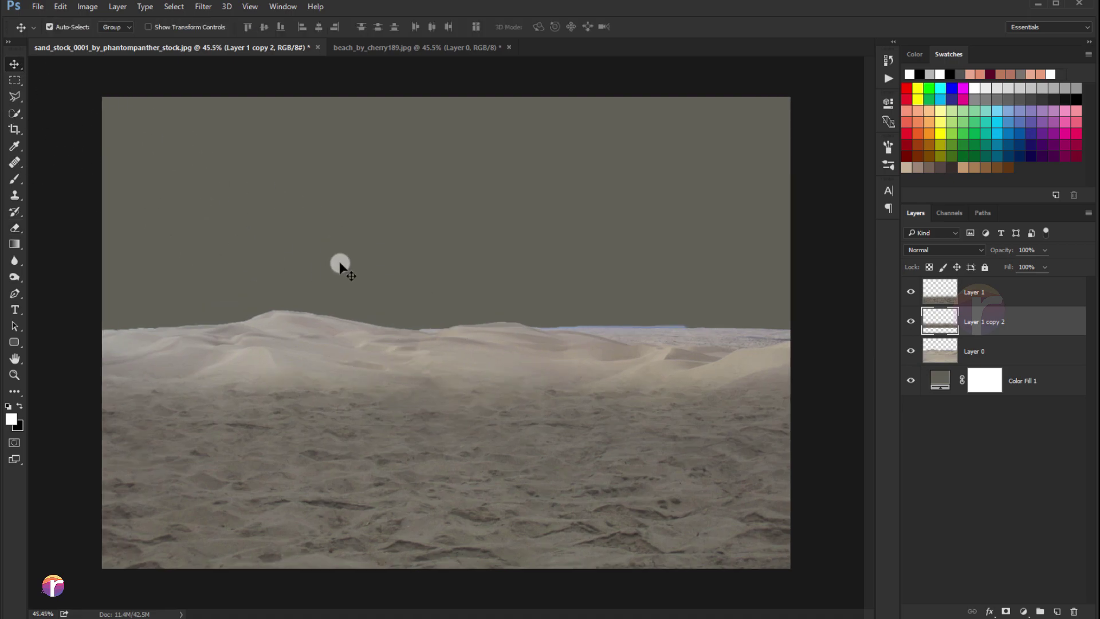
left_click(966, 348)
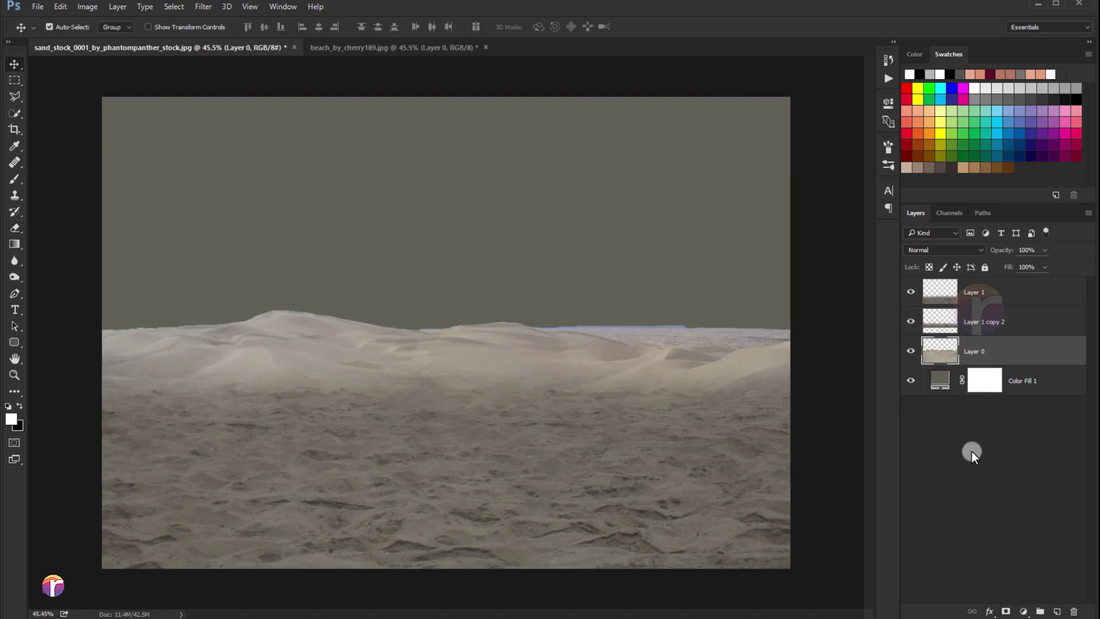
- Add a Curves layer clipped to Layer 0, pull the top point down, and merge it
left_click(1024, 612)
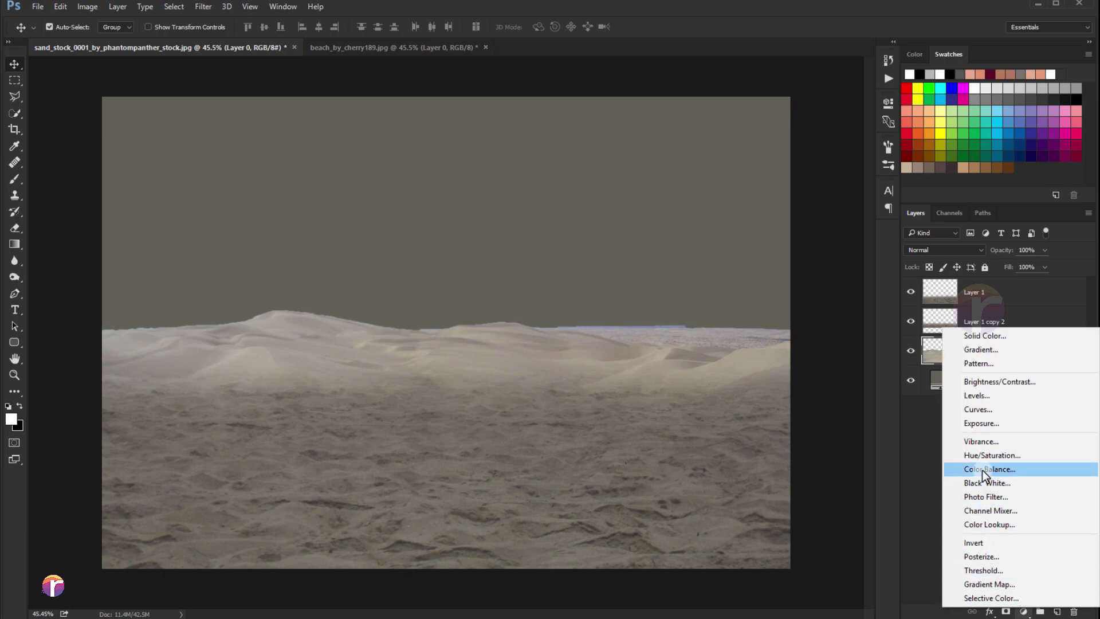
left_click(978, 411)
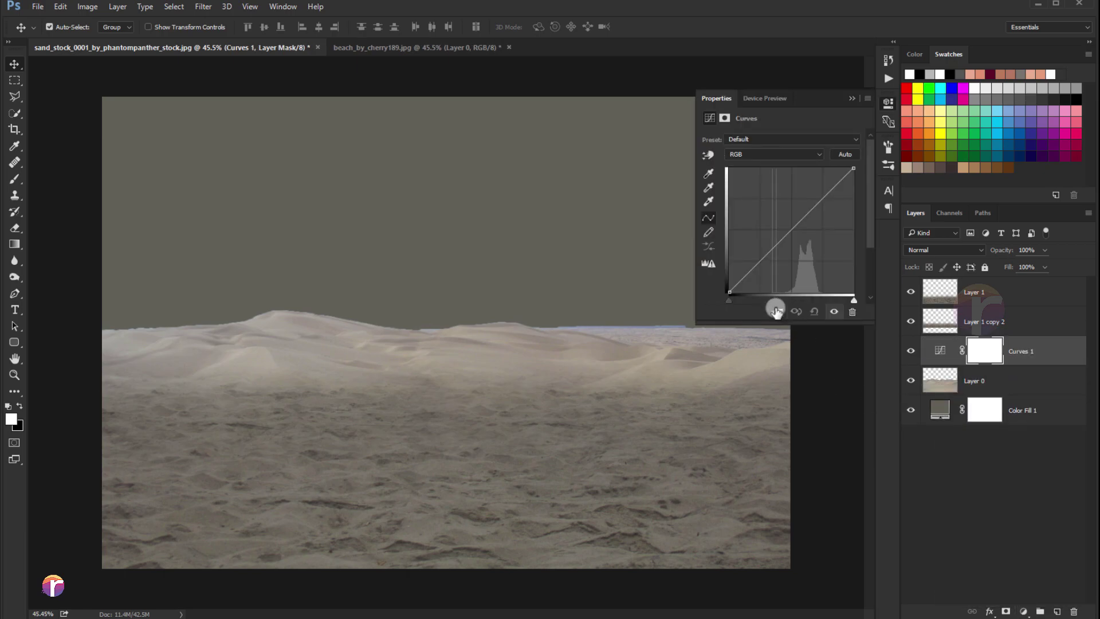
left_click(776, 312)
left_click_drag(852, 168, 852, 182)
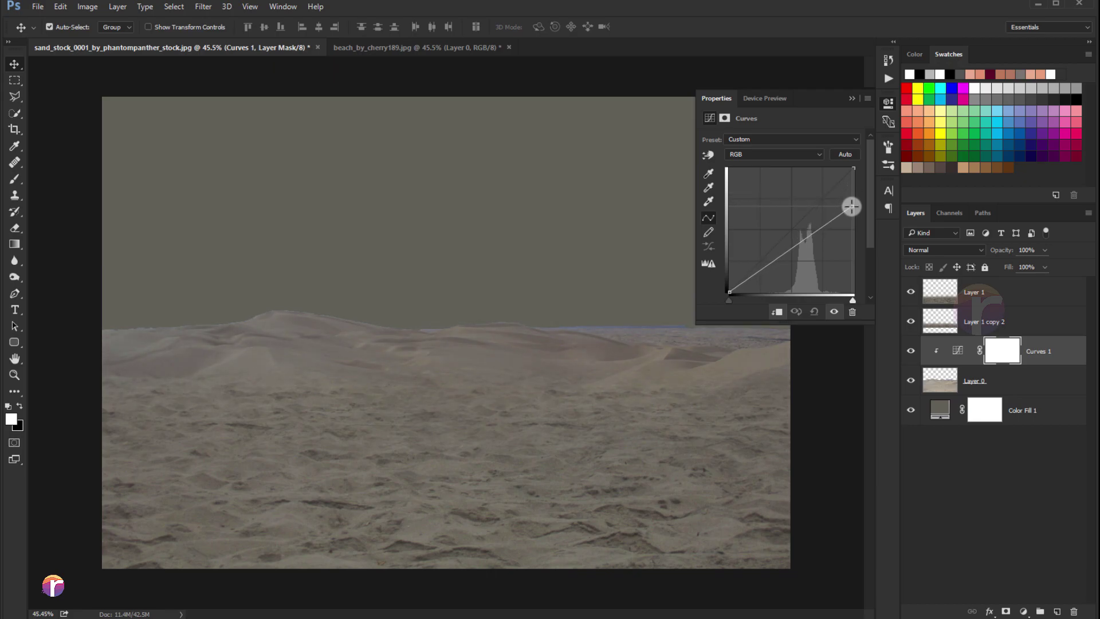
left_click(846, 101)
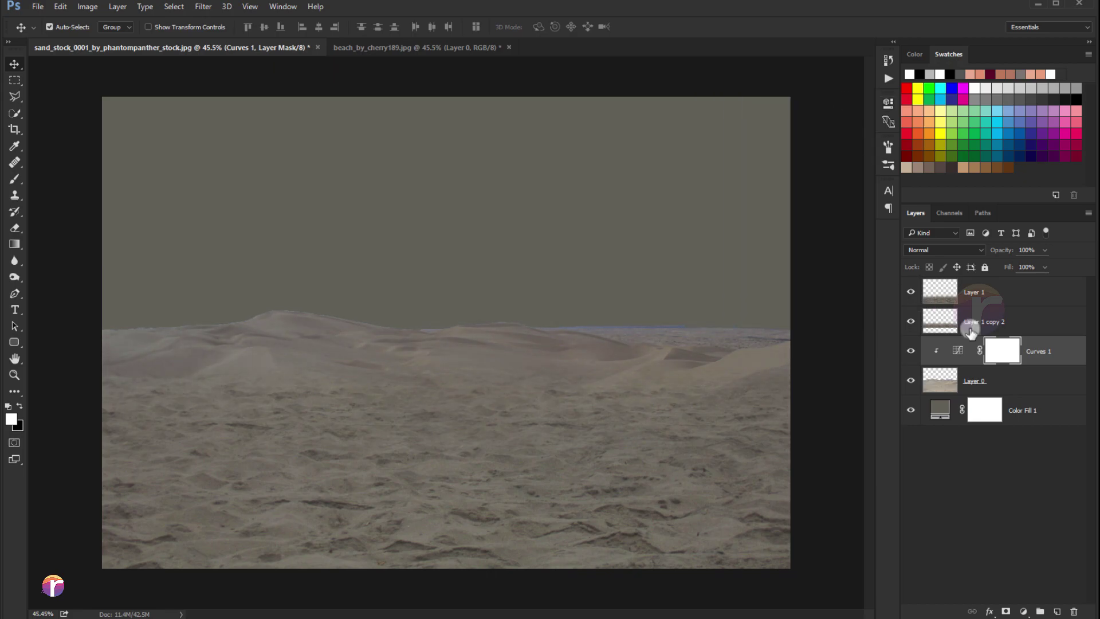
left_click(912, 353)
left_click(997, 385)
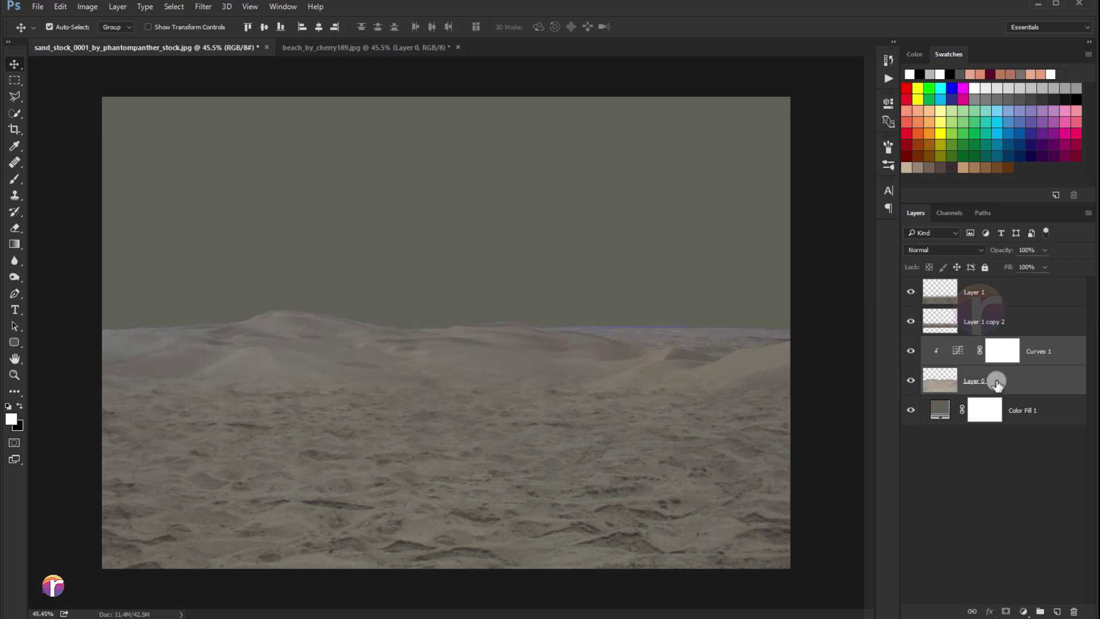
key("ctrl+e")
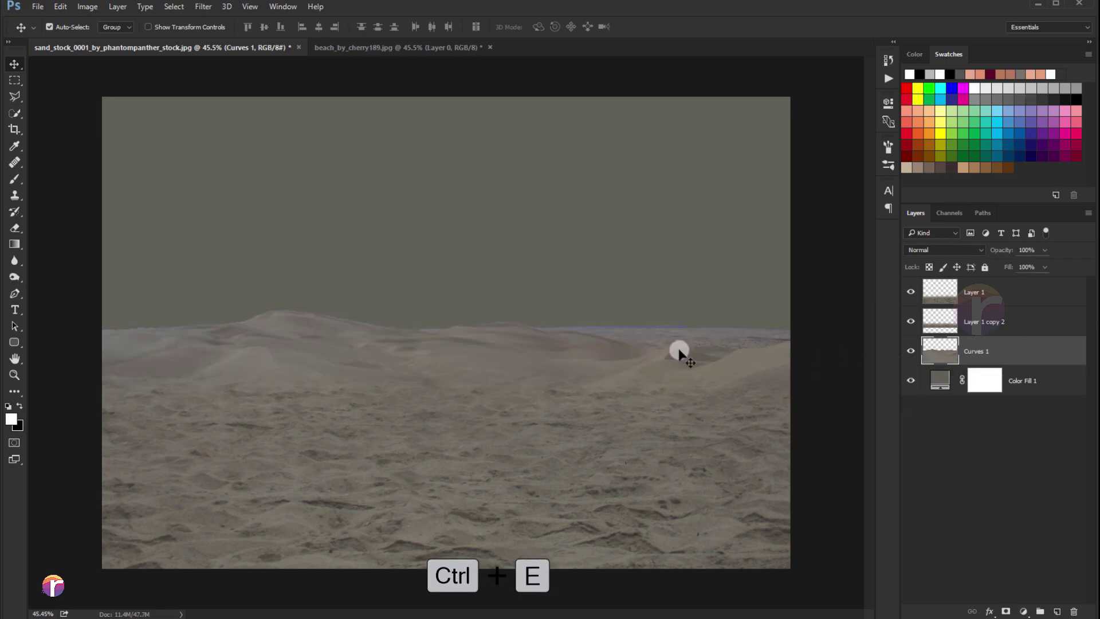
- Lasso-select the strip of the dune layer just above the horizon
scroll(518, 351, "up", 1)
scroll(504, 349, "up", 1)
scroll(258, 261, "up", 1)
scroll(159, 251, "up", 1)
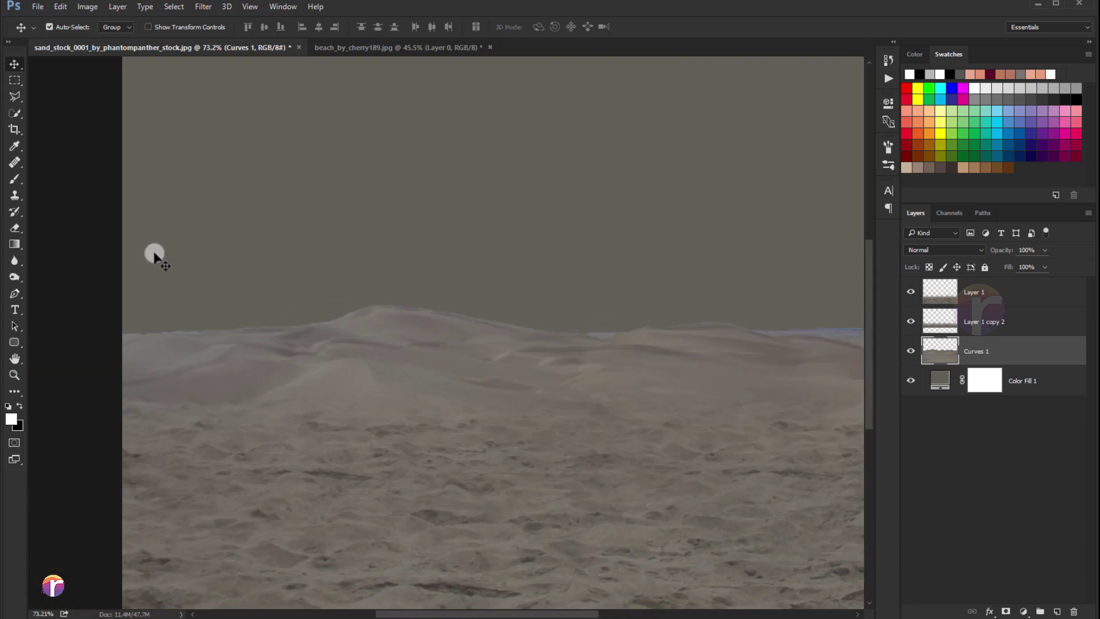
left_click(17, 99)
scroll(200, 342, "up", 1)
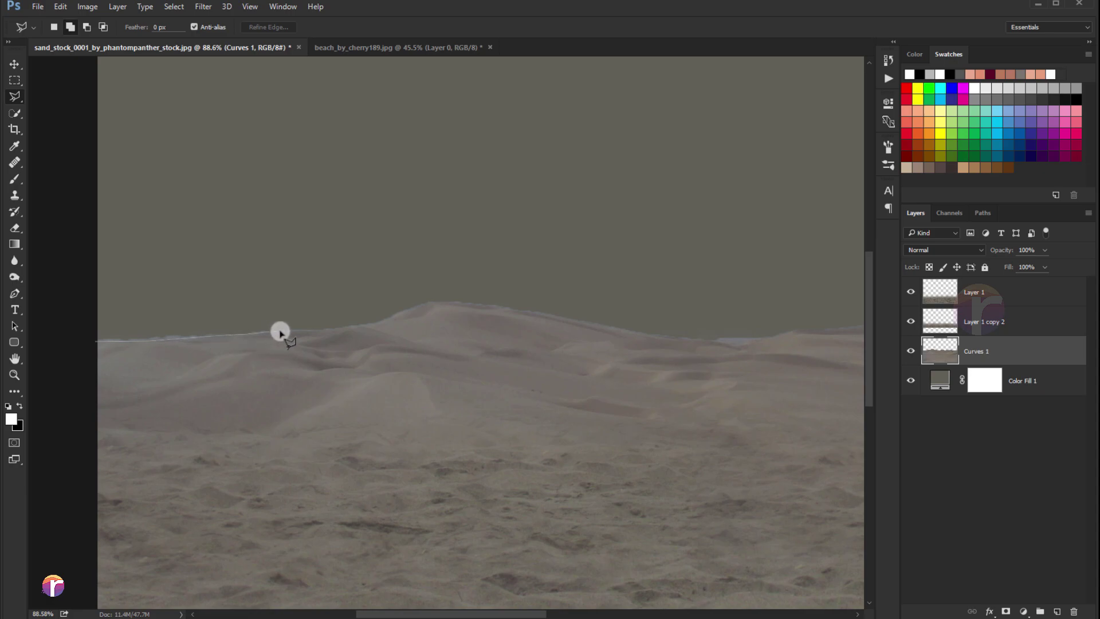
mouse_move(418, 310)
left_mouse_down()
mouse_move(582, 316)
mouse_move(728, 344)
mouse_move(788, 339)
mouse_move(278, 396)
left_mouse_up()
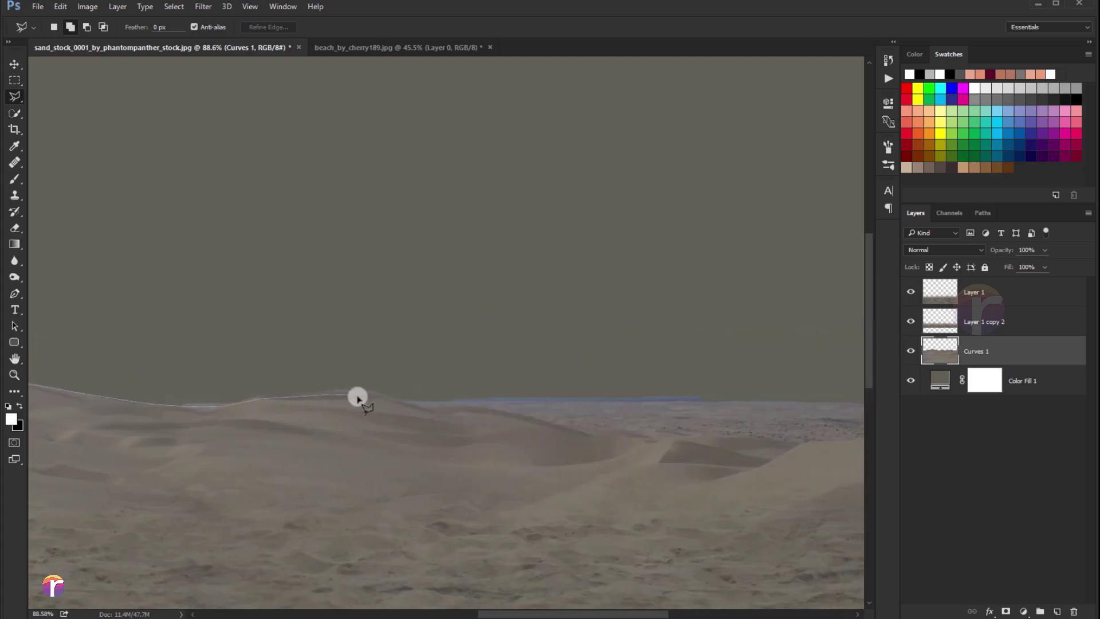
mouse_move(357, 397)
left_mouse_down()
mouse_move(732, 400)
mouse_move(530, 391)
mouse_move(660, 381)
left_mouse_up()
left_click_drag(309, 285, 578, 344)
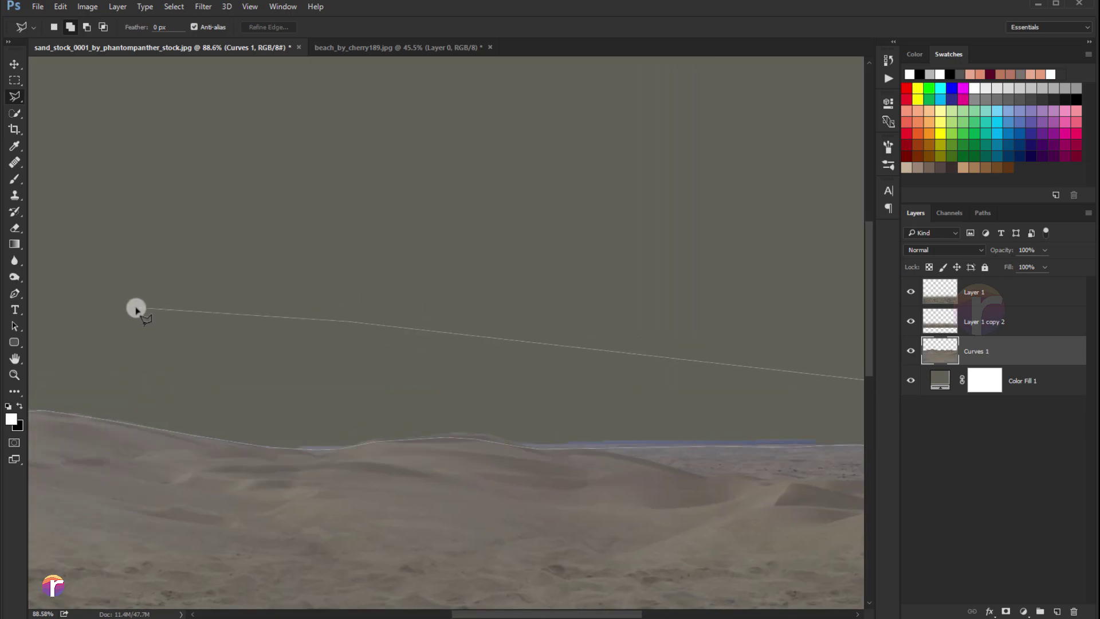
left_click_drag(135, 307, 427, 326)
left_click_drag(130, 347, 240, 337)
left_click(152, 393)
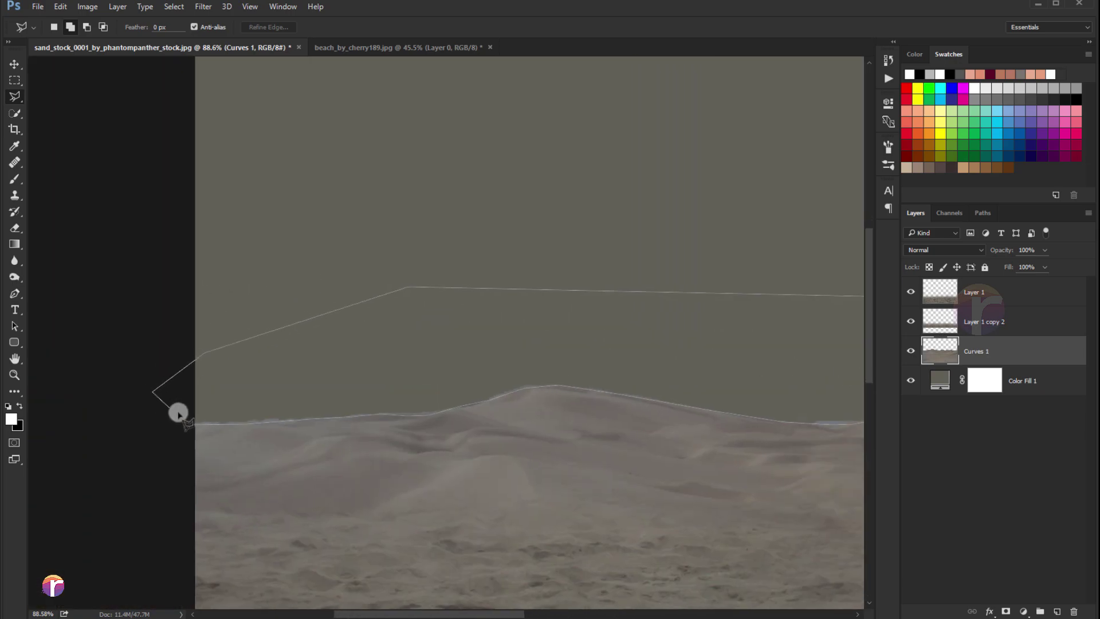
left_click(191, 425)
- Feather the selection, delete its contents, and deselect
scroll(321, 364, "down", 2)
scroll(368, 337, "down", 2)
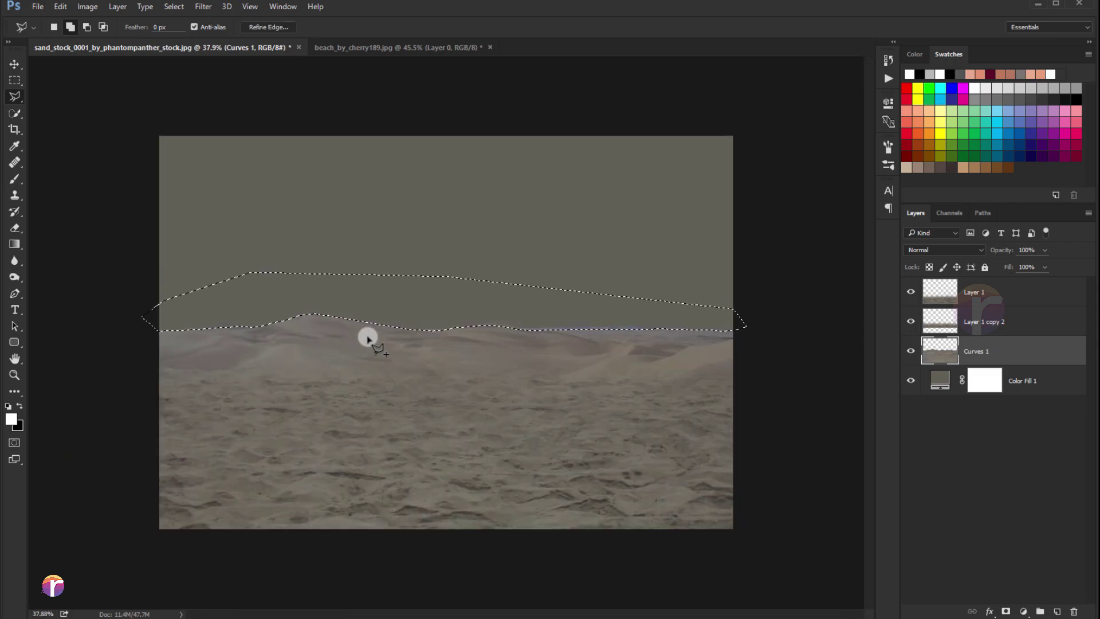
right_click(438, 305)
left_click(460, 340)
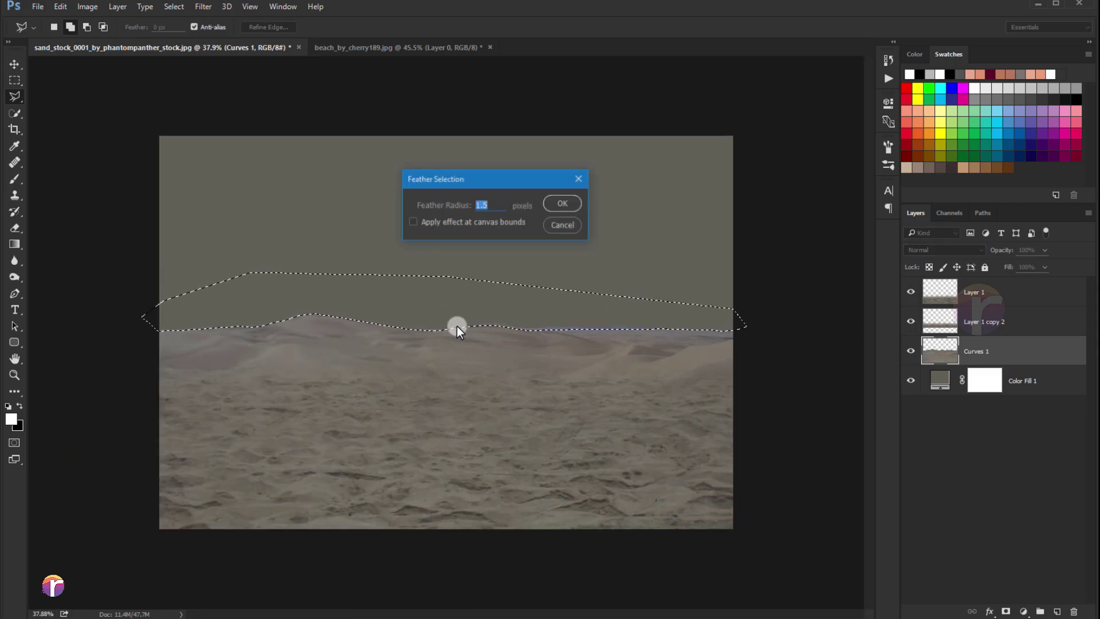
left_click(562, 208)
key("Delete")
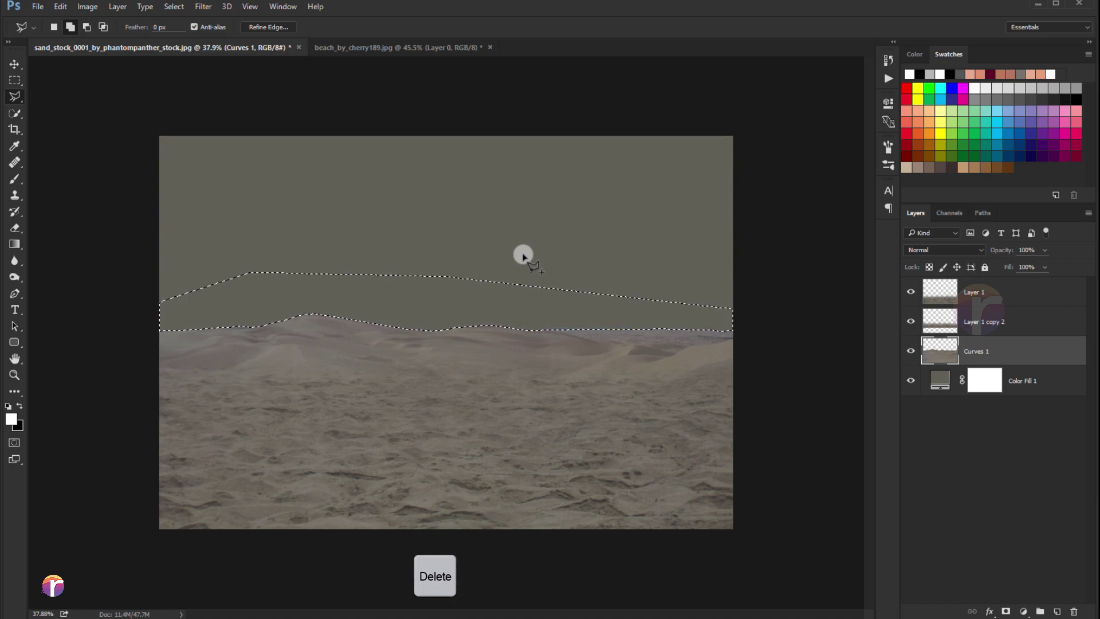
key("ctrl+d")
scroll(442, 290, "up", 1)
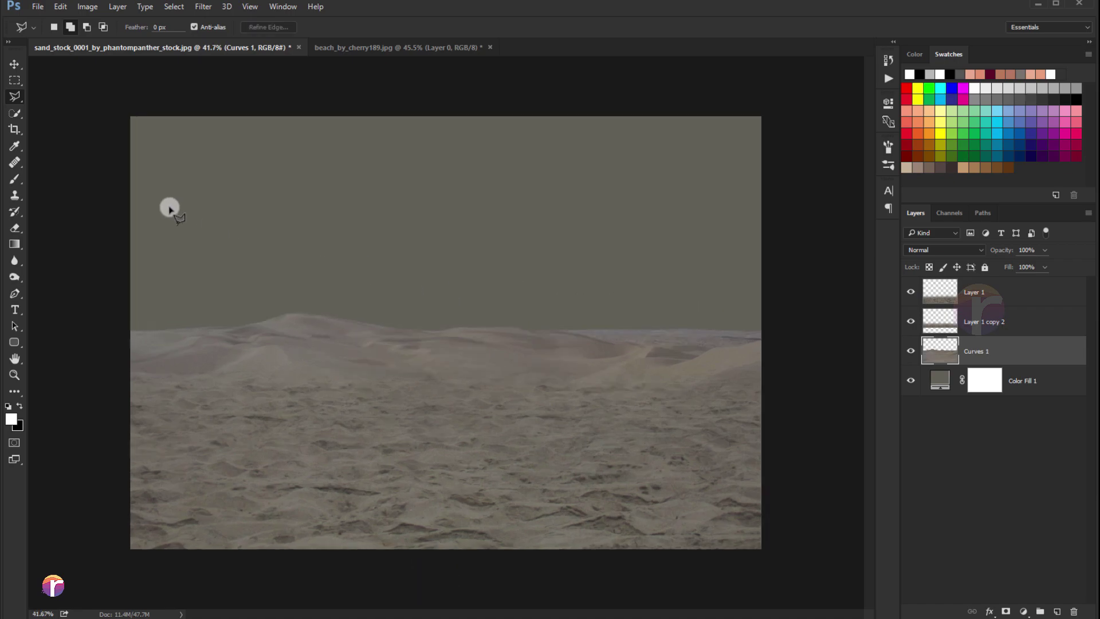
- Set up the Eraser with a small brush and higher opacity and flow
left_click(19, 66)
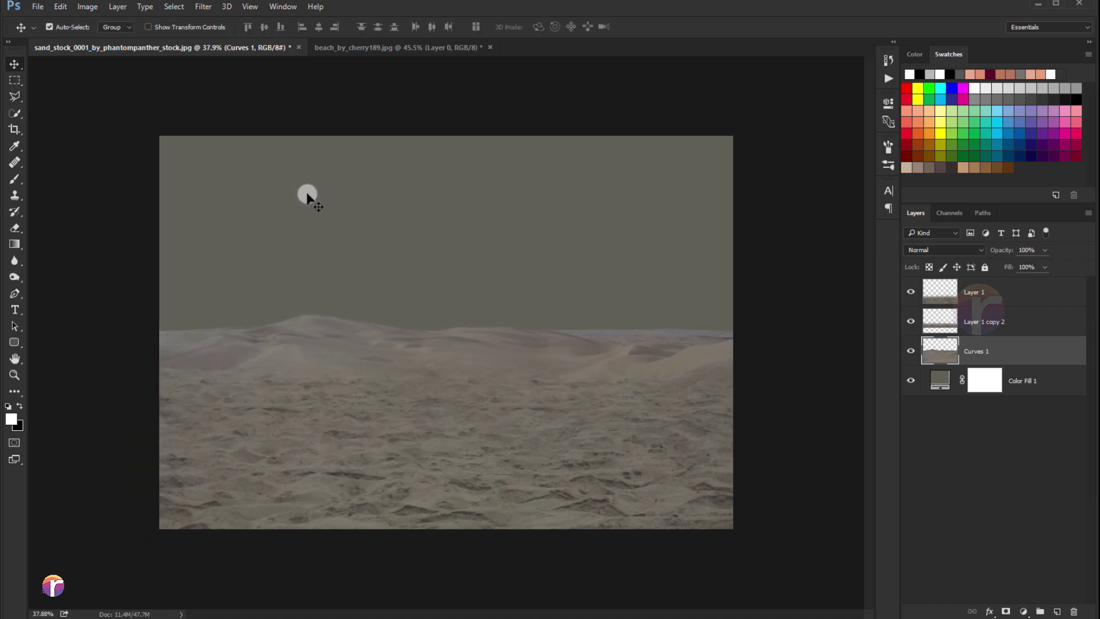
scroll(494, 285, "up", 1)
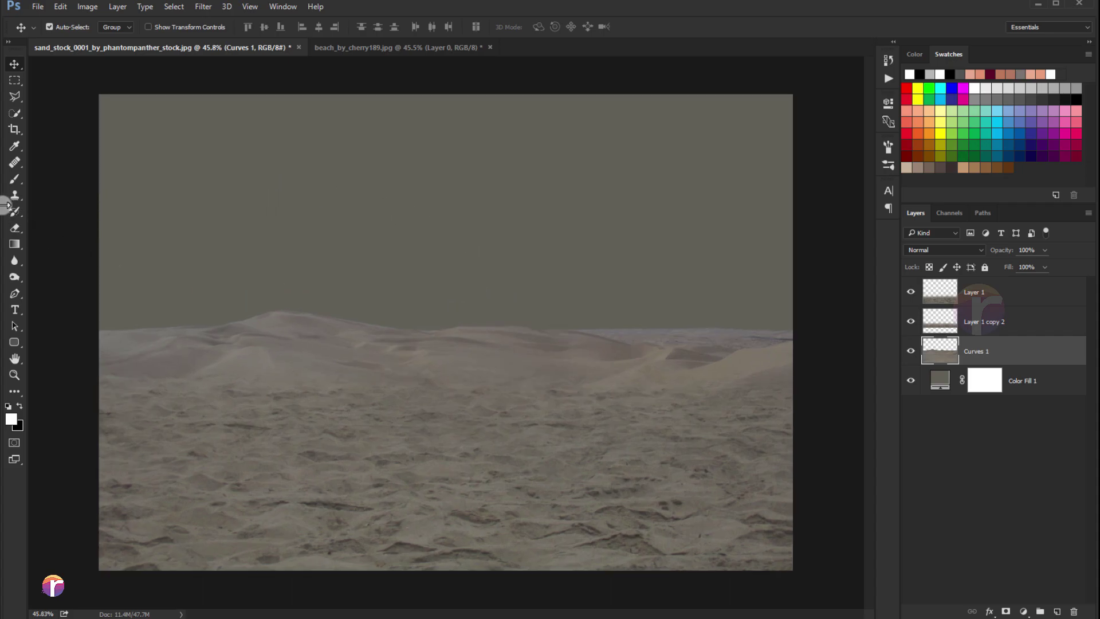
left_click(16, 228)
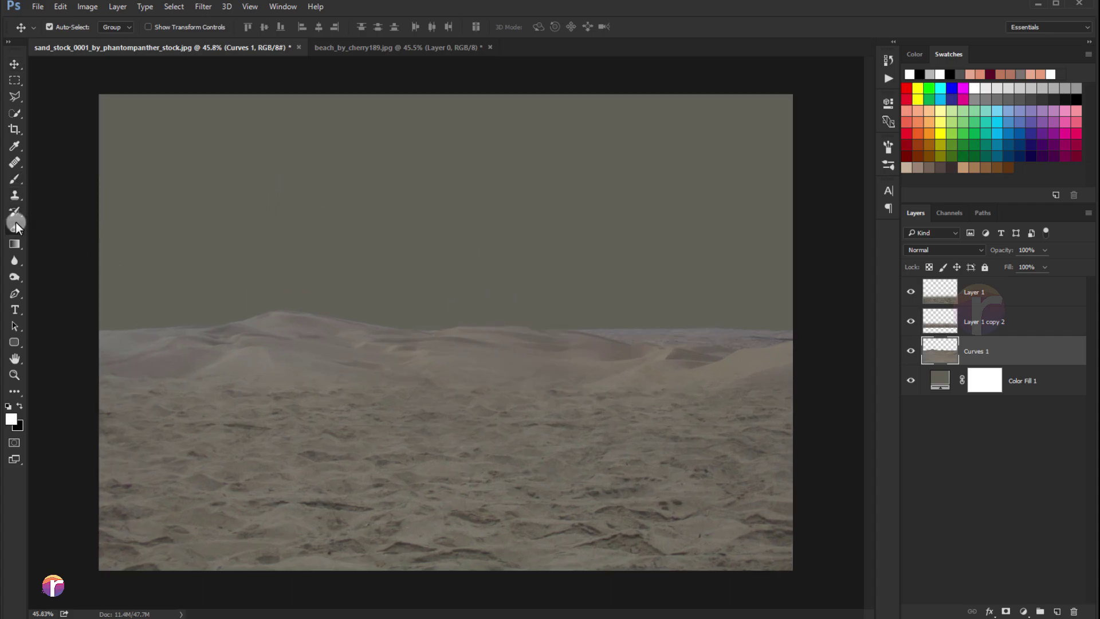
scroll(667, 311, "up", 4)
key("bracketleft")
key("bracketleft")
key("bracketleft")
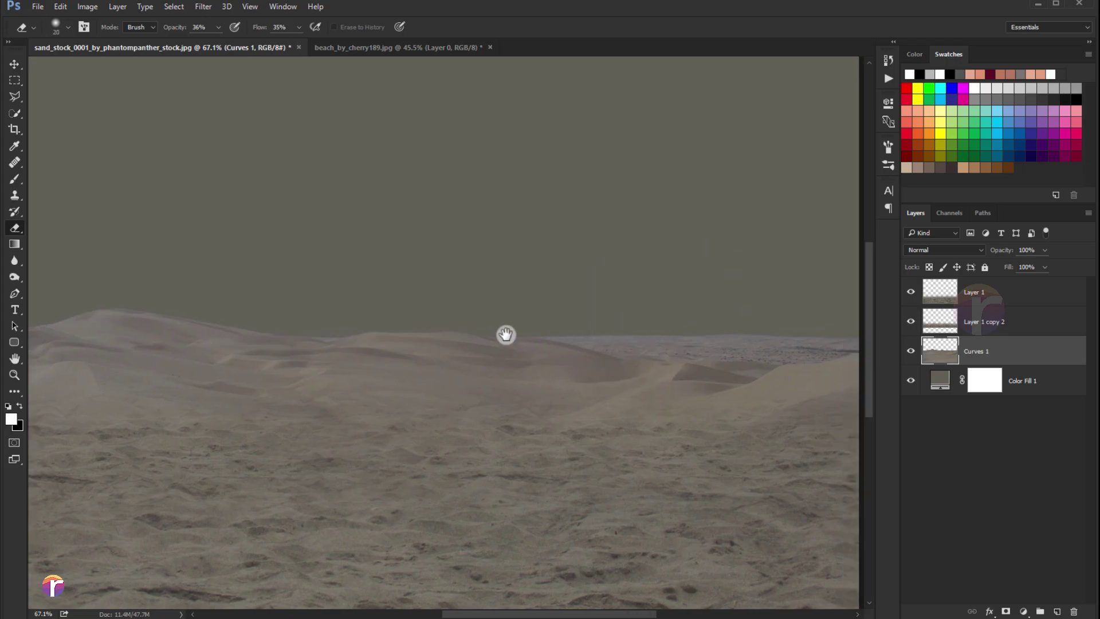
scroll(455, 334, "up", 4)
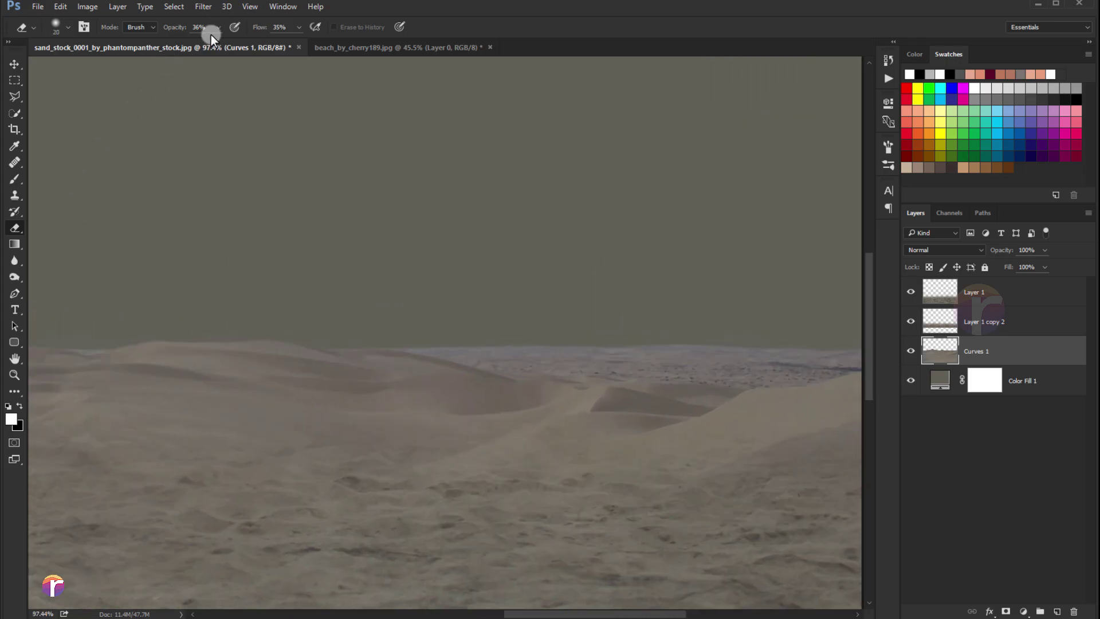
mouse_move(226, 39)
left_mouse_down()
mouse_move(242, 42)
mouse_move(232, 42)
left_mouse_up()
left_click(299, 28)
left_click(383, 341)
- Erase the bluish band along the far dune horizon
left_click_drag(506, 370, 586, 376)
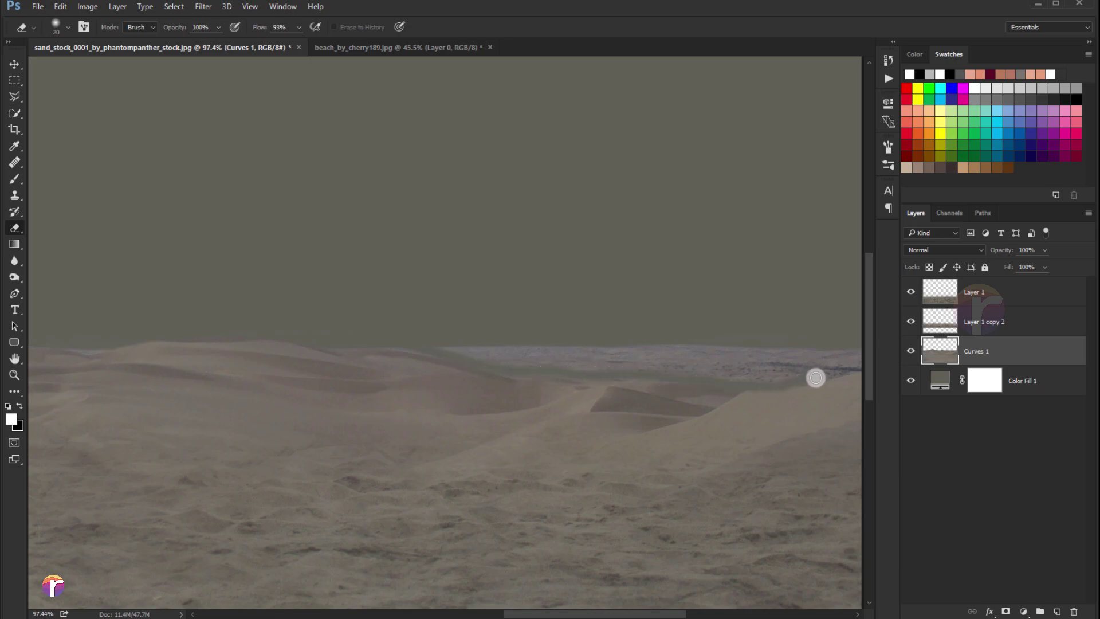
mouse_move(815, 377)
left_mouse_down()
mouse_move(619, 399)
mouse_move(429, 371)
mouse_move(265, 363)
mouse_move(302, 376)
mouse_move(361, 363)
mouse_move(235, 358)
left_mouse_up()
key("bracketright")
key("bracketright")
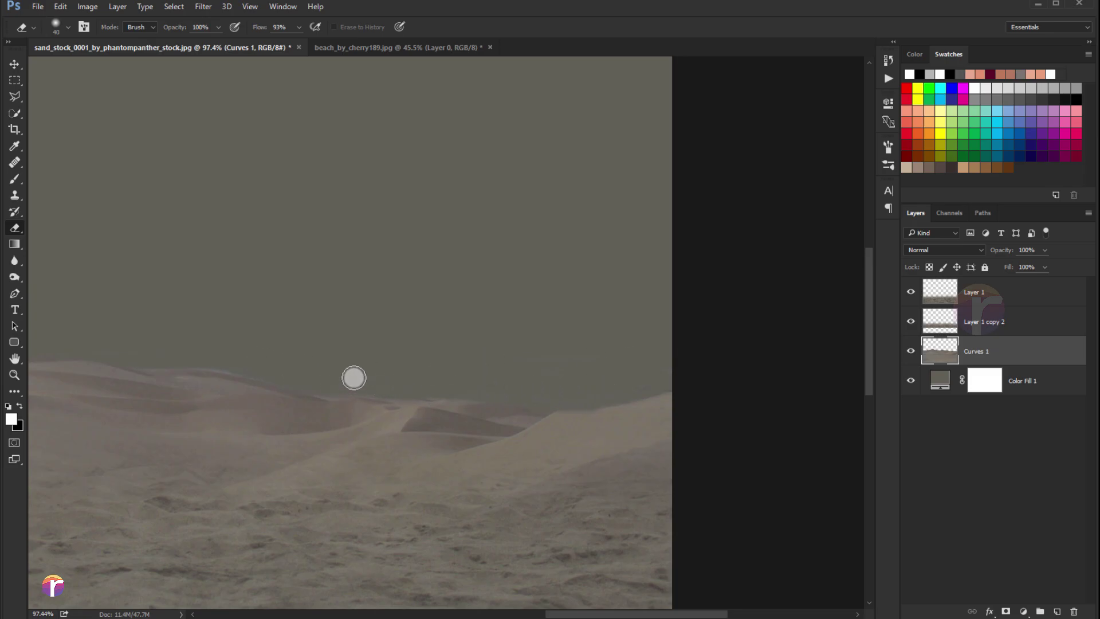
scroll(400, 327, "down", 1)
scroll(412, 324, "down", 3)
scroll(417, 327, "down", 1)
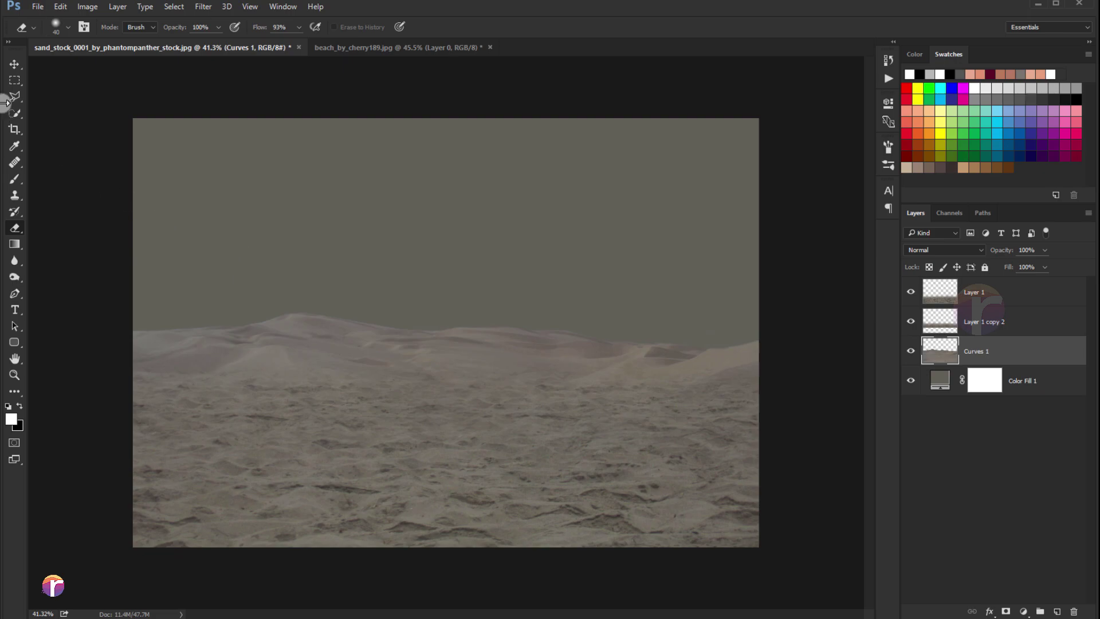
- Warp the dune layer's top edge upward into a tall peak left of centre
key("v")
left_click(911, 350)
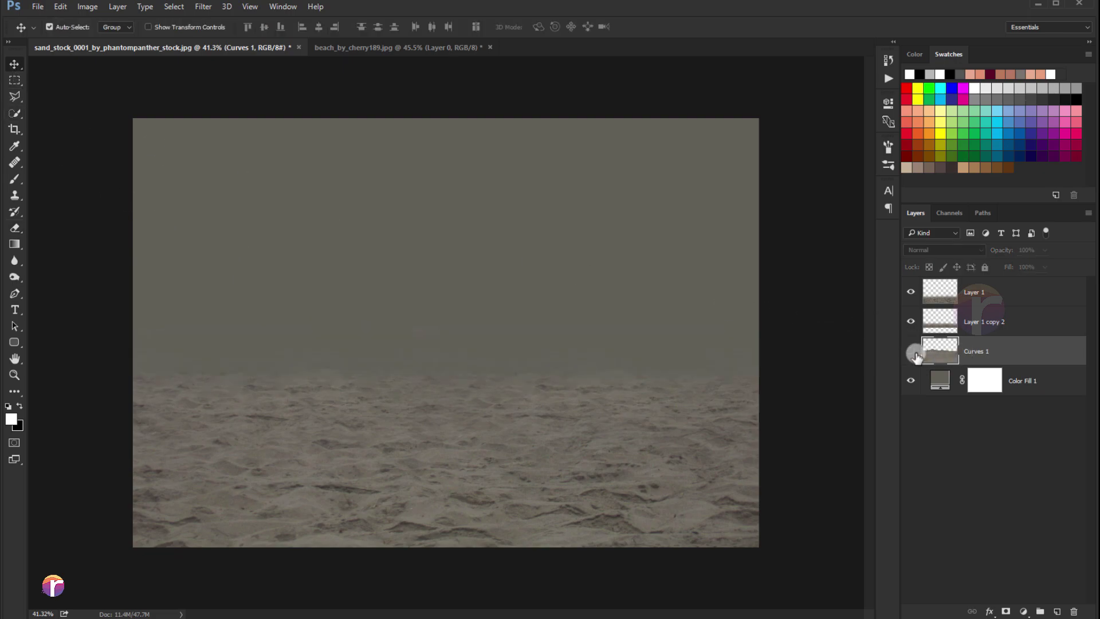
key("ctrl+t")
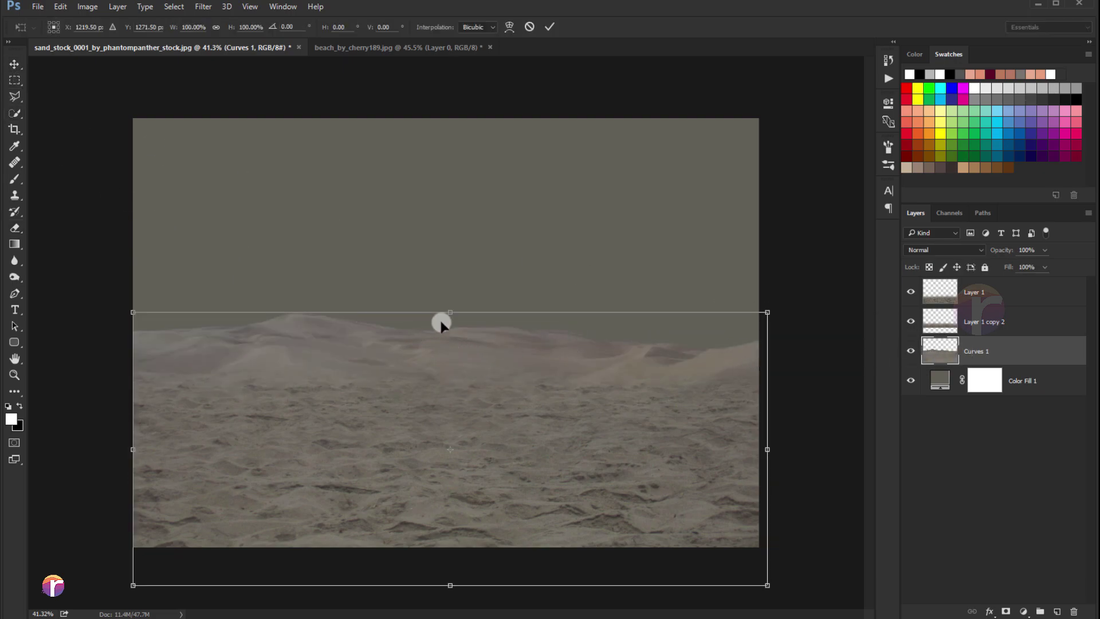
left_click_drag(448, 312, 446, 297)
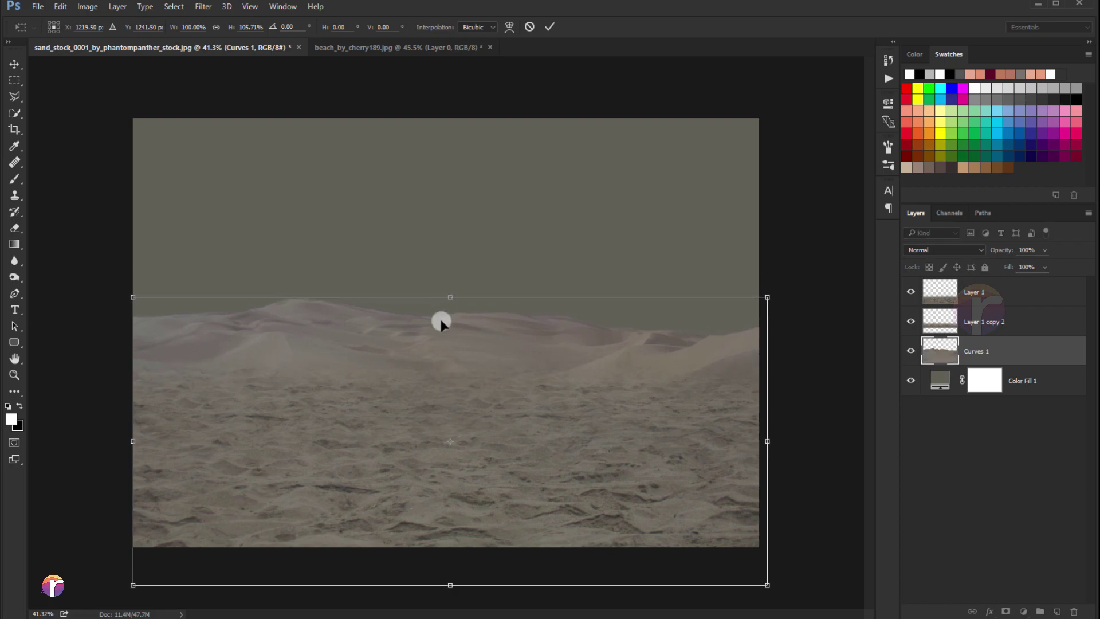
right_click(442, 325)
left_click(462, 422)
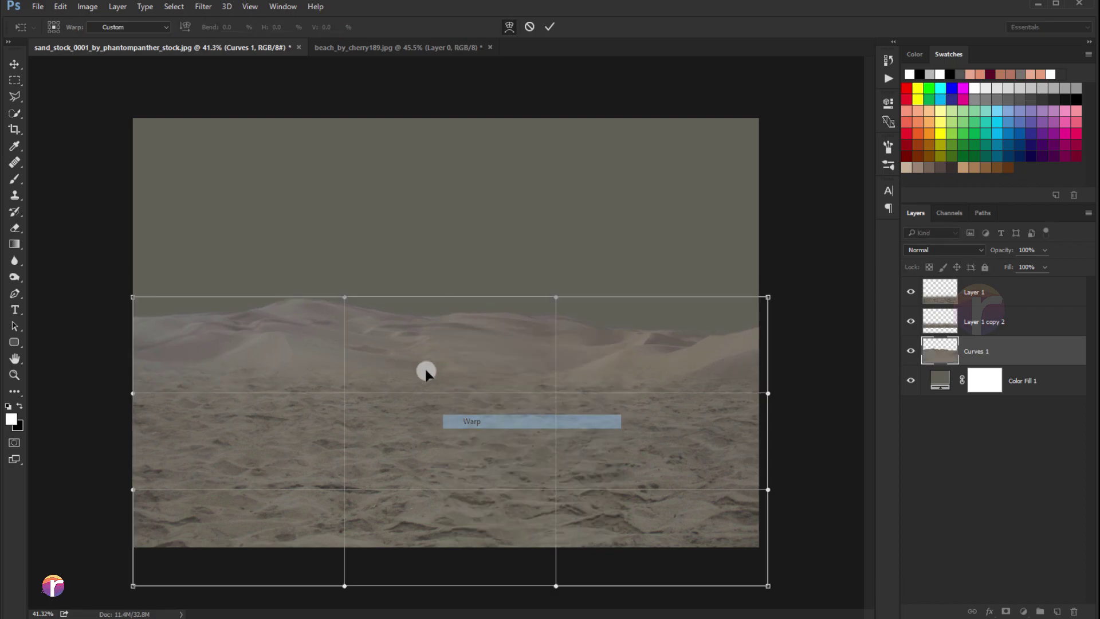
left_click_drag(329, 311, 307, 265)
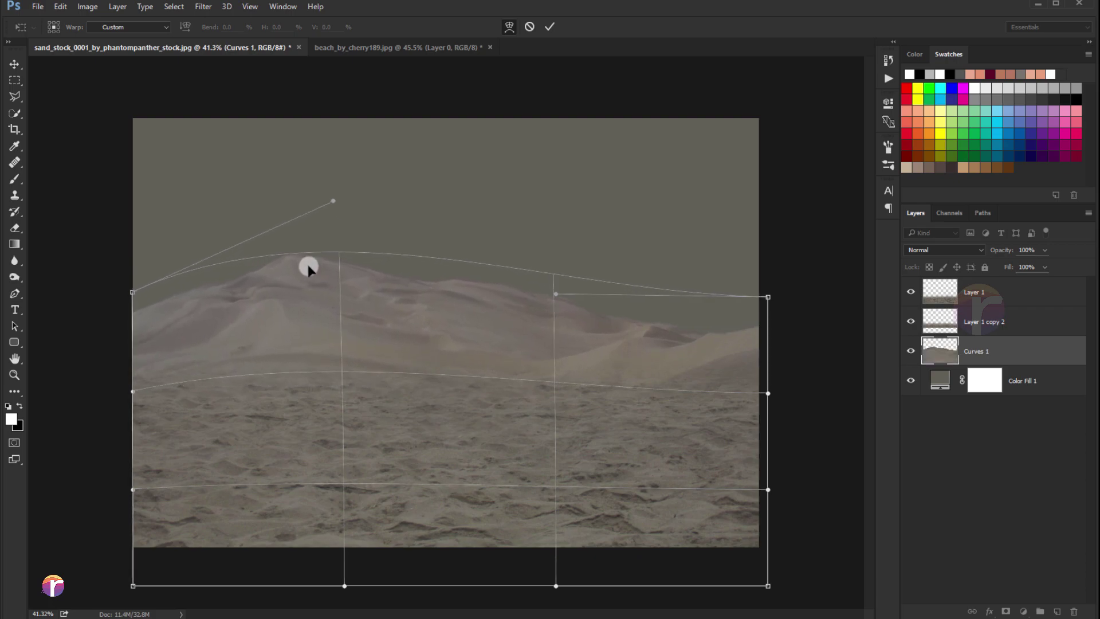
left_click(550, 28)
- Scale the dune layer up to 102% and shift it down to span the canvas
key("ctrl+t")
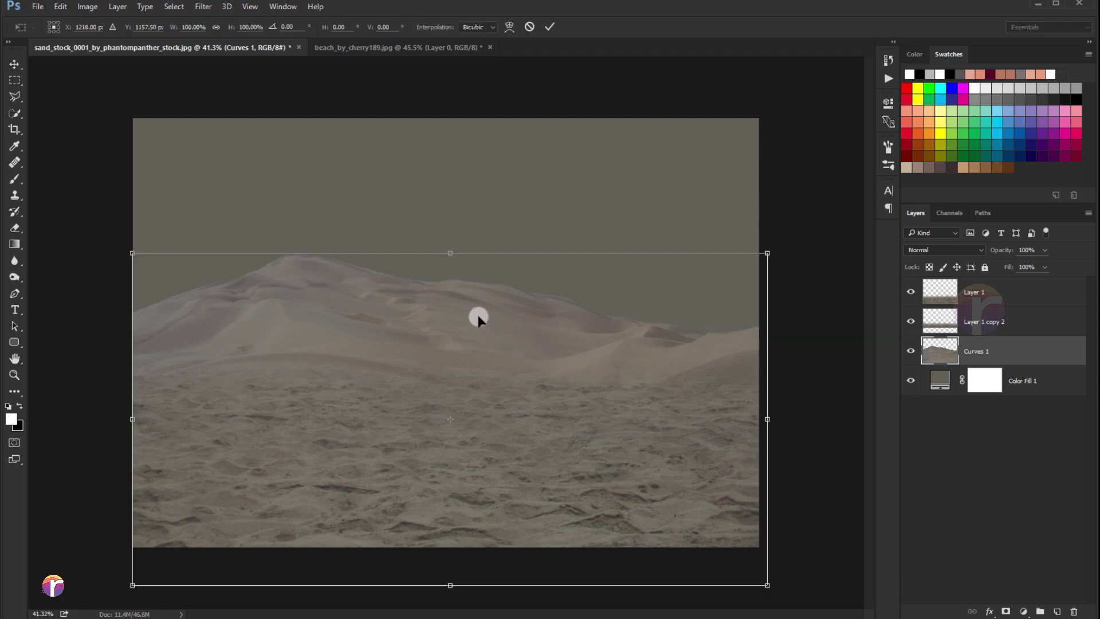
left_click_drag(473, 315, 477, 345)
left_click_drag(763, 283, 770, 281)
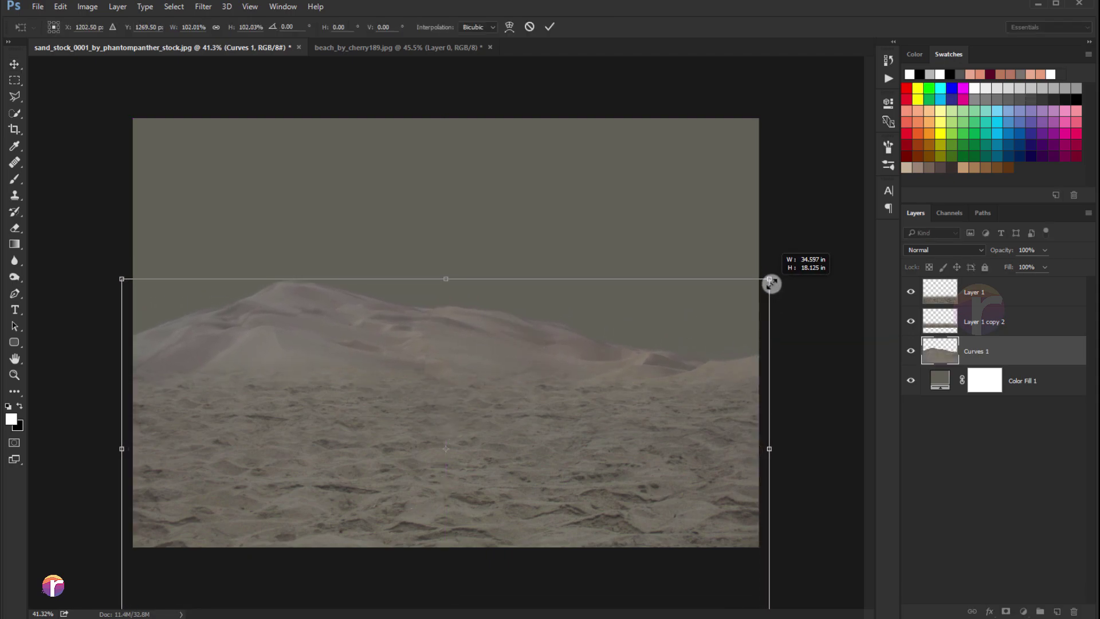
mouse_move(668, 324)
left_mouse_down()
mouse_move(670, 333)
mouse_move(665, 321)
left_mouse_up()
left_click(552, 30)
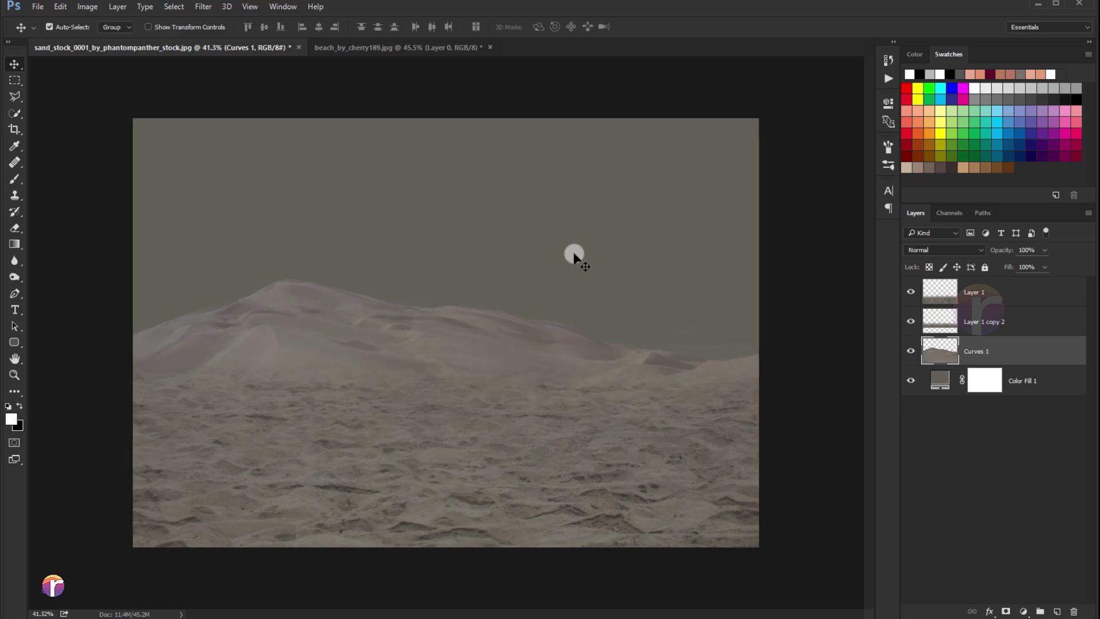
- Slide the dunes left and erase the small white post on the sand
left_click_drag(363, 307, 217, 323)
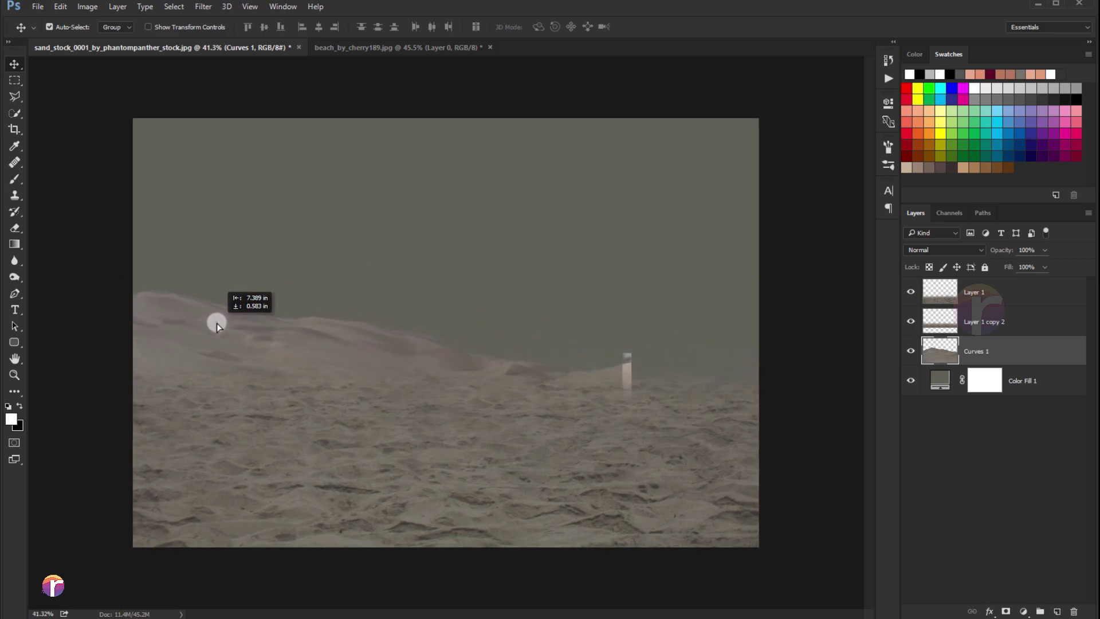
left_click(15, 228)
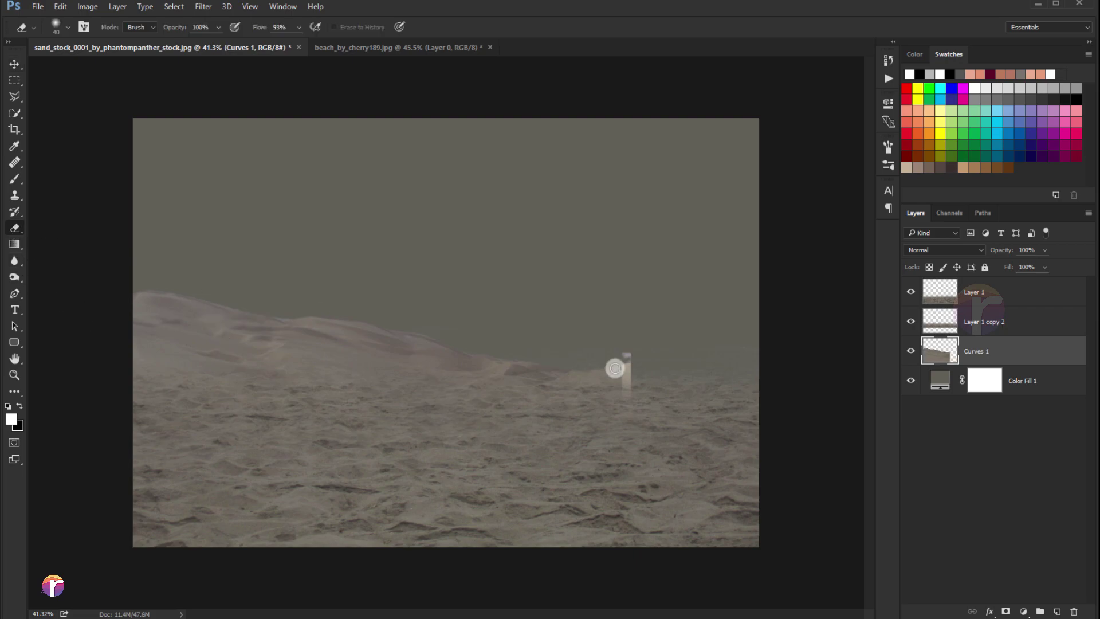
key("bracketright")
key("bracketright")
key("bracketright")
left_click_drag(624, 384, 648, 379)
- Duplicate the dune layer and drag the copy to the right
key("v")
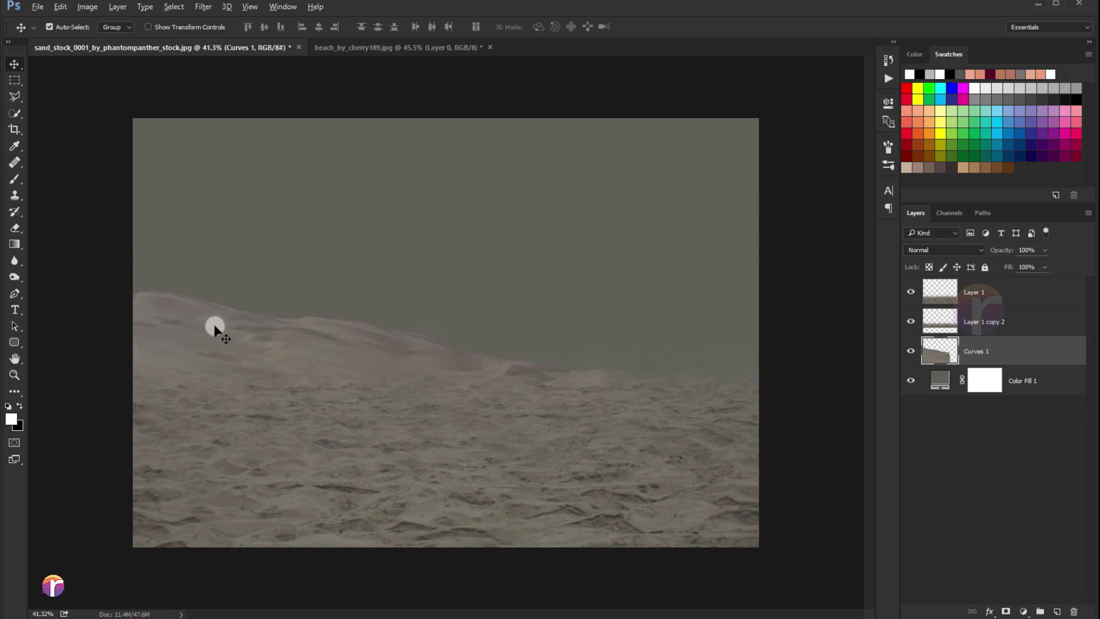
key("ctrl+j")
left_click_drag(215, 328, 455, 337)
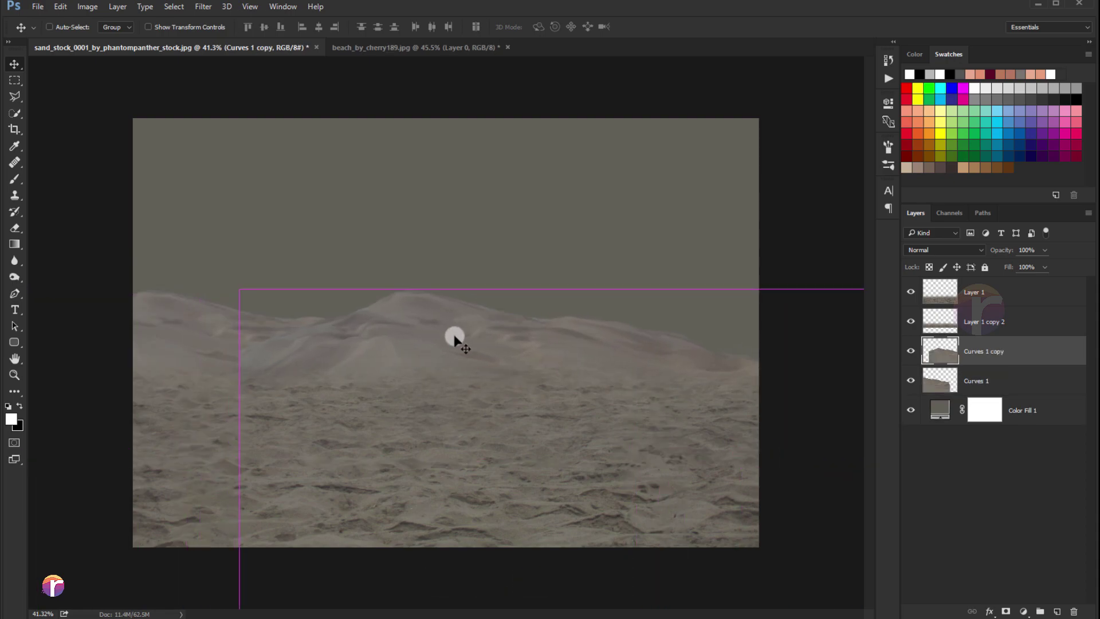
key("ctrl+t")
right_click(453, 332)
- Flip the dune copy horizontally and place it right and slightly up, forming a central valley
left_click(491, 521)
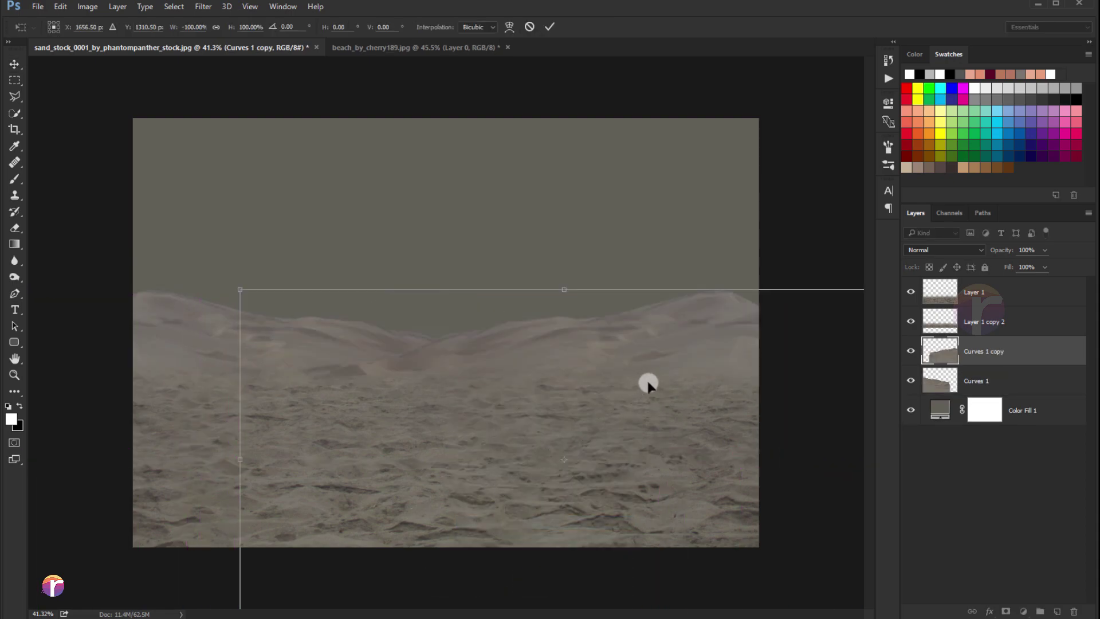
mouse_move(648, 385)
left_mouse_down()
mouse_move(730, 351)
mouse_move(634, 367)
mouse_move(604, 358)
mouse_move(708, 352)
left_mouse_up()
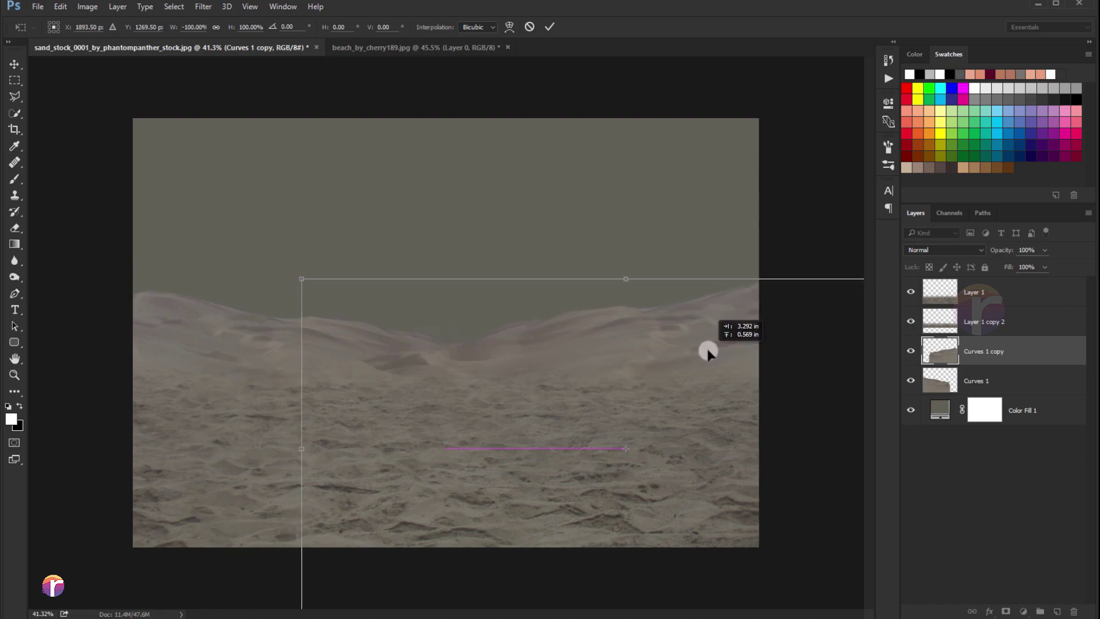
left_click(549, 26)
- Undo the last eraser step on the mirrored dunes and select Layer 1
left_click(15, 227)
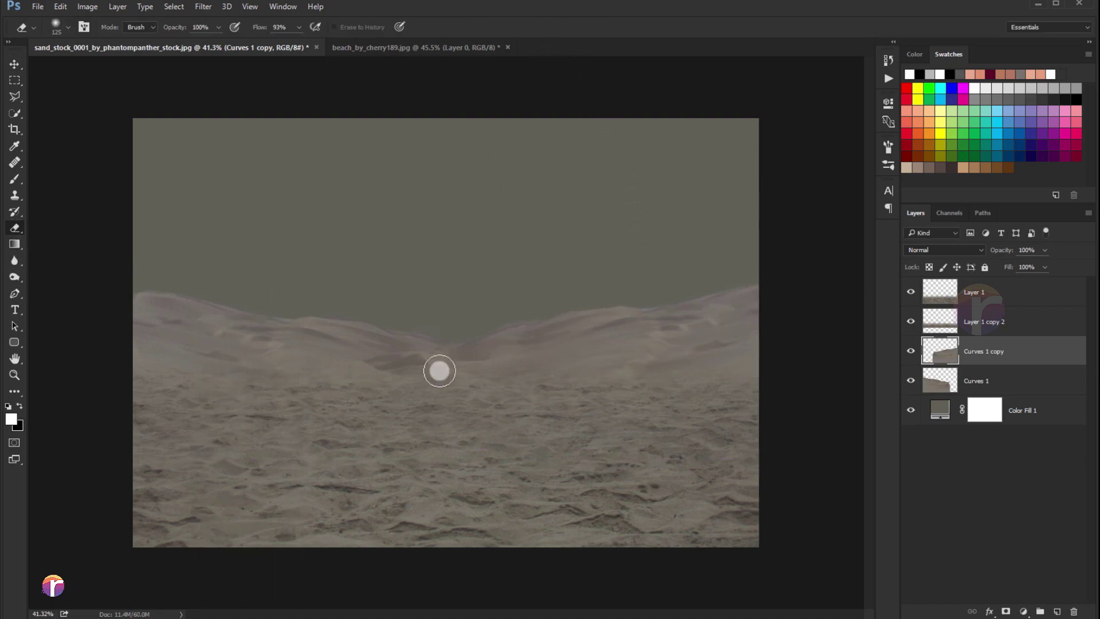
key("ctrl+alt+z")
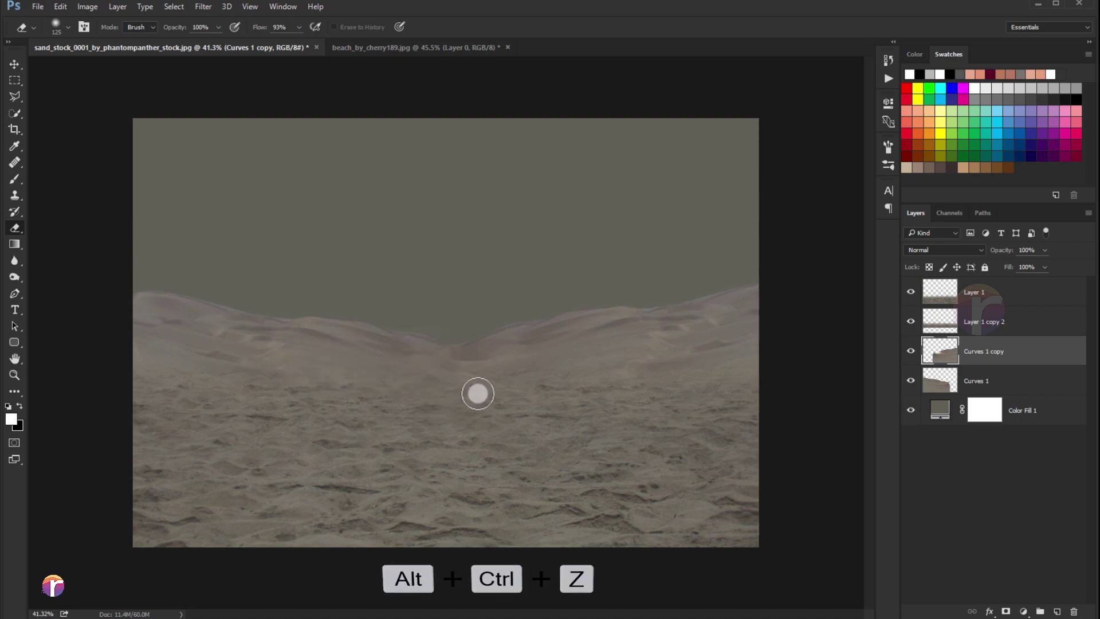
scroll(330, 389, "down", 2)
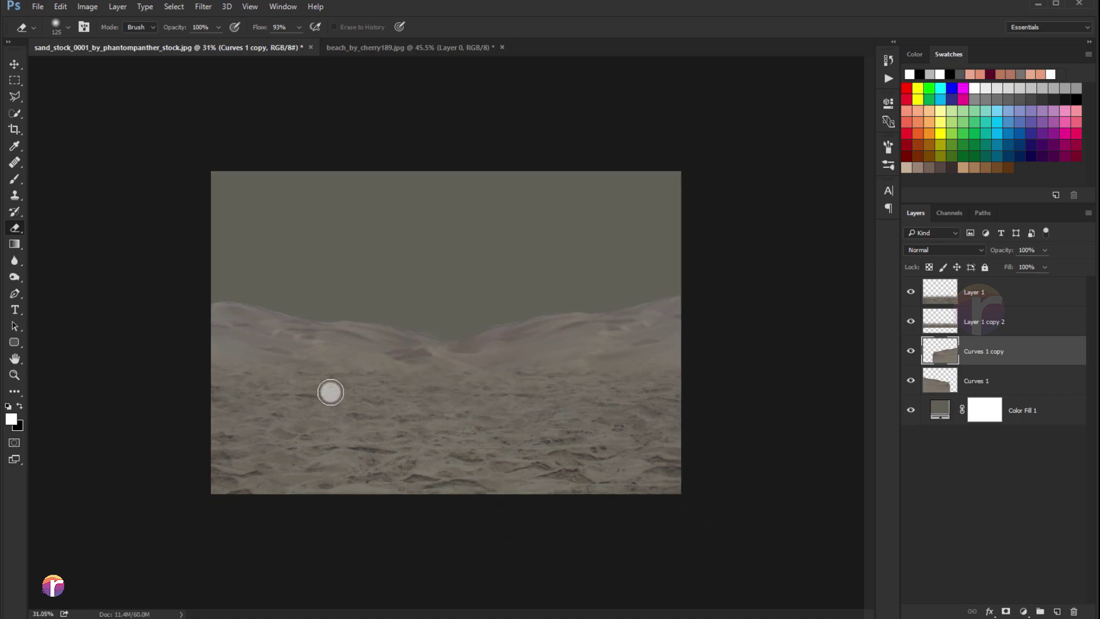
scroll(329, 389, "up", 1)
left_click(15, 64)
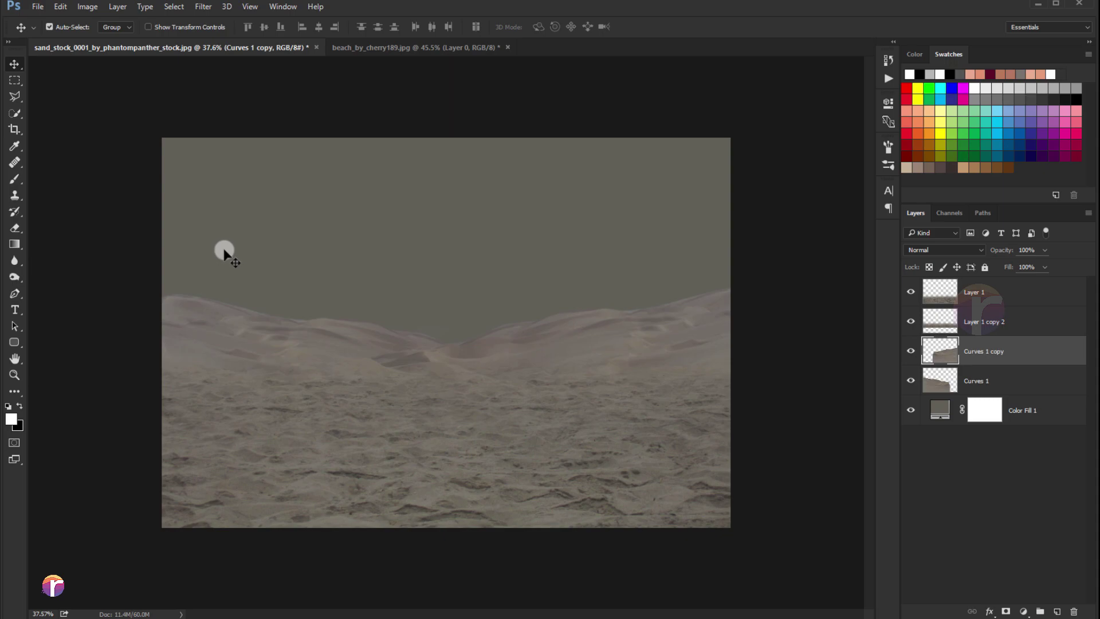
scroll(224, 250, "up", 1)
scroll(272, 267, "down", 1)
left_click(974, 293)
- Rotate Layer 1 and Layer 1 copy 2 slightly to level the sand horizon
key("ctrl+t")
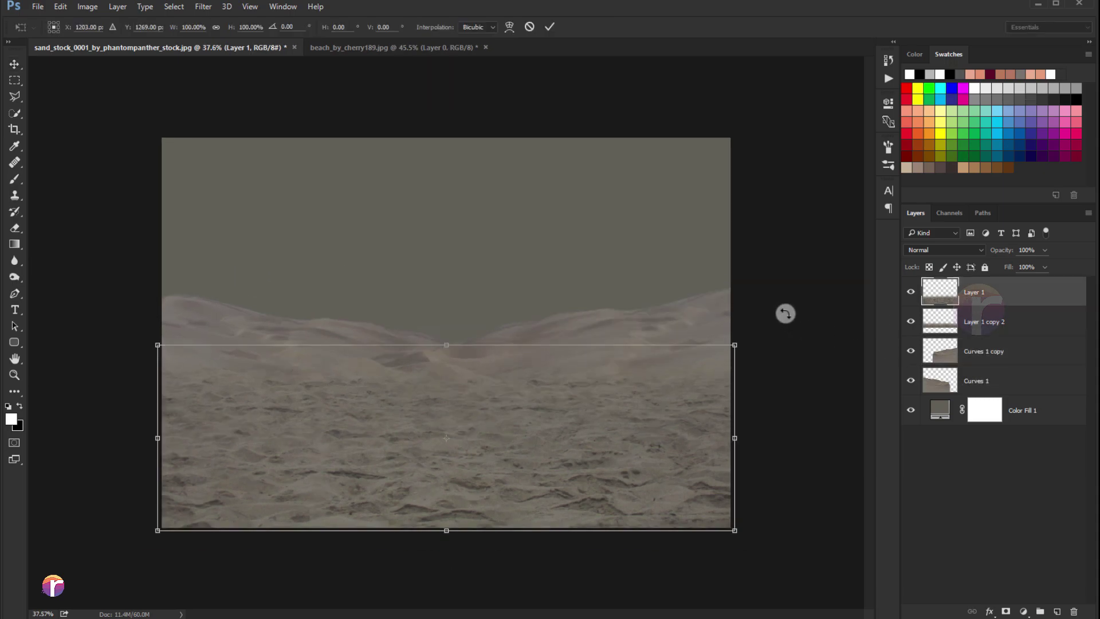
left_click_drag(784, 313, 786, 314)
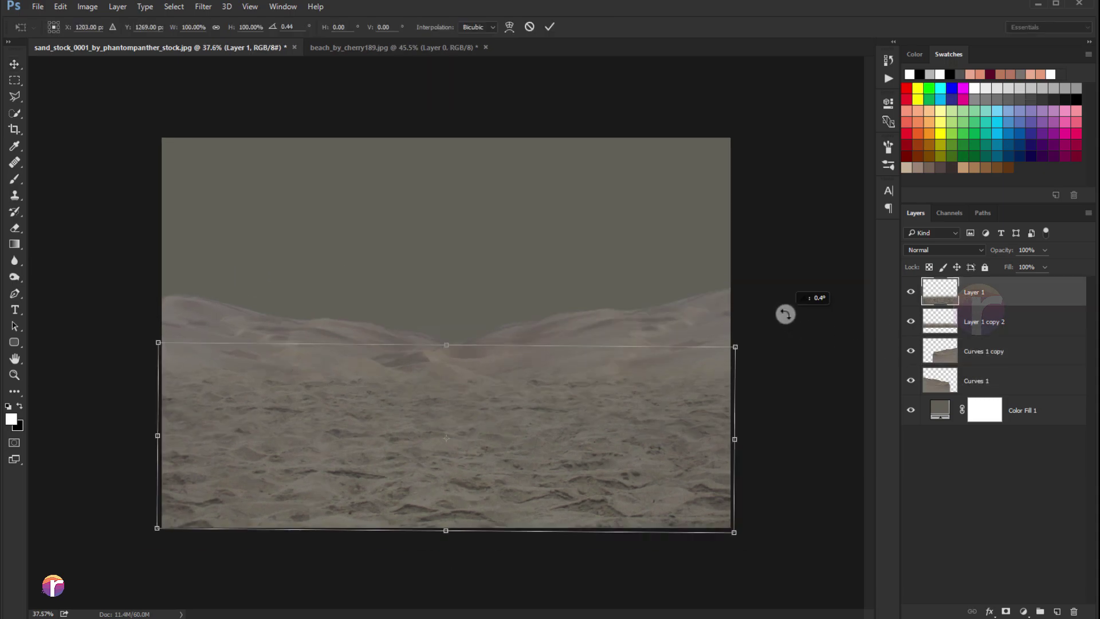
double_click(592, 430)
left_click(968, 332)
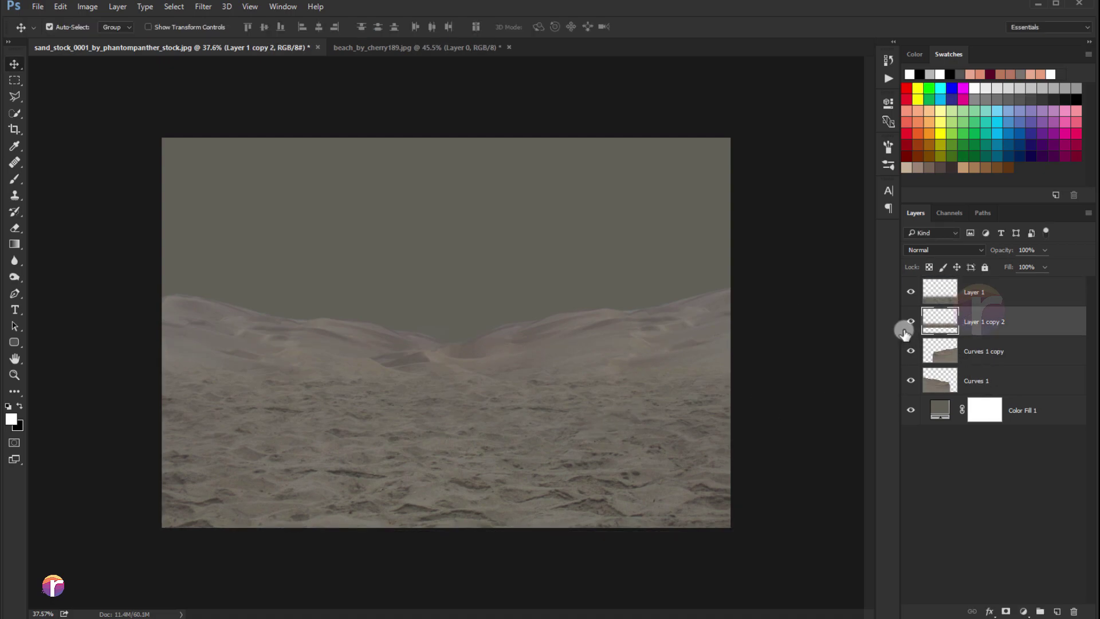
key("ctrl+t")
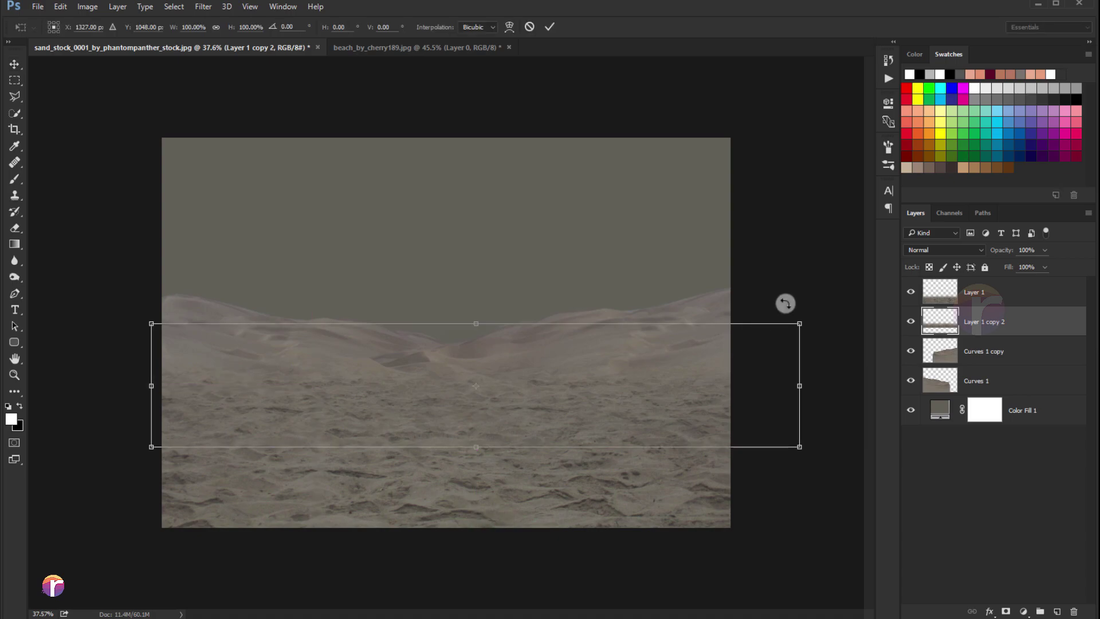
double_click(636, 383)
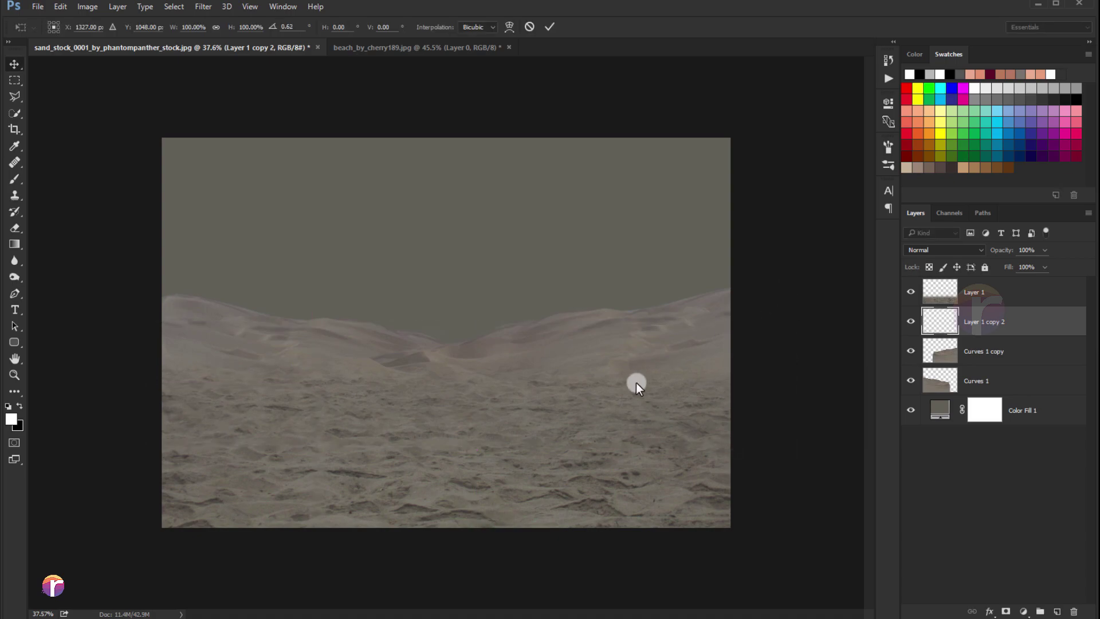
- Switch to the beach_by_cherry189 photo document
scroll(591, 393, "down", 1)
scroll(591, 393, "up", 2)
scroll(382, 273, "down", 1)
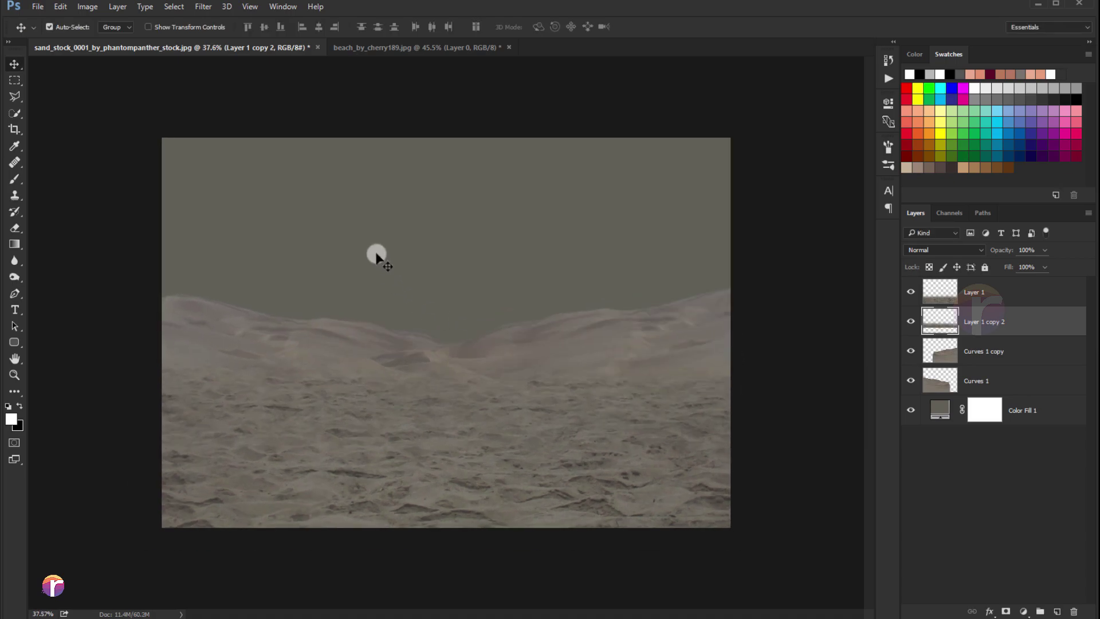
left_click(359, 52)
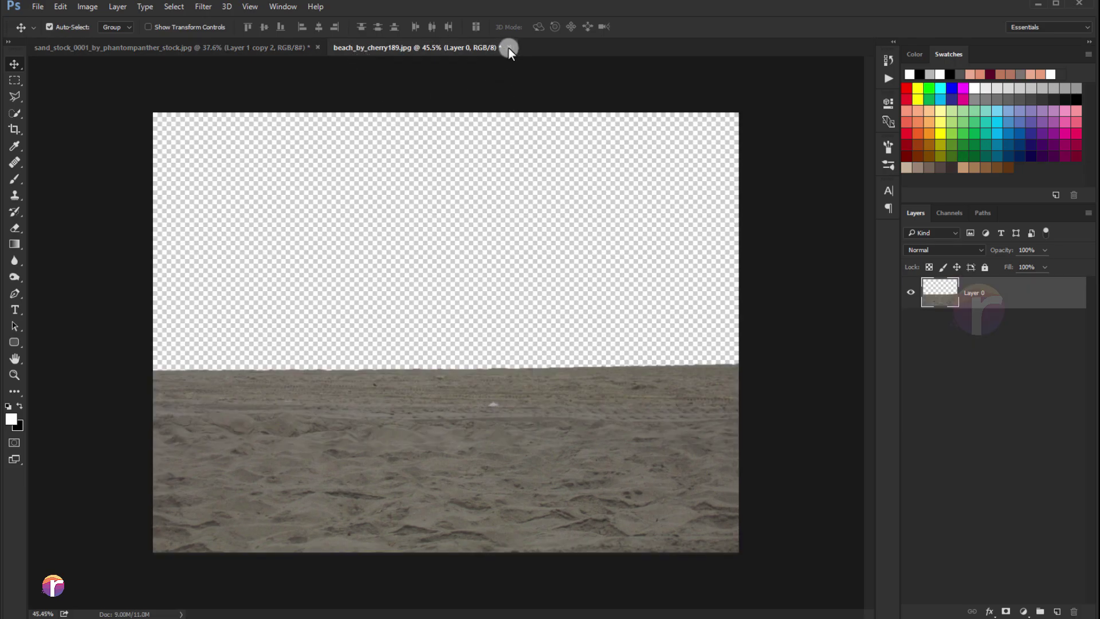
- Close the beach photo without saving and bring the cloudy sky photo into the dune document
left_click(509, 47)
left_click(538, 239)
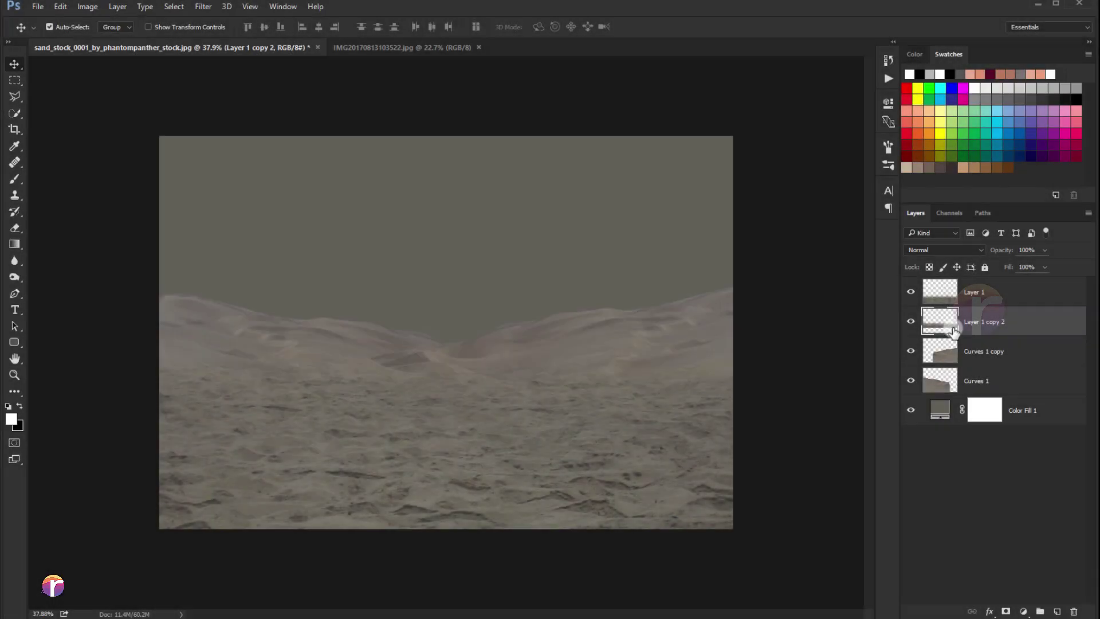
mouse_move(977, 297)
left_mouse_down()
mouse_move(452, 55)
mouse_move(220, 51)
left_mouse_up()
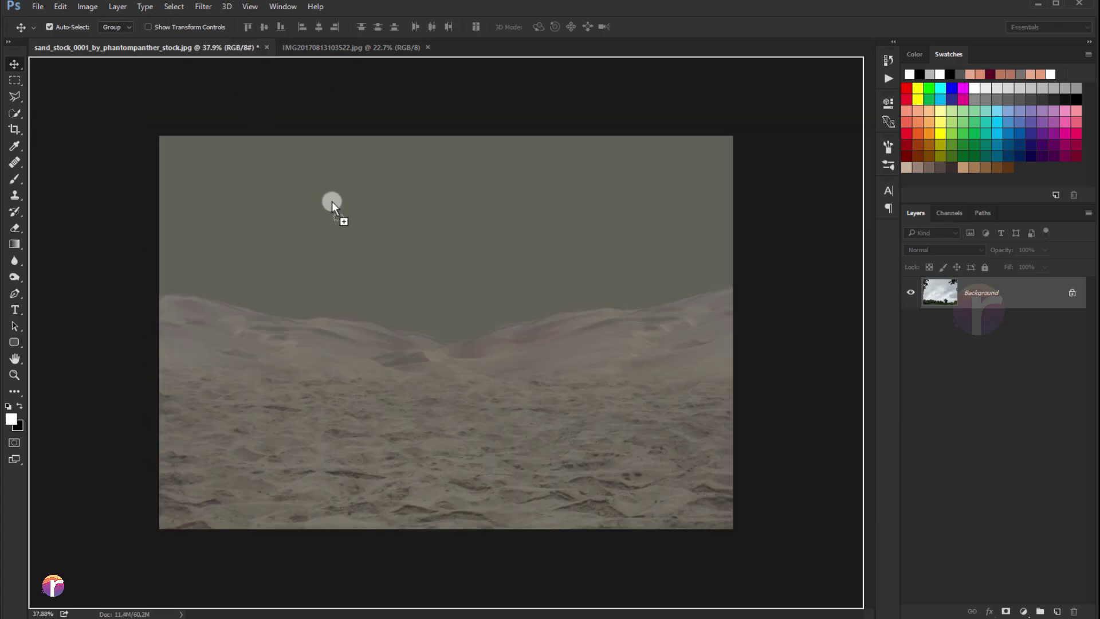
left_click_drag(219, 50, 332, 201)
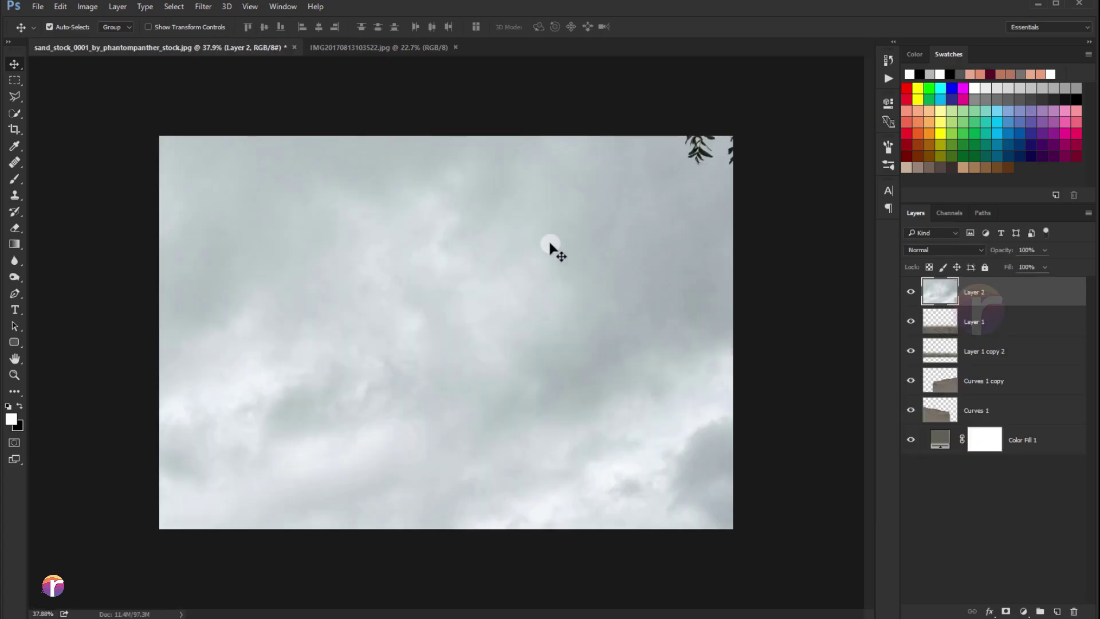
- Scale the sky layer down to about 43% and position it over the sand
key("ctrl+t")
key("ctrl+0")
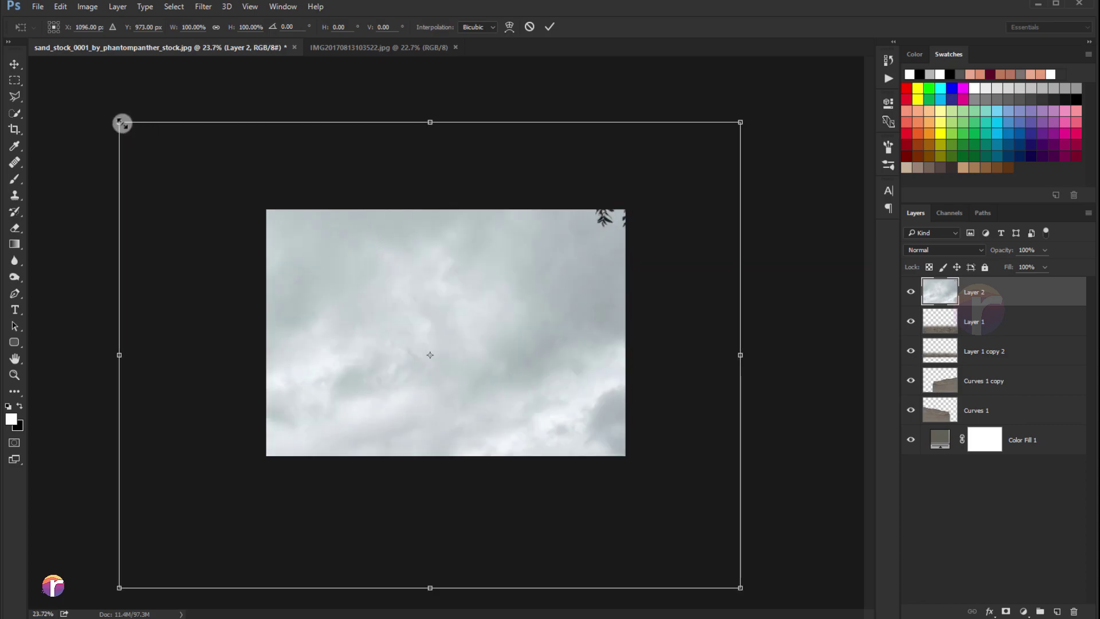
left_click_drag(122, 123, 240, 220)
left_click_drag(383, 259, 391, 214)
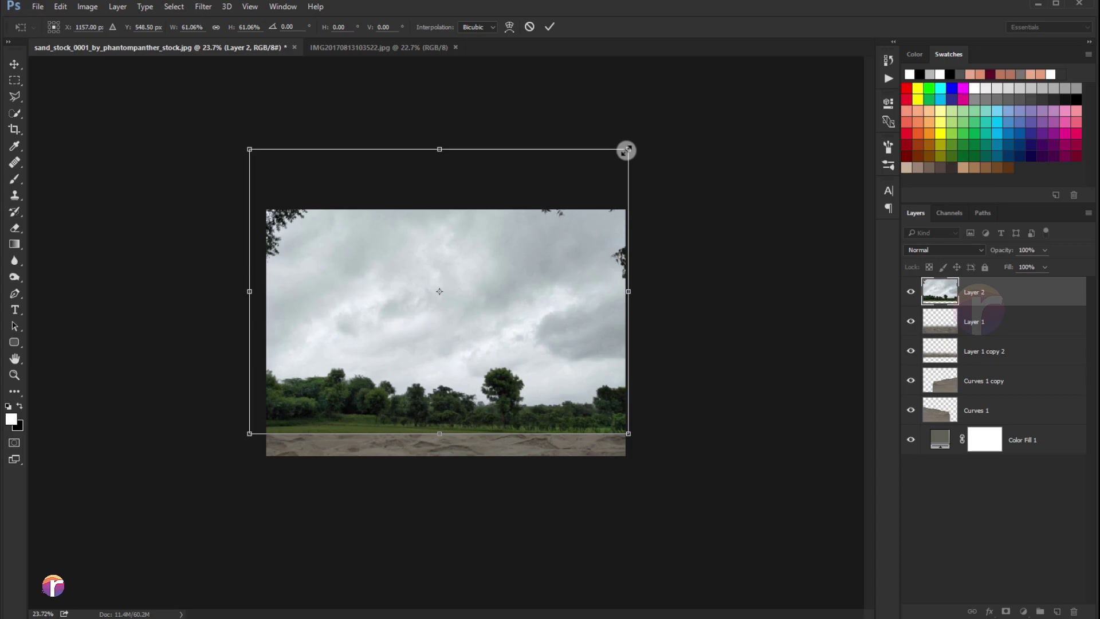
left_click_drag(627, 151, 573, 191)
left_click_drag(524, 237, 502, 279)
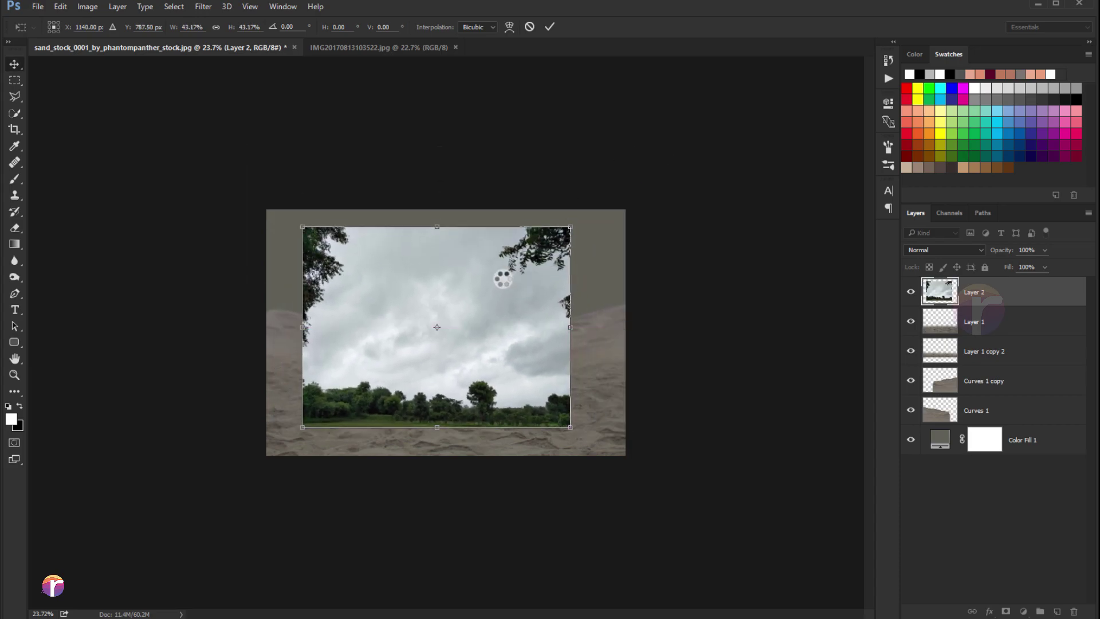
key("Return")
- Trim the sky layer to a rectangle of clouds above the trees, deleting everything outside
key("m")
key("ctrl+plus")
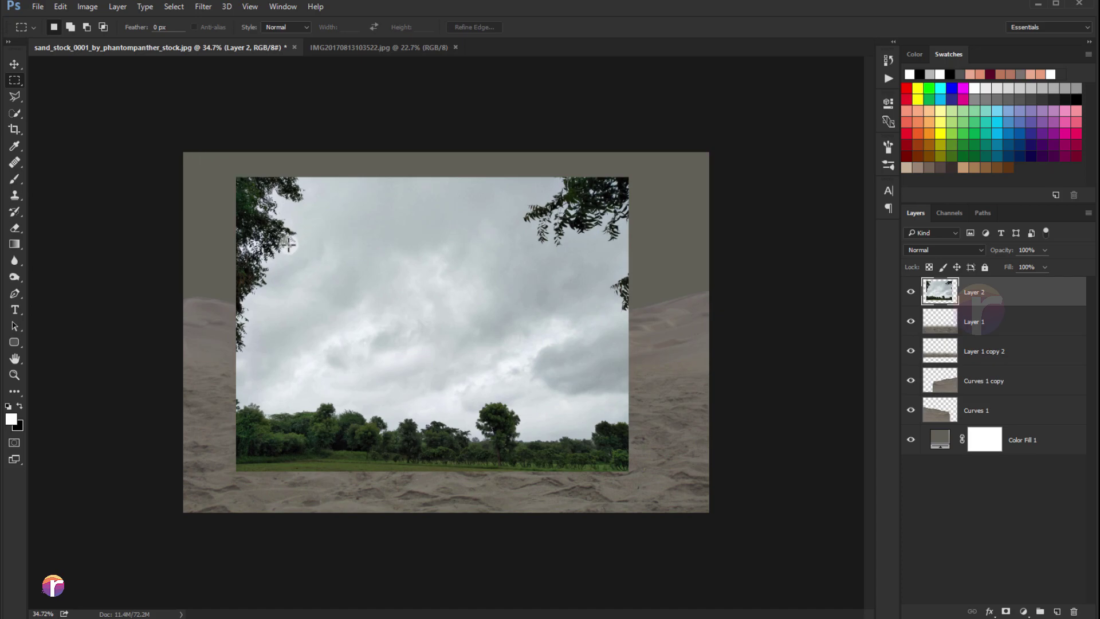
left_click_drag(288, 244, 592, 396)
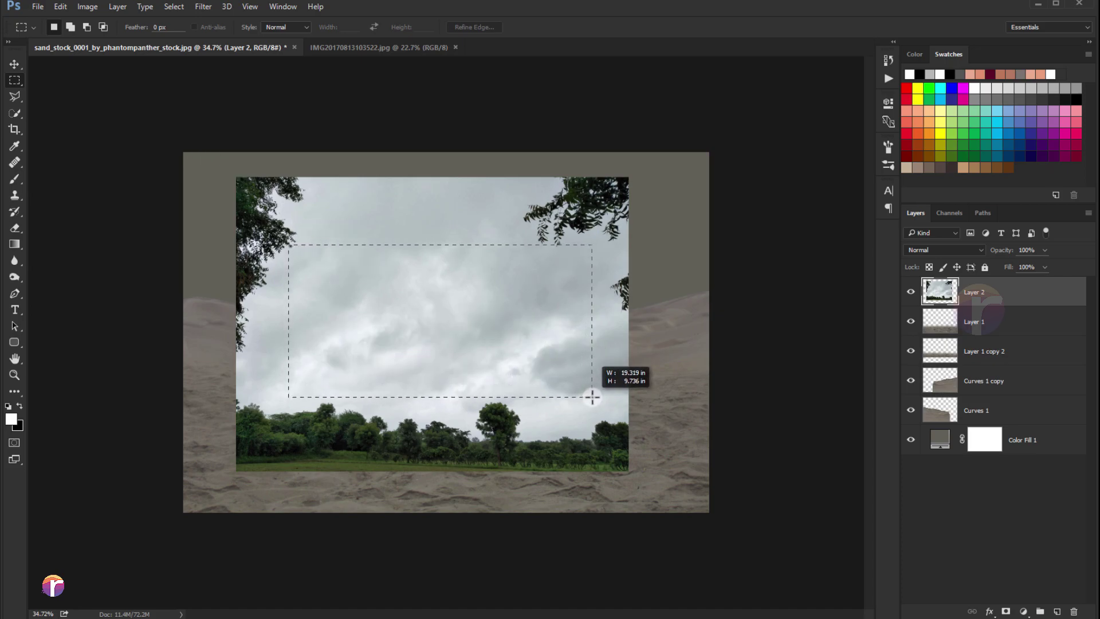
right_click(520, 314)
left_click(535, 335)
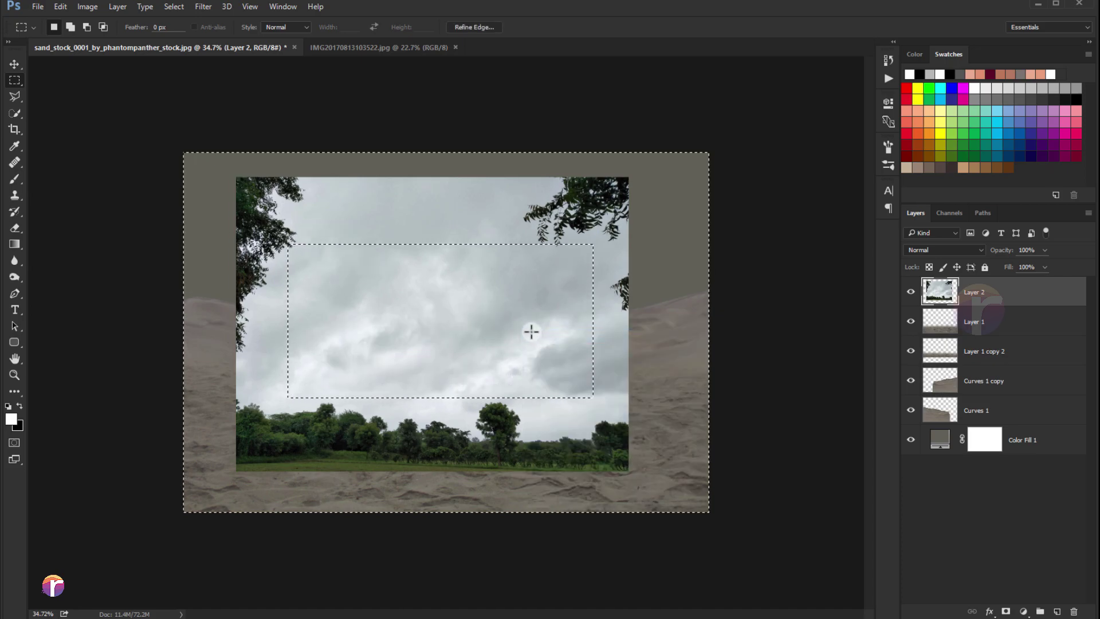
key("Delete")
key("ctrl+d")
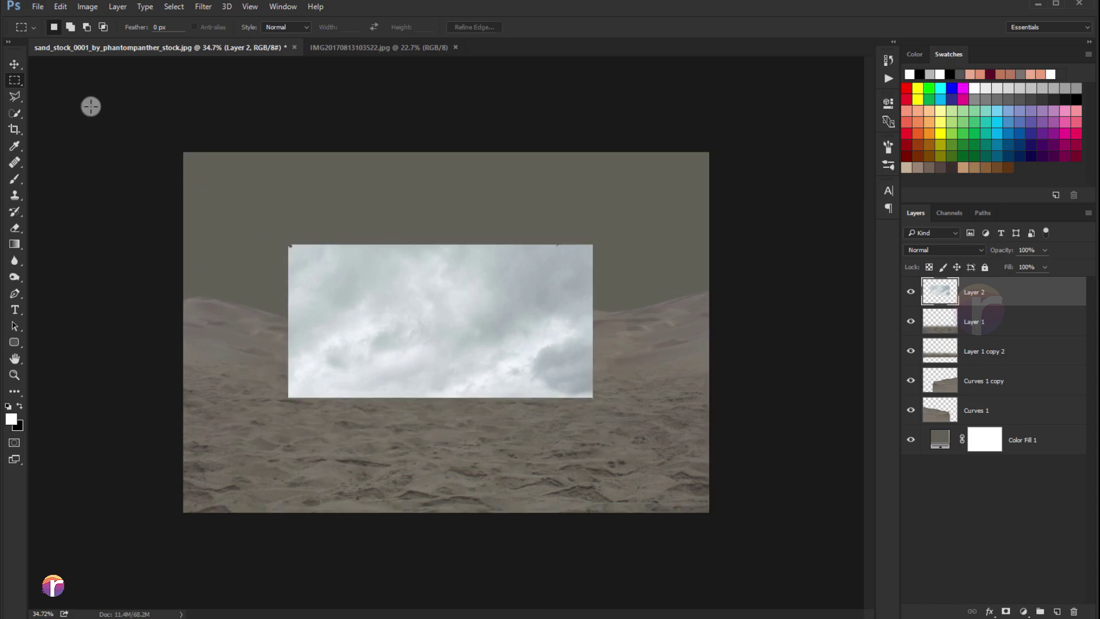
- Nudge the cloud patch up-left and move the sky layer below the dune layers
left_click(17, 66)
left_click_drag(388, 282, 368, 268)
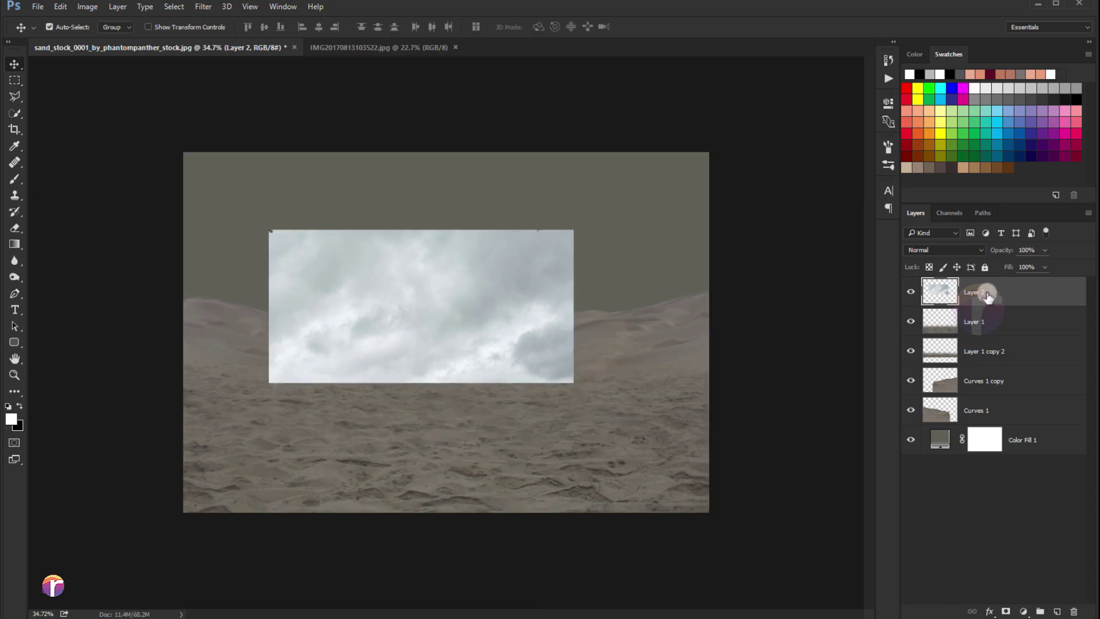
left_click_drag(986, 295, 980, 425)
scroll(526, 232, "up", 2)
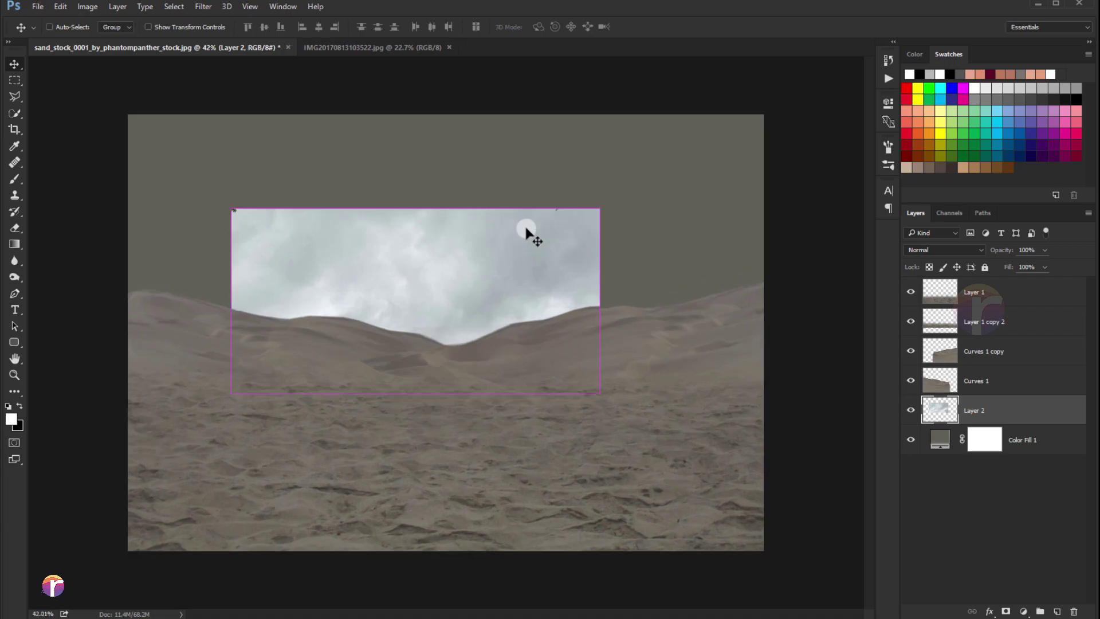
- Enlarge the sky to about double size and trim its bottom and sides to the canvas
key("ctrl+t")
left_click_drag(598, 211, 779, 117)
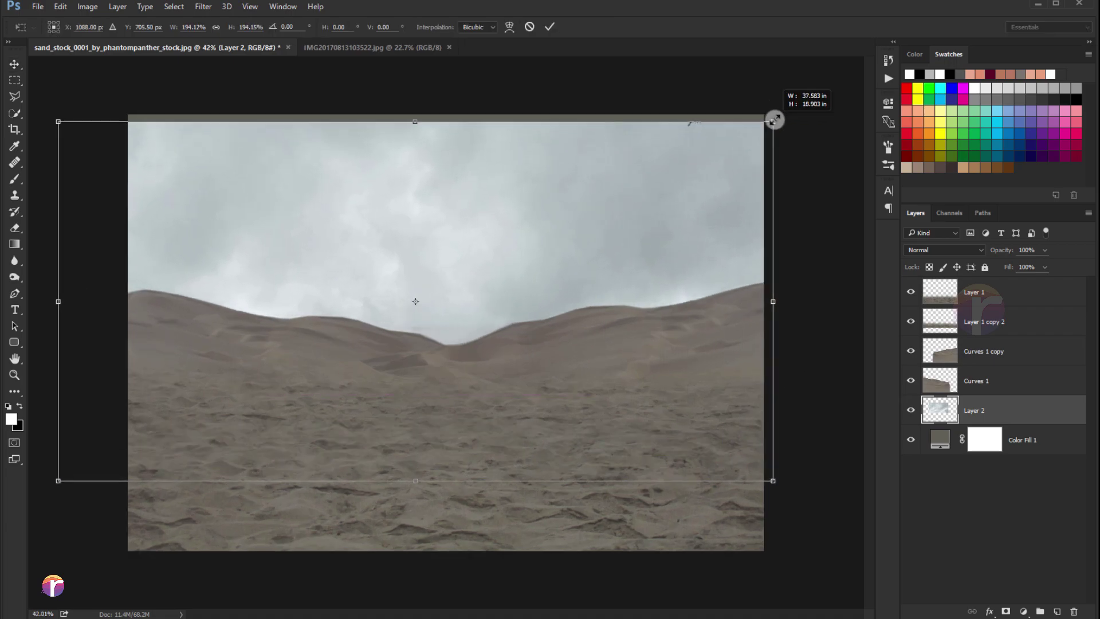
left_click_drag(610, 246, 618, 234)
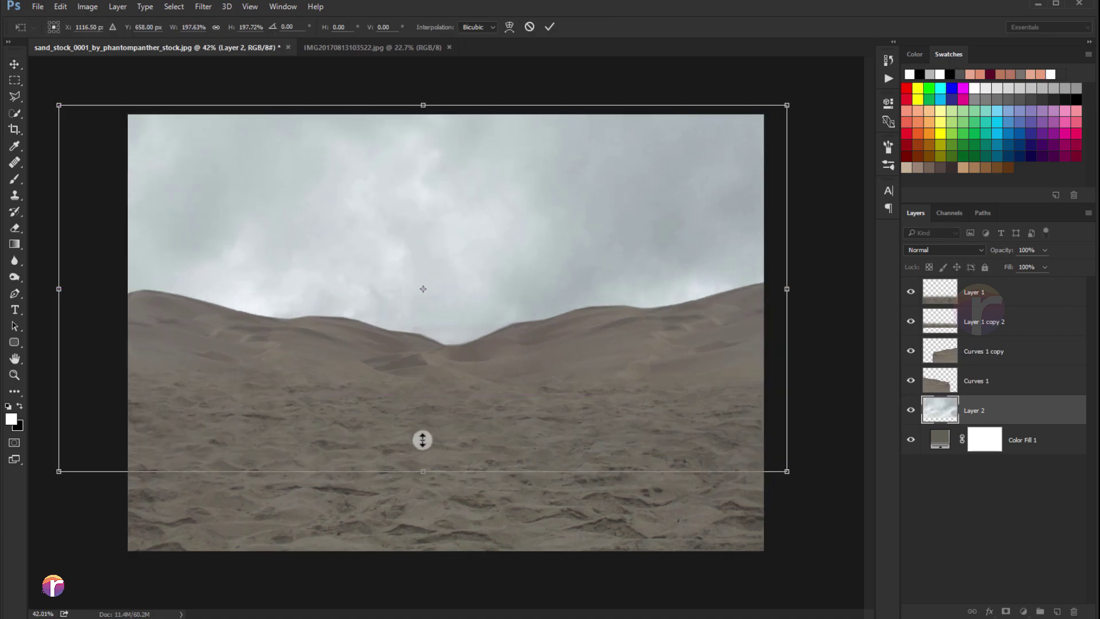
left_click_drag(423, 440, 445, 357)
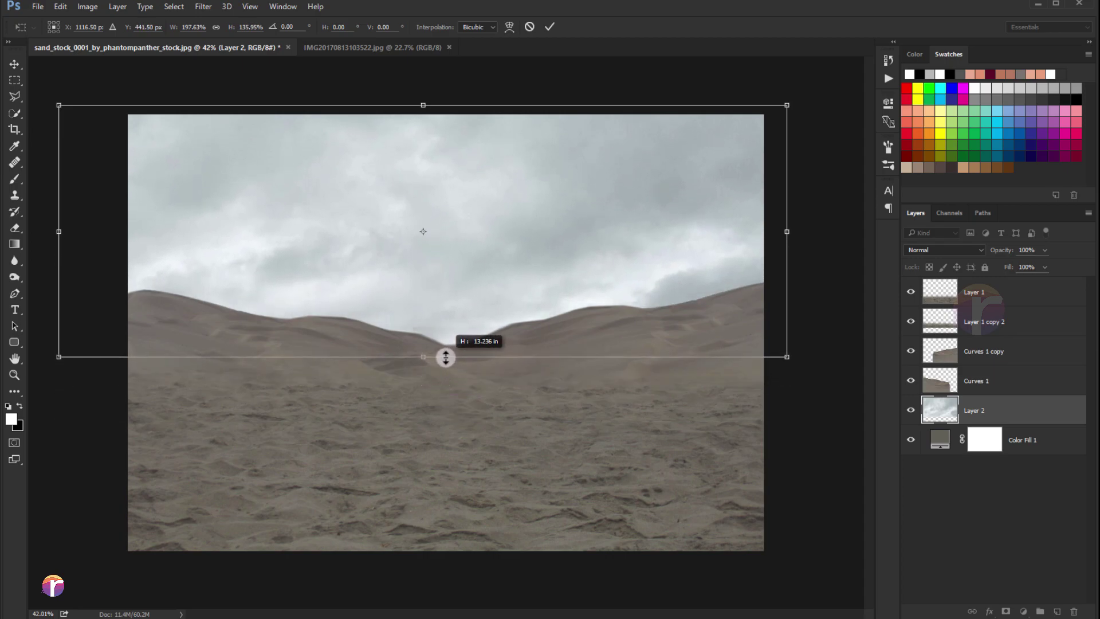
left_click_drag(65, 231, 115, 231)
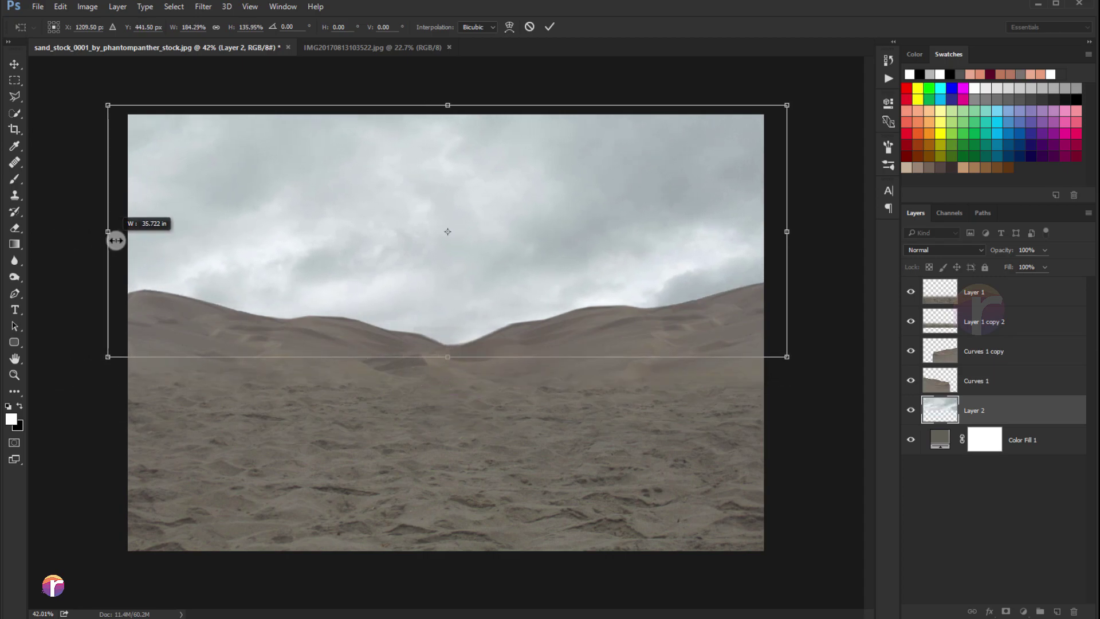
left_click_drag(788, 232, 769, 232)
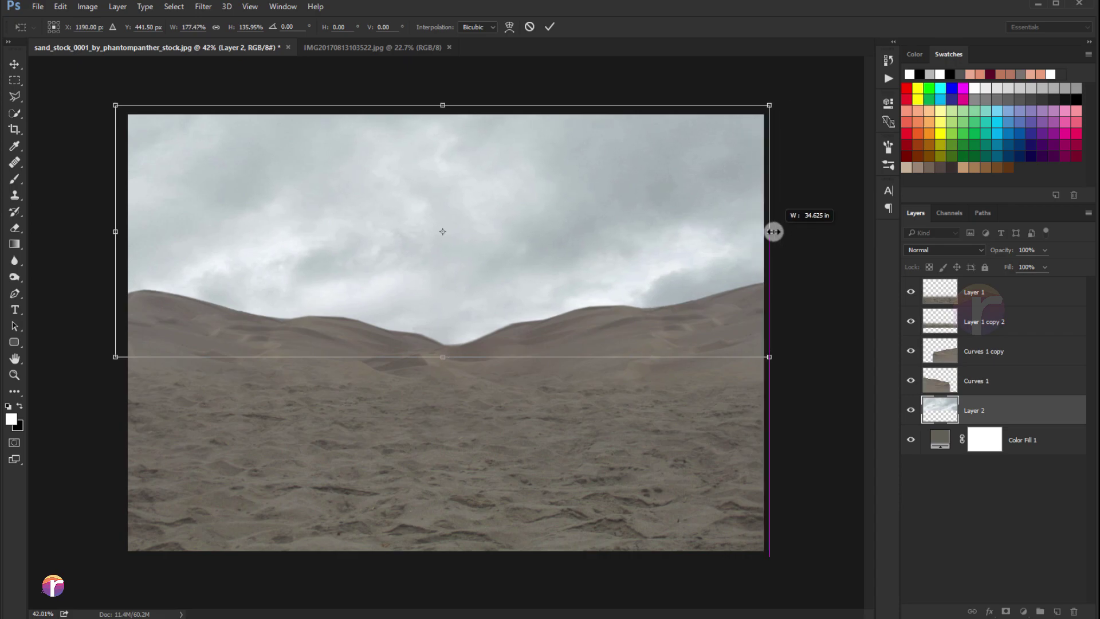
key("Return")
key("ctrl+minus")
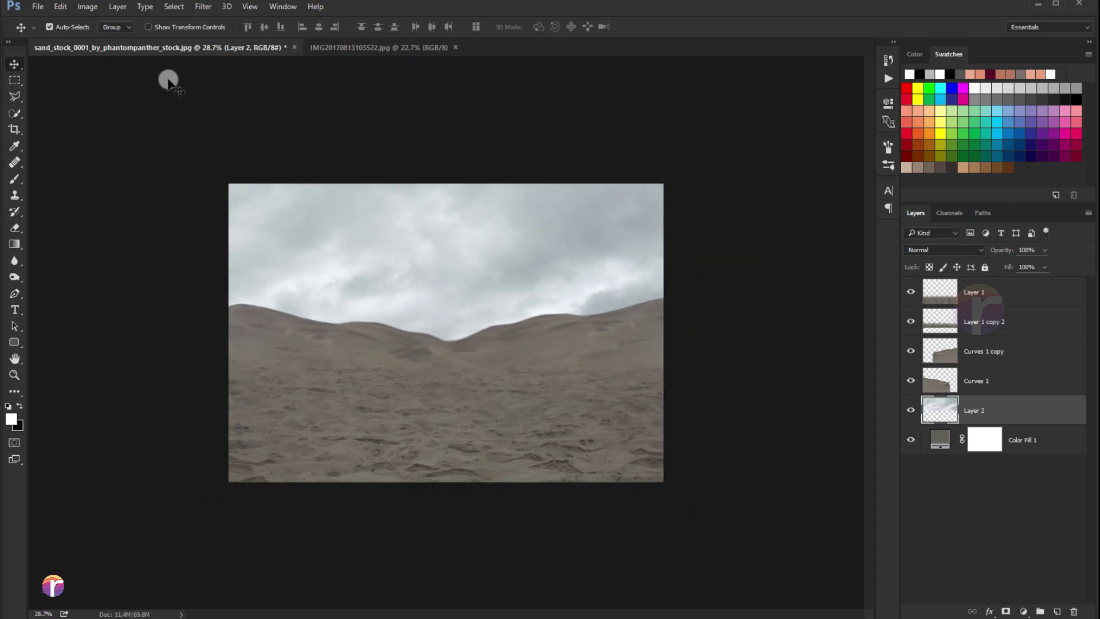
- Darken the sky layer slightly with Brightness/Contrast
left_click(83, 7)
left_click(231, 38)
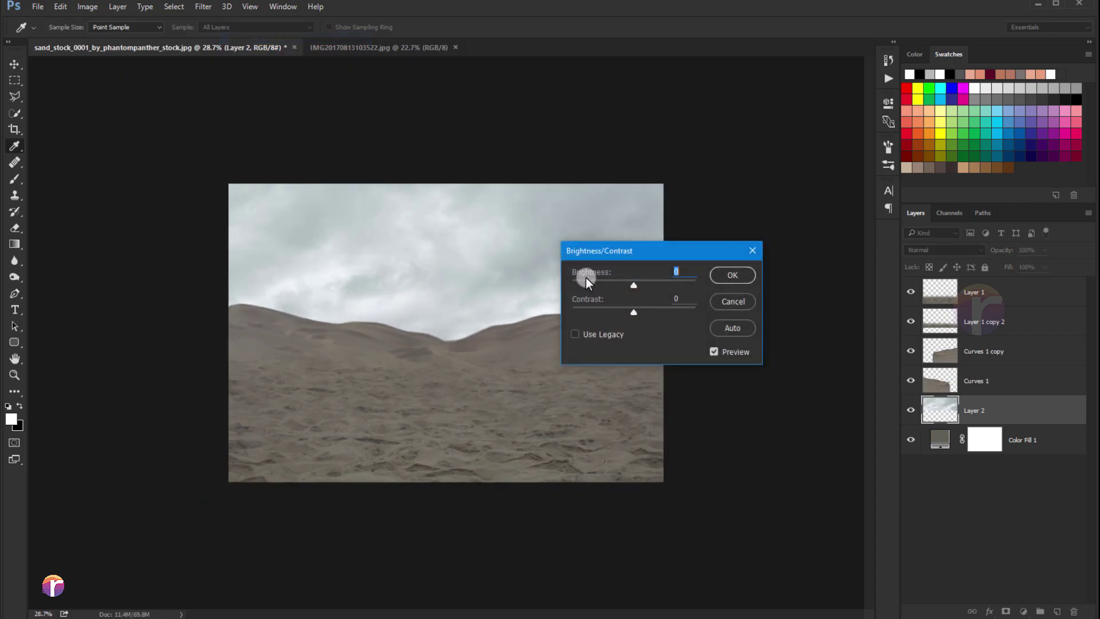
left_click_drag(635, 283, 624, 285)
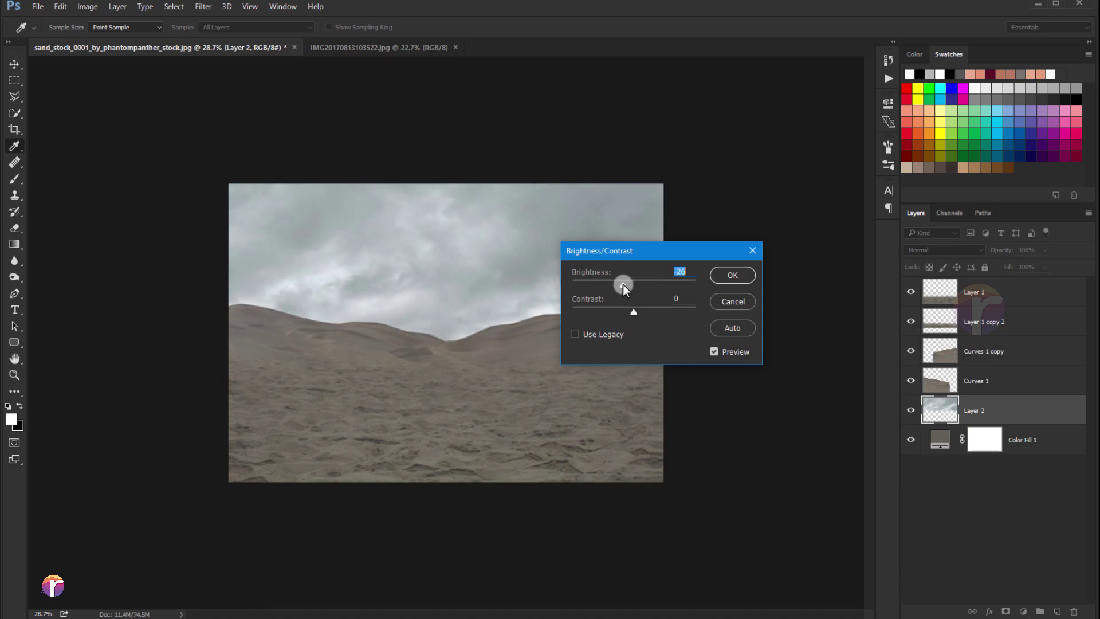
left_click(719, 275)
scroll(582, 270, "up", 2)
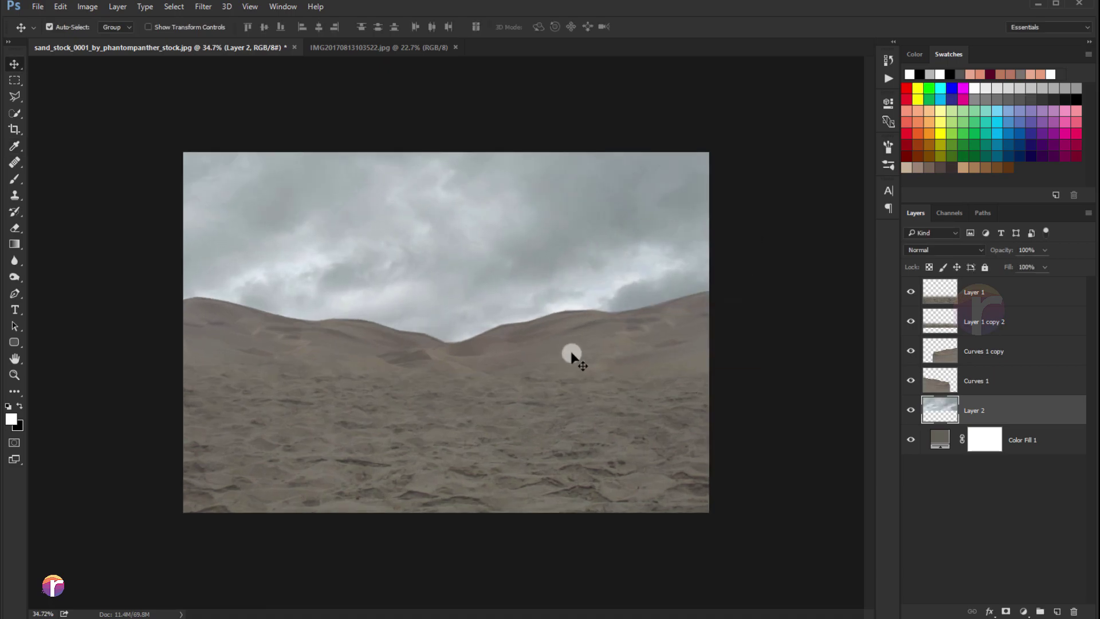
- Tint the sky's highlights slightly green with Color Balance
key("ctrl+b")
left_click(717, 523)
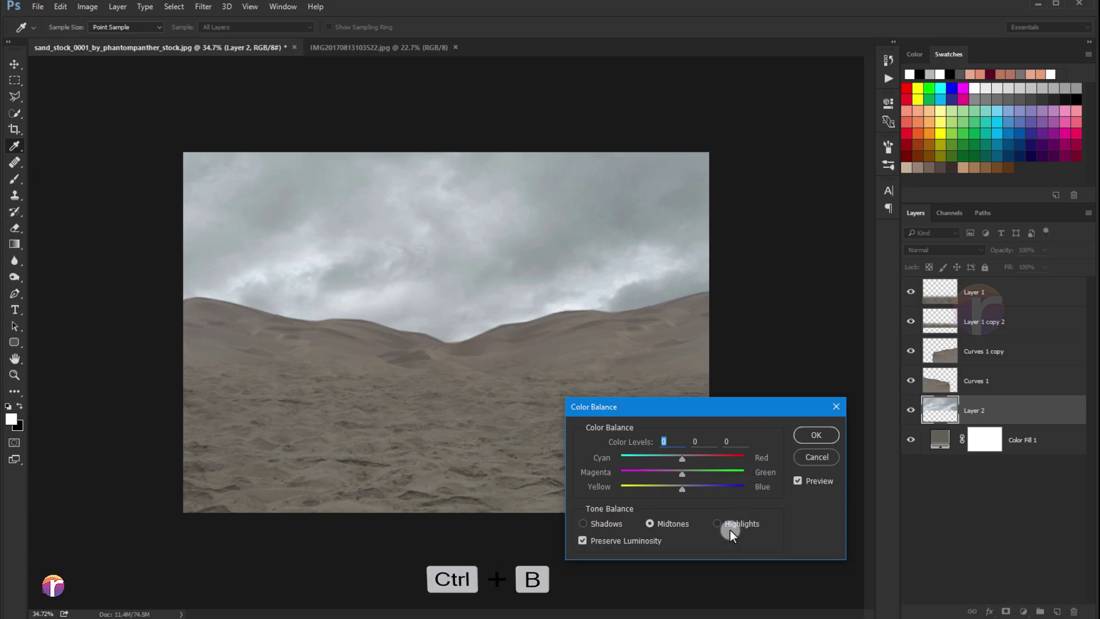
left_click_drag(683, 474, 689, 473)
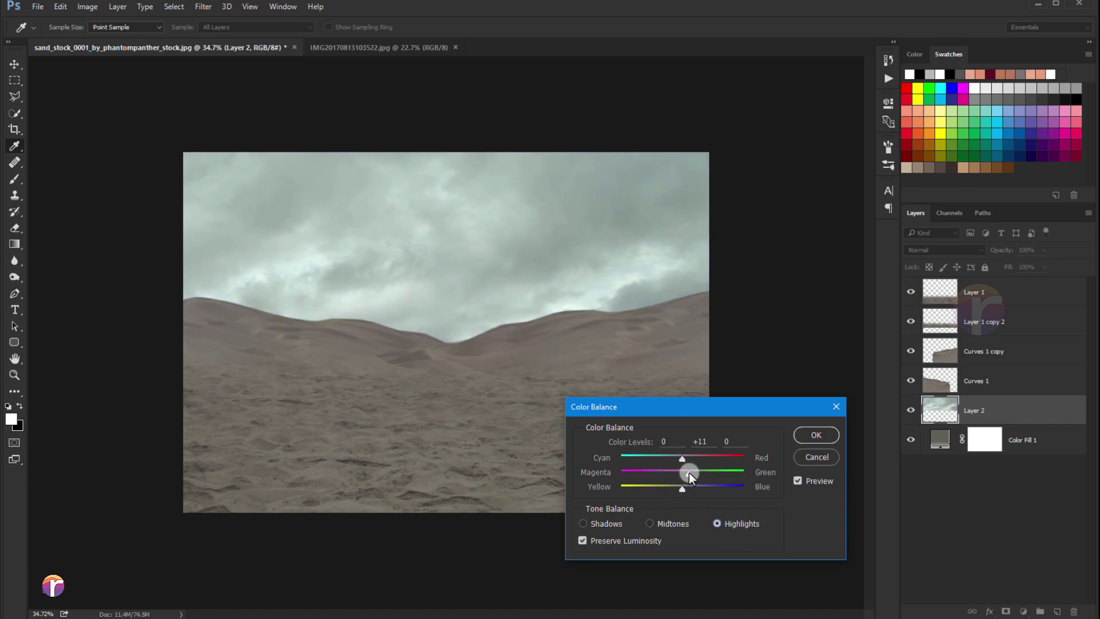
left_click(816, 435)
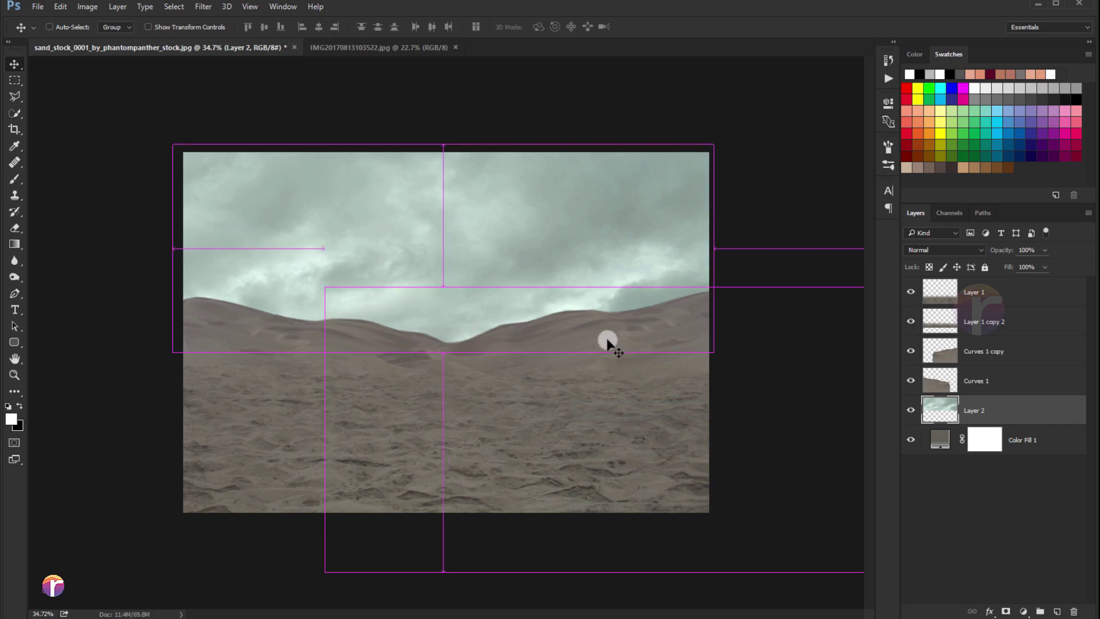
- Darken the sky's midtones with a Levels adjustment
key("ctrl+l")
left_click_drag(753, 494, 758, 497)
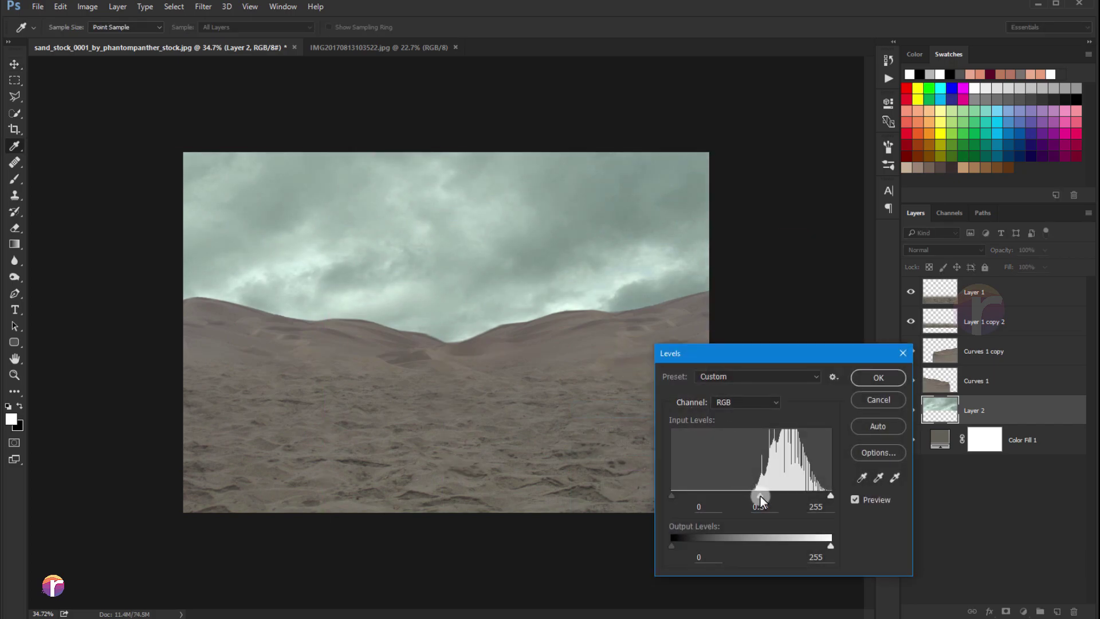
left_click(871, 378)
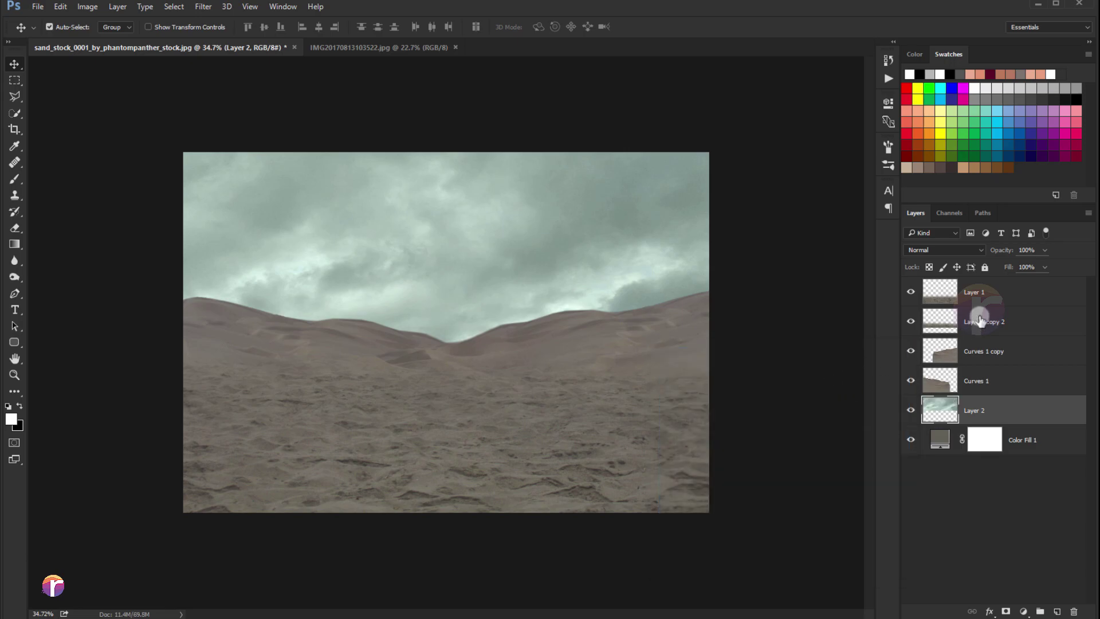
left_click(981, 326)
- Squash Layer 1 through Curves 1 downward from the top to lower the horizon
left_click(981, 378, "shift")
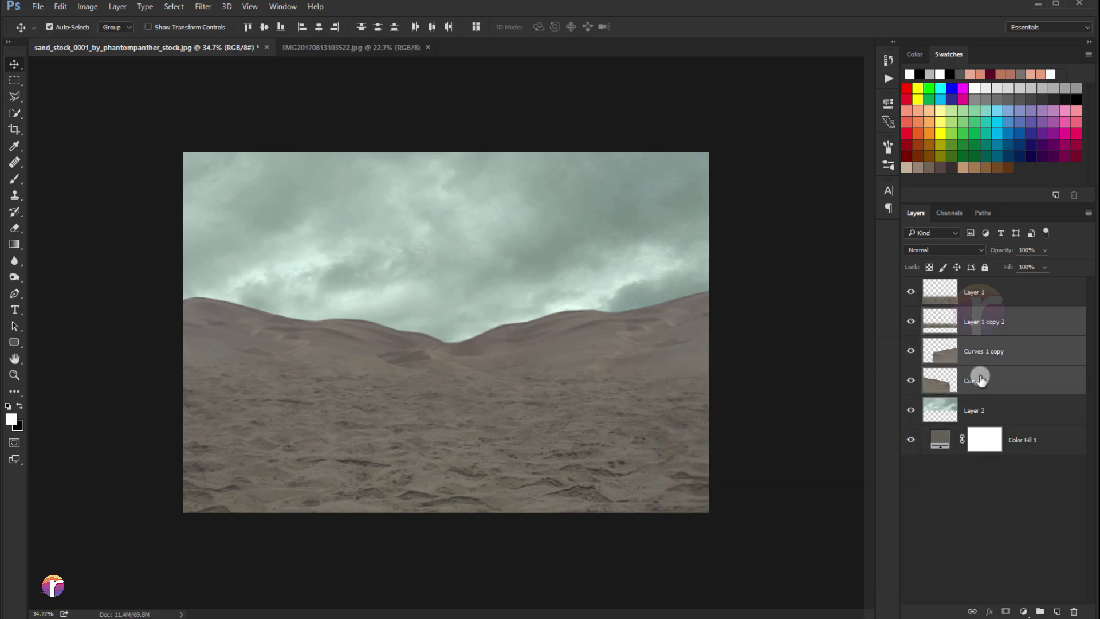
left_click(974, 295)
left_click(977, 390, "shift")
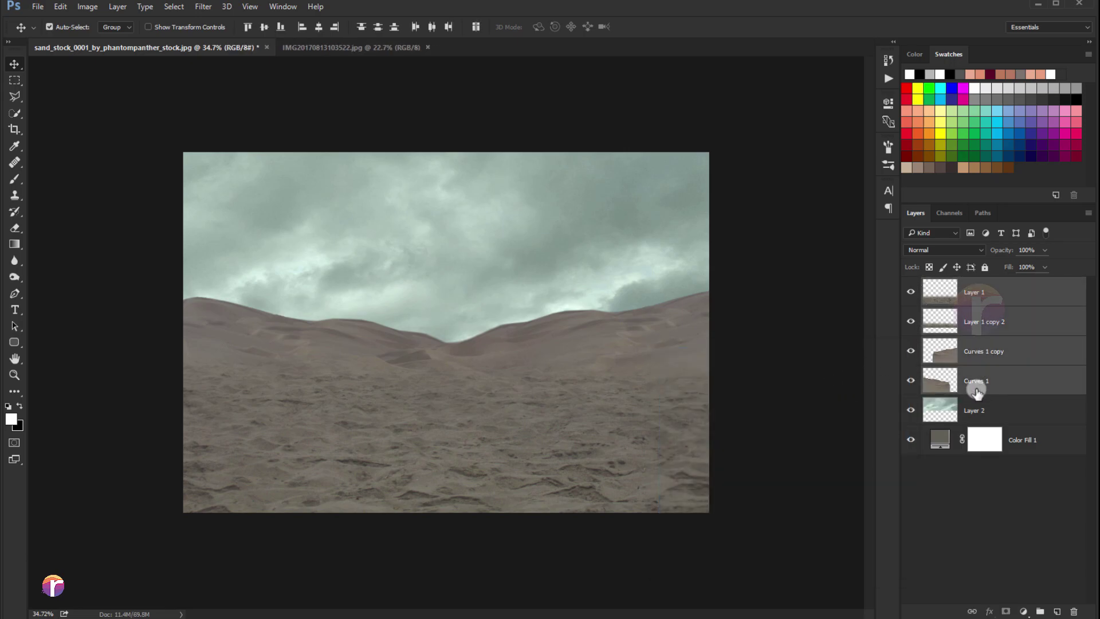
key("ctrl+t")
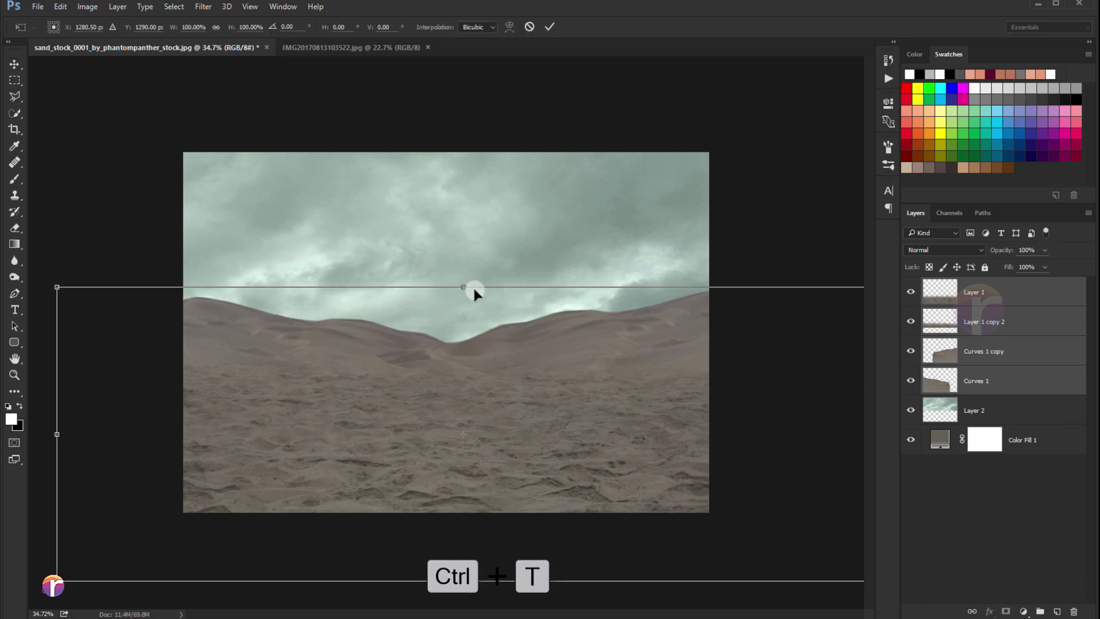
left_click_drag(463, 287, 464, 316)
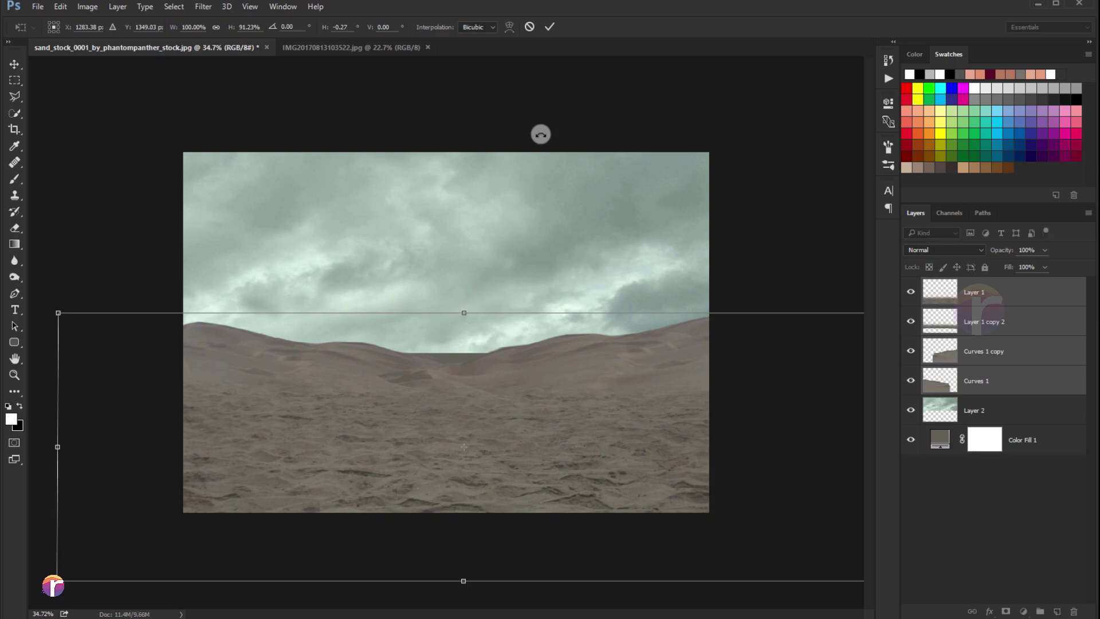
left_click(549, 27)
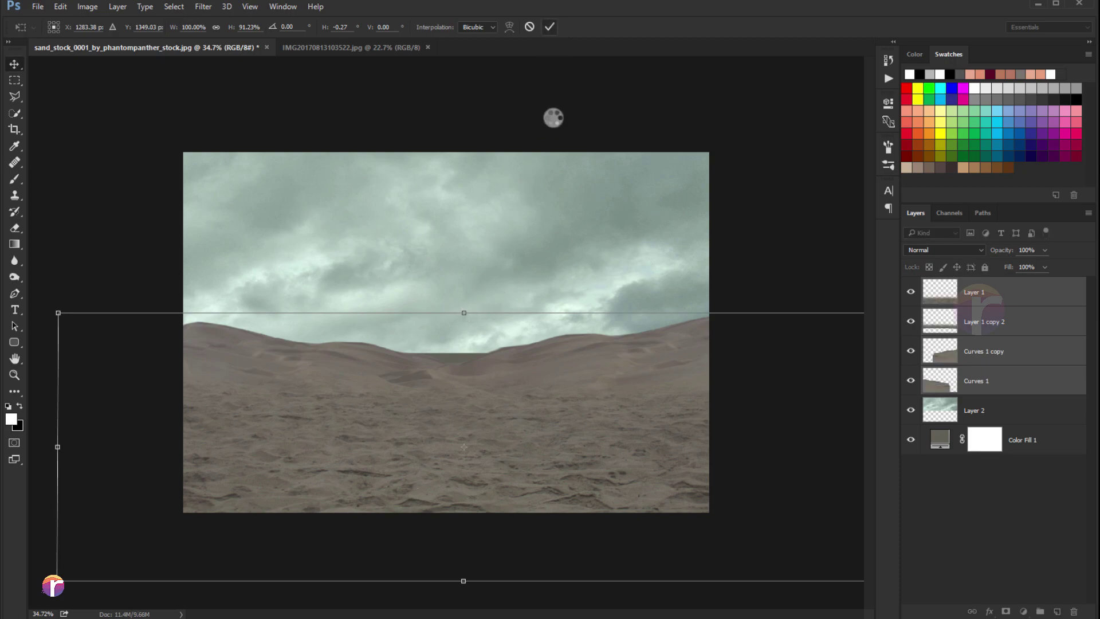
- Stretch the sky layer, Layer 2, taller from its bottom edge
left_click(974, 411)
key("ctrl+t")
left_click_drag(449, 360, 448, 373)
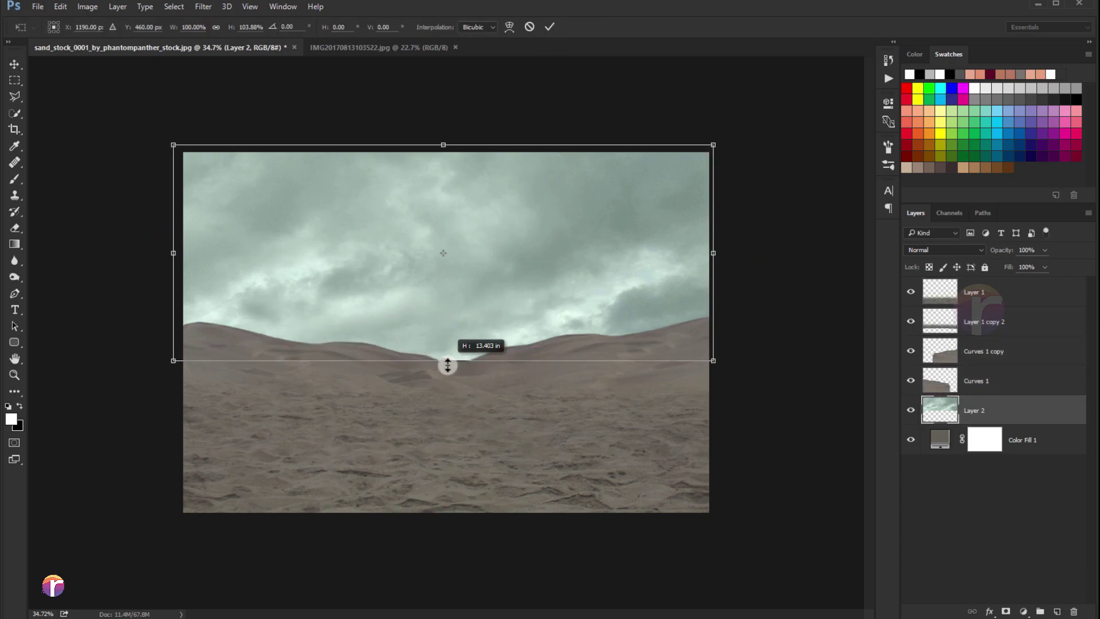
left_click(551, 32)
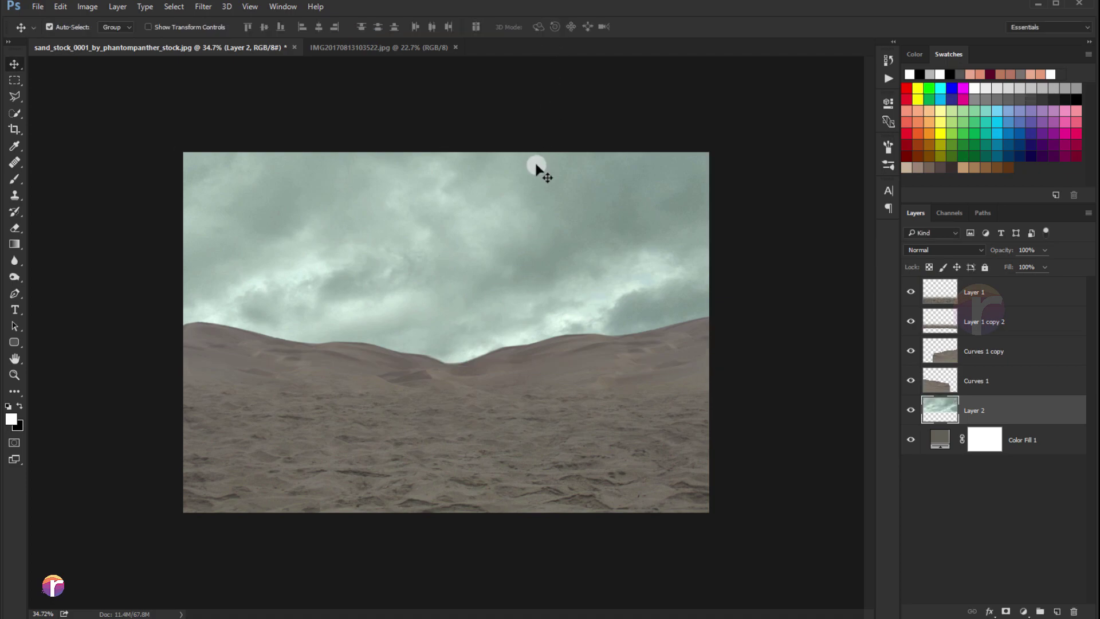
- Add a new haze layer above Layer 1 and choose a cloud-shaped brush
left_click(981, 296)
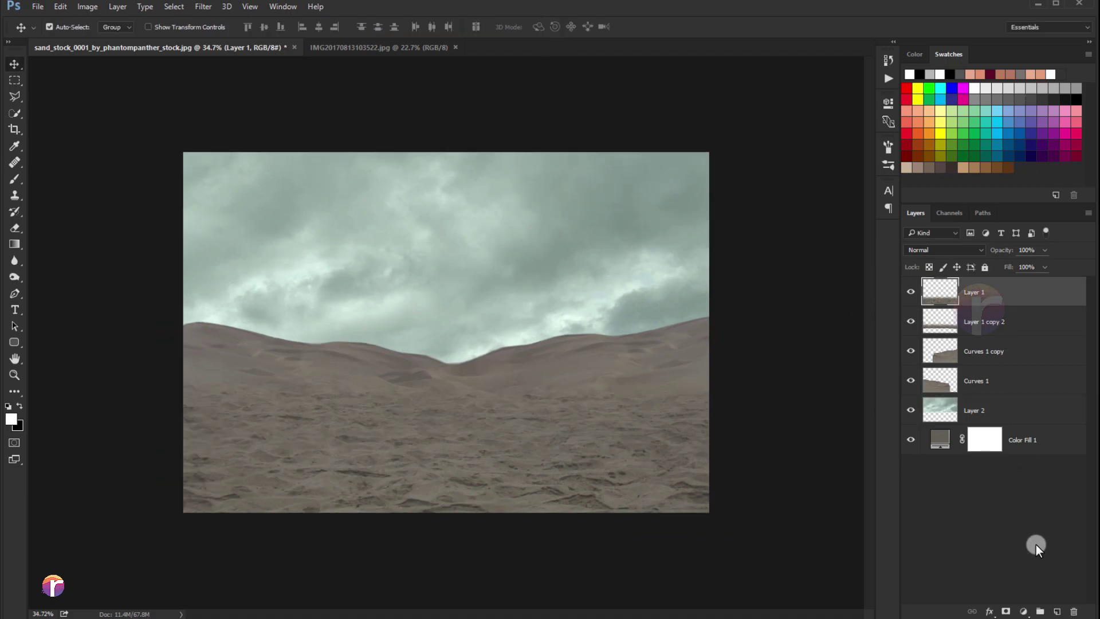
left_click(1056, 609)
left_click(22, 174)
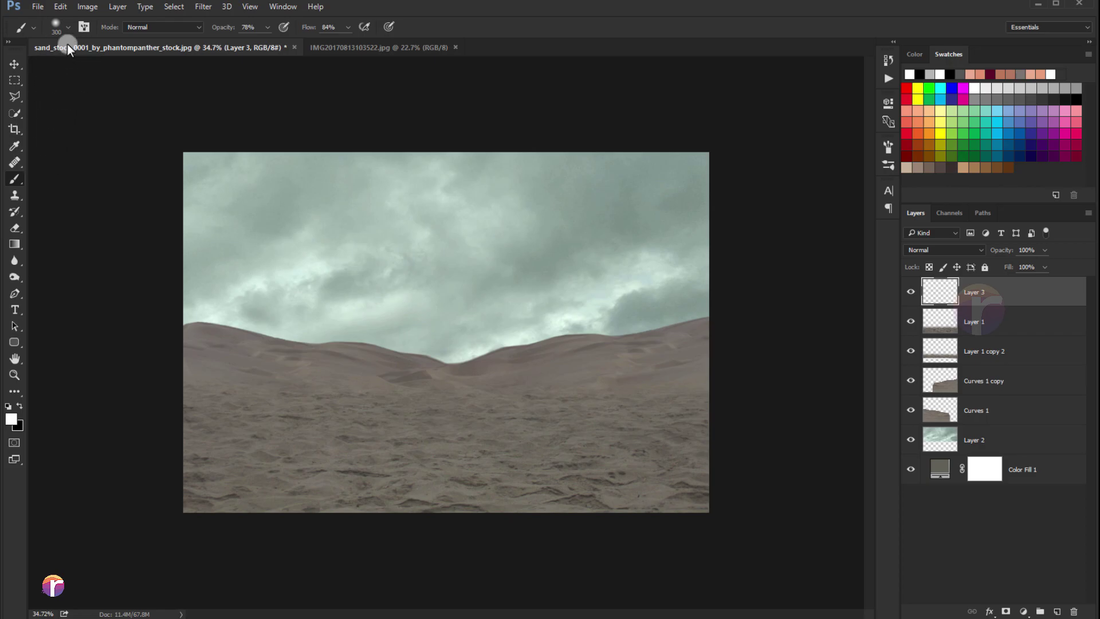
left_click(59, 27)
scroll(184, 246, "down", 1)
left_click(149, 257)
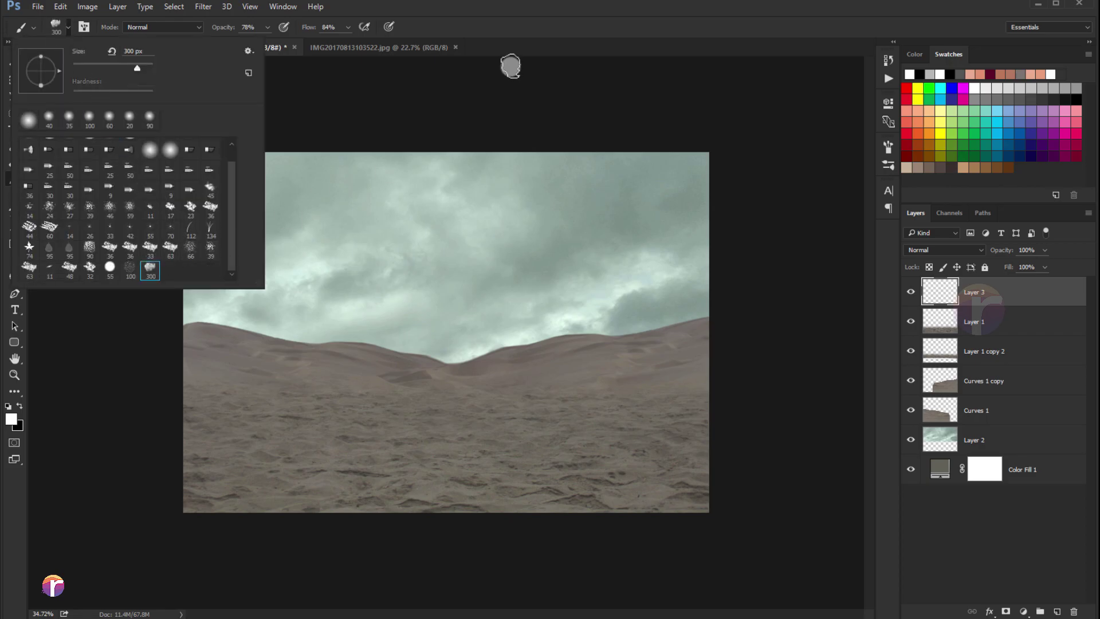
left_click(510, 74)
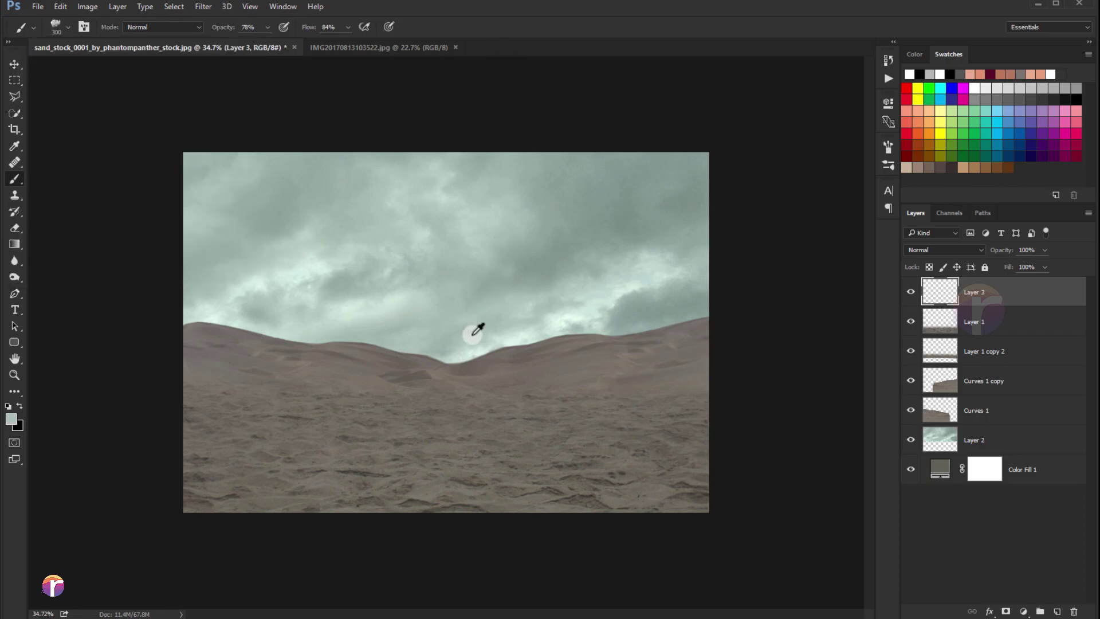
- Sample the pale sky colour, set flow to 23%, and paint haze along the dune ridge
left_click_drag(478, 330, 376, 348)
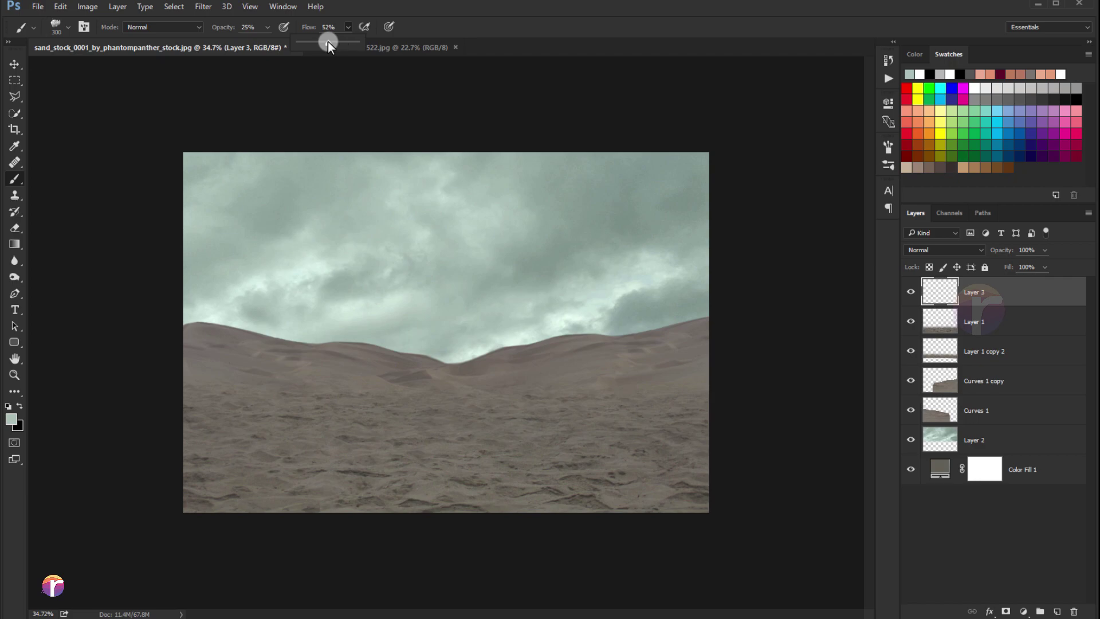
left_click(368, 368)
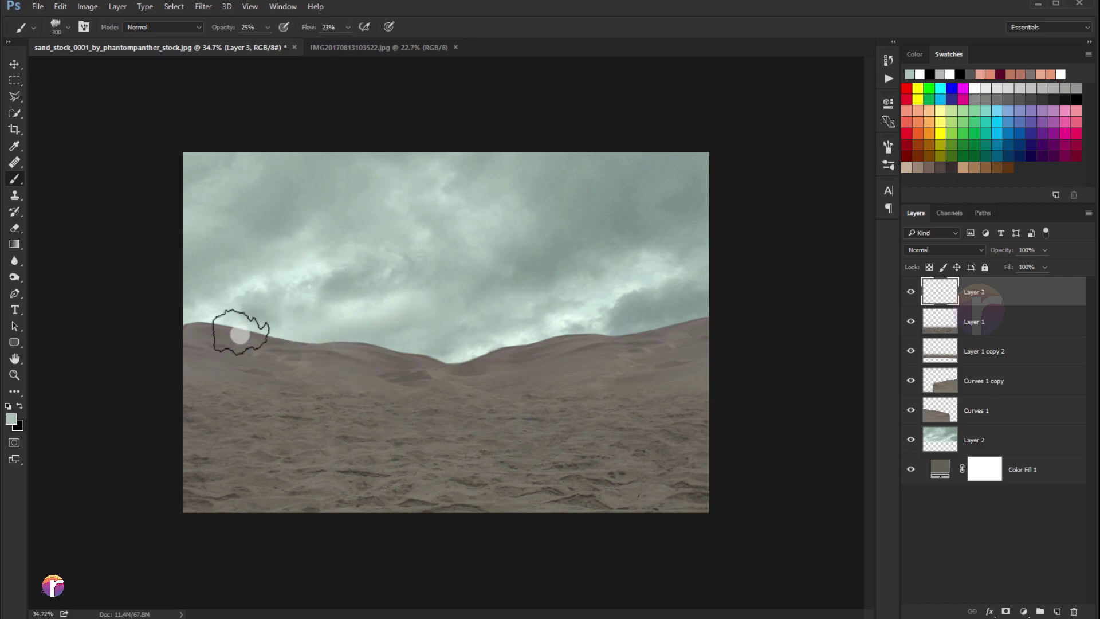
key("bracketleft")
mouse_move(339, 327)
left_mouse_down()
mouse_move(533, 332)
mouse_move(589, 312)
mouse_move(693, 302)
left_mouse_up()
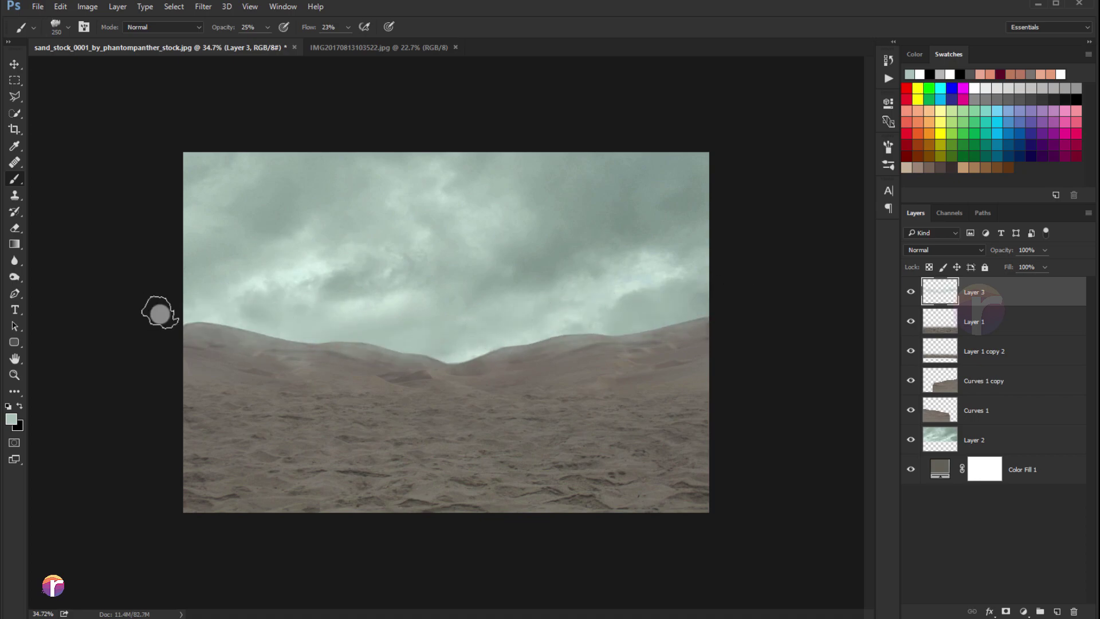
mouse_move(179, 306)
left_mouse_down()
mouse_move(504, 343)
mouse_move(628, 315)
left_mouse_up()
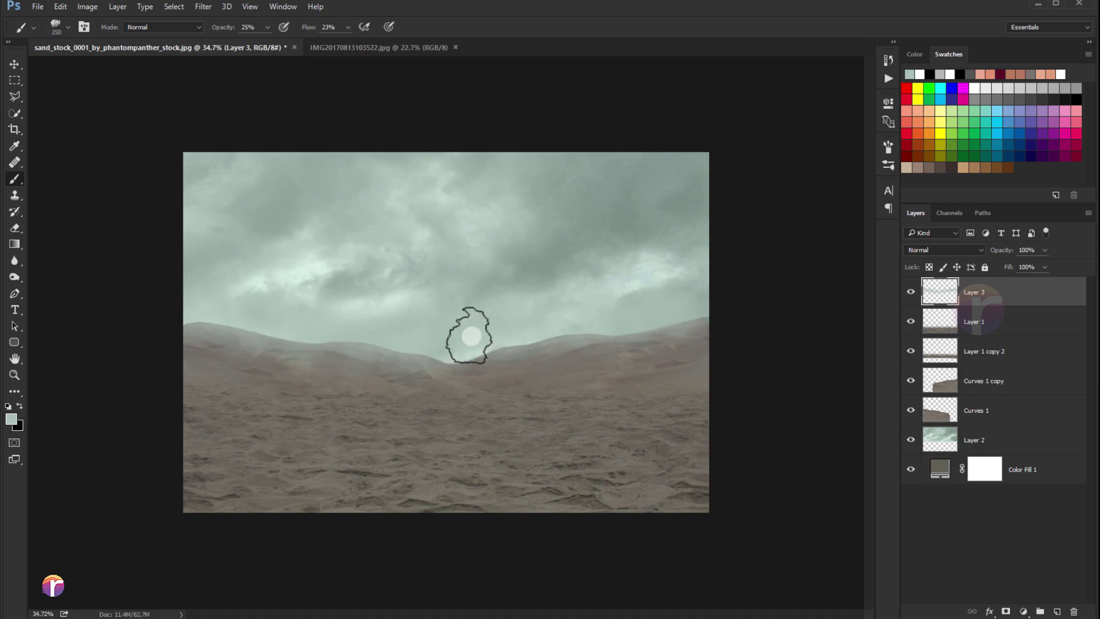
- Switch to a soft round brush on a second new haze layer
left_click(66, 24)
left_click(170, 150)
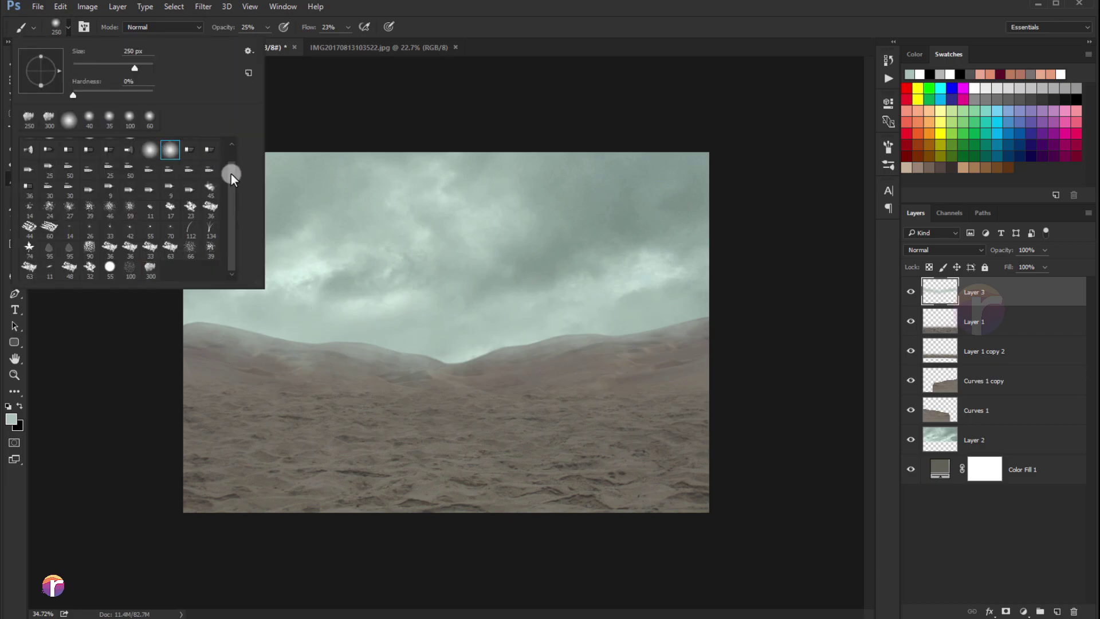
left_click_drag(232, 173, 232, 159)
left_click(486, 31)
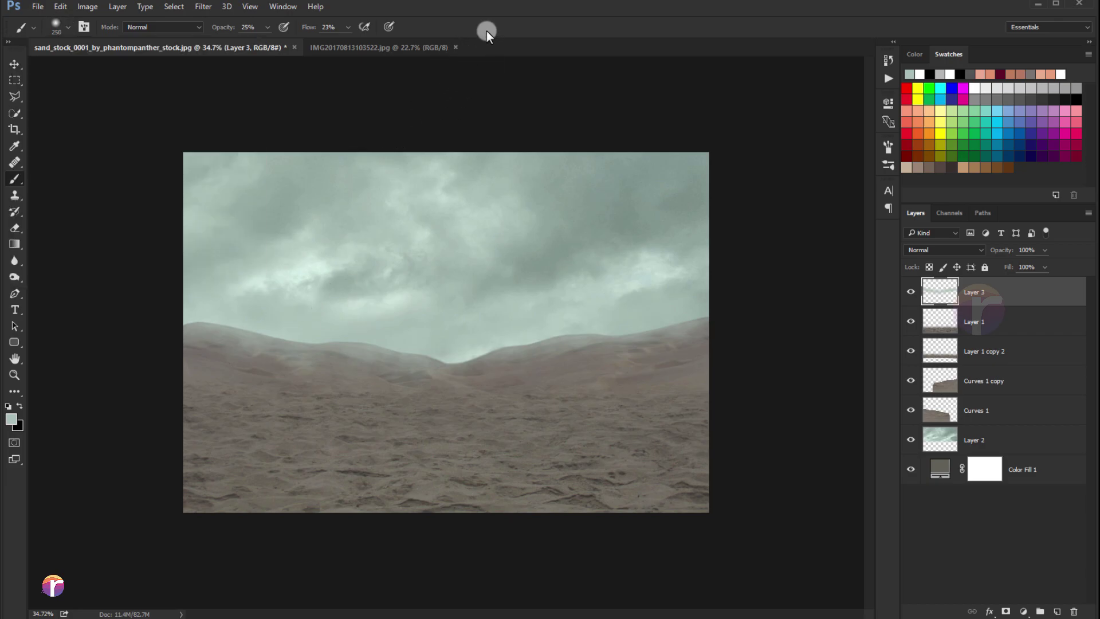
left_click(1049, 610)
scroll(472, 388, "up", 1)
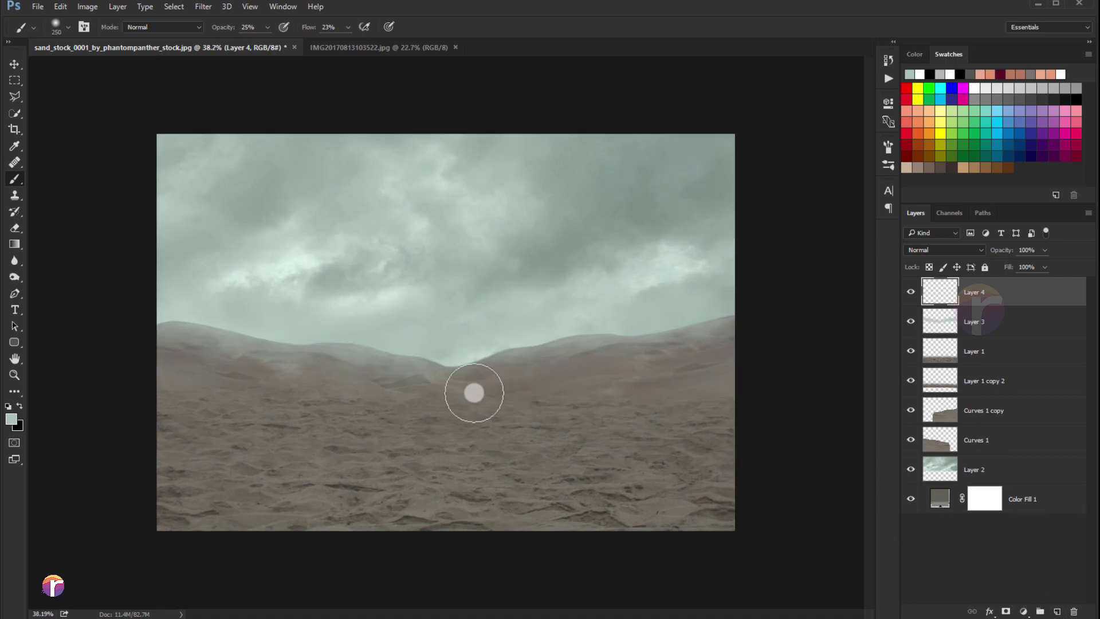
key("bracketleft")
key("bracketleft")
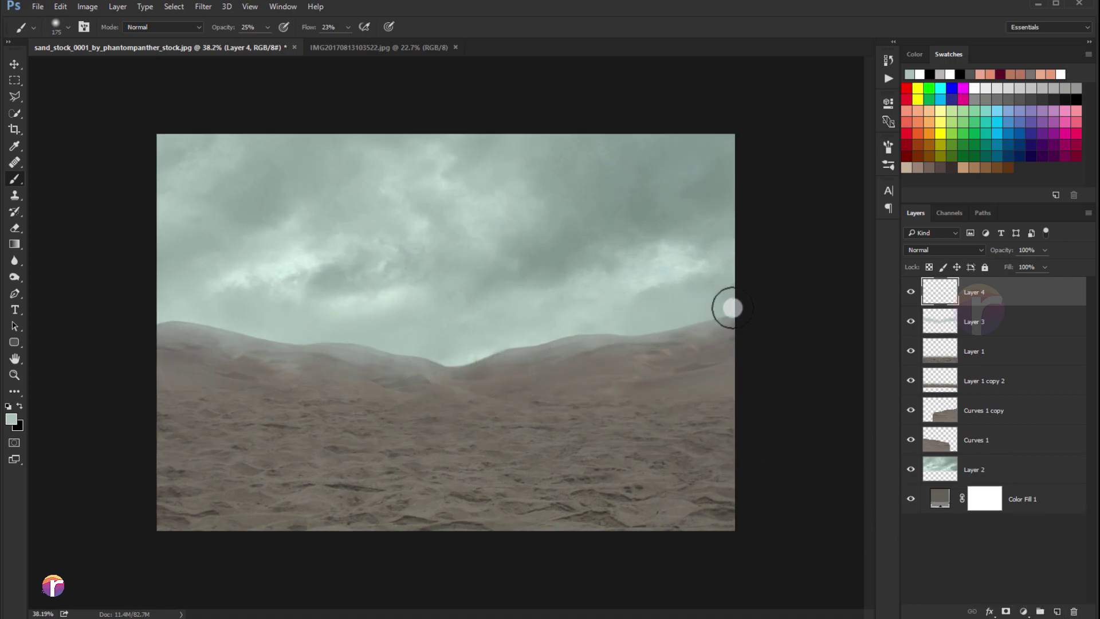
- Paint faint haze along the horizon, resampling sky colours near the horizon
left_click_drag(732, 311, 557, 335)
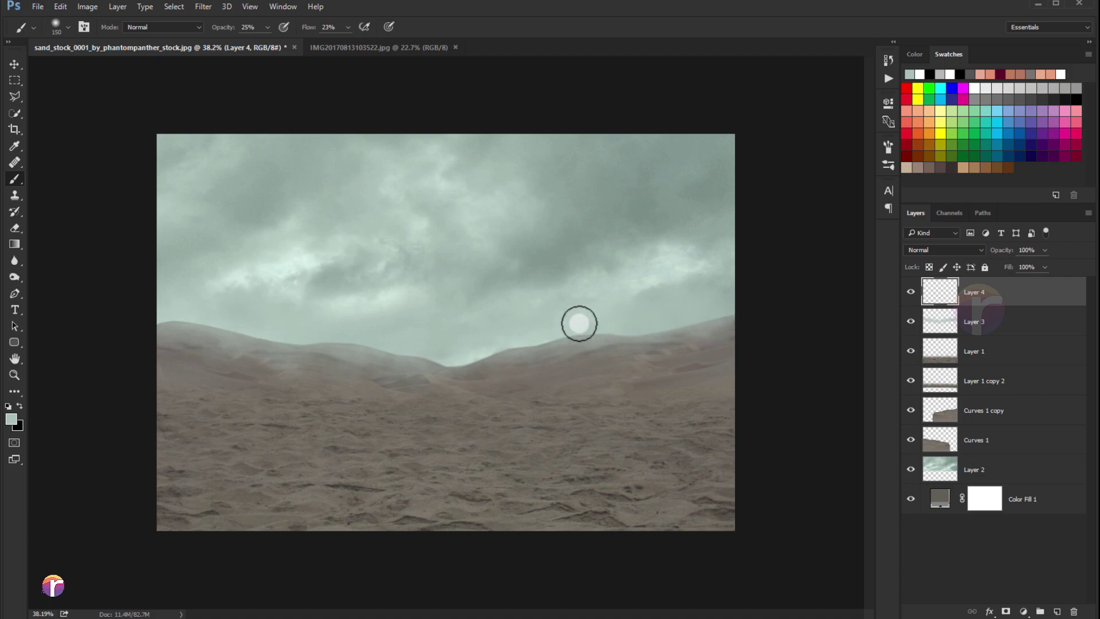
left_click(535, 315, "alt")
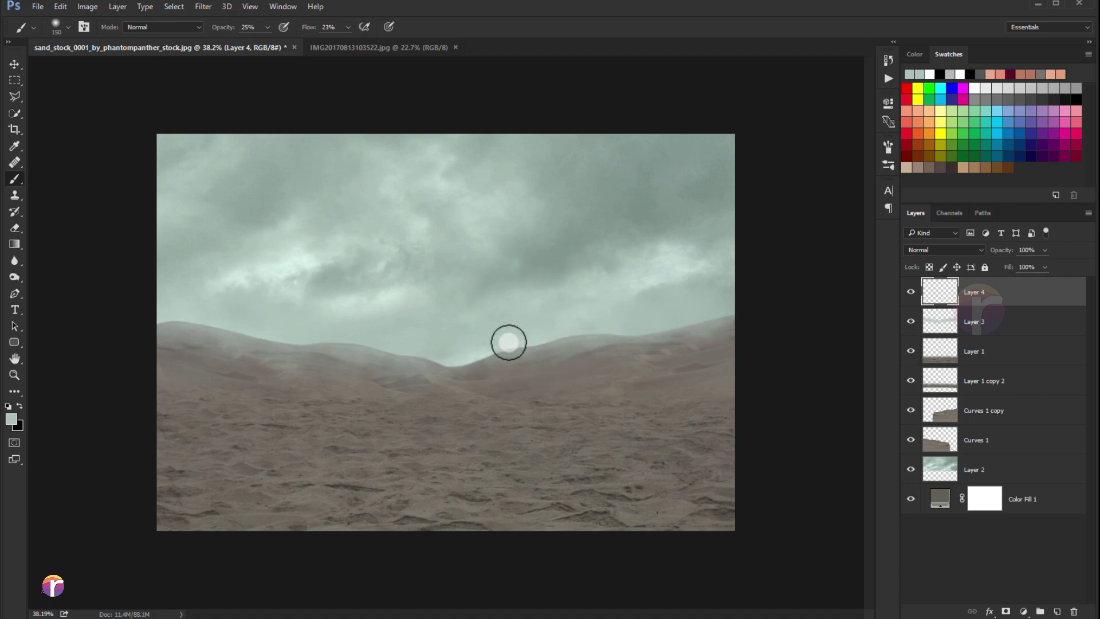
left_click(452, 358, "alt")
left_click(405, 354, "alt")
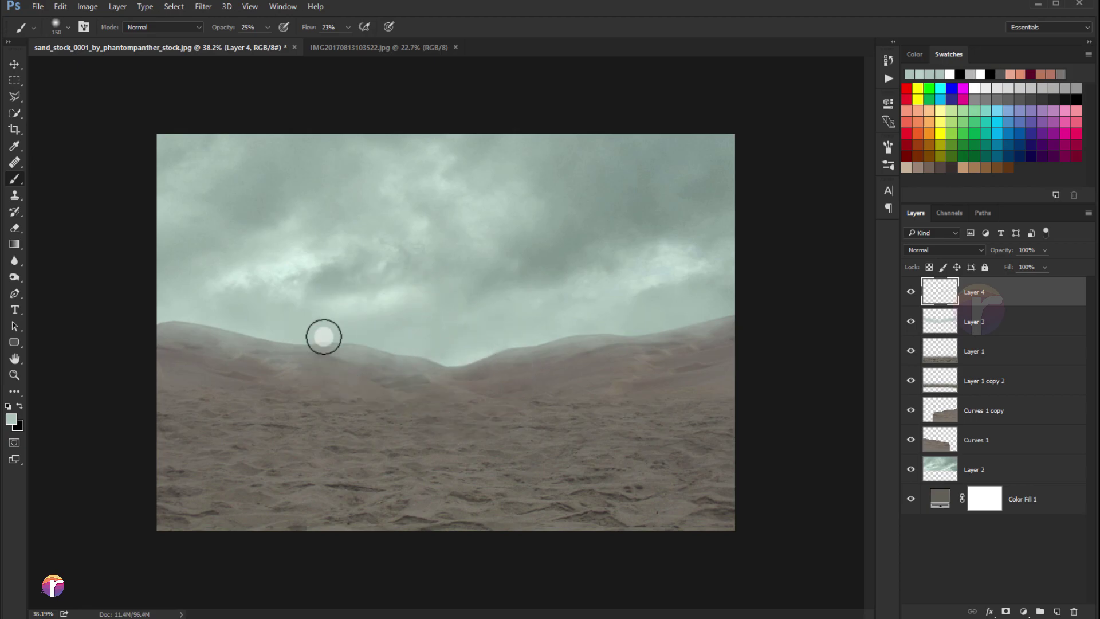
left_click_drag(328, 339, 165, 322)
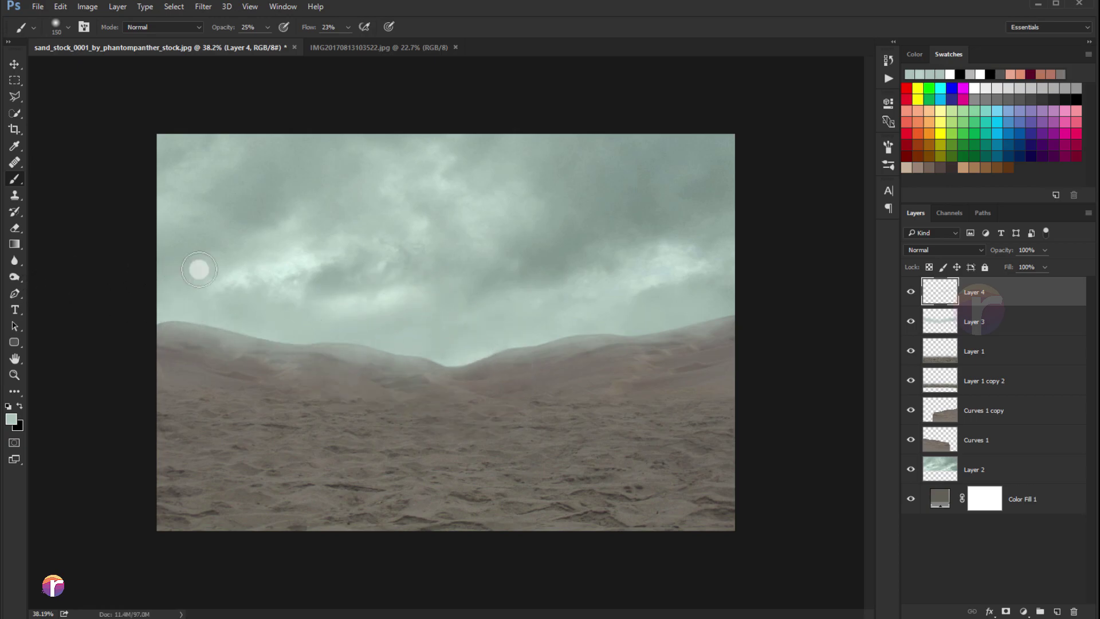
scroll(199, 269, "down", 1)
left_click(15, 96)
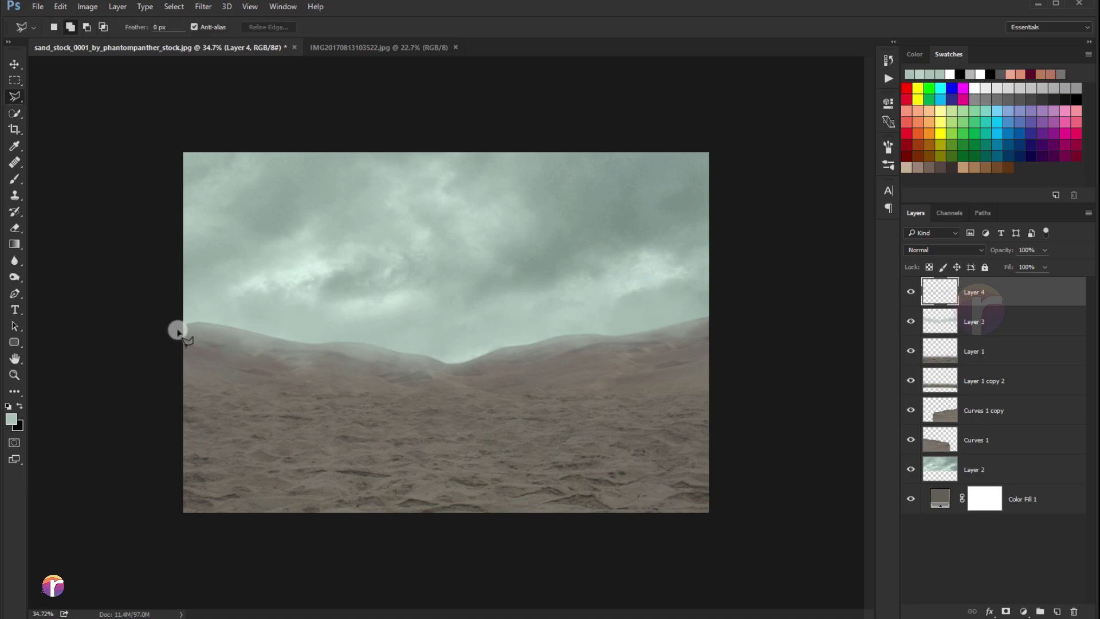
- Lasso a band around the horizon where the dunes meet the sky
left_click(178, 331)
left_click(294, 346)
left_click(659, 337)
left_click(734, 310)
left_click(674, 283)
left_click(266, 290)
left_click(183, 304)
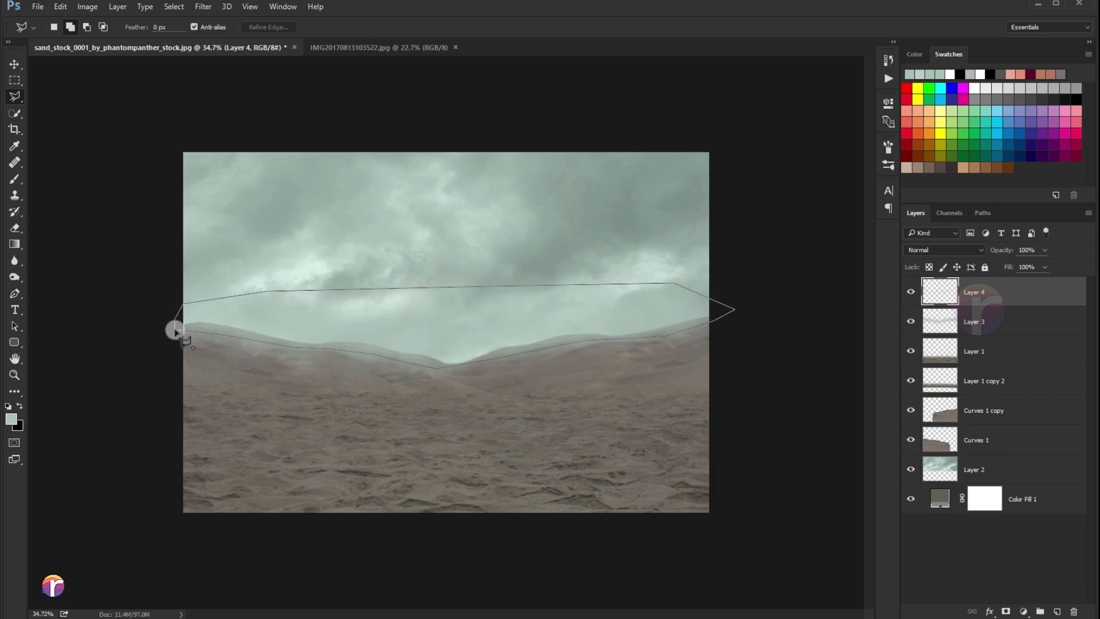
- Hide the upper layers to preview the dunes, then Gaussian-blur the horizon band on Curves 1 copy
left_click(911, 380)
left_click(911, 410)
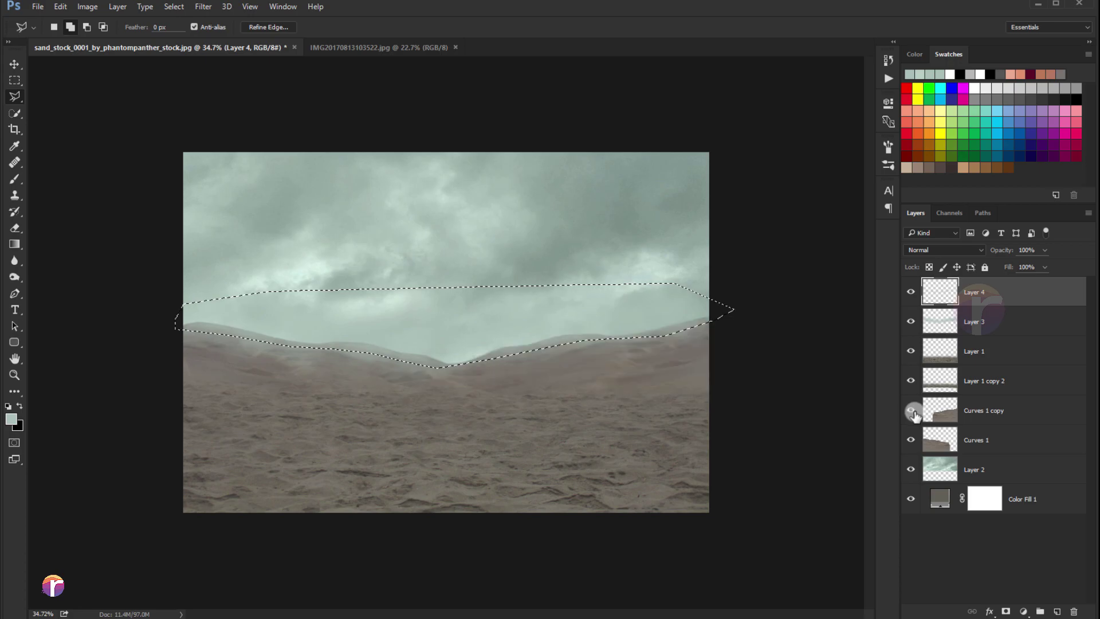
left_click(911, 439)
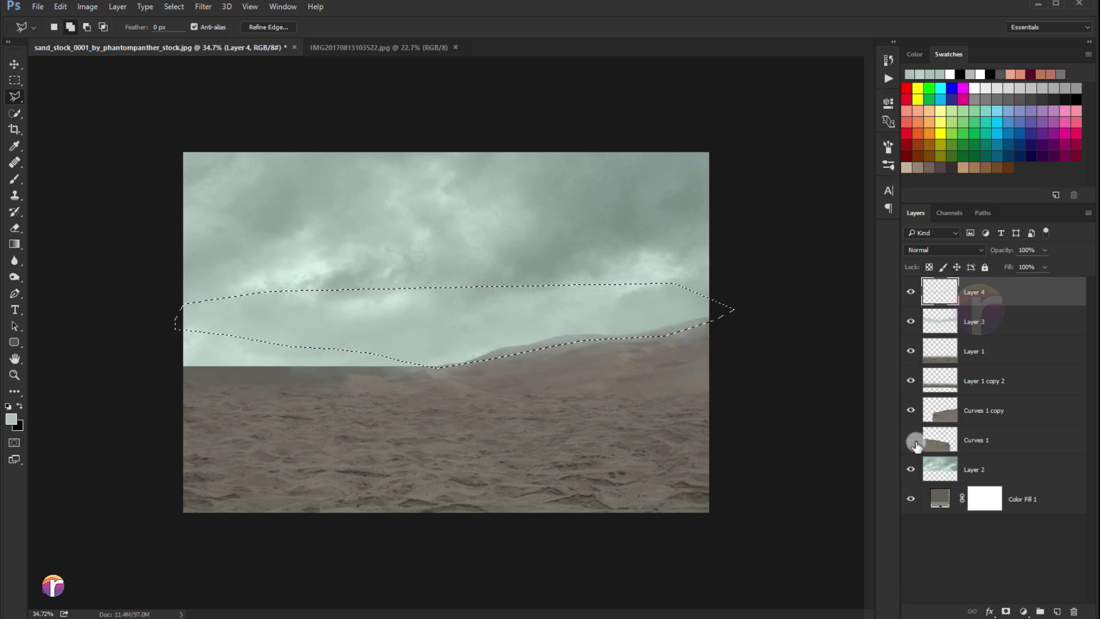
left_click(983, 410)
scroll(269, 94, "up", 1)
left_click(204, 7)
mouse_move(210, 145)
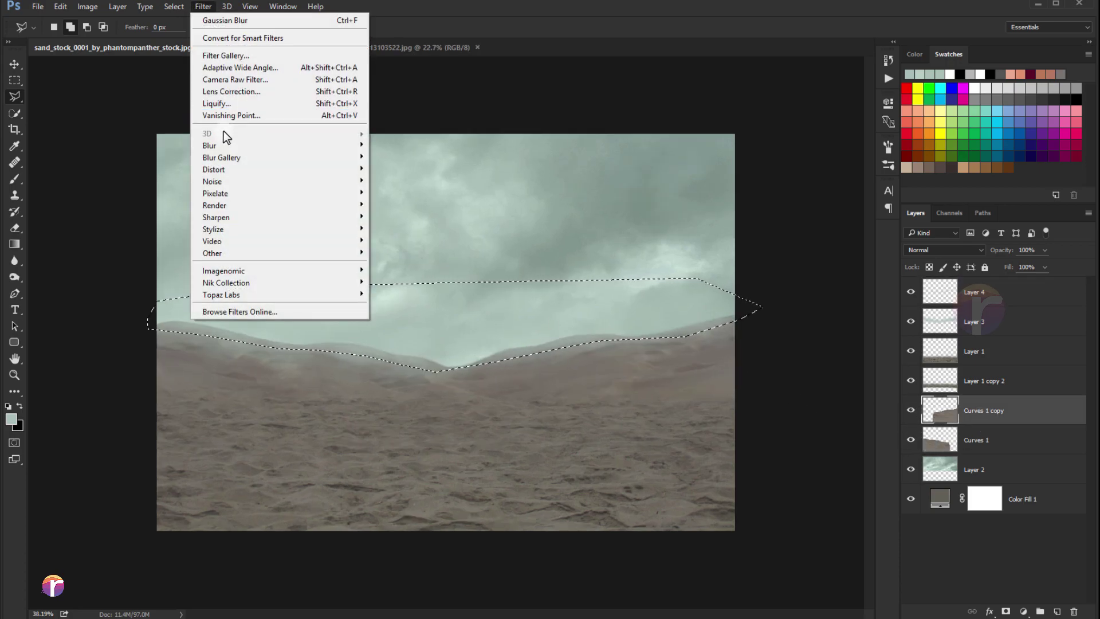
left_click(387, 194)
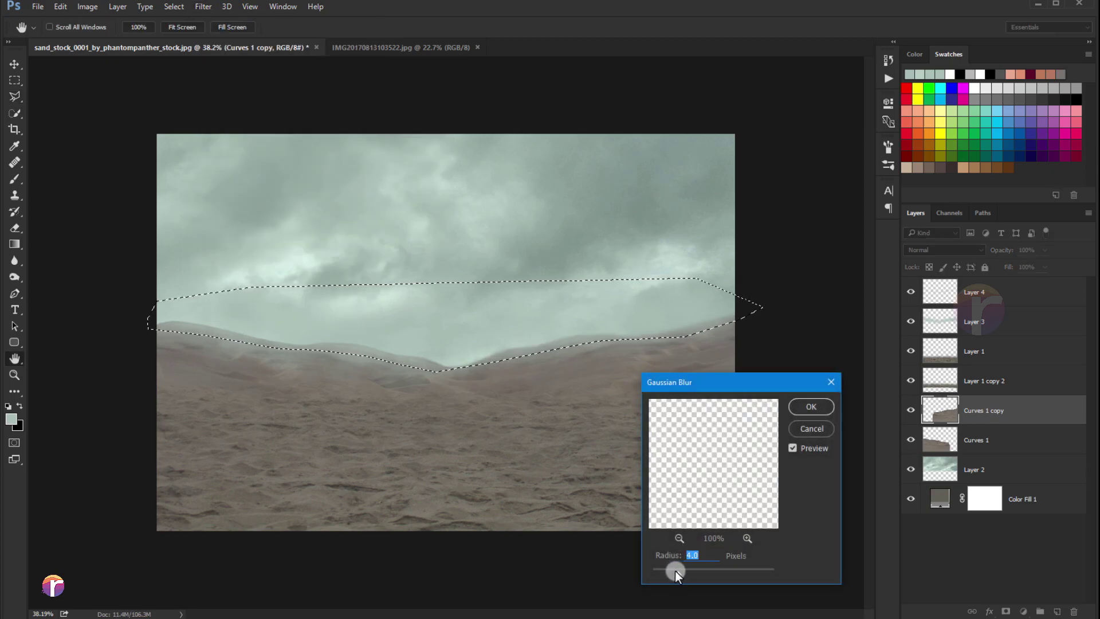
left_click(811, 406)
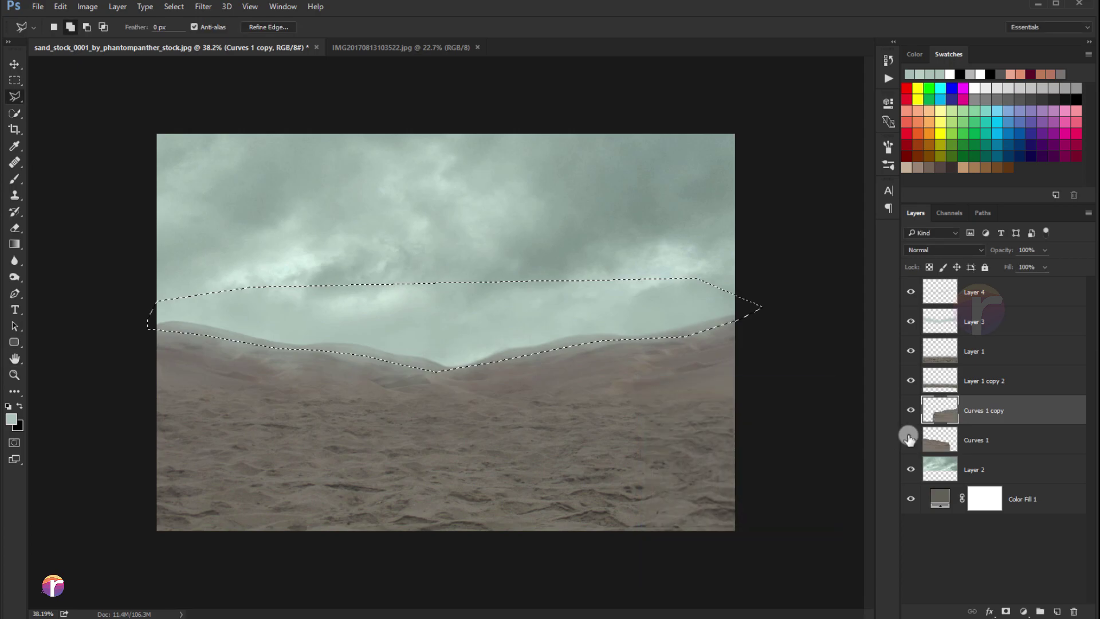
- Gaussian-blur the same horizon band on Curves 1, then deselect
left_click(975, 443)
left_click(197, 8)
mouse_move(209, 145)
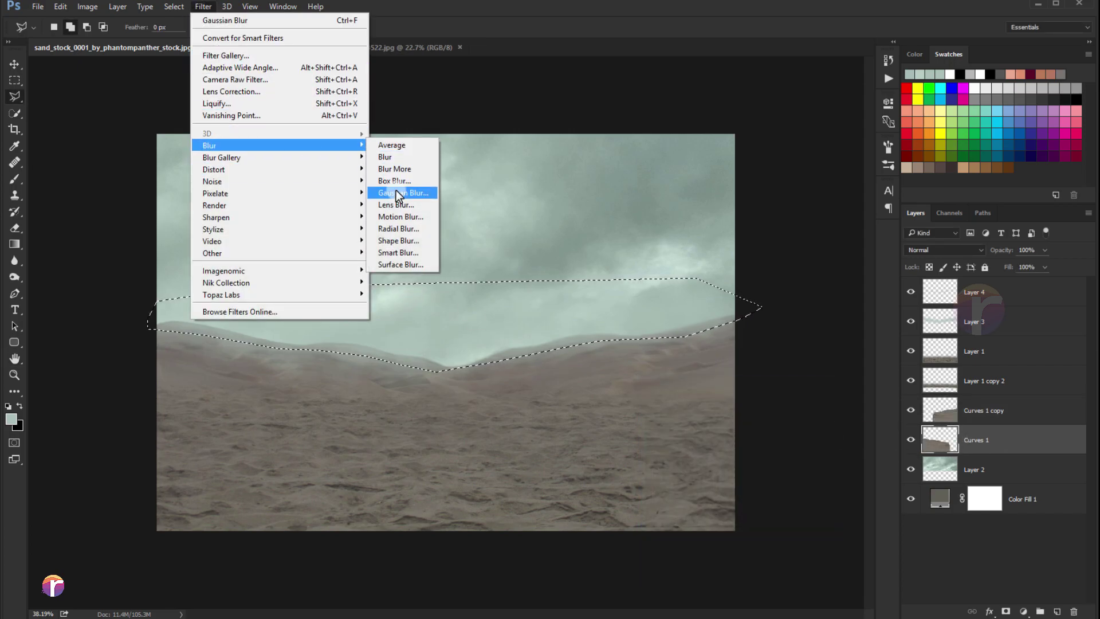
left_click(396, 191)
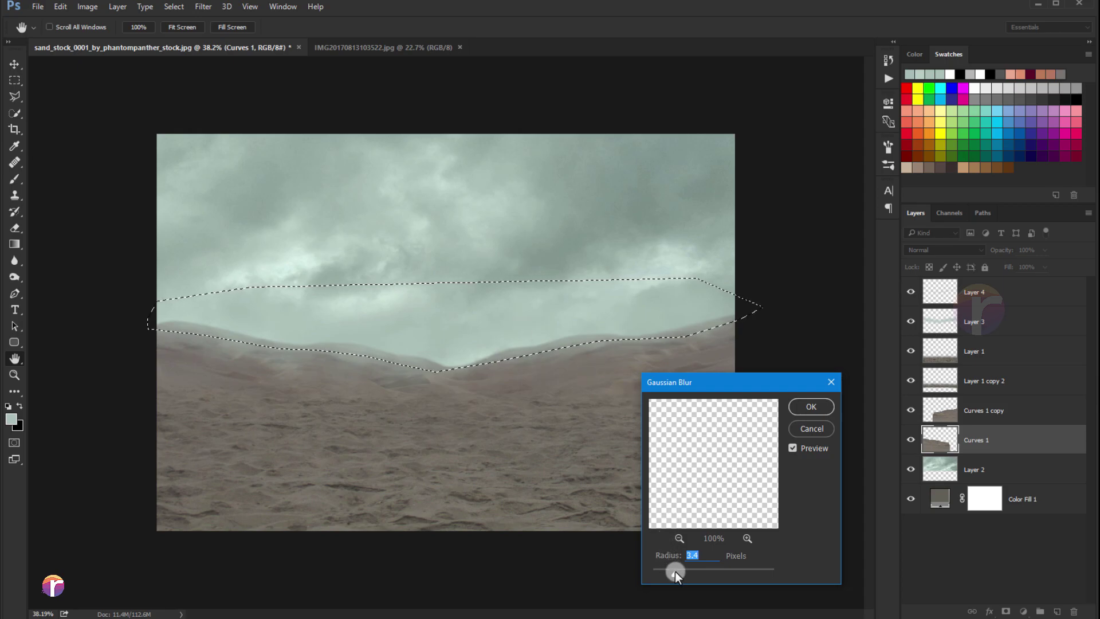
left_click(802, 408)
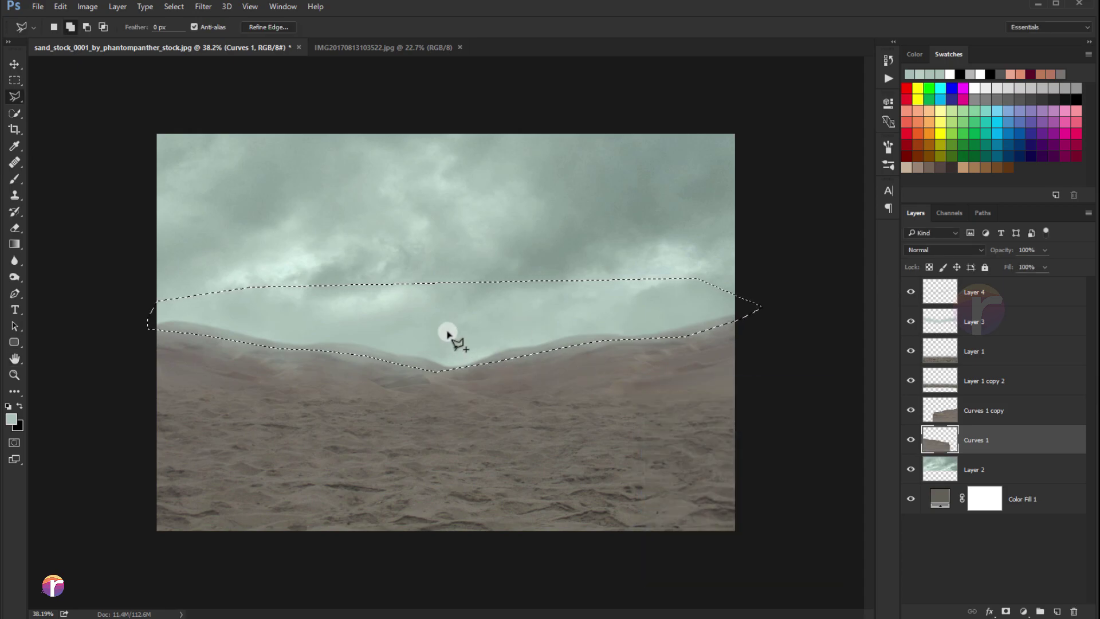
key("ctrl+d")
- Switch to the Move tool and select Curves 1 copy together with Curves 1
scroll(449, 336, "down", 2)
scroll(423, 309, "up", 1)
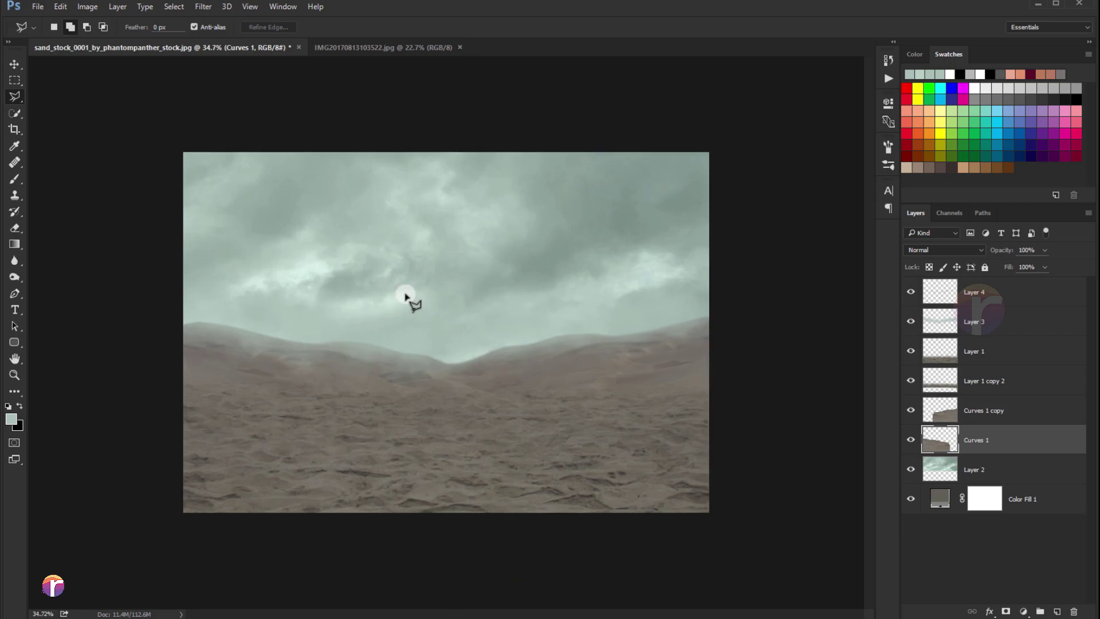
left_click(14, 64)
scroll(340, 178, "up", 1)
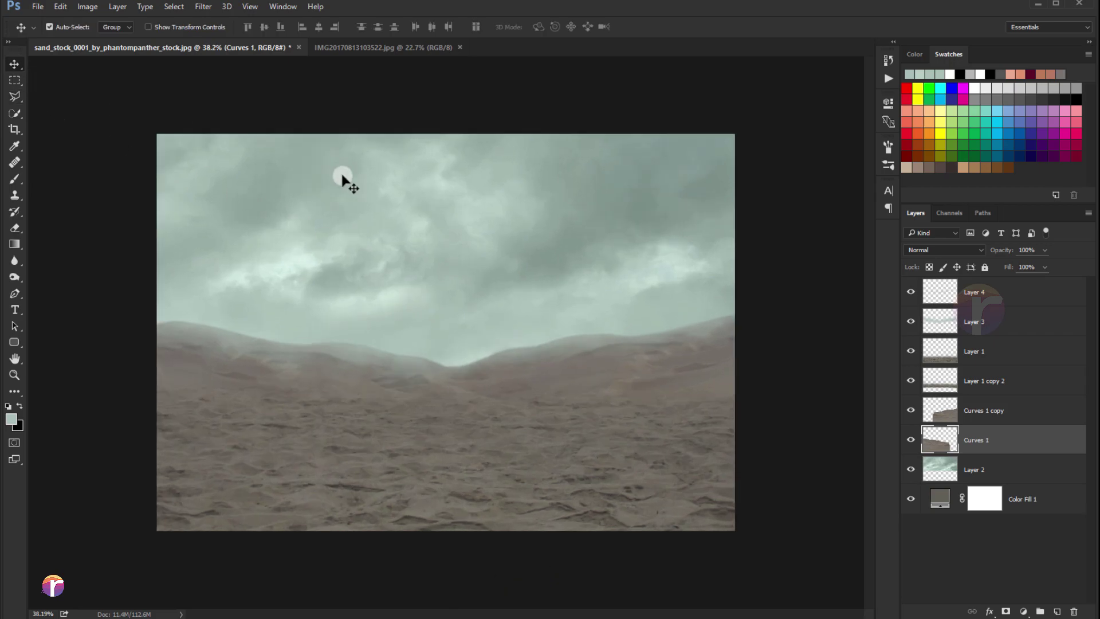
scroll(342, 181, "down", 1)
left_click_drag(405, 50, 675, 367)
left_click(964, 420, "shift")
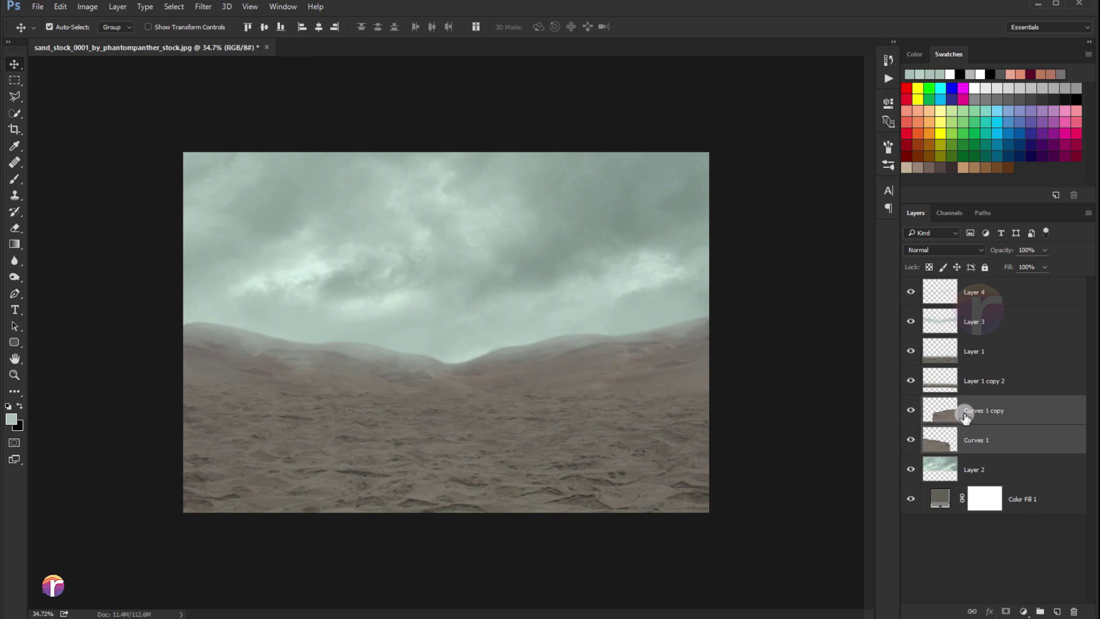
- Merge Curves 1 into Curves 1 copy and Layer 1 copy 2 into Layer 1
key("ctrl+e")
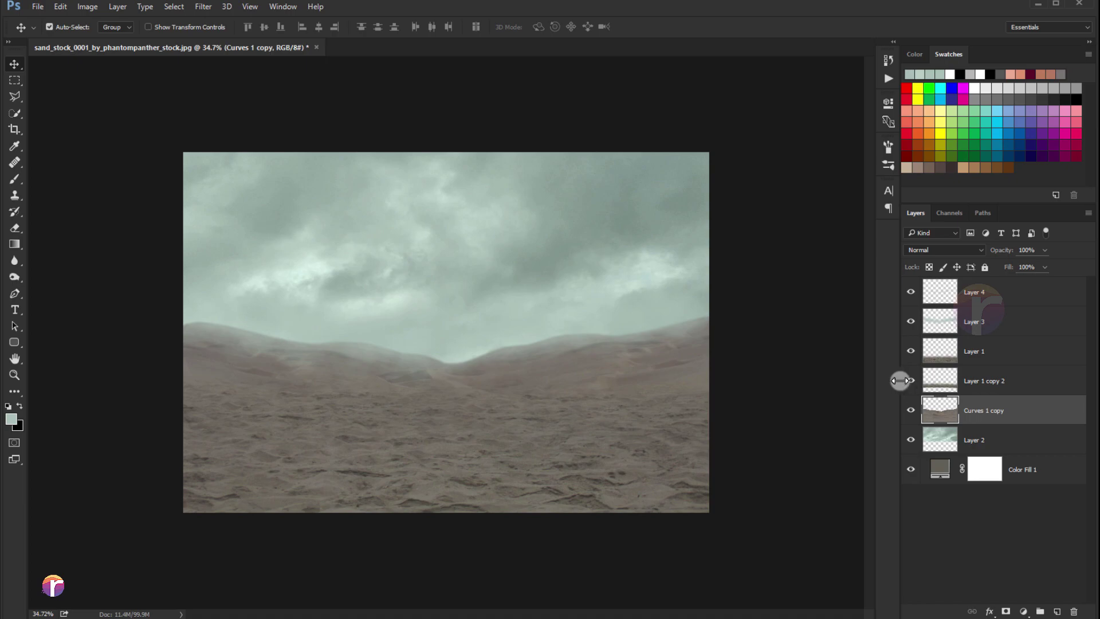
left_click(971, 378)
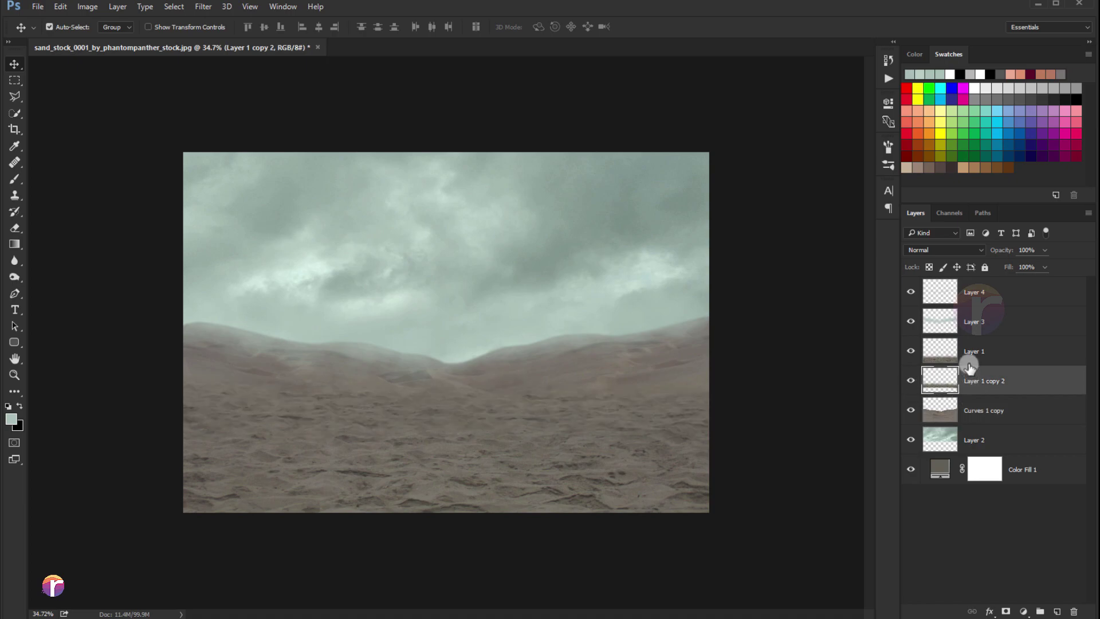
key("ctrl+e")
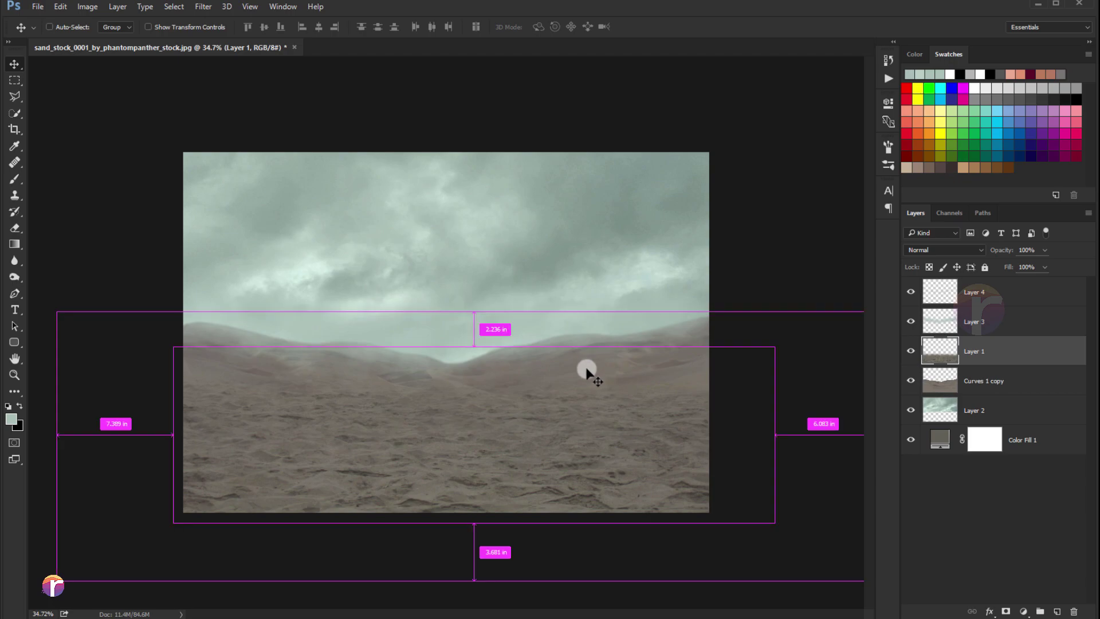
- Distort the sand's bottom outward for perspective, lower its top edge slightly, and commit
key("ctrl+t")
right_click(551, 369)
left_click(586, 438)
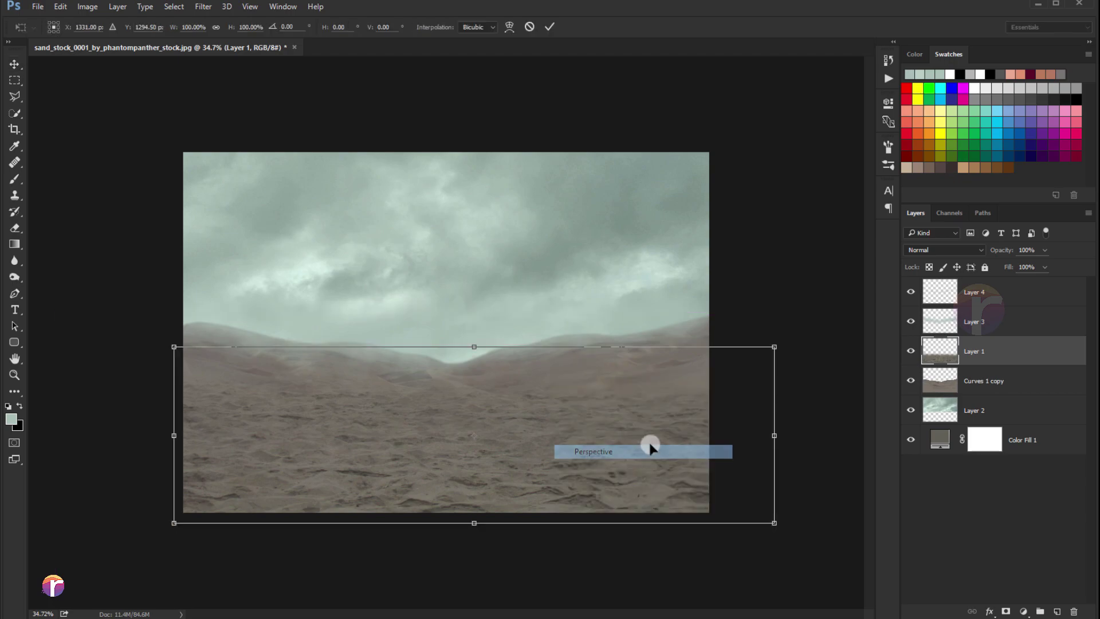
left_click_drag(775, 525, 791, 523)
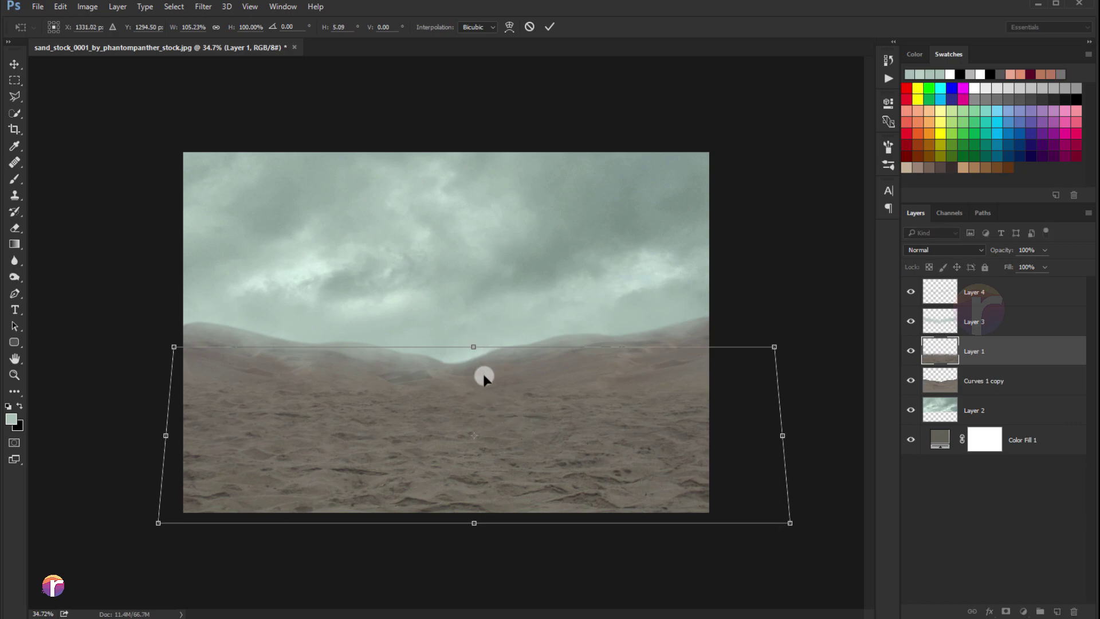
right_click(484, 377)
left_click(499, 400)
left_click_drag(473, 347, 474, 350)
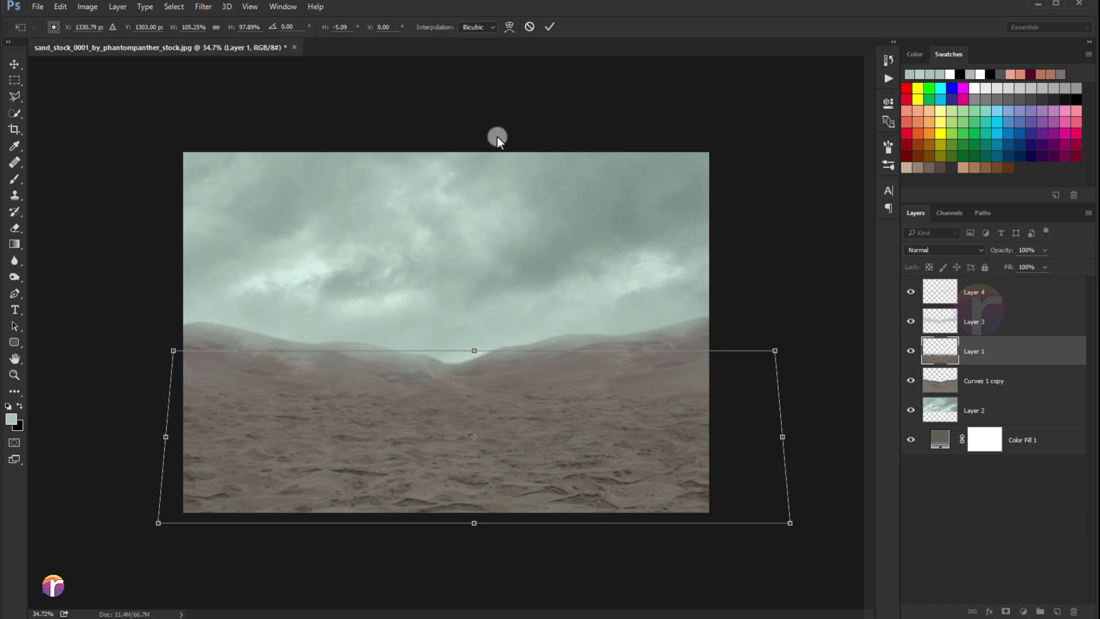
left_click(545, 32)
scroll(479, 294, "down", 1)
scroll(479, 295, "up", 1)
scroll(458, 286, "up", 1)
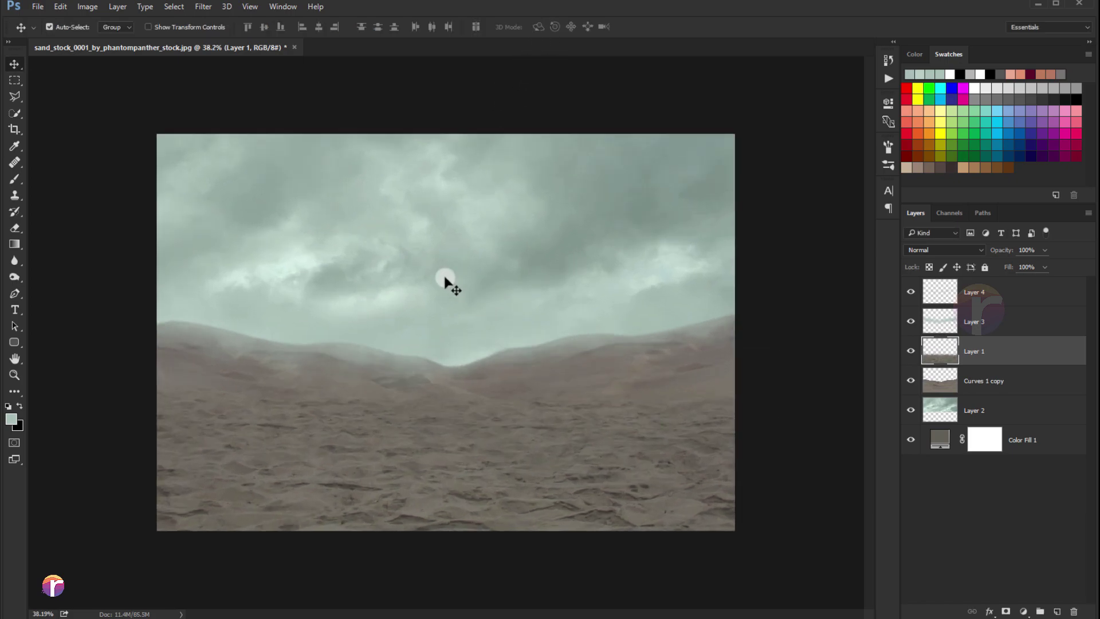
scroll(273, 157, "down", 1)
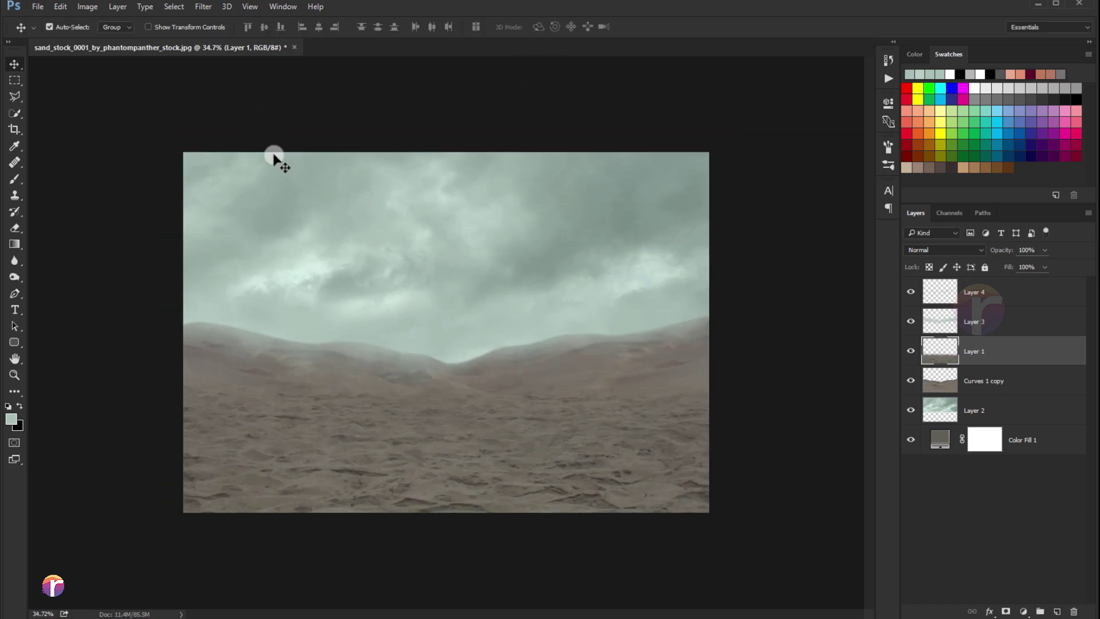
scroll(274, 156, "up", 1)
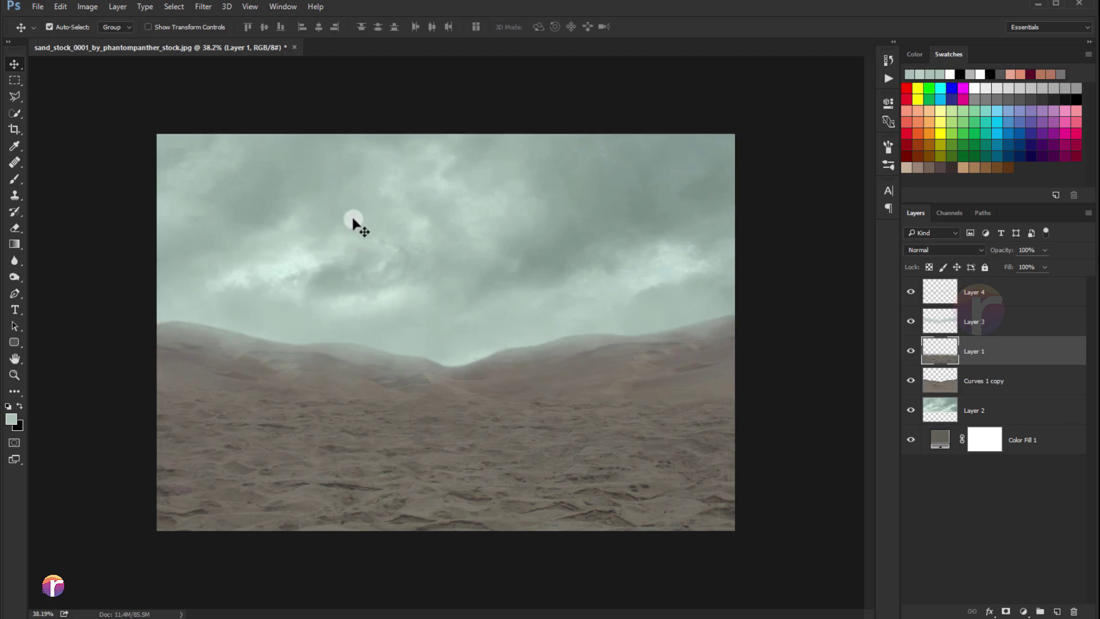
scroll(360, 225, "down", 1)
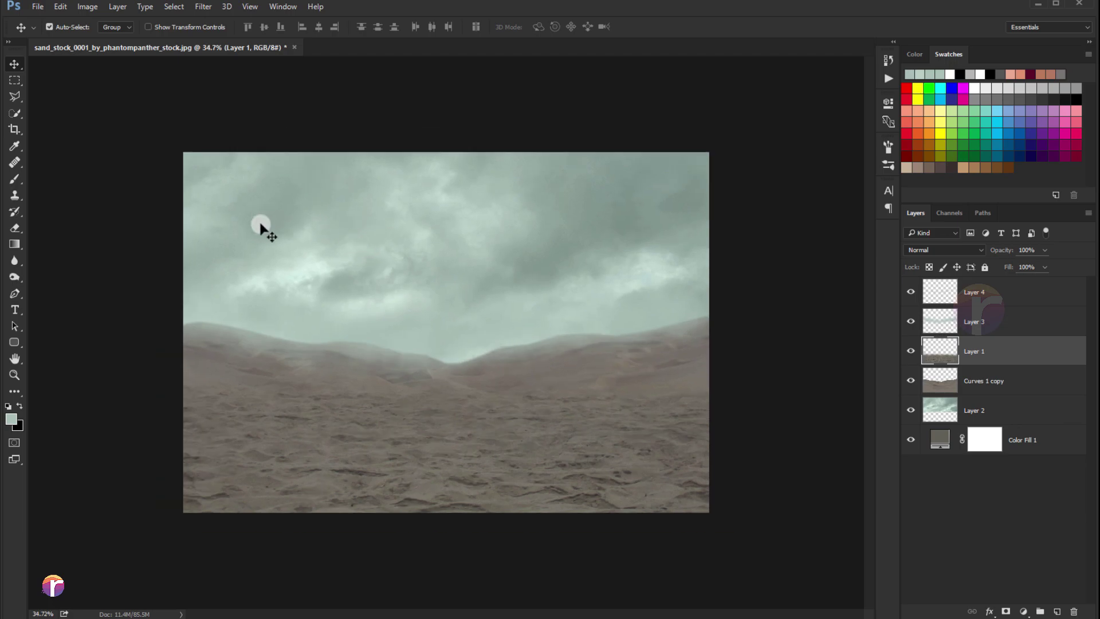
- Crop the composite to its canvas frame with a slightly adjusted top edge
left_click(15, 129)
left_click_drag(442, 154, 442, 151)
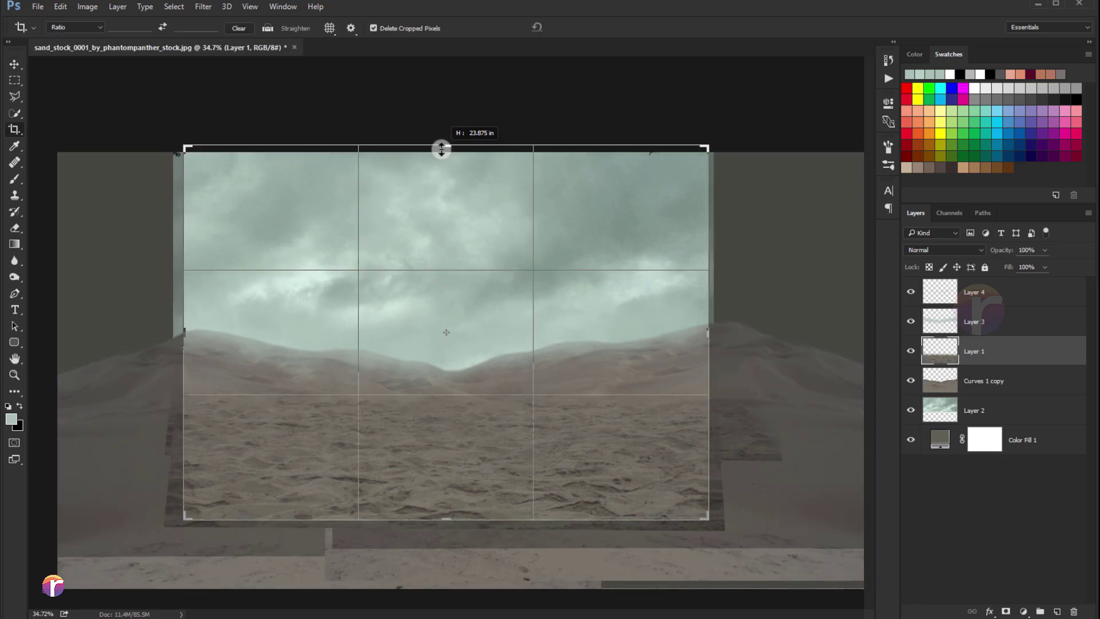
left_click(580, 28)
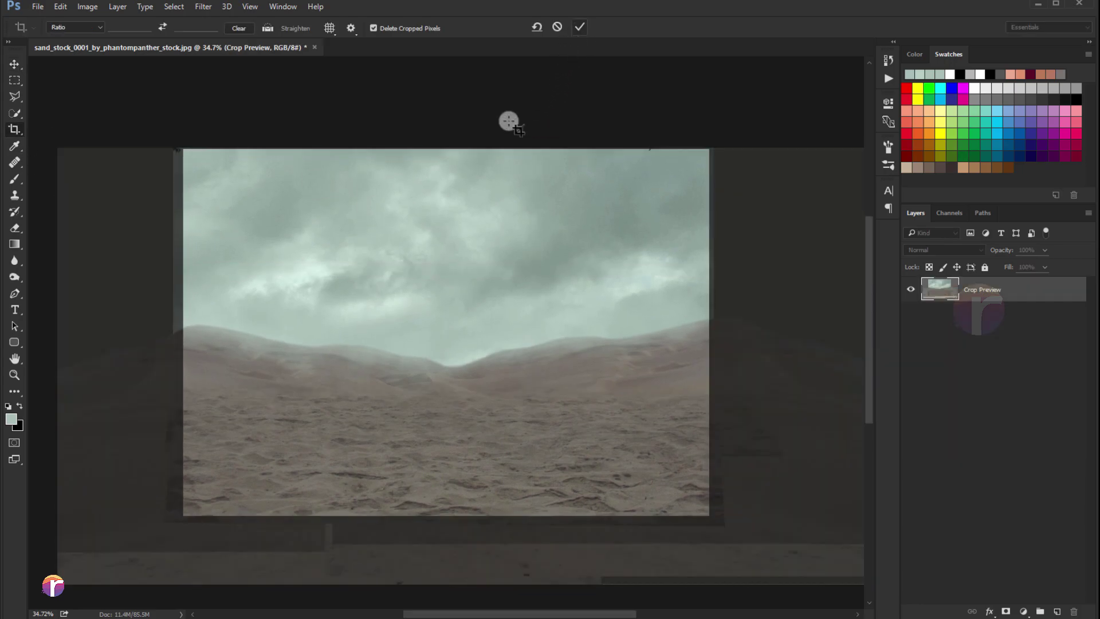
key("v")
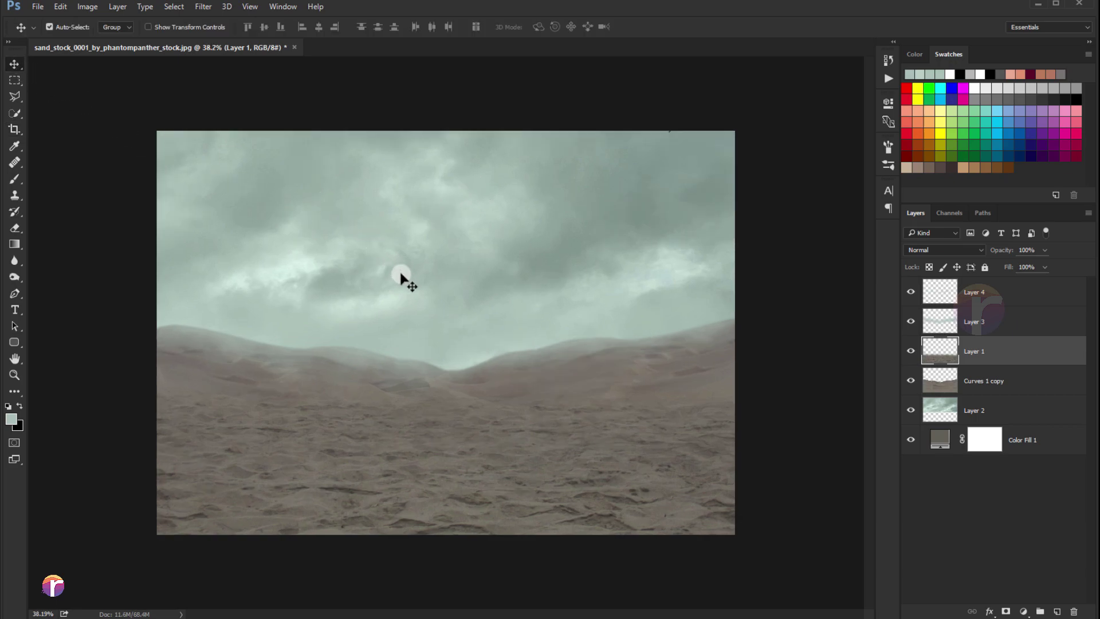
- Add a new layer above Layer 4 and paint a large soft pale teal glow over the valley
left_click(981, 299)
left_click(1057, 610)
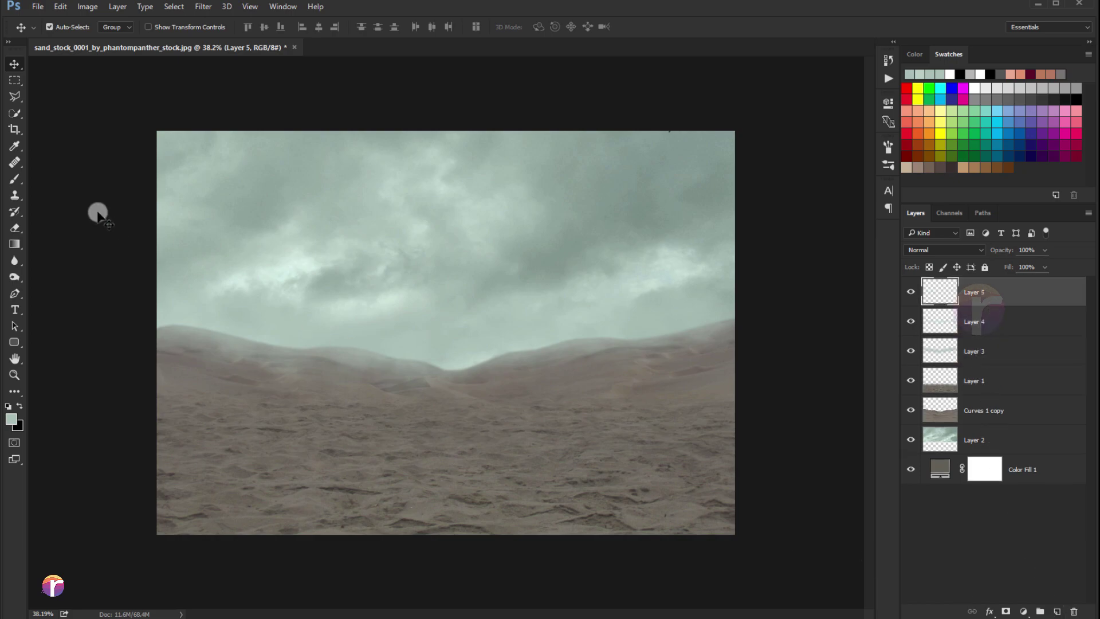
left_click(19, 179)
key("bracketright")
key("bracketright")
key("bracketright")
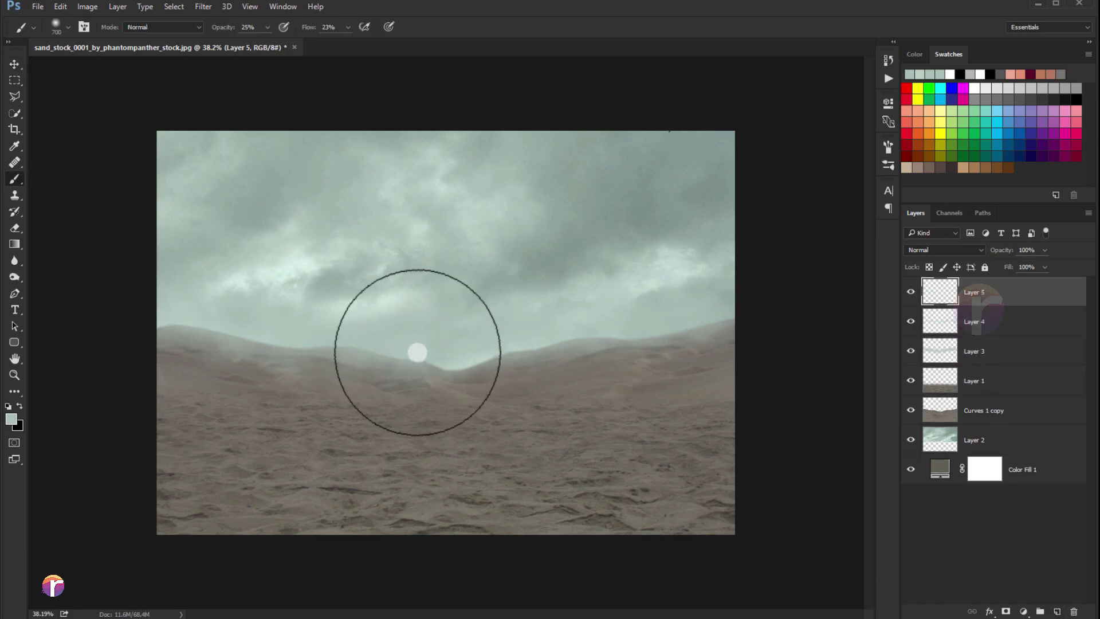
left_click(462, 363, "alt")
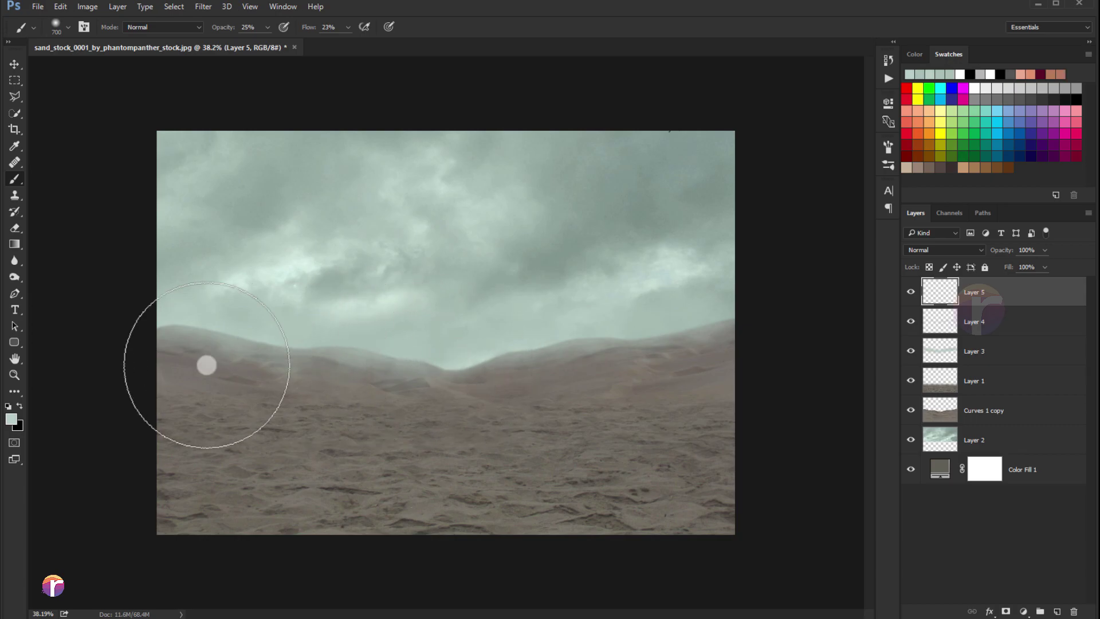
left_click(13, 421)
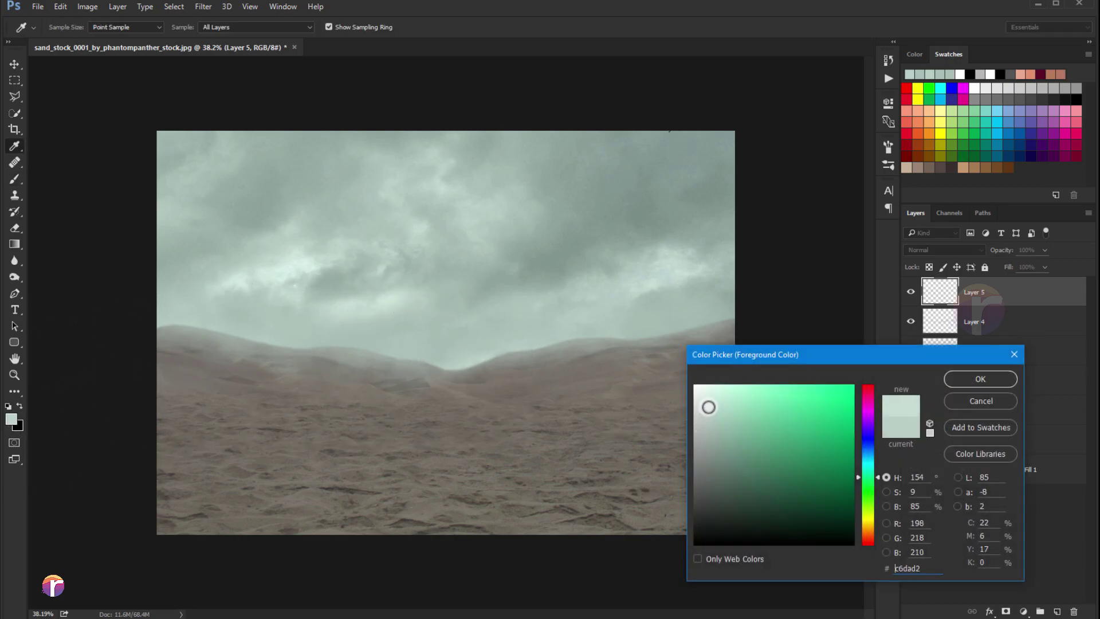
left_click(951, 380)
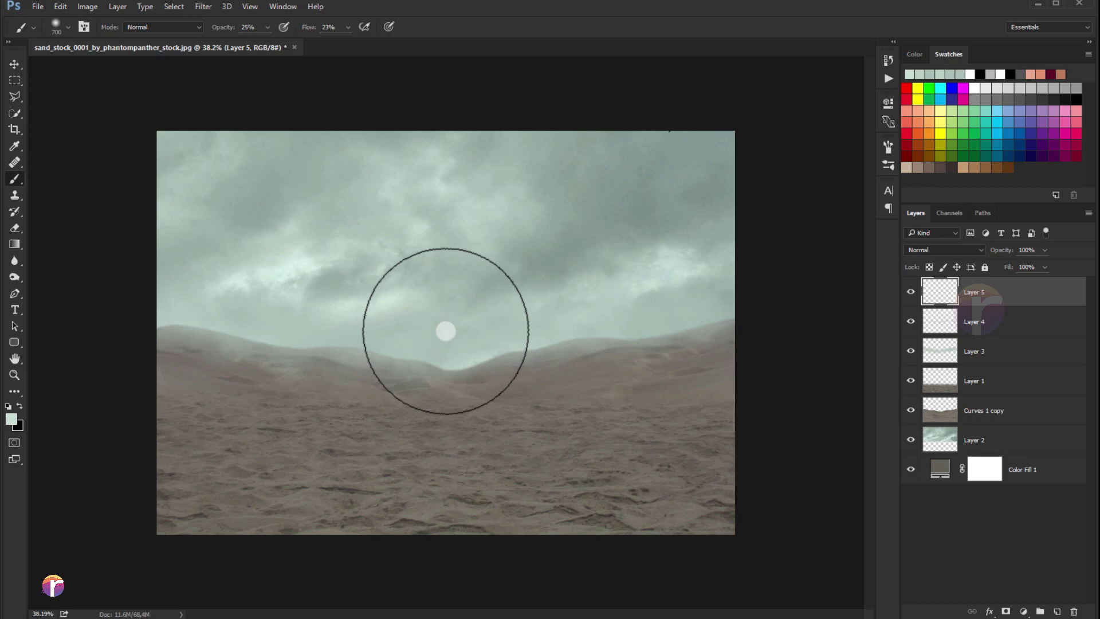
mouse_move(267, 27)
left_mouse_down()
mouse_move(305, 43)
mouse_move(401, 43)
left_mouse_up()
left_click(445, 335)
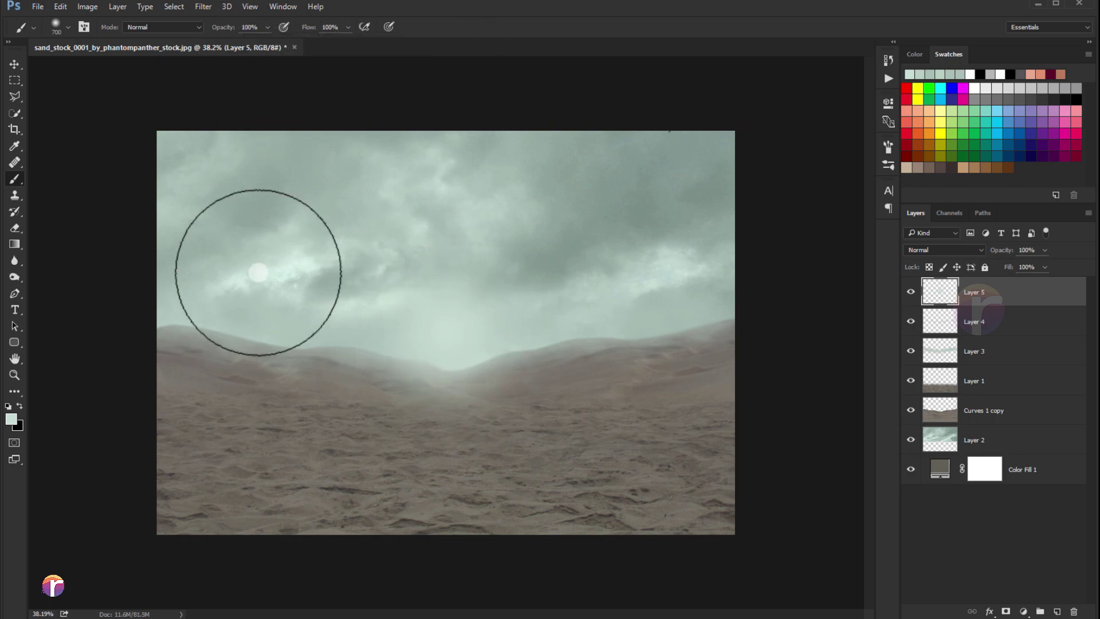
- Stretch the glow to about 179% width, nudge it into place, and commit
left_click(15, 63)
key("ctrl+t")
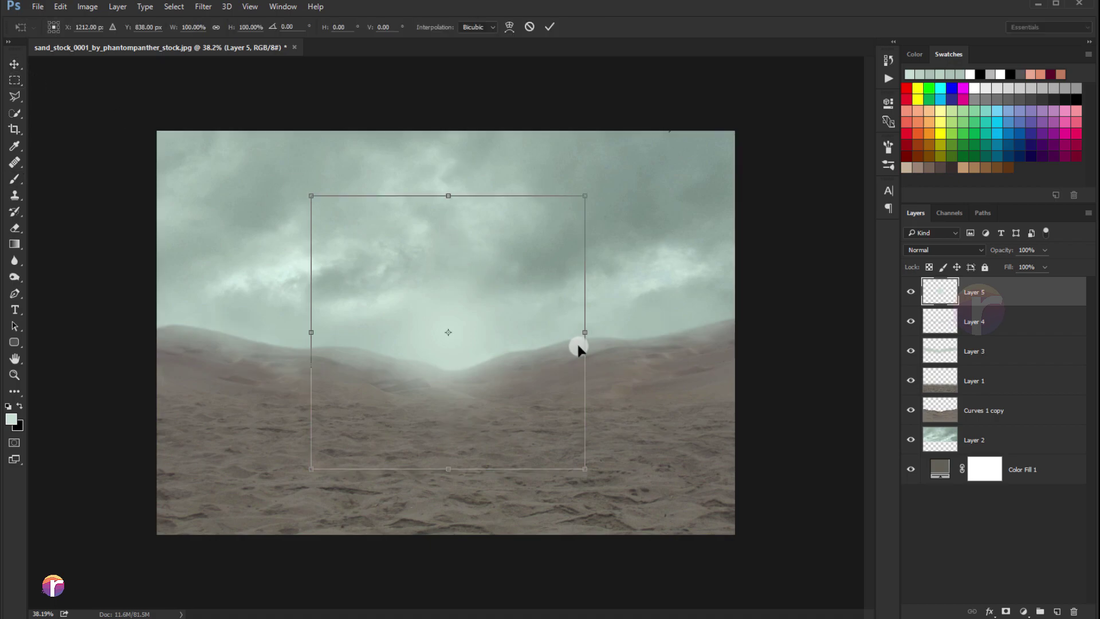
left_click_drag(585, 332, 644, 332)
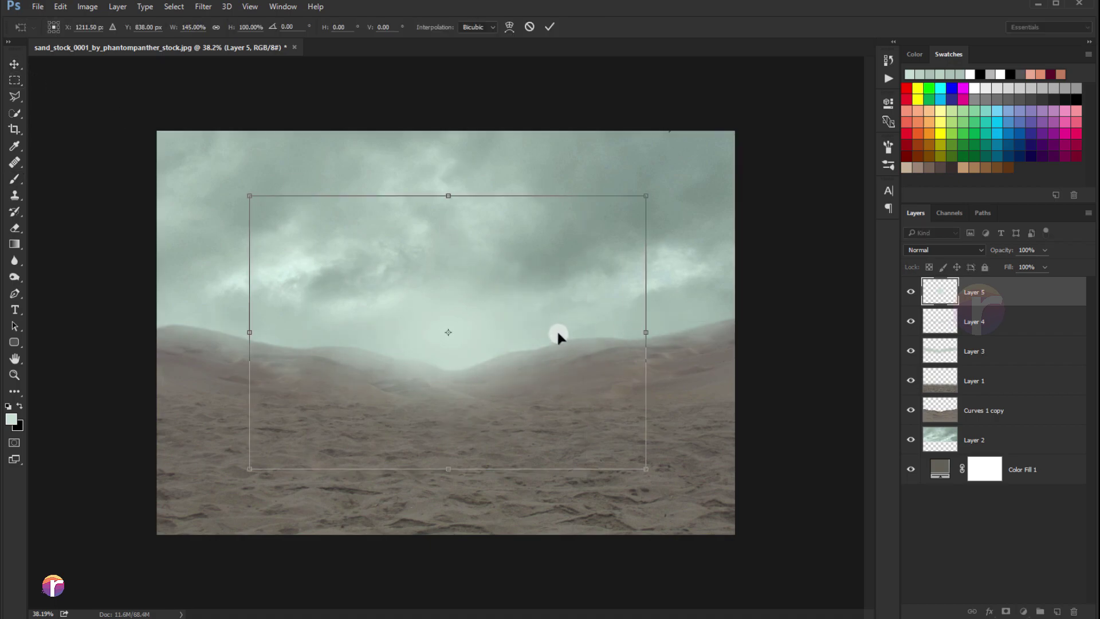
left_click_drag(555, 334, 552, 326)
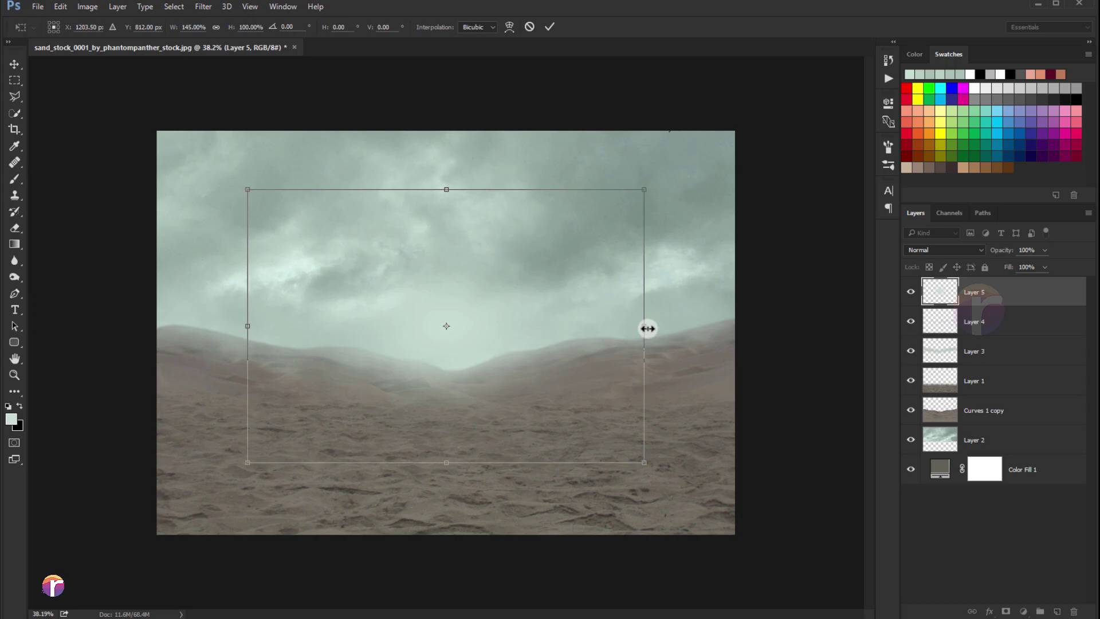
left_click_drag(644, 327, 688, 327)
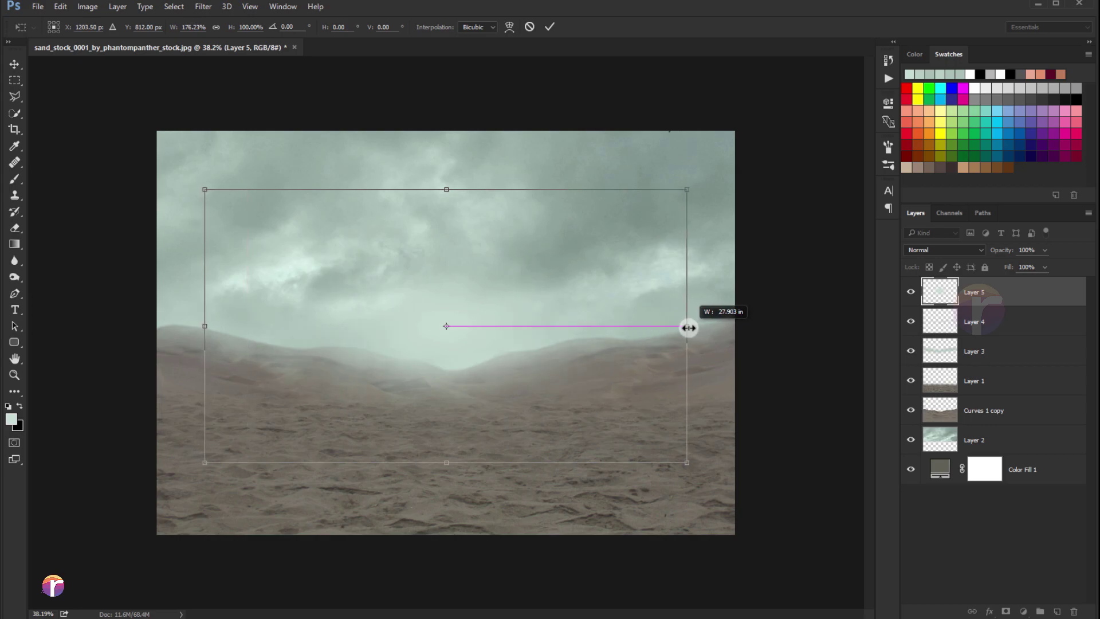
left_click(550, 30)
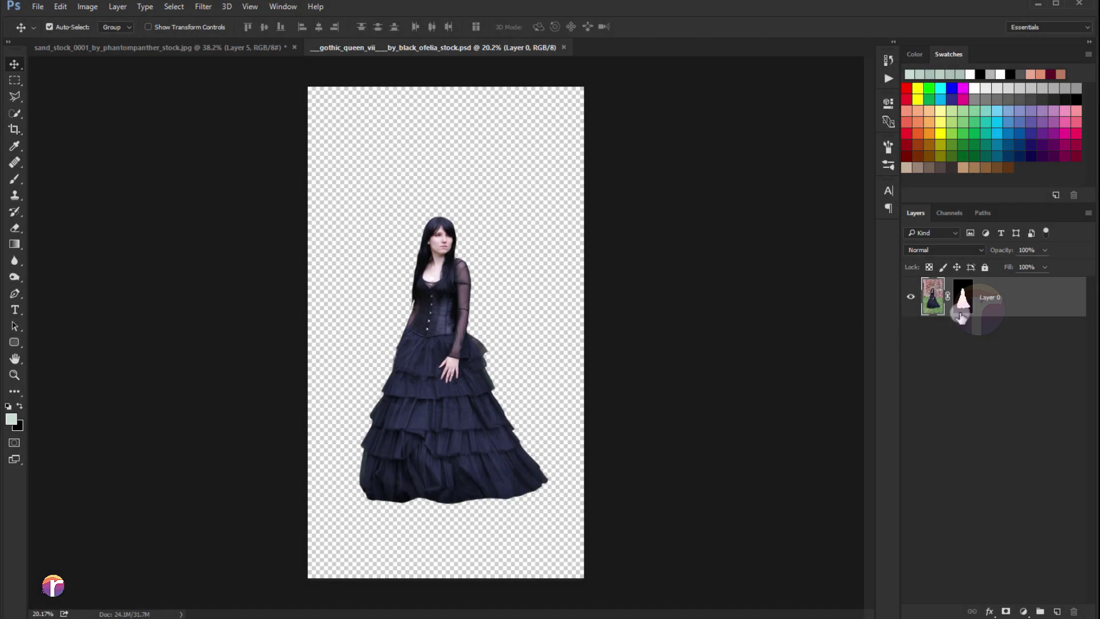
- Check the woman's layer mask, then apply it permanently to her layer
left_click(964, 308, "shift")
left_click(964, 307, "shift")
right_click(963, 298)
left_click(961, 338)
scroll(453, 278, "up", 1)
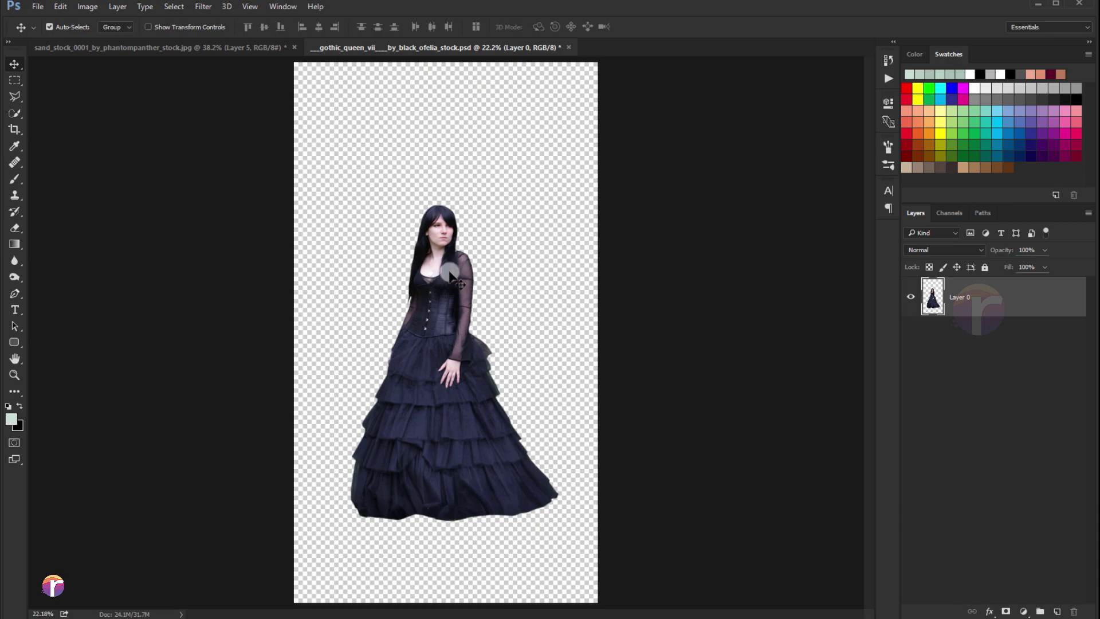
right_click(456, 281)
- Apply a Camera Raw filter with Clarity +28, Shadows +90 and slightly lower Vibrance
left_click(203, 6)
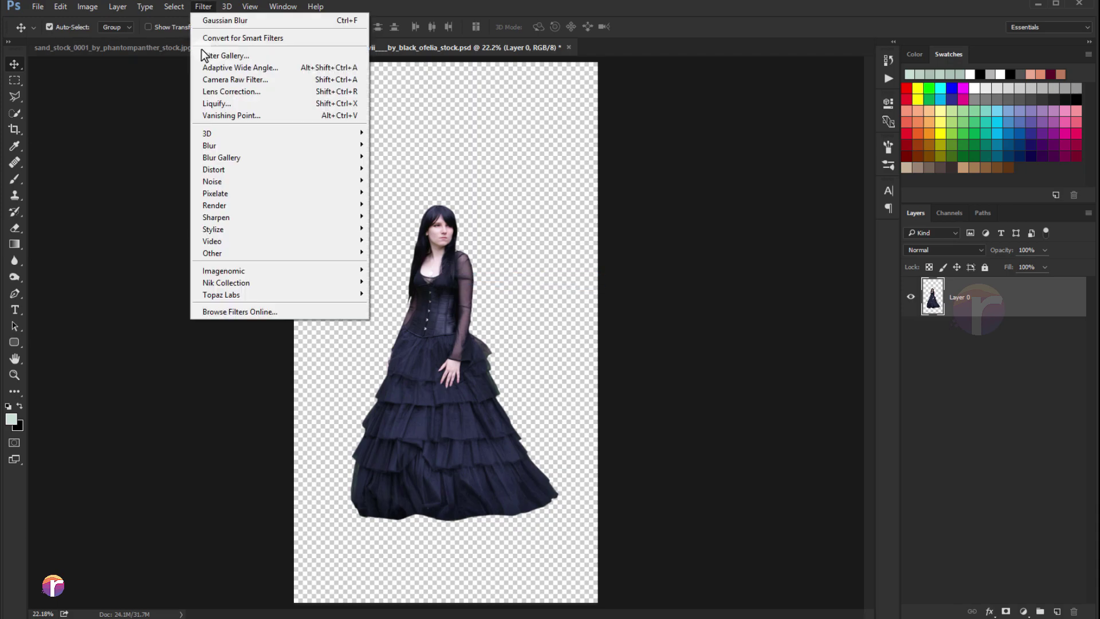
left_click(207, 80)
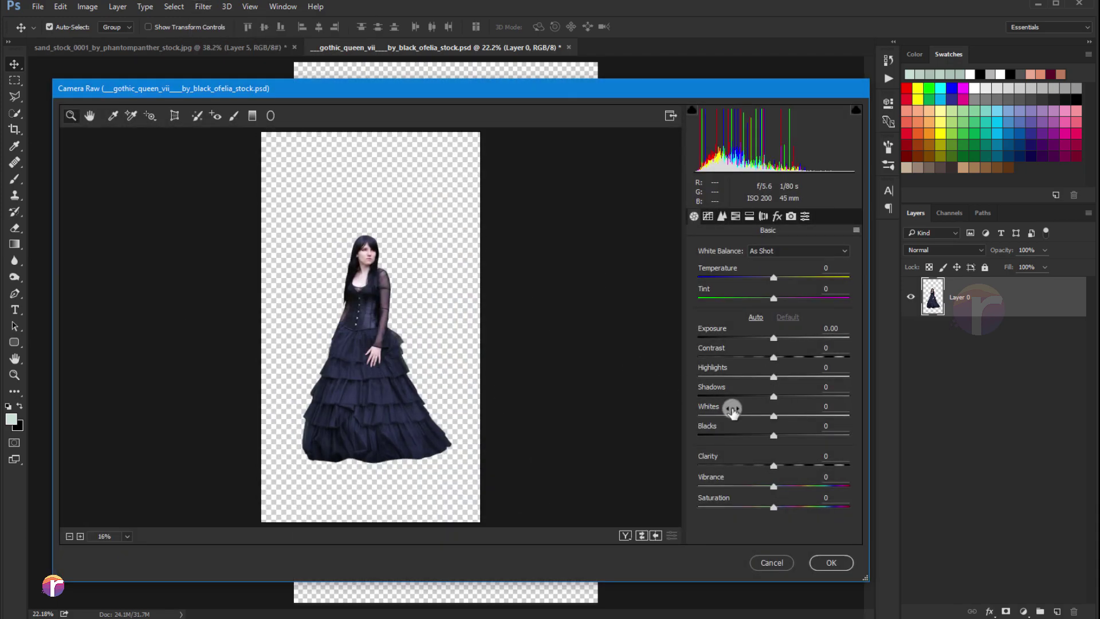
left_click_drag(775, 469, 796, 470)
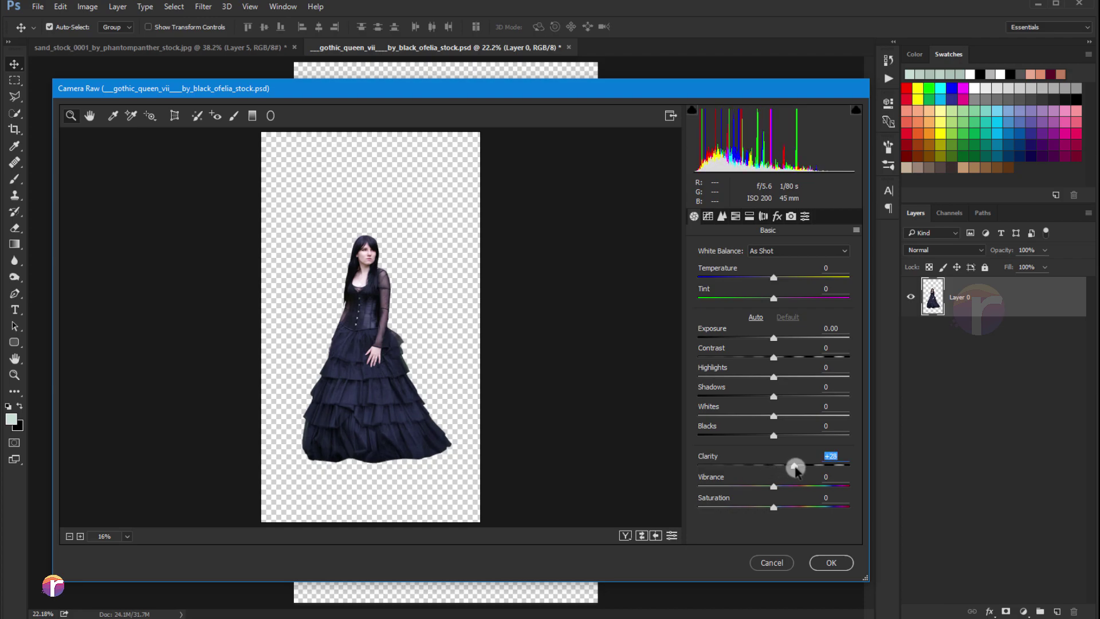
left_click_drag(774, 399, 843, 407)
left_click_drag(773, 490, 763, 488)
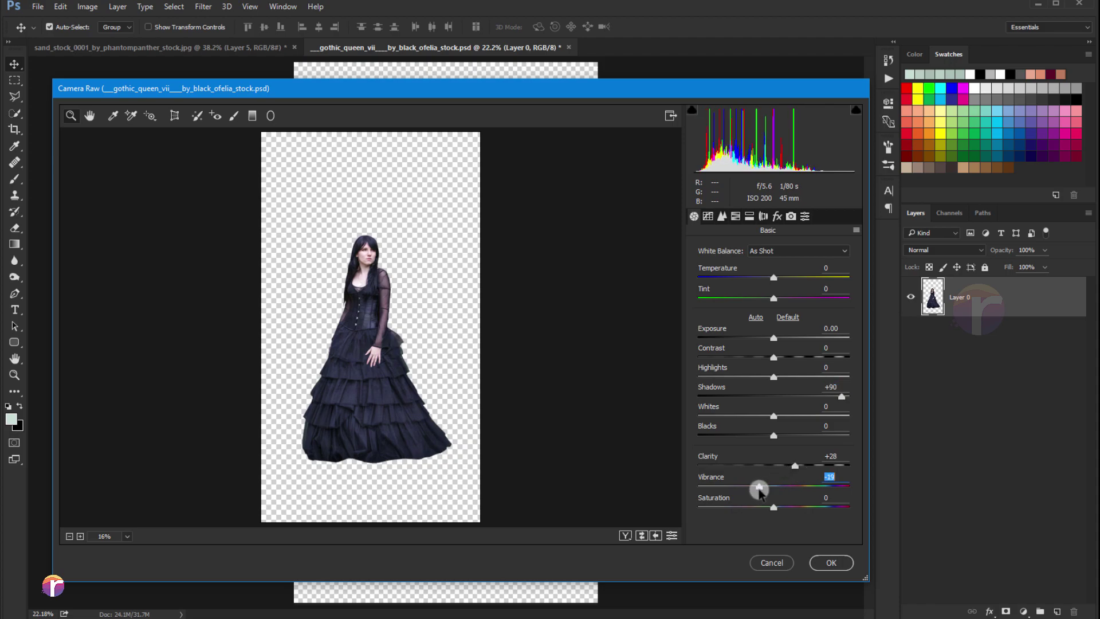
left_click(831, 563)
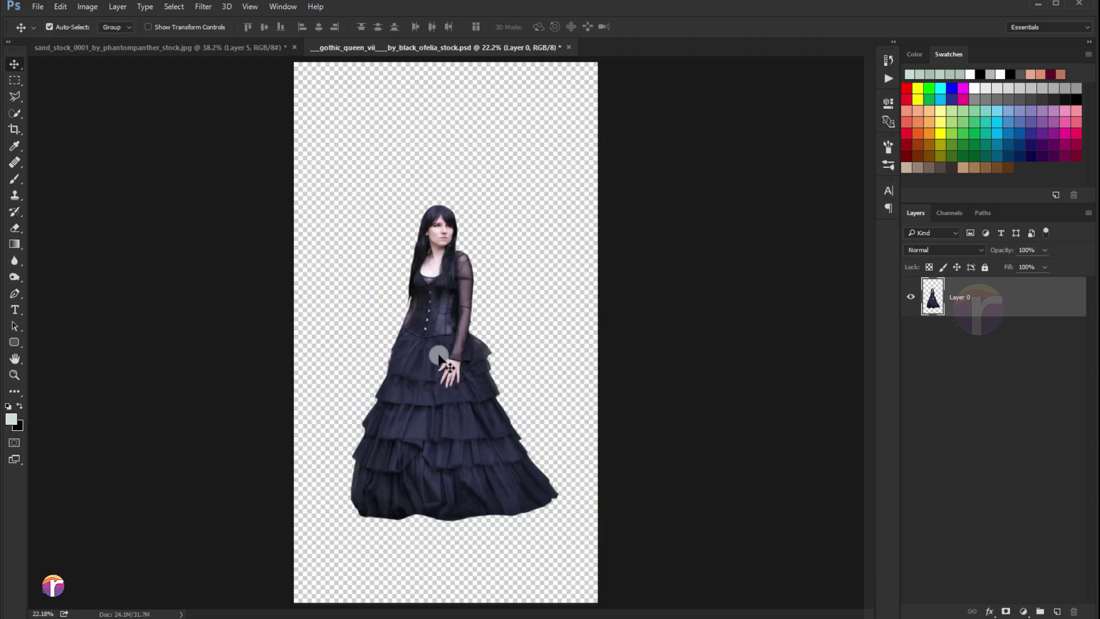
- Fit the woman in view and drag her layer into the sand composite
key("ctrl+0")
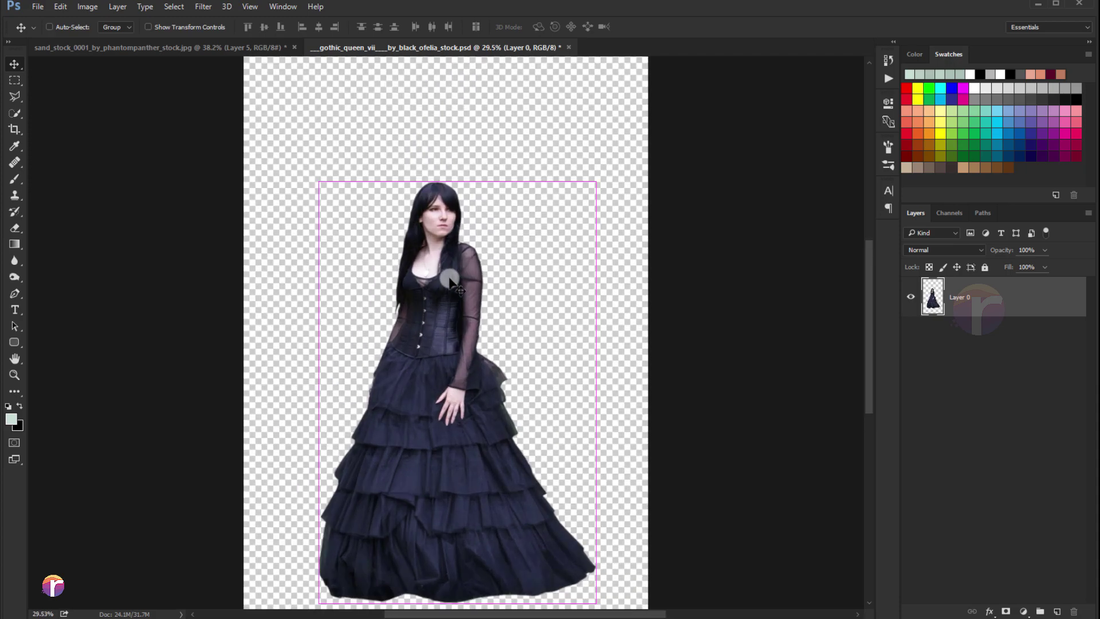
key("ctrl+0")
scroll(449, 294, "down", 2)
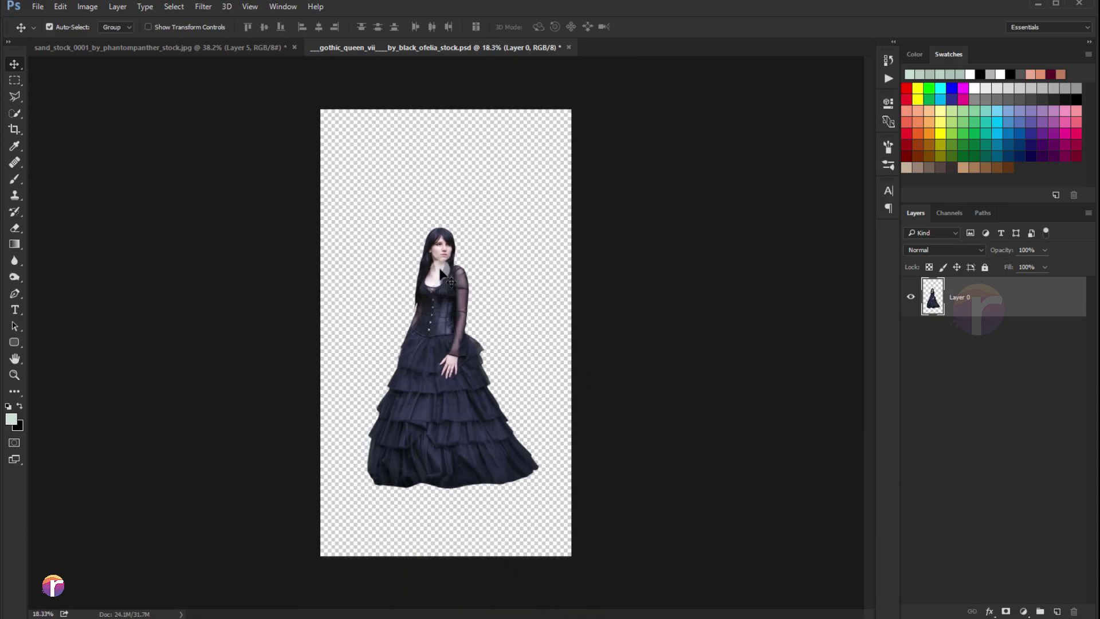
mouse_move(440, 267)
left_mouse_down()
mouse_move(257, 120)
mouse_move(408, 240)
left_mouse_up()
scroll(412, 253, "down", 2)
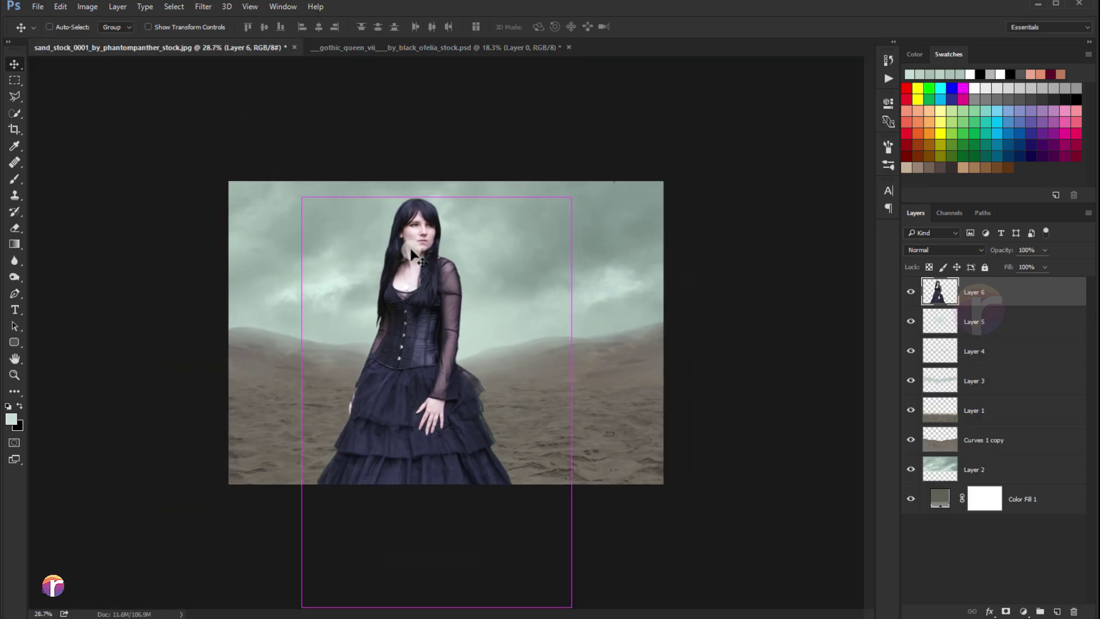
- Scale the woman down and position her hem on the dunes, slightly right of centre
key("ctrl+t")
left_click_drag(568, 201, 501, 278)
mouse_move(454, 329)
left_mouse_down()
mouse_move(463, 273)
mouse_move(467, 299)
left_mouse_up()
scroll(466, 297, "up", 2)
left_click_drag(547, 196, 537, 207)
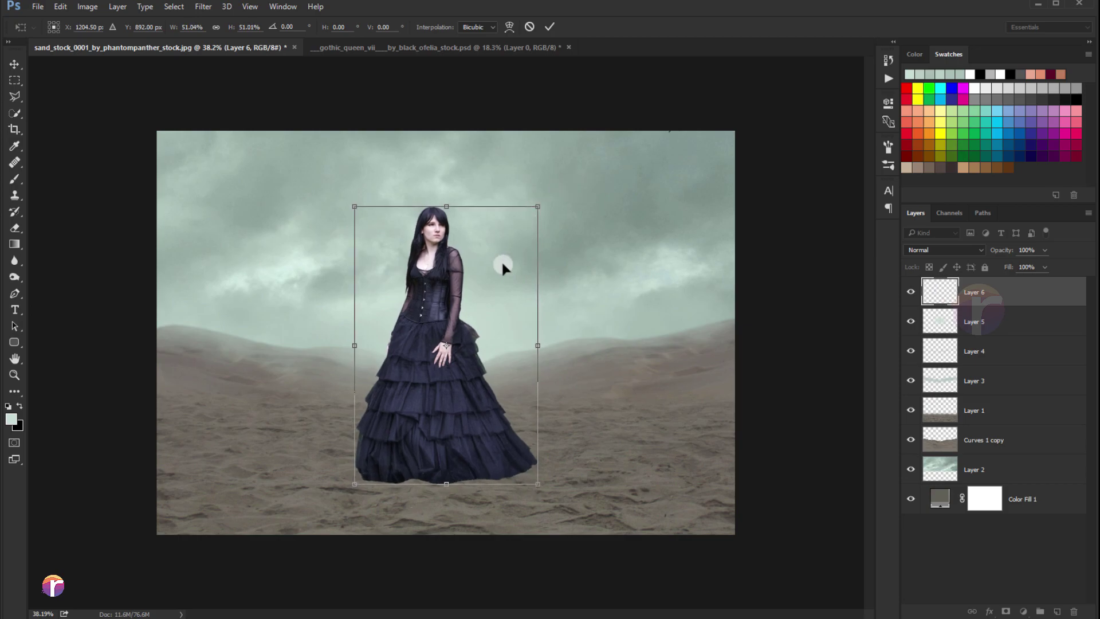
left_click_drag(501, 261, 492, 282)
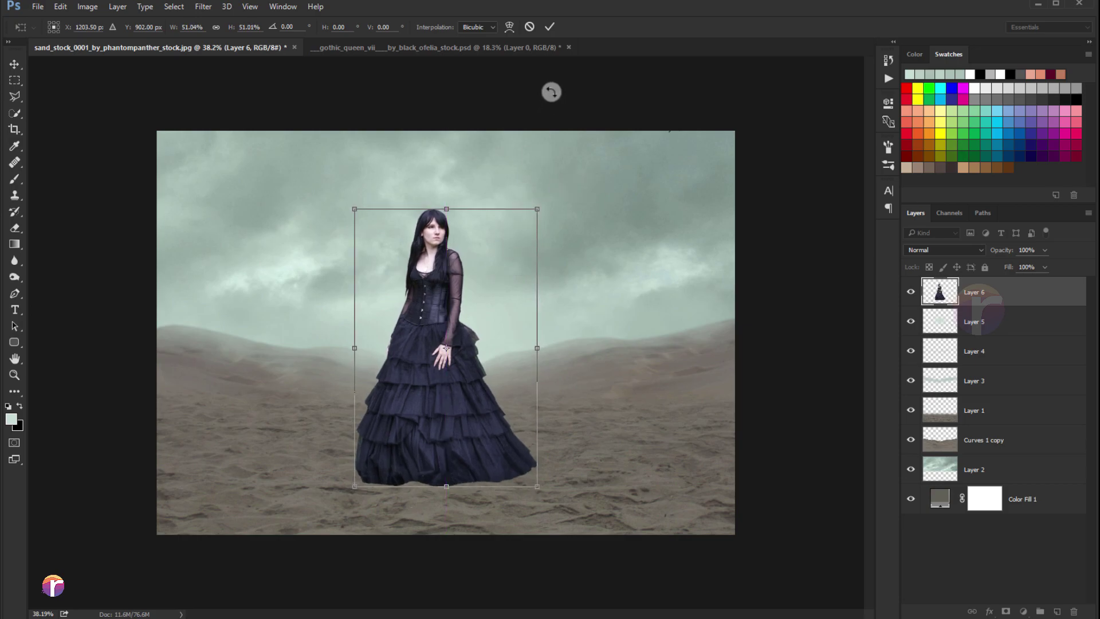
left_click(550, 29)
scroll(460, 282, "up", 1)
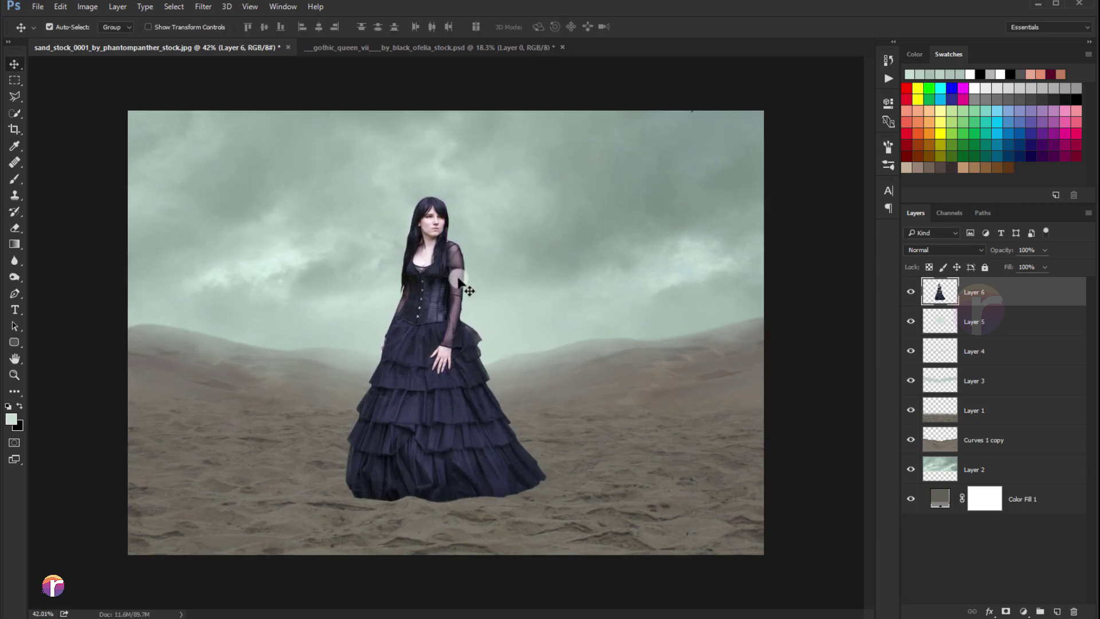
left_click_drag(443, 296, 458, 298)
key("ctrl+minus")
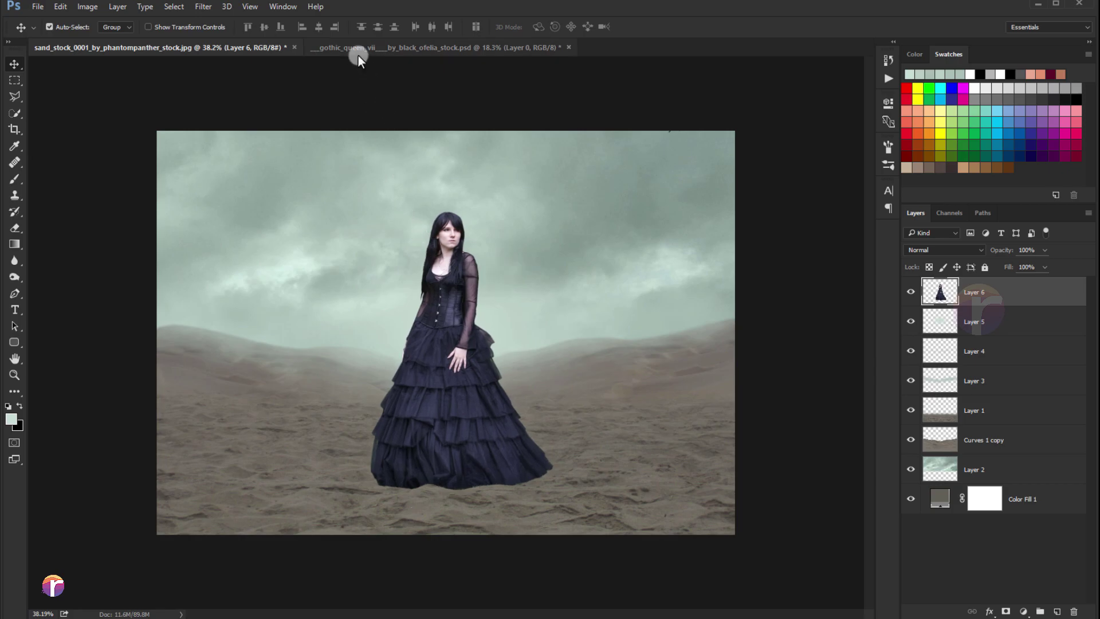
- Close the woman's source document, answering the save prompt
left_click(357, 51)
left_click(567, 47)
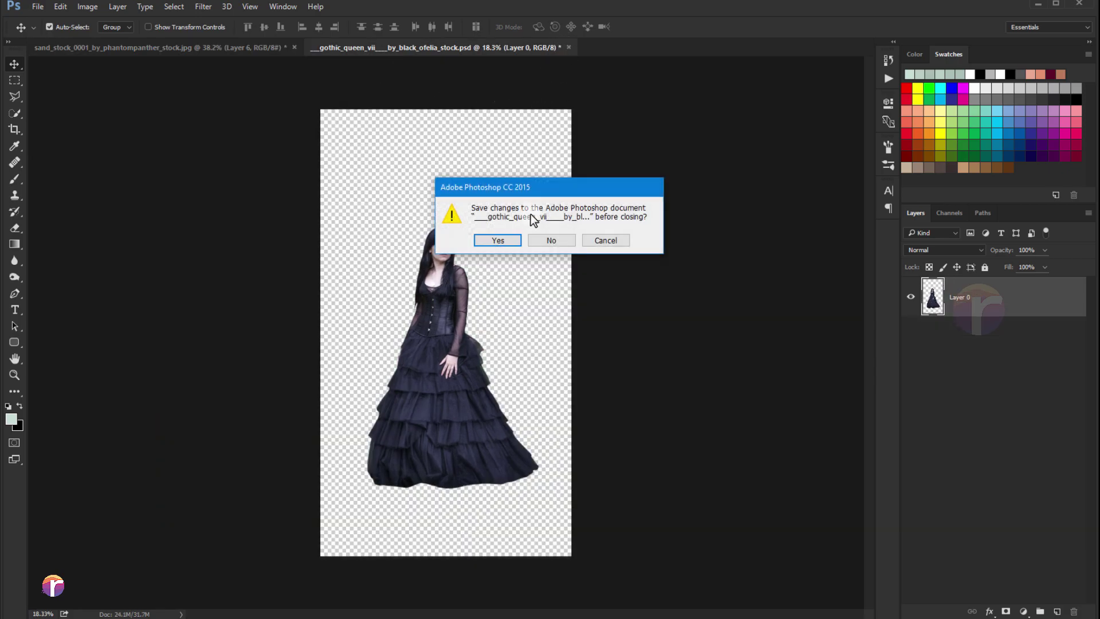
left_click(504, 239)
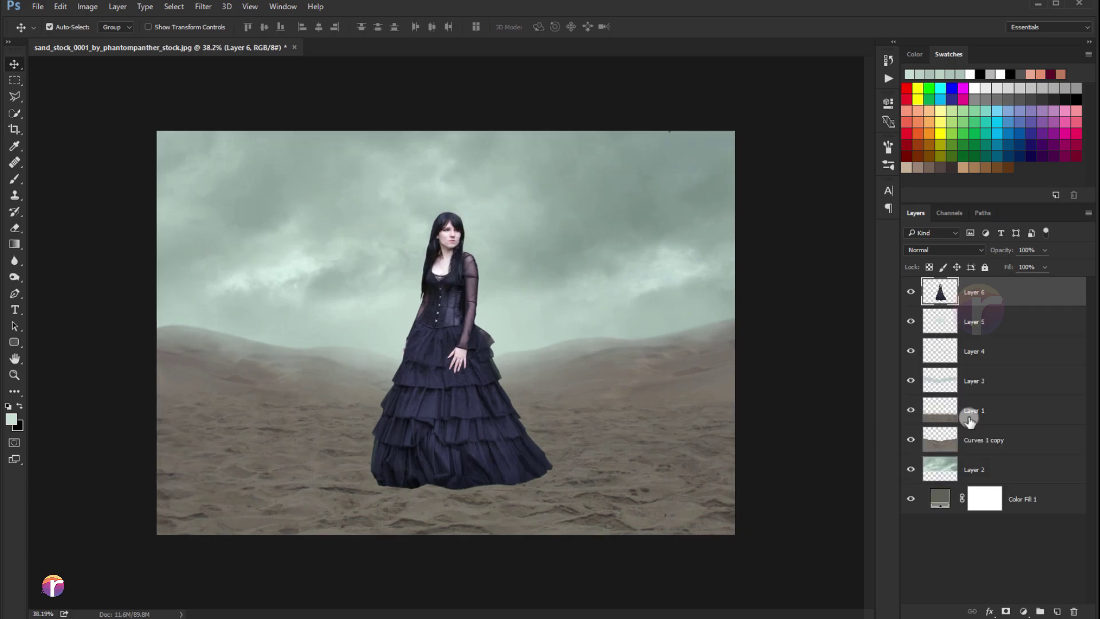
- Shift Layer 1's highlights toward cyan and blue with Color Balance
left_click(968, 421)
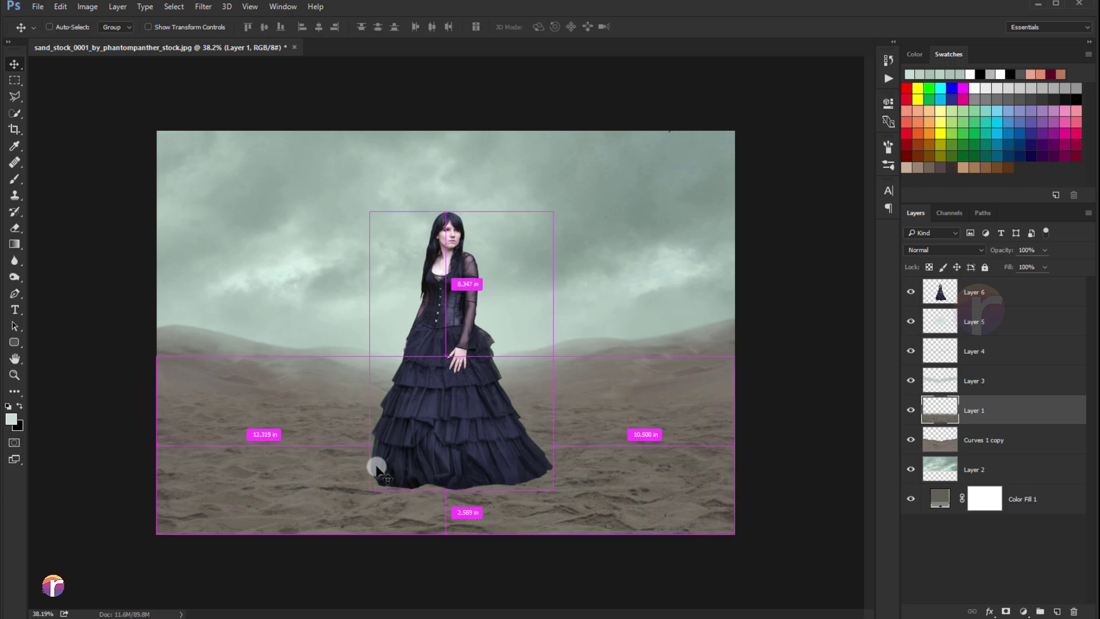
key("ctrl+b")
left_click(717, 523)
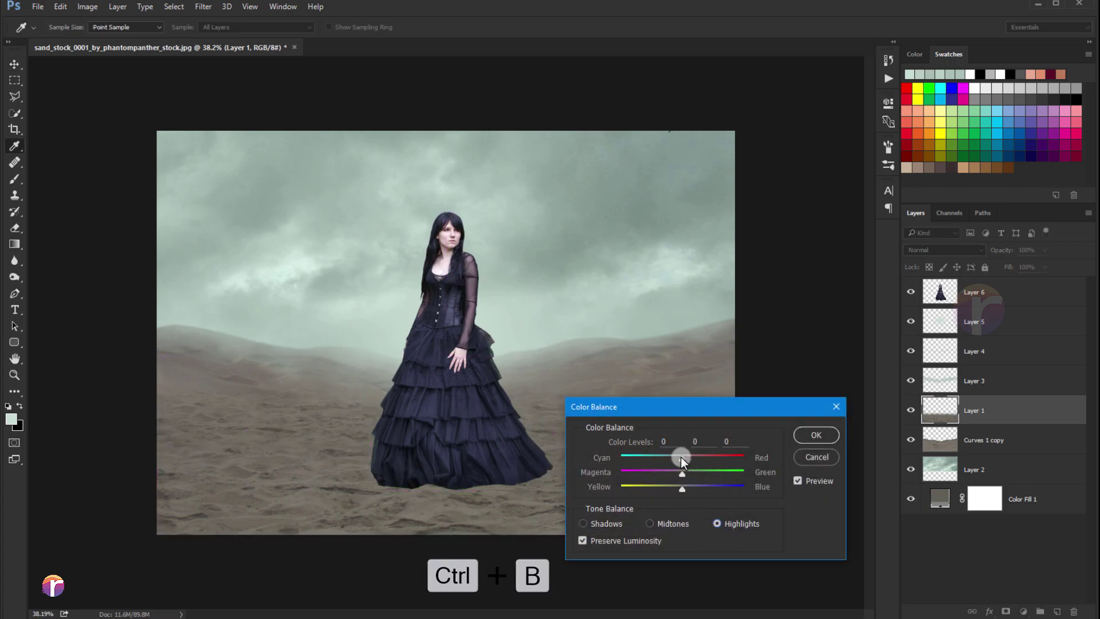
left_click_drag(682, 456, 694, 487)
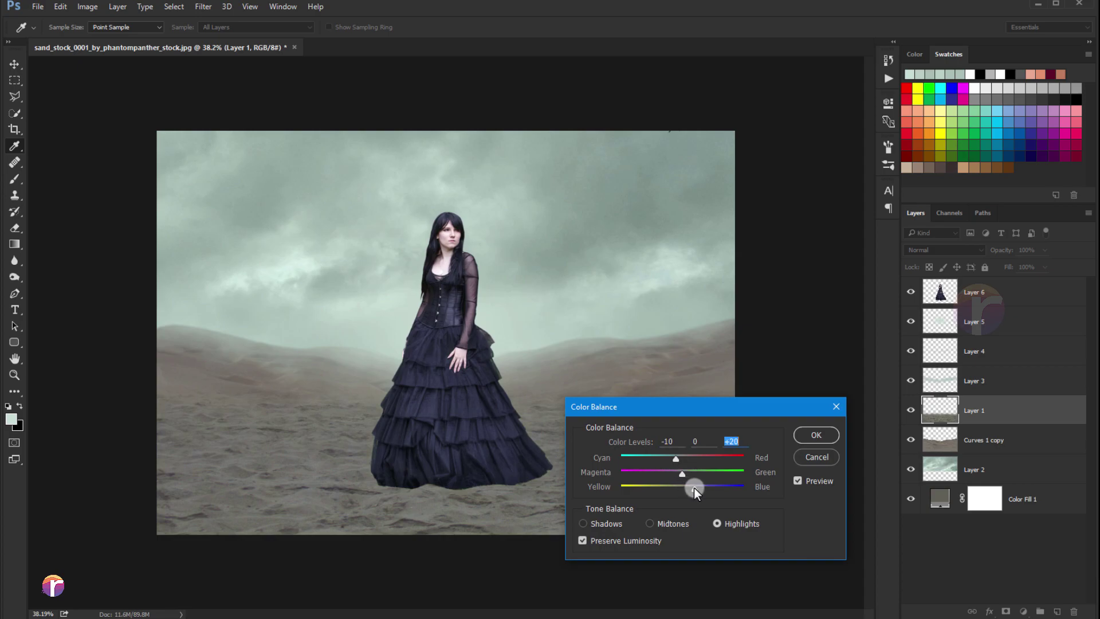
left_click(801, 436)
- Give Curves 1 copy a slight cyan-blue highlight Color Balance shift
left_click(968, 452)
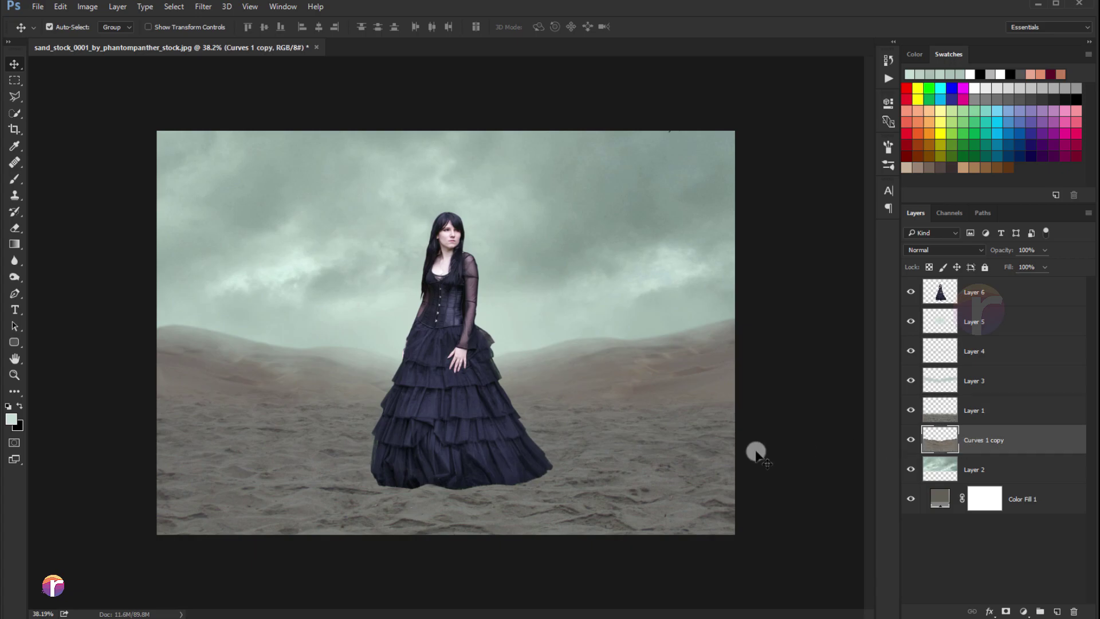
key("ctrl+b")
left_click(713, 520)
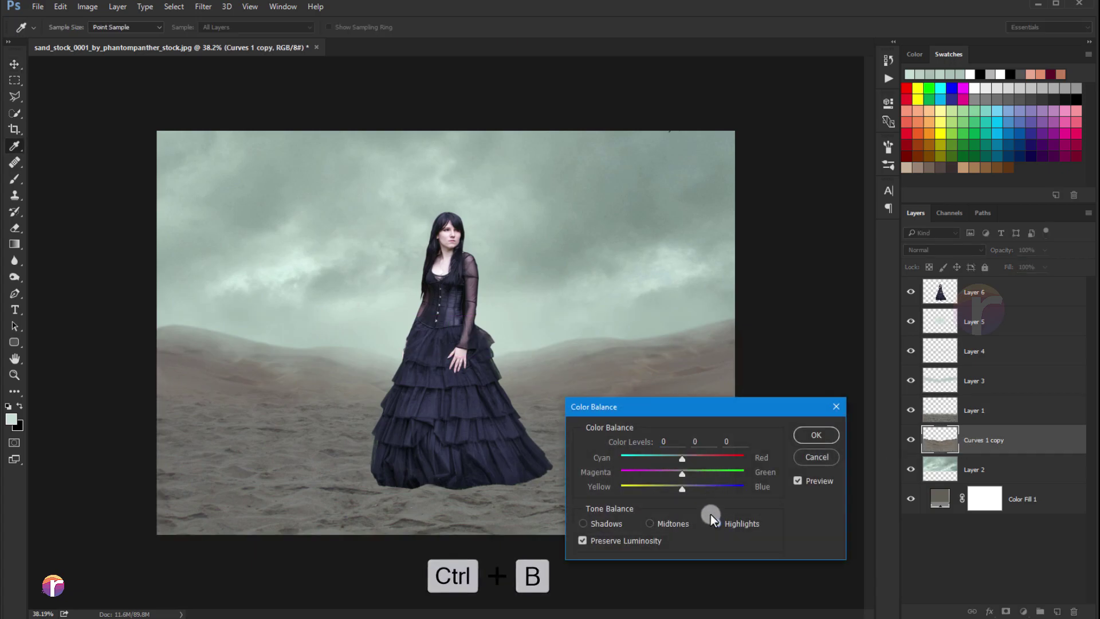
left_click_drag(680, 461, 689, 490)
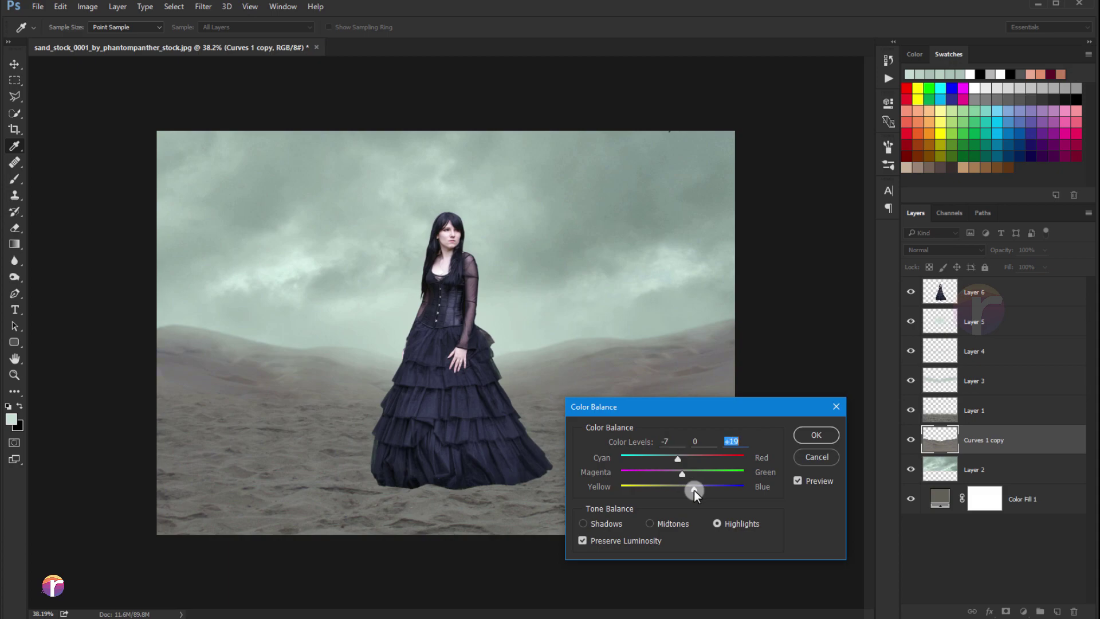
left_click(807, 437)
key("v")
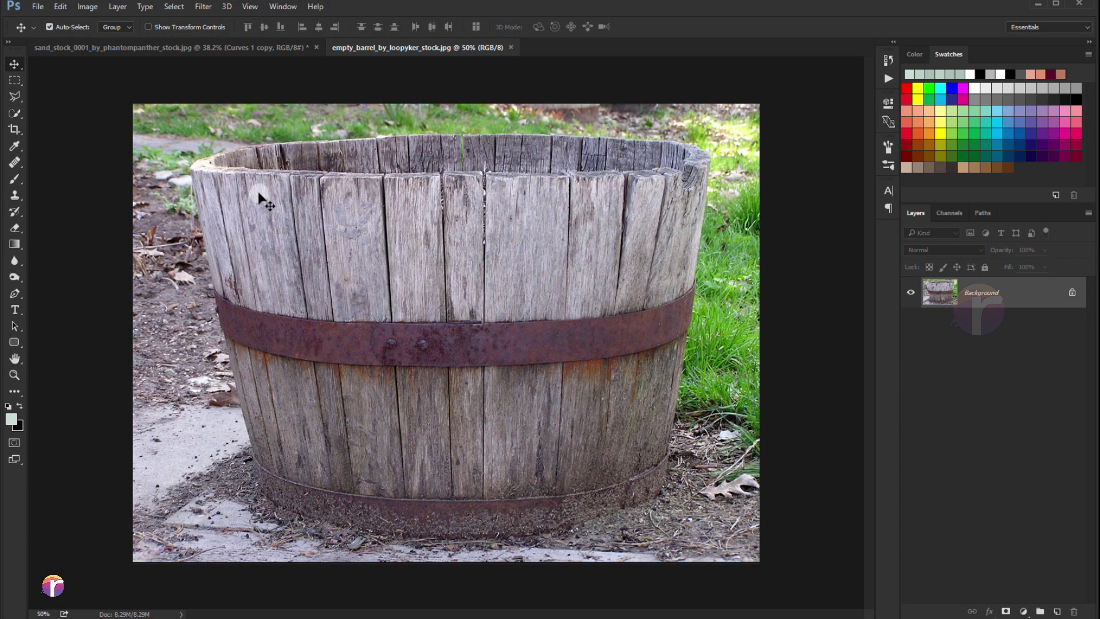
- Zoom into the barrel and start a Pen path with anchors along its top rim
scroll(260, 197, "up", 3)
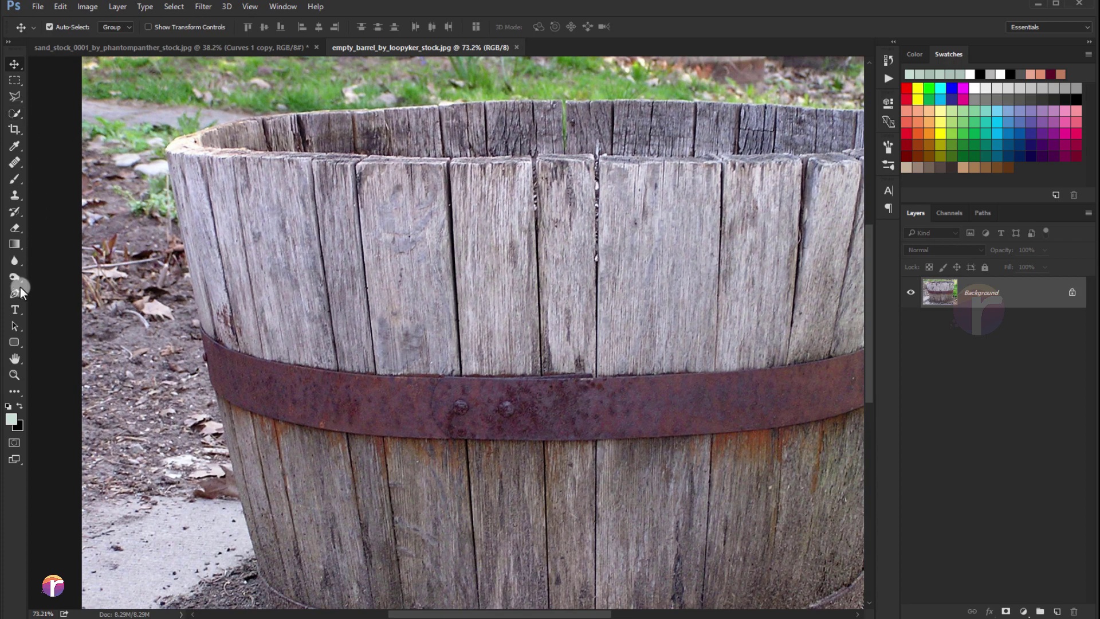
left_click(15, 292)
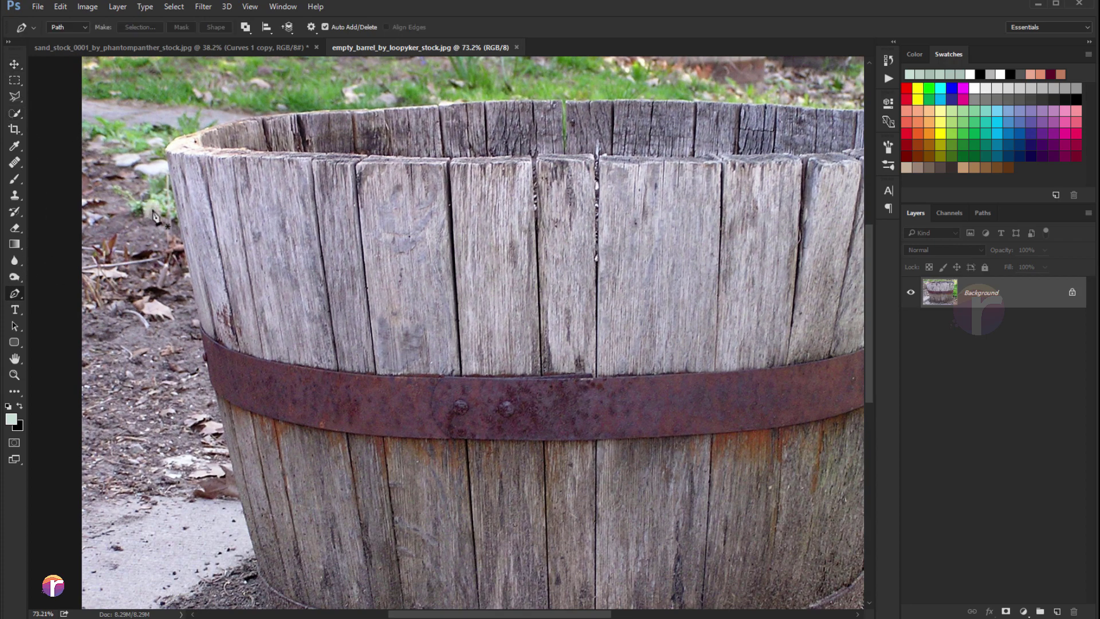
scroll(172, 152, "up", 1)
scroll(172, 151, "up", 1)
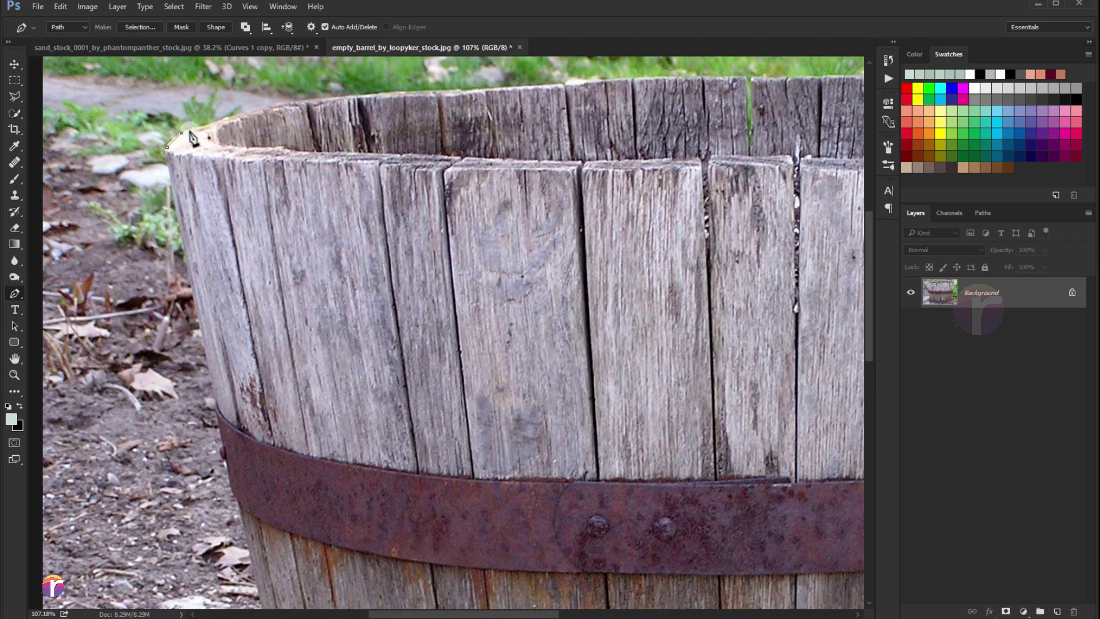
left_click(354, 95)
left_click(419, 92)
left_click(512, 87)
left_click(582, 84)
left_click_drag(582, 84, 393, 212)
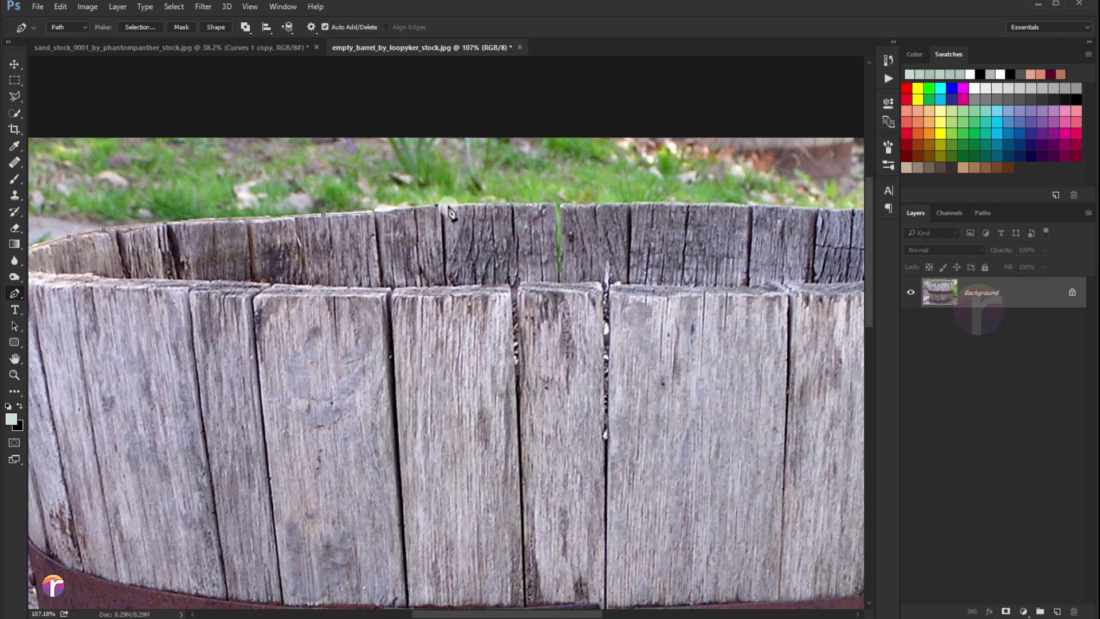
- Continue the path around the rim and curve it down the barrel's right edge
left_click(513, 203)
left_click(753, 208)
left_click(794, 207)
left_click_drag(837, 211, 447, 267)
left_click(615, 276)
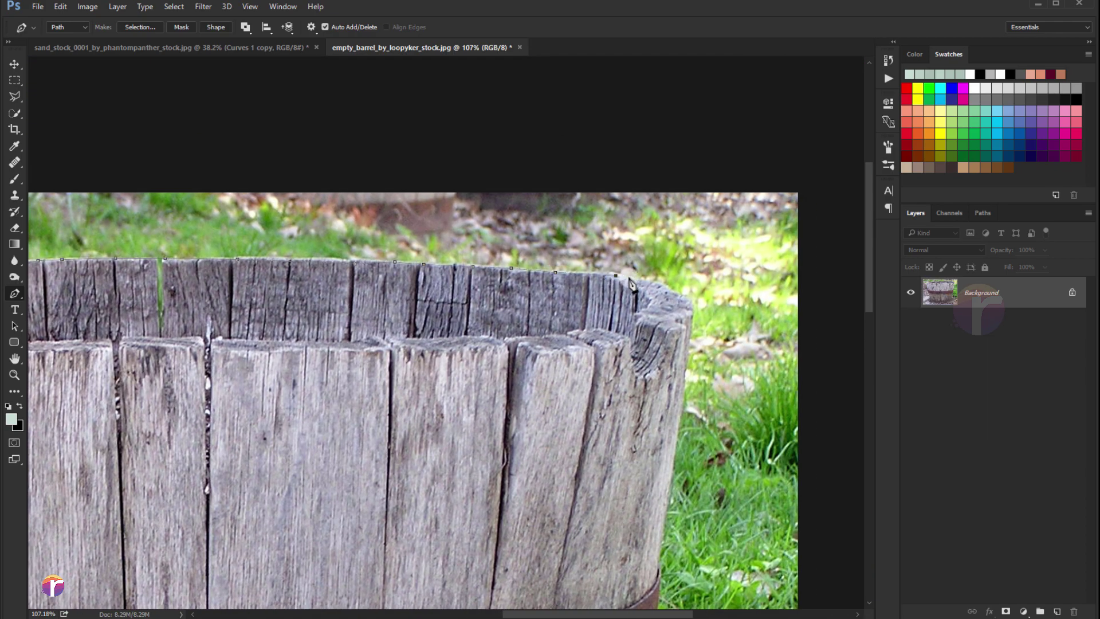
left_click(690, 307)
left_click(669, 456)
left_click(657, 516)
left_click_drag(659, 575, 581, 333)
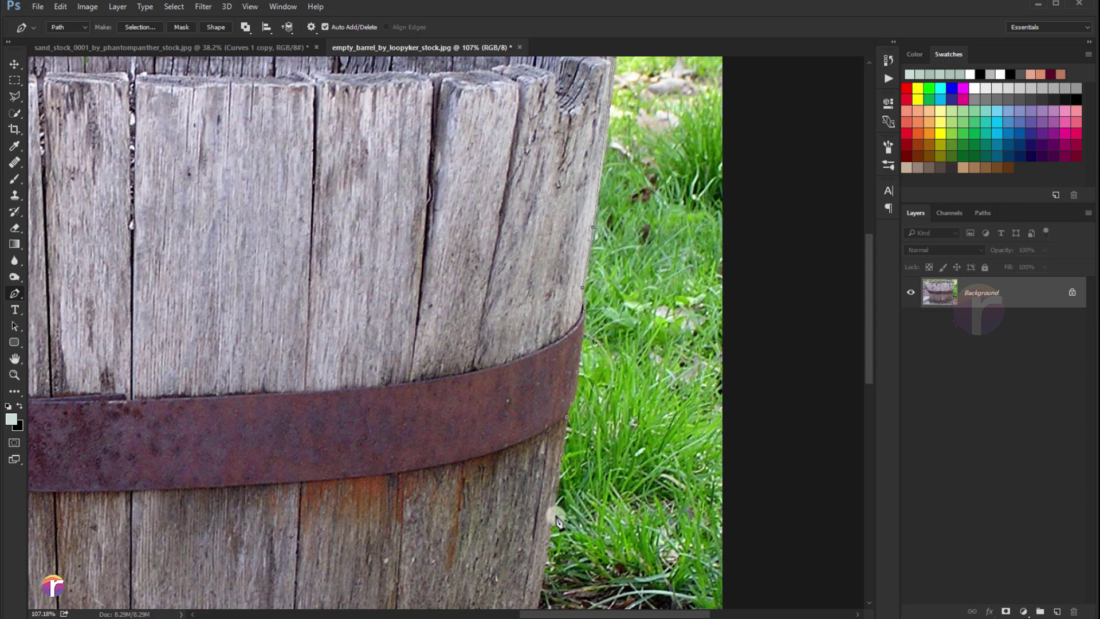
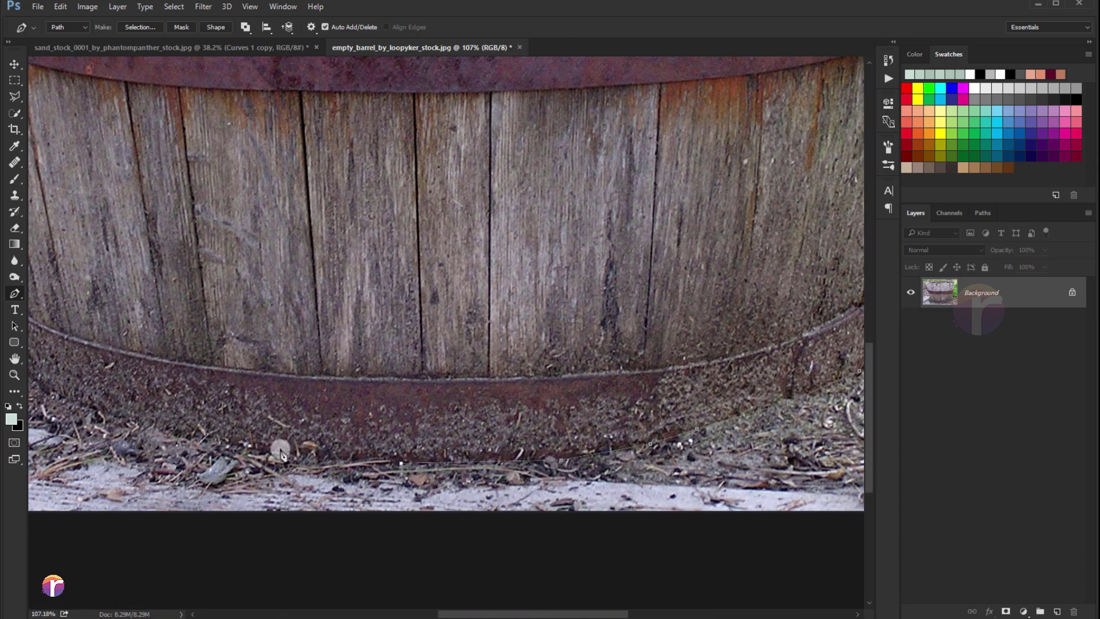
- Convert the traced barrel path into a selection, then add and apply a layer mask
left_click_drag(86, 409, 229, 444)
left_click_drag(141, 201, 201, 412)
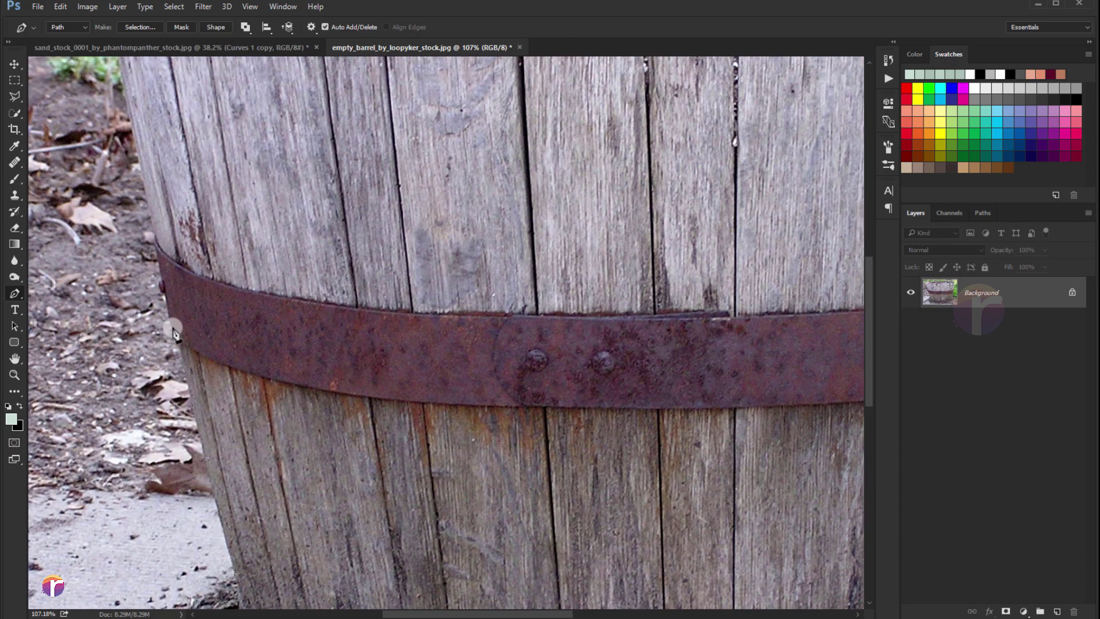
left_click_drag(143, 180, 179, 296)
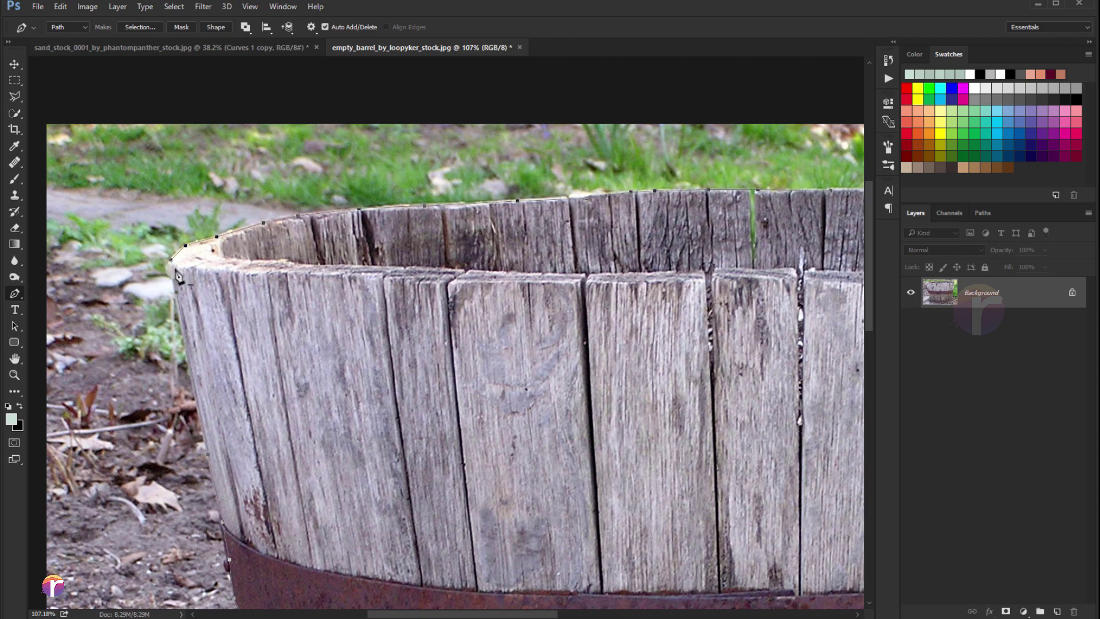
key("ctrl+0")
right_click(431, 283)
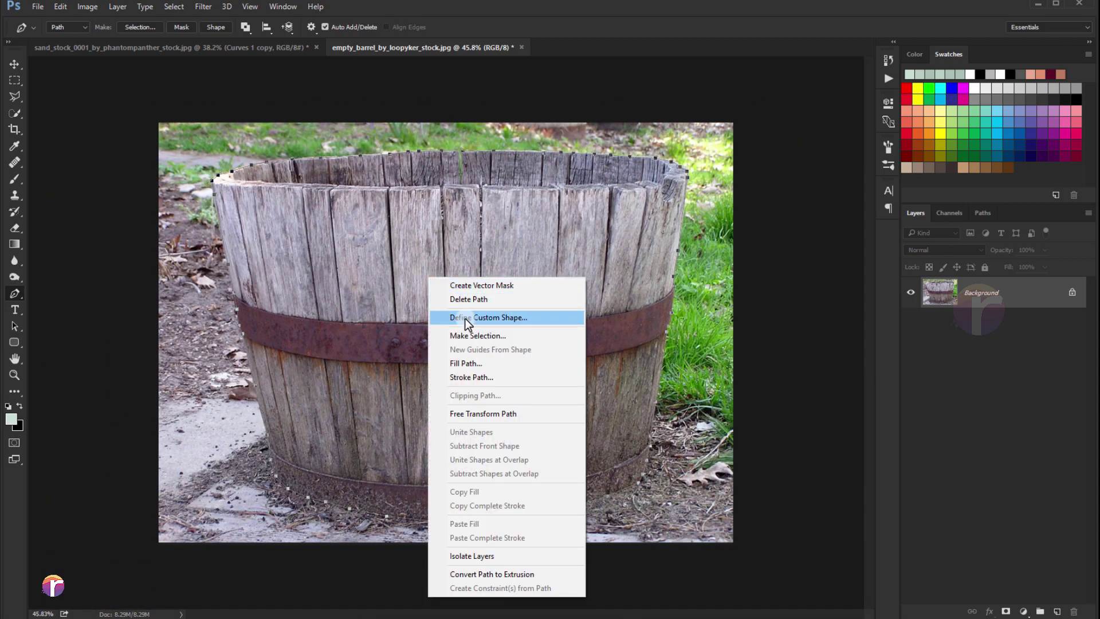
left_click(467, 335)
key("Return")
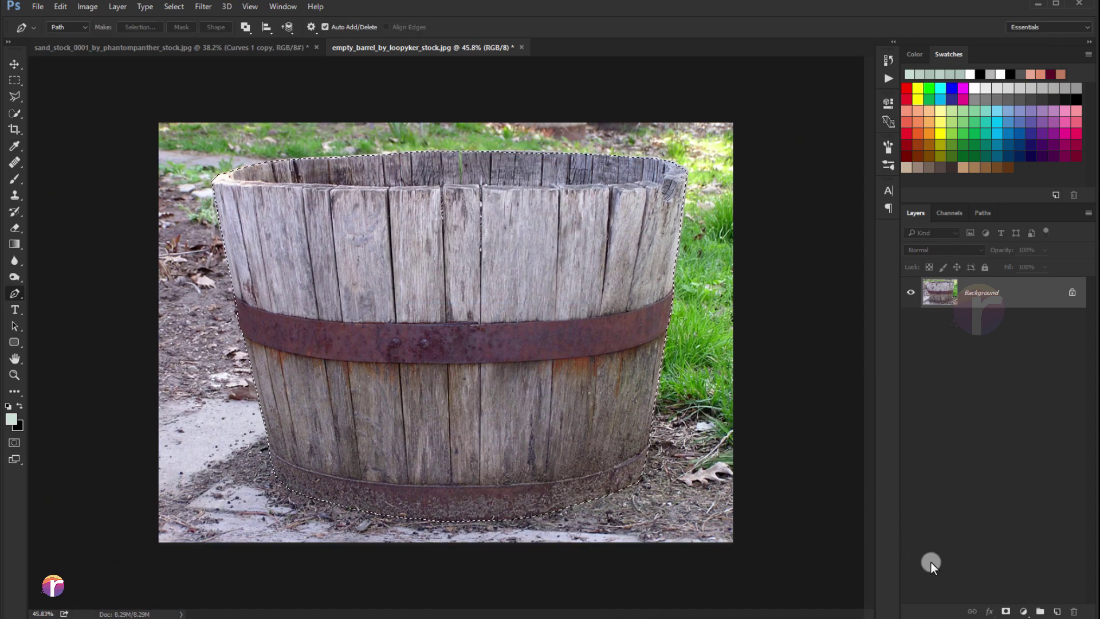
left_click(1006, 611)
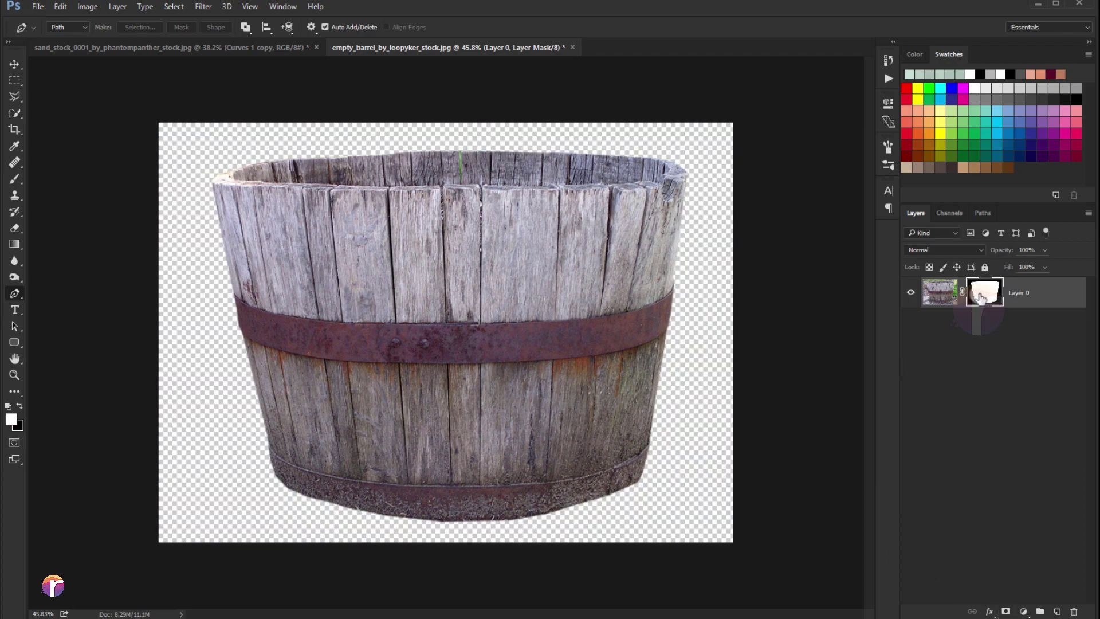
right_click(985, 290)
left_click(989, 334)
- Drag the barrel into the desert document and scale it down beside the dress
left_click(25, 69)
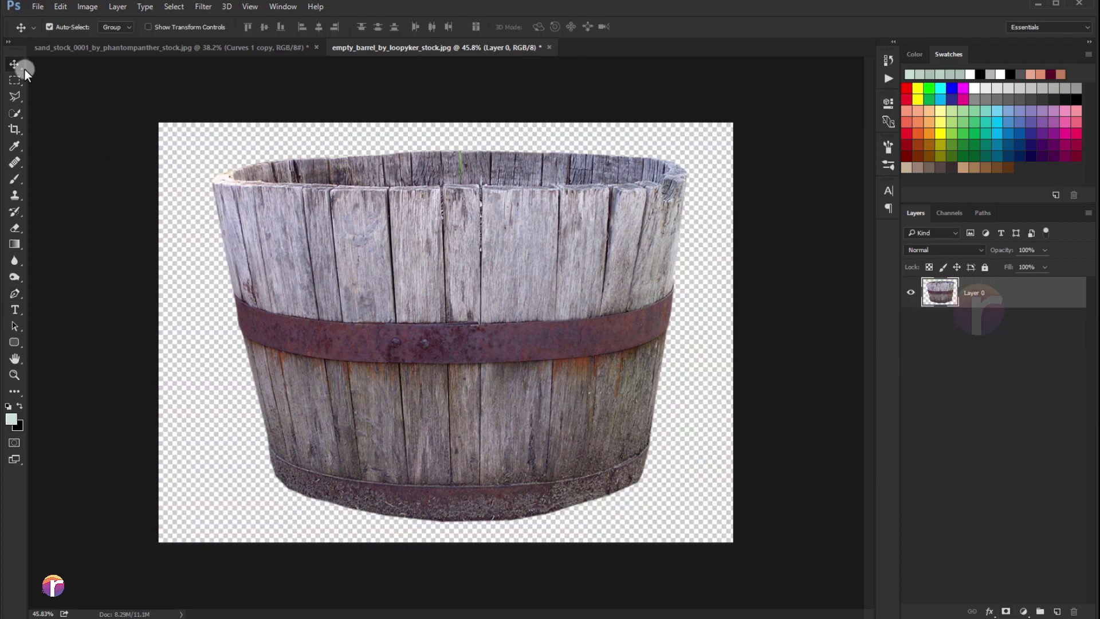
left_click_drag(469, 240, 392, 251)
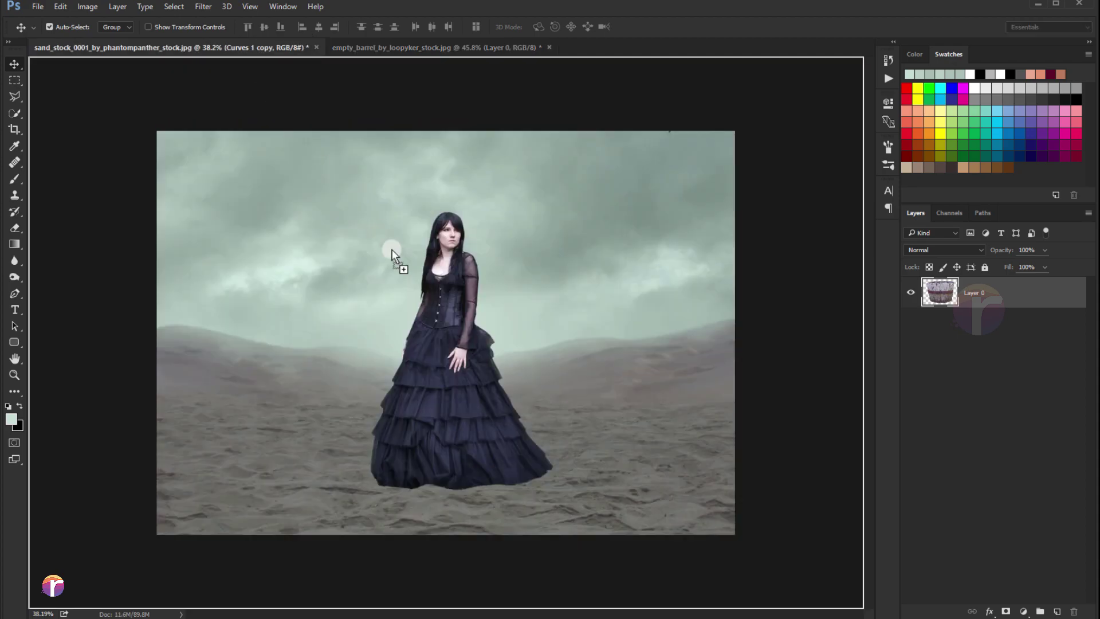
left_click_drag(525, 403, 525, 403)
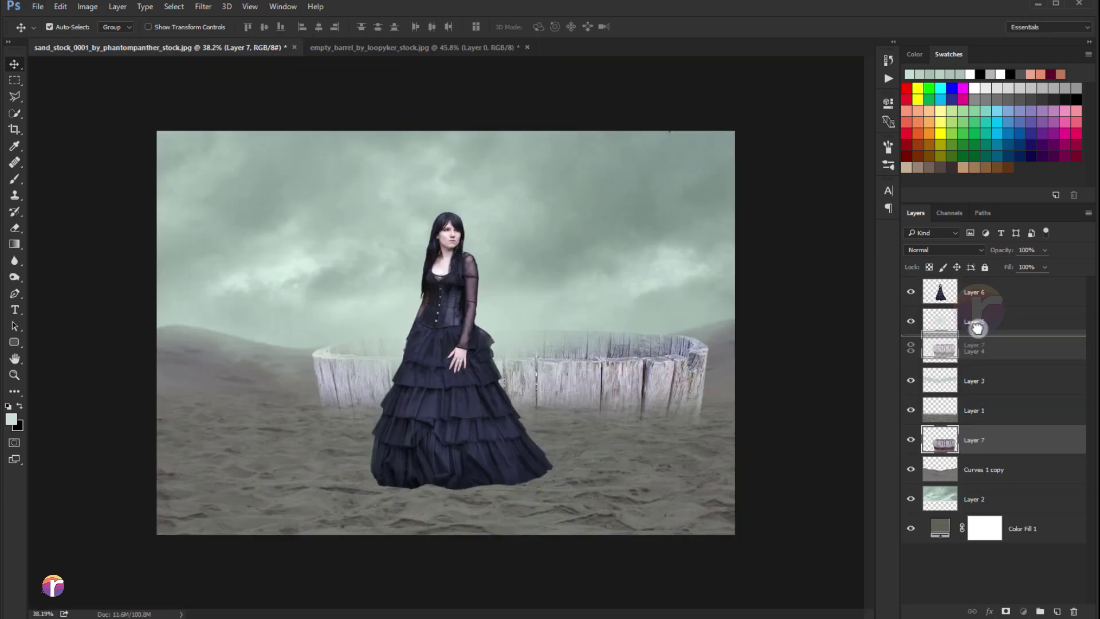
left_click_drag(974, 442, 970, 281)
key("ctrl+t")
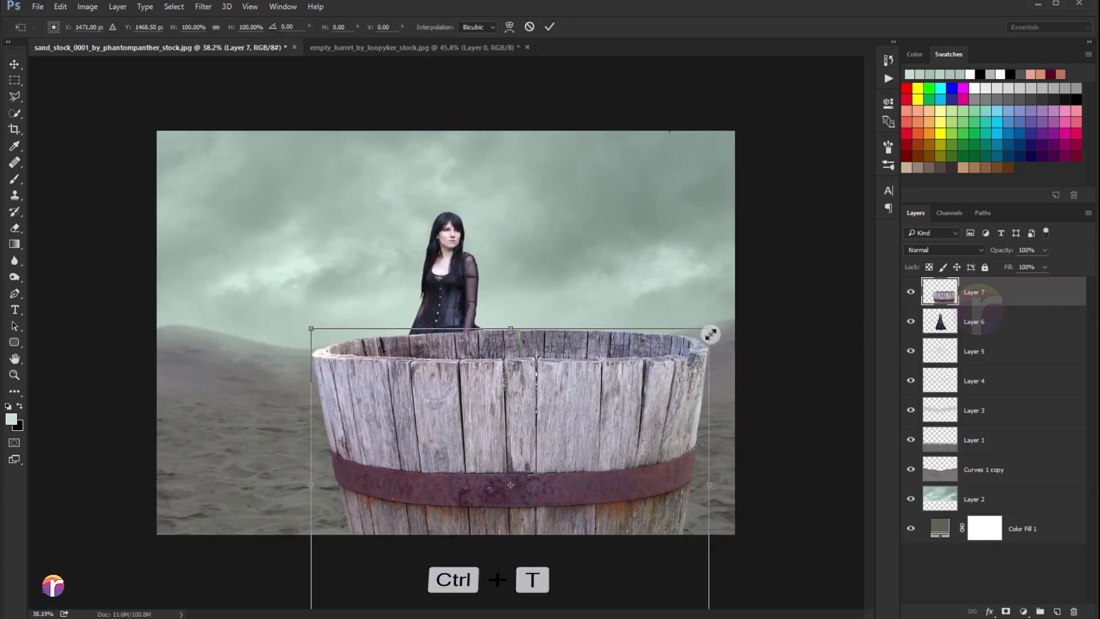
mouse_move(710, 328)
left_mouse_down()
mouse_move(647, 387)
mouse_move(560, 437)
left_mouse_up()
left_click_drag(529, 471, 597, 399)
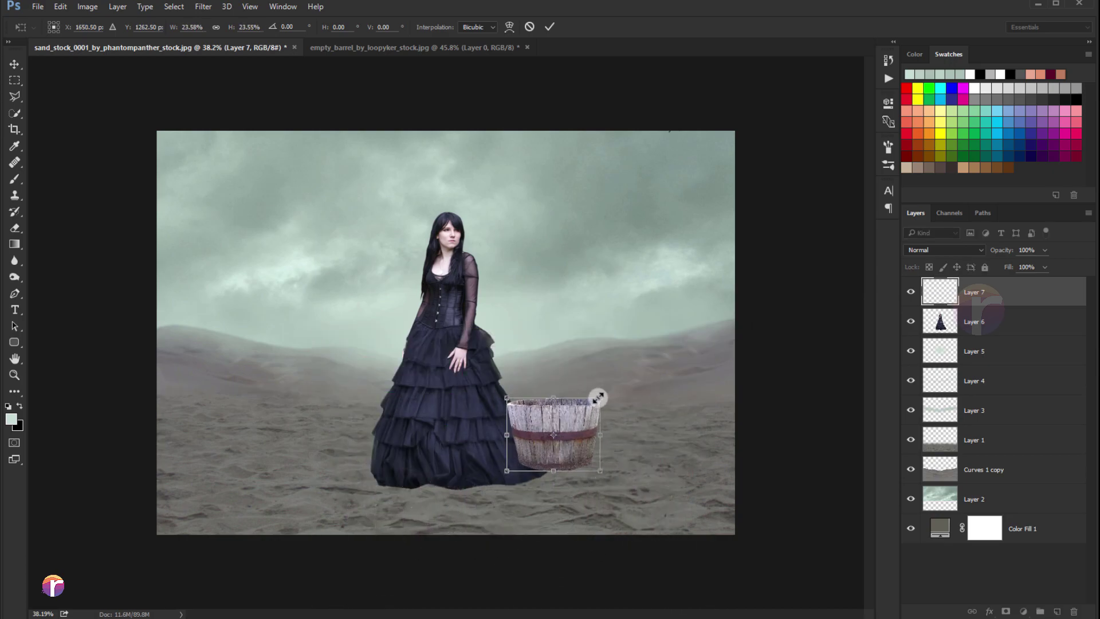
left_click(548, 28)
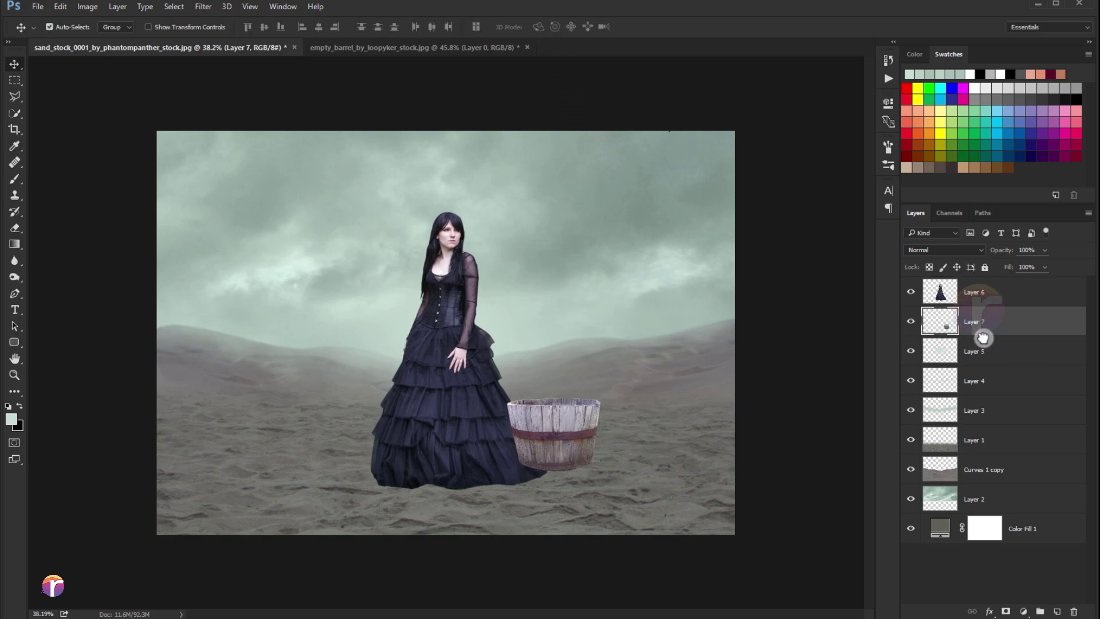
- Move the barrel layer below the dress layer and make the barrel slightly narrower
left_click_drag(987, 297, 983, 331)
key("ctrl+plus")
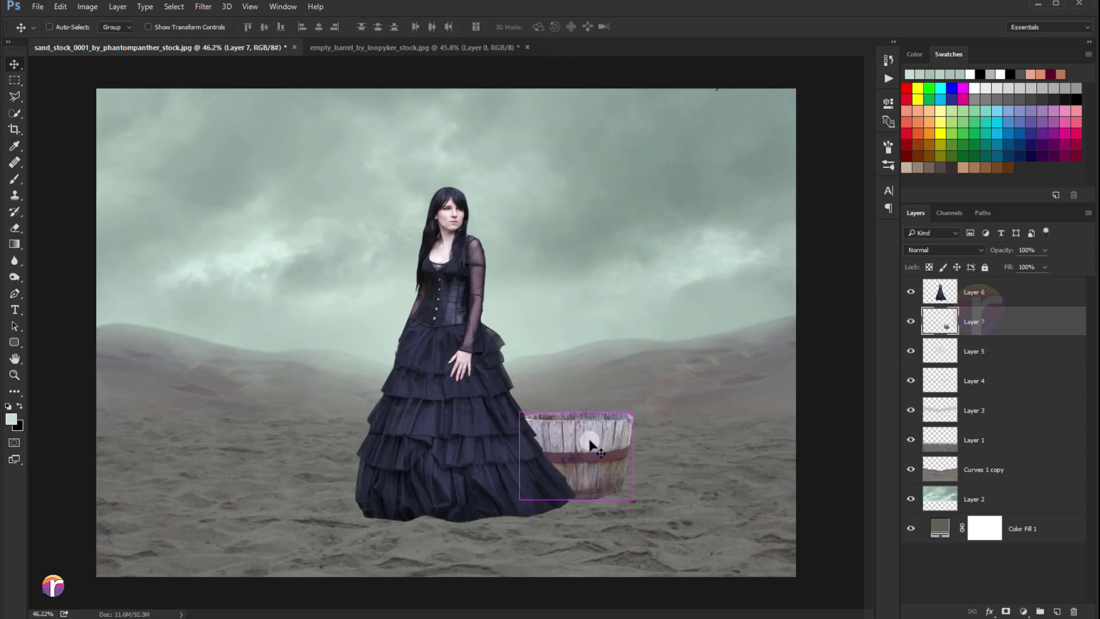
key("ctrl+t")
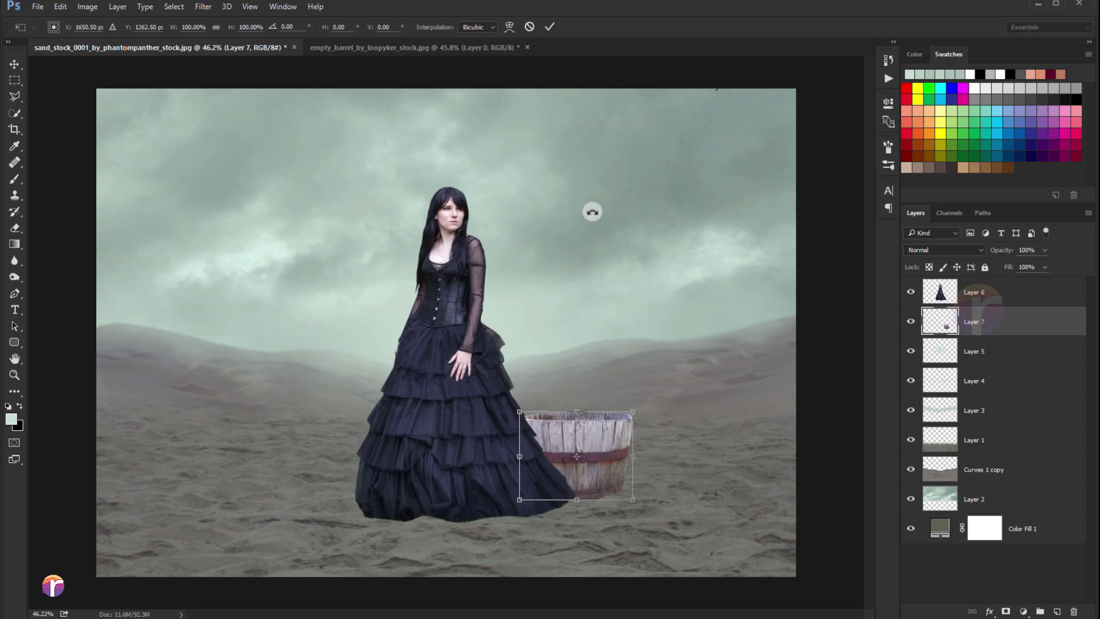
left_click_drag(635, 457, 628, 457)
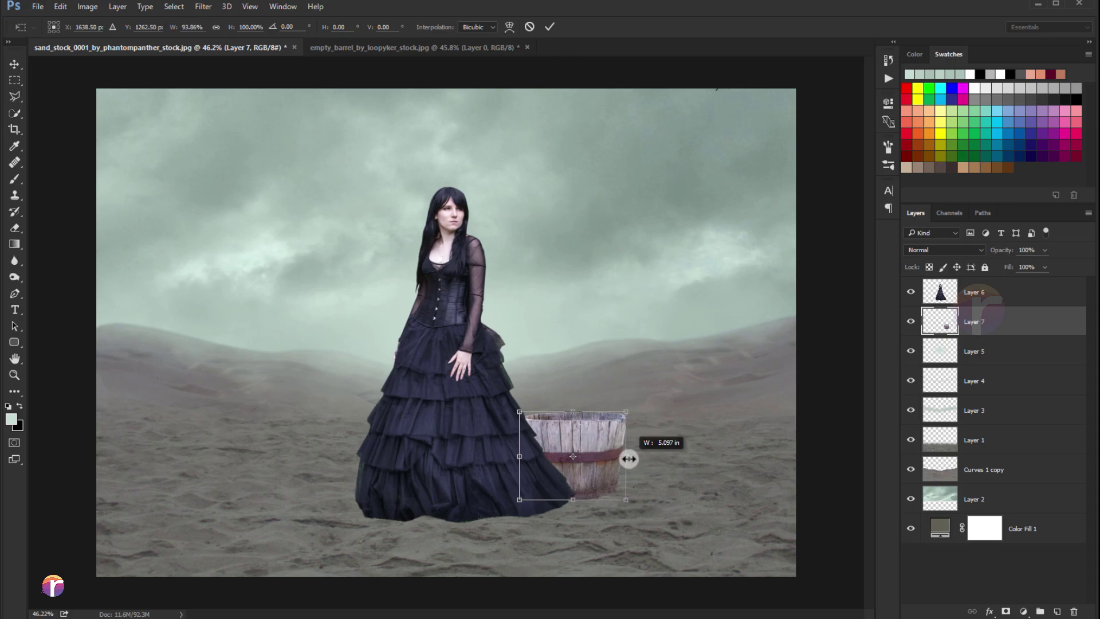
left_click(549, 36)
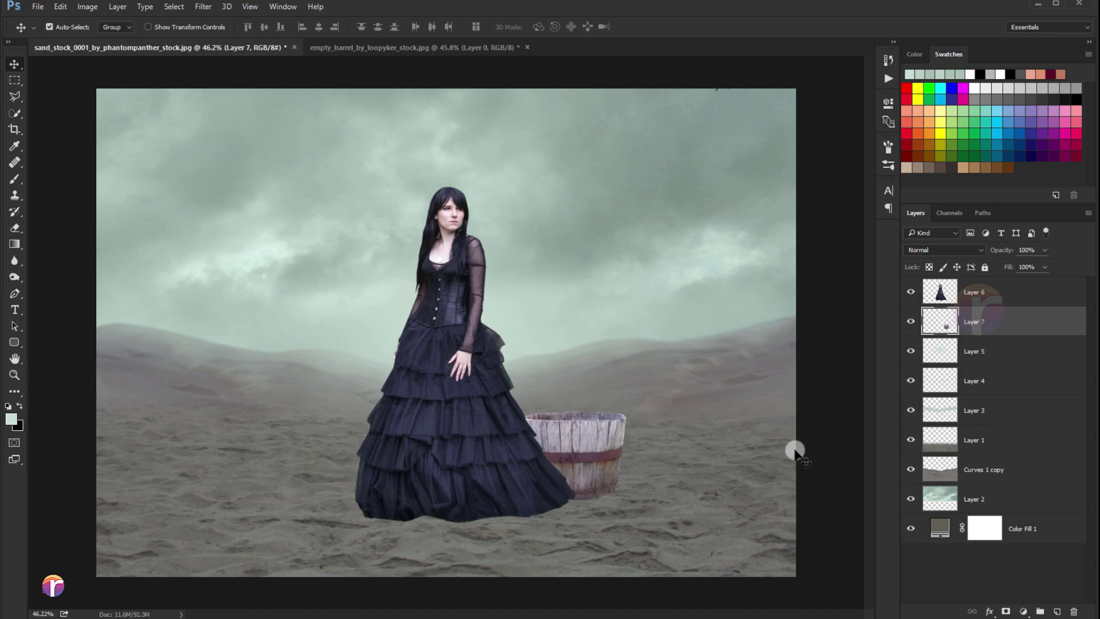
scroll(716, 438, "down", 1)
- Add a Curves adjustment clipped to the barrel that darkens it
left_click(1023, 612)
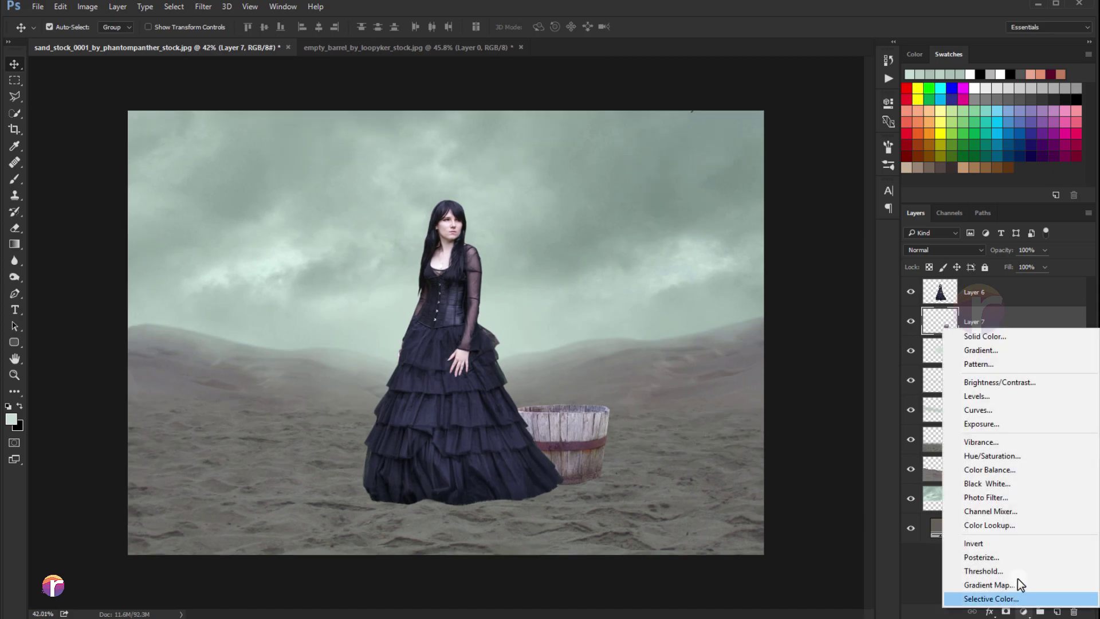
left_click(968, 410)
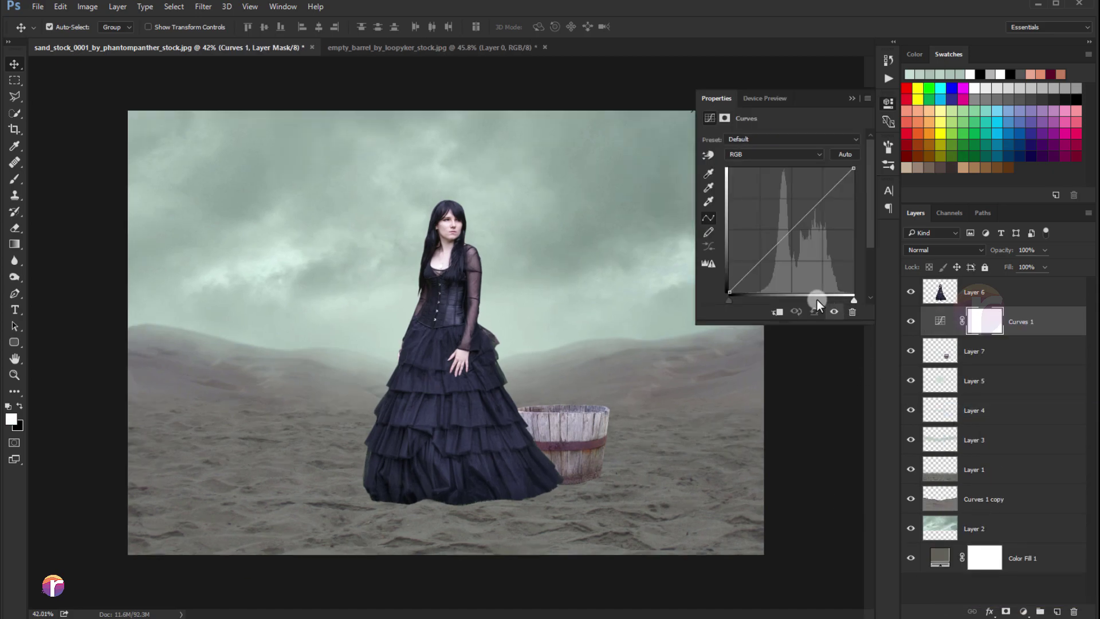
left_click(780, 312)
left_click_drag(852, 170, 851, 216)
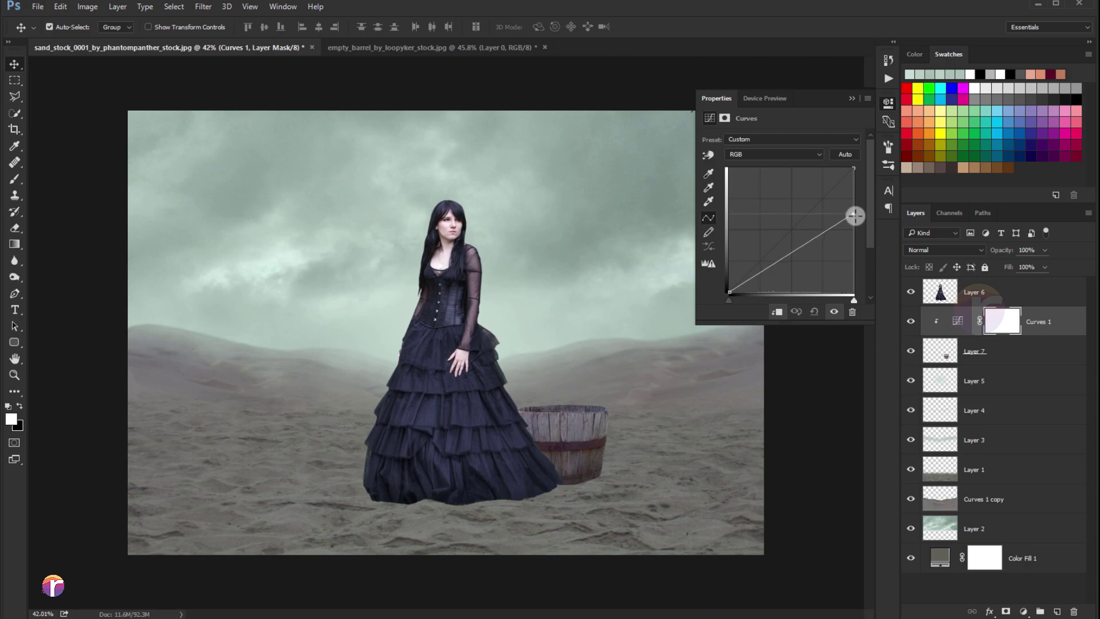
left_click(849, 100)
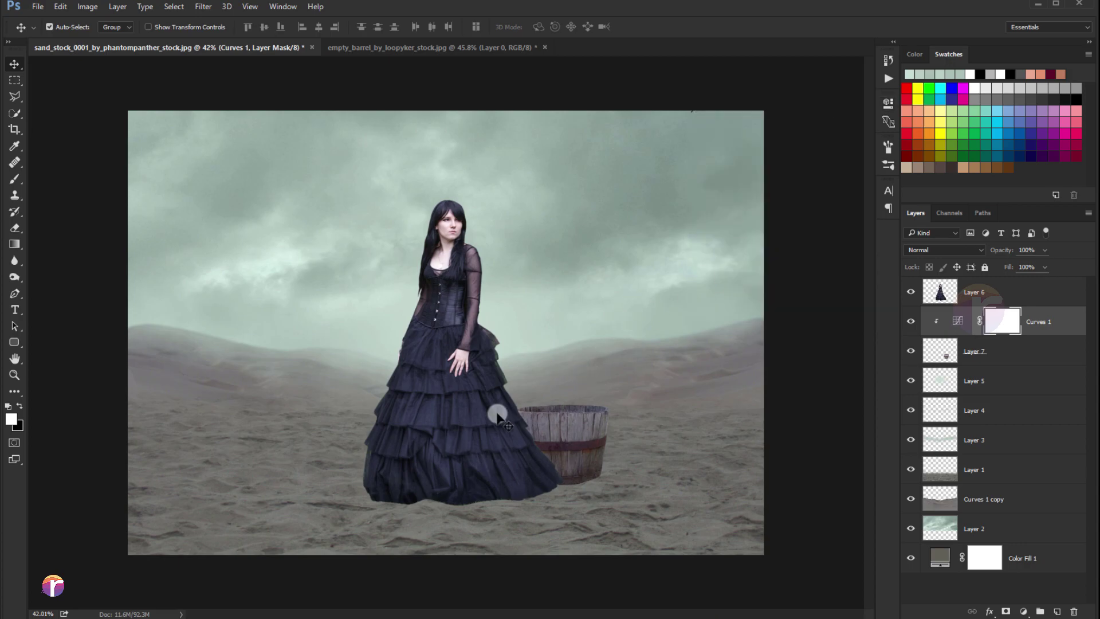
left_click(910, 321)
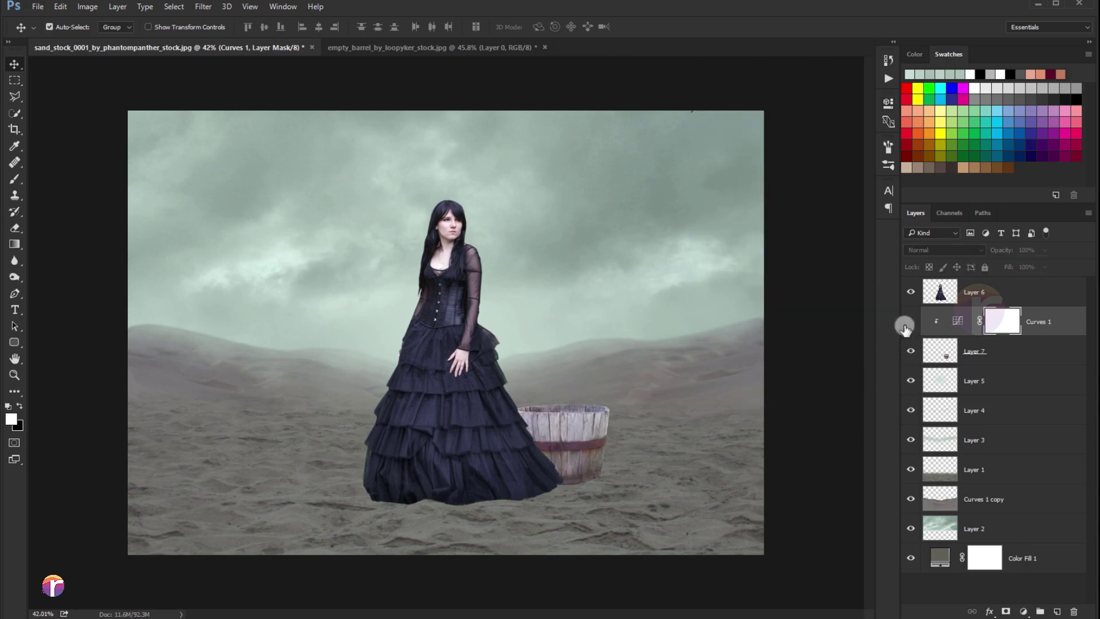
- Paint black on the Curves mask to remove darkening along the barrel rim
scroll(539, 424, "up", 3)
scroll(509, 410, "up", 1)
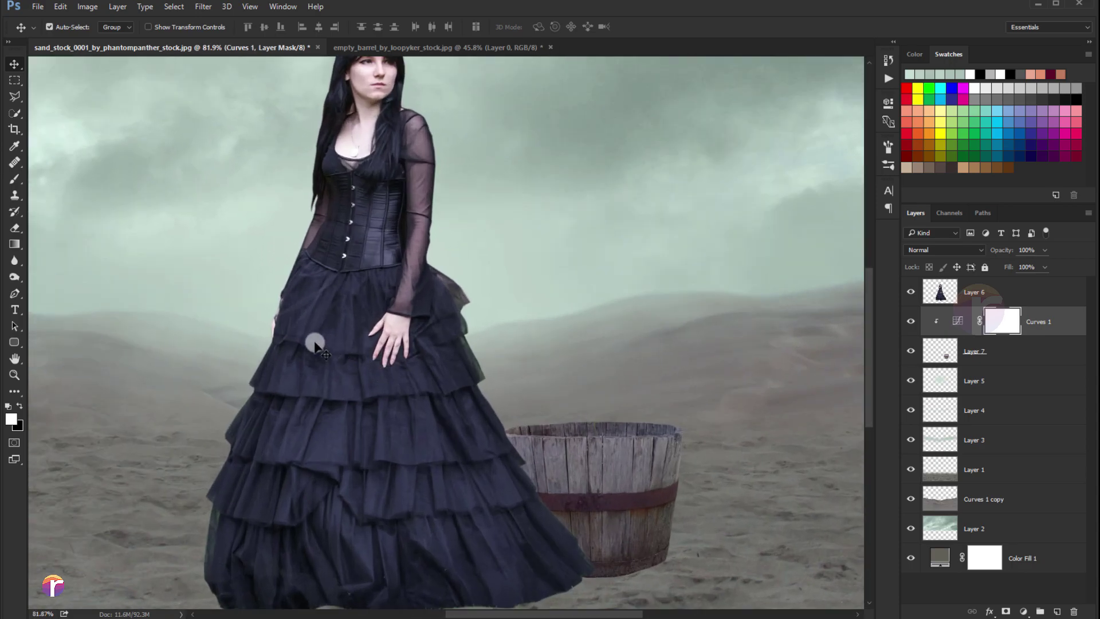
left_click(16, 185)
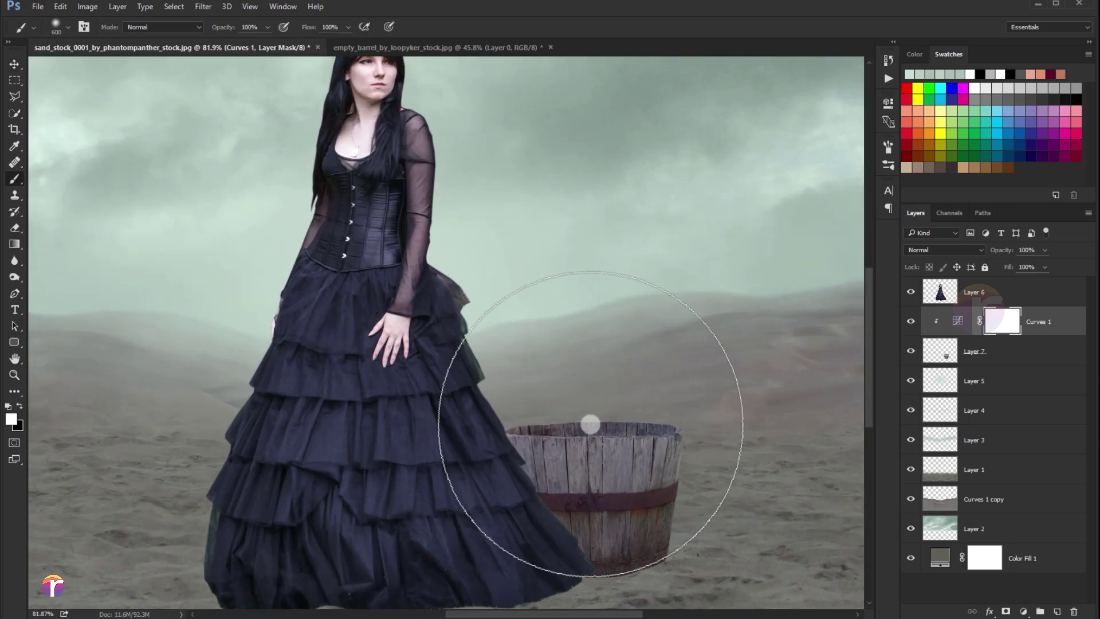
scroll(641, 422, "up", 1)
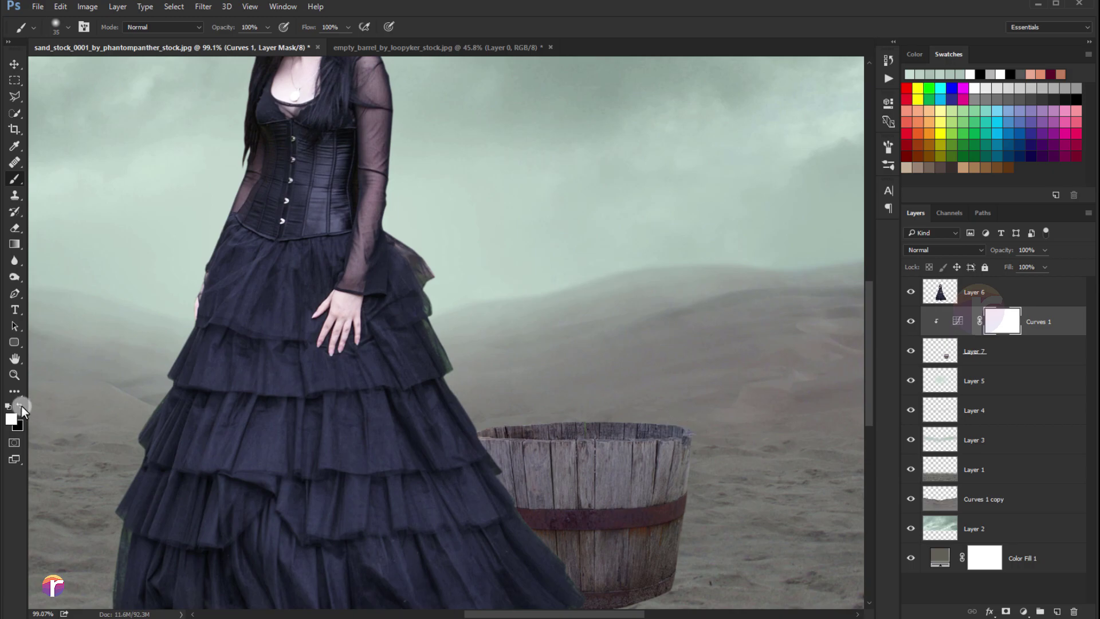
left_click(21, 405)
left_click_drag(669, 420, 677, 422)
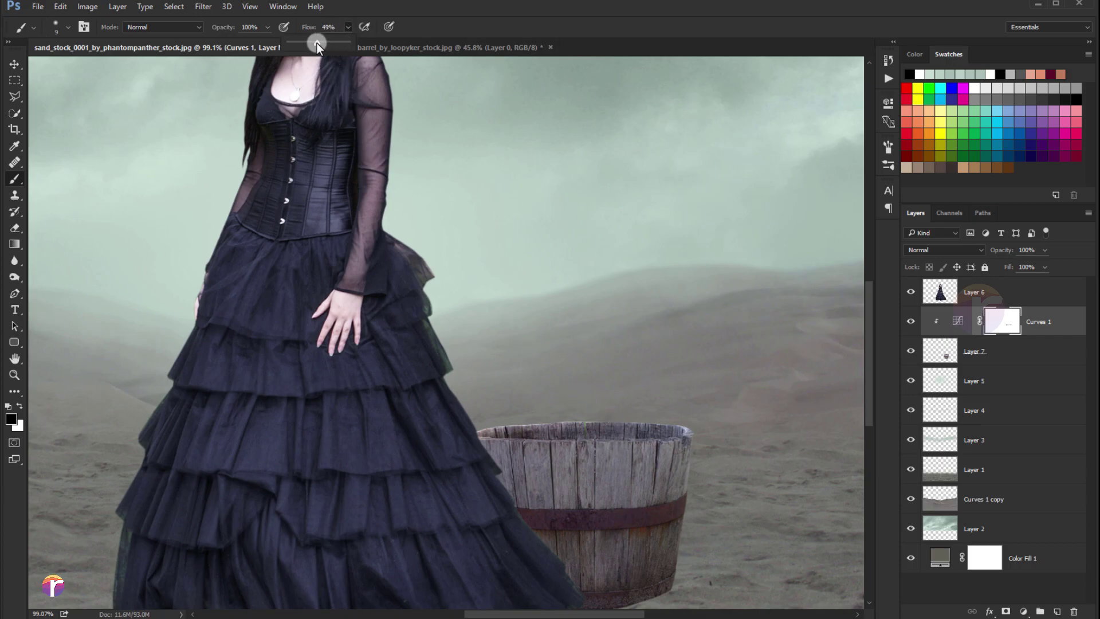
left_click(679, 439)
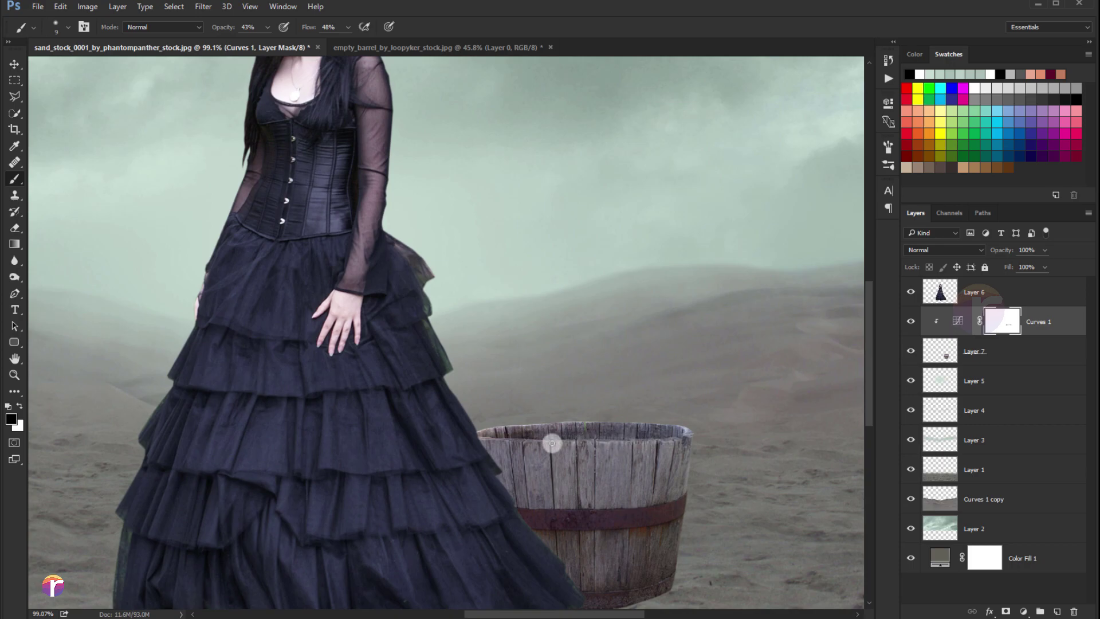
- With brush flow at 23%, soften the Curves mask along the barrel rim
scroll(494, 445, "up", 1)
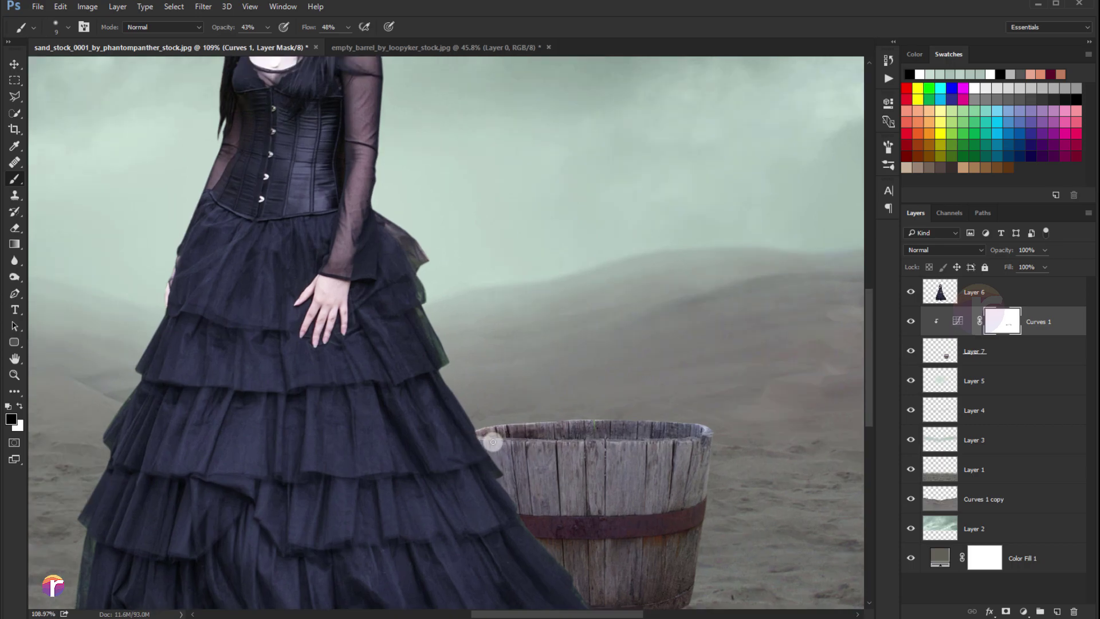
left_click(267, 27)
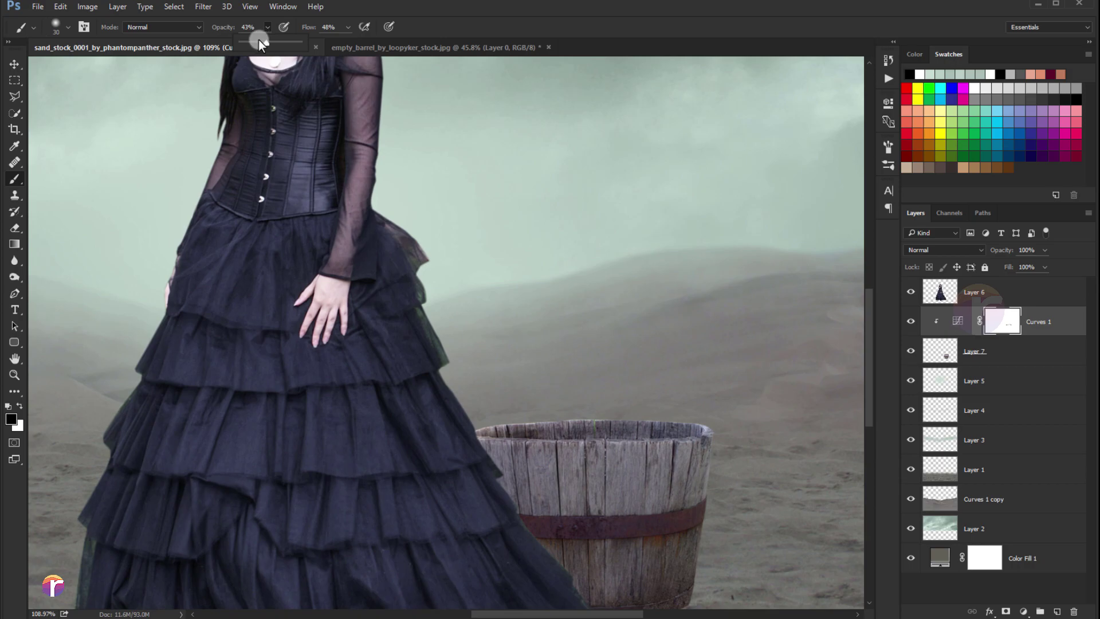
left_click(346, 29)
left_click_drag(332, 43, 330, 43)
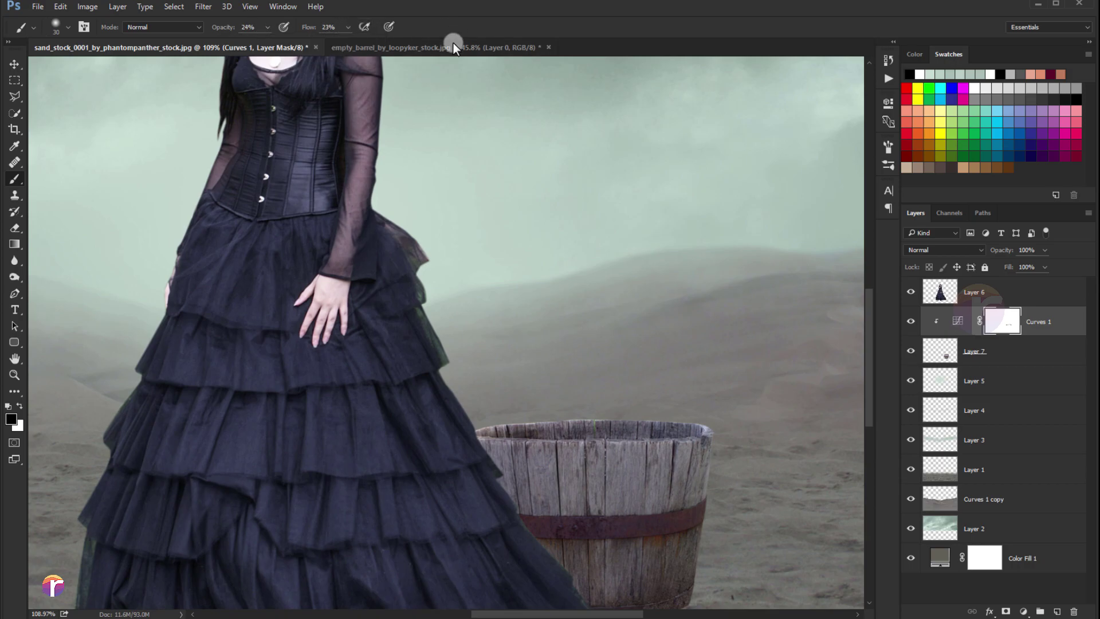
mouse_move(500, 447)
left_mouse_down()
mouse_move(709, 449)
mouse_move(626, 418)
mouse_move(461, 429)
left_mouse_up()
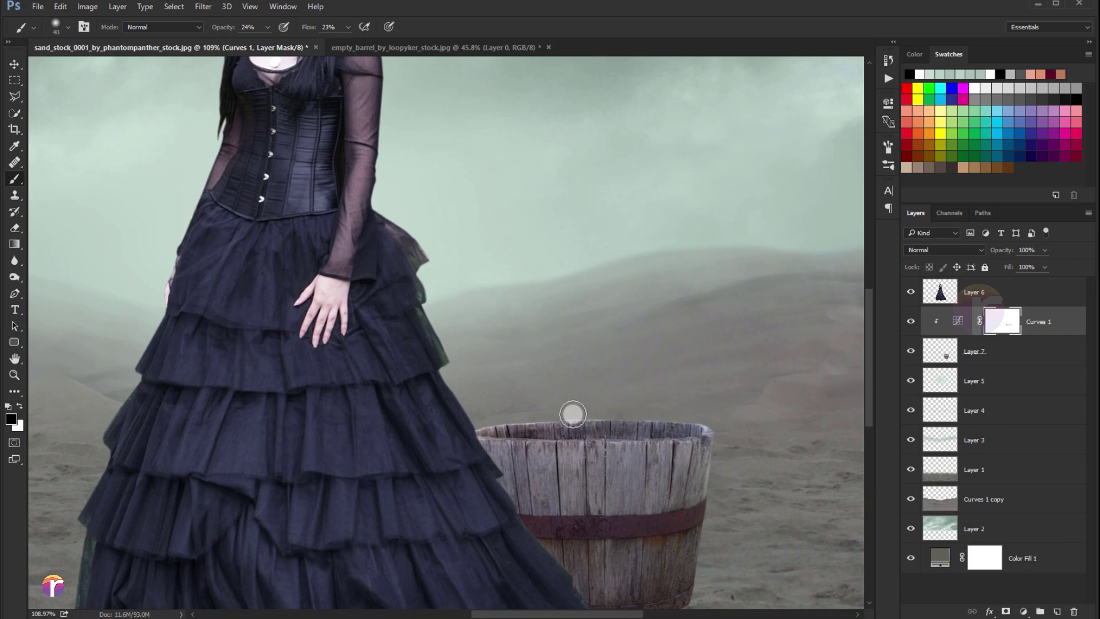
scroll(567, 452, "down", 3)
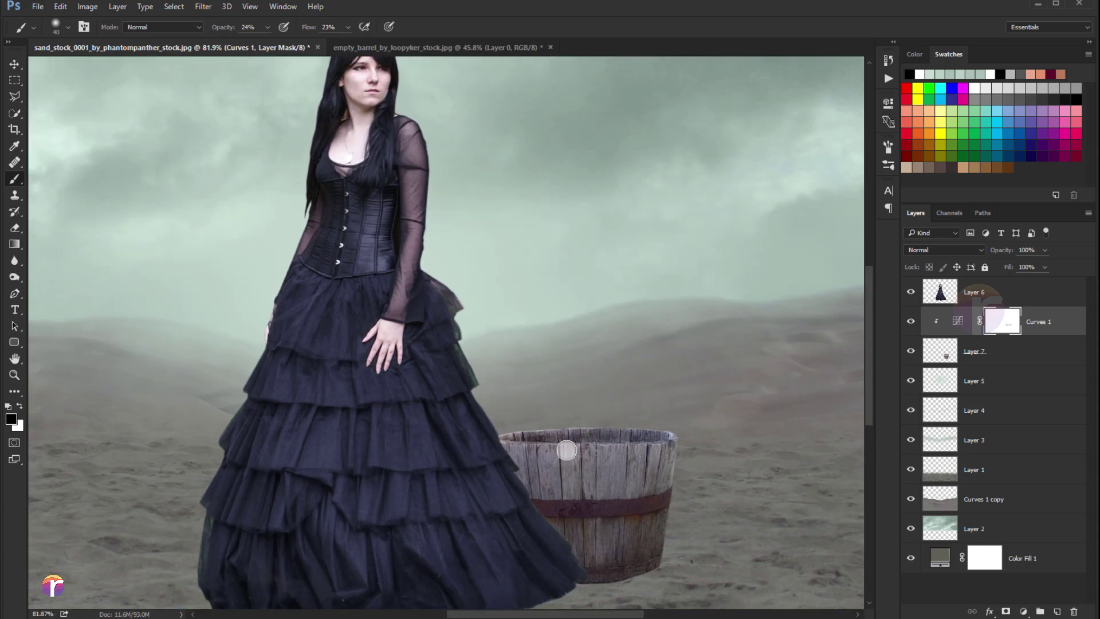
left_click(911, 319)
left_click(911, 320)
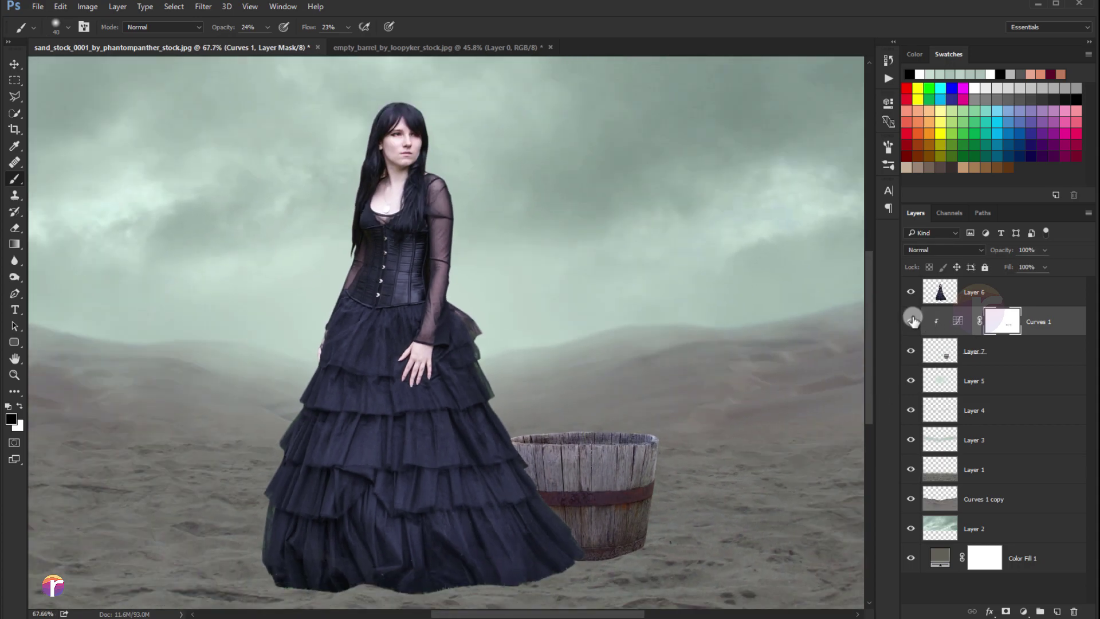
scroll(588, 338, "down", 1)
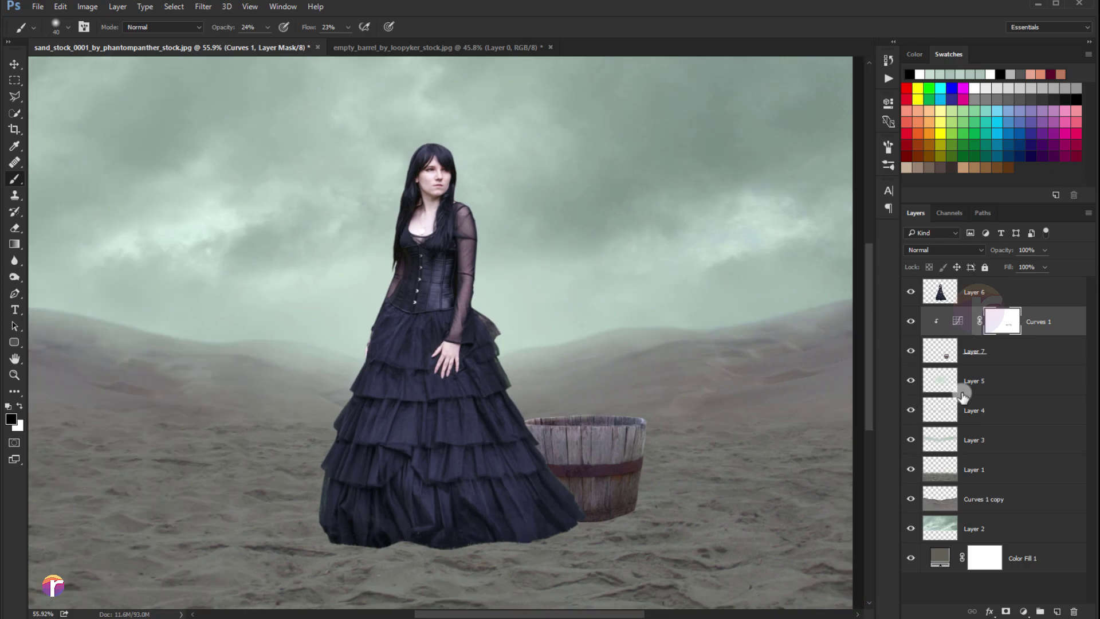
left_click(994, 384)
scroll(674, 416, "down", 1)
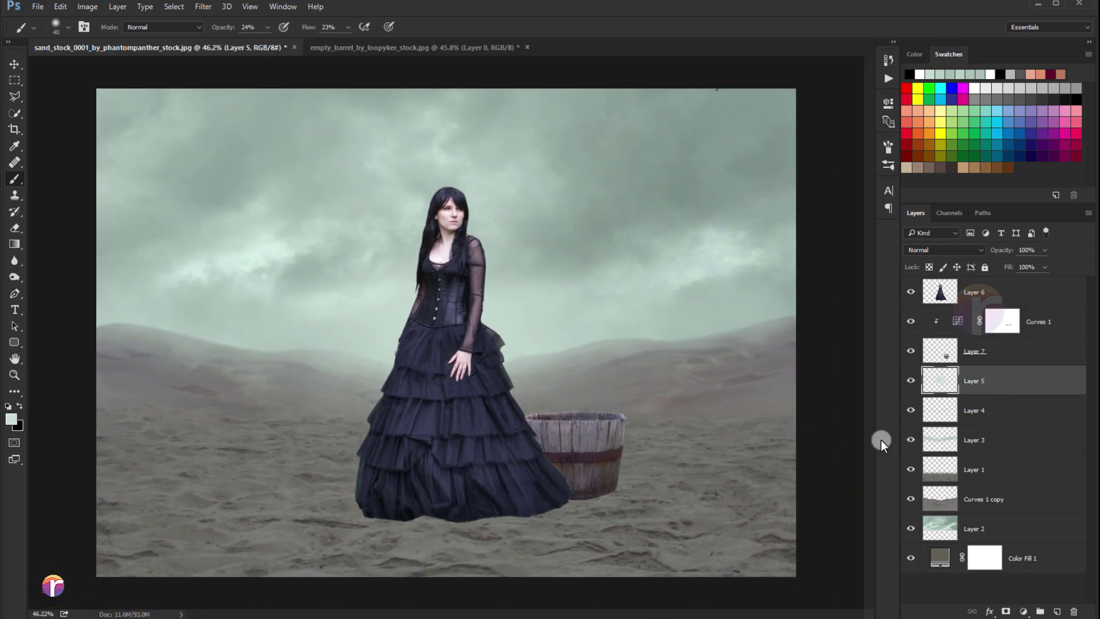
- Add a new layer clipped to the barrel, filled with 50% gray, in Overlay mode
left_click(1014, 351)
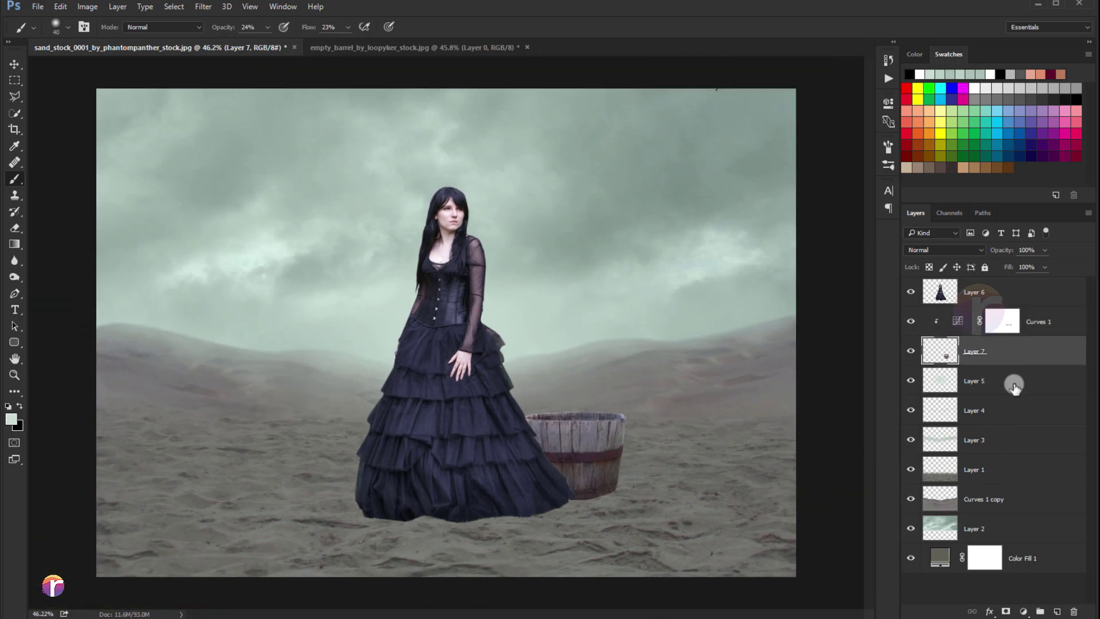
left_click(1058, 609)
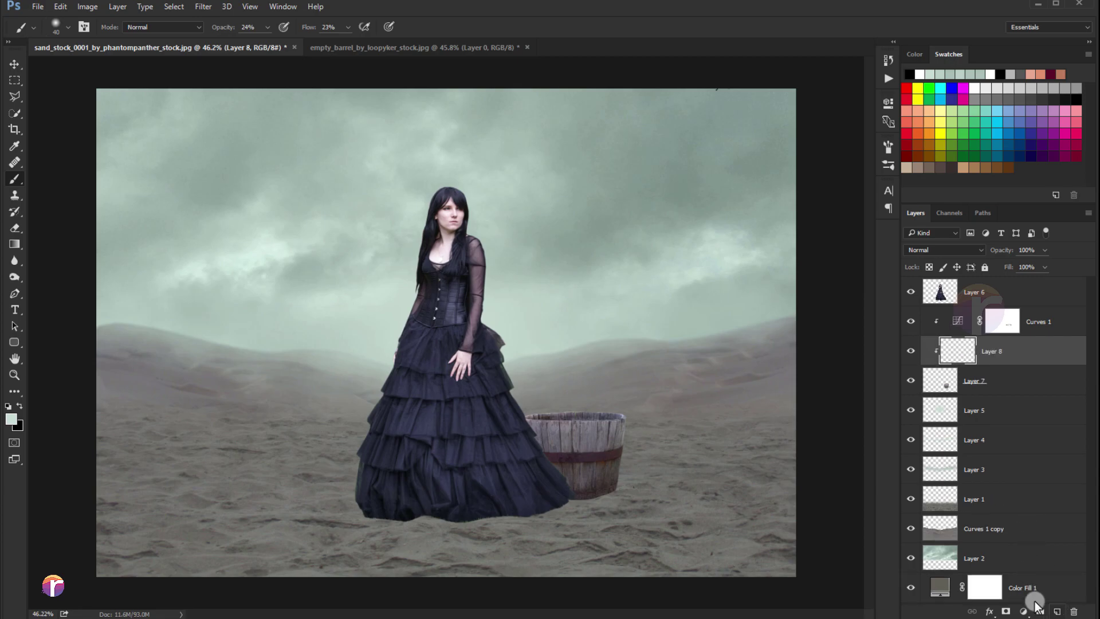
left_click(60, 6)
left_click(74, 187)
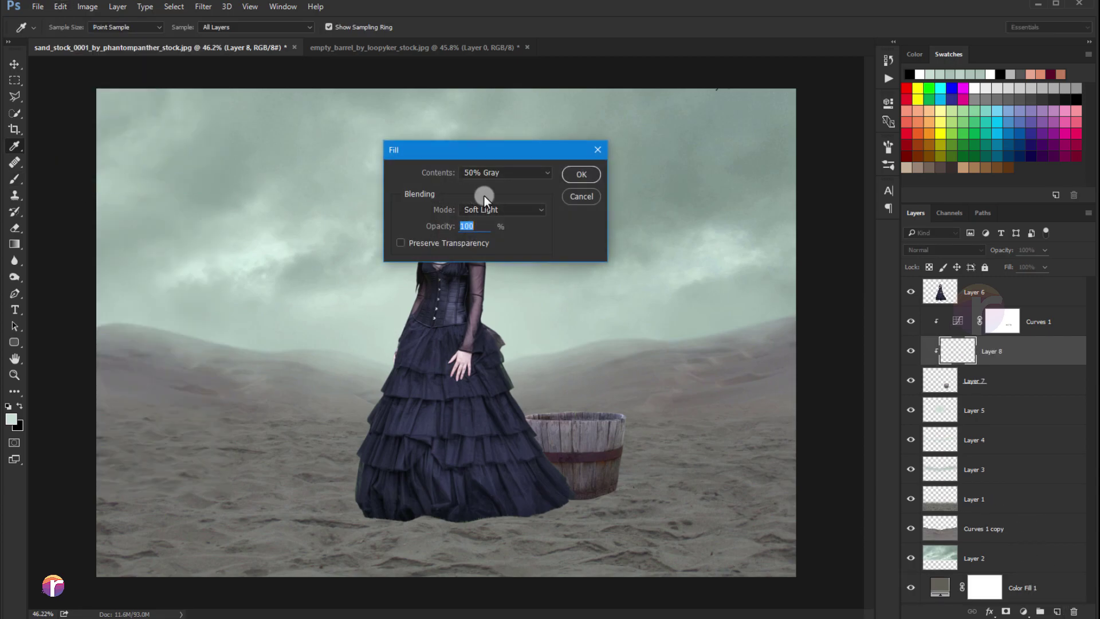
left_click(569, 177)
key("b")
left_click(940, 250)
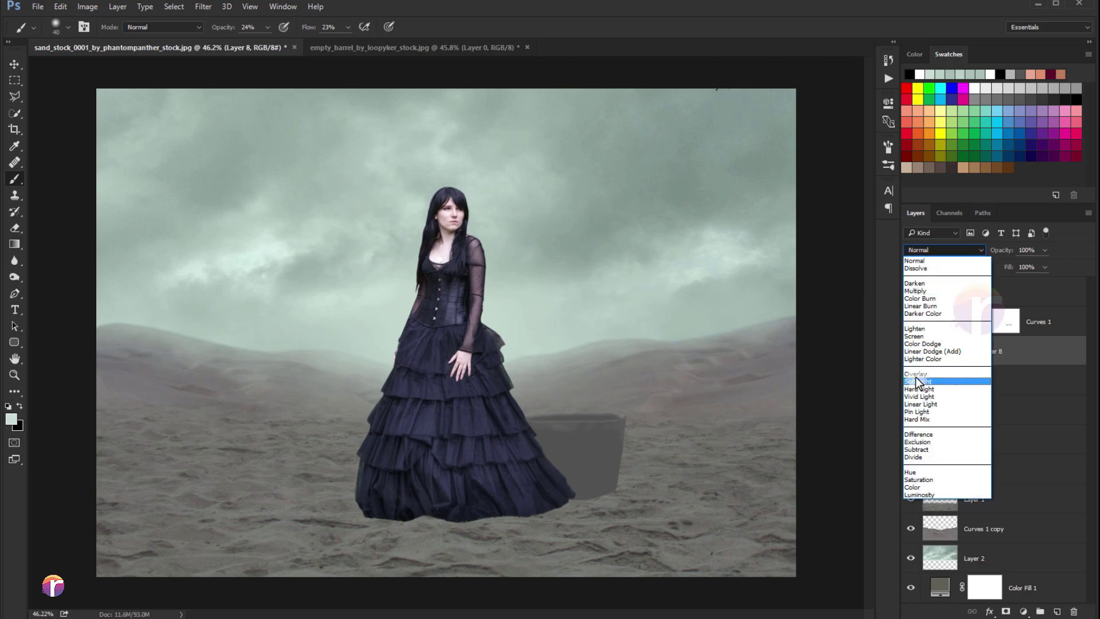
left_click(929, 383)
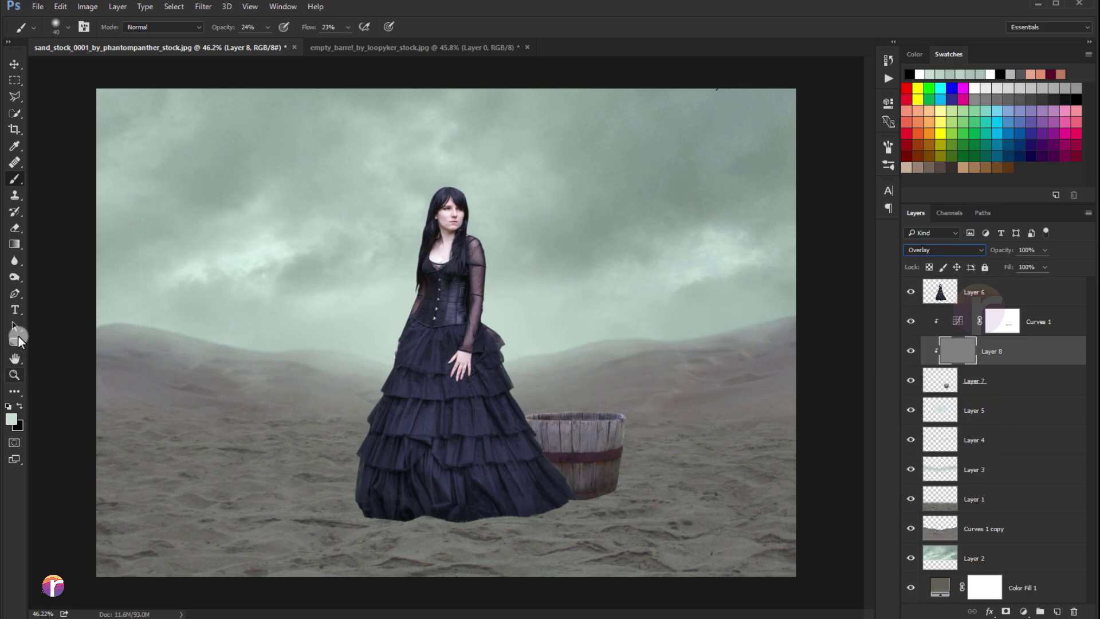
- Zoom in and burn shadows into the barrel wood along the dress edge
left_click(14, 374)
mouse_move(550, 465)
left_mouse_down()
mouse_move(609, 457)
mouse_move(498, 398)
left_mouse_up()
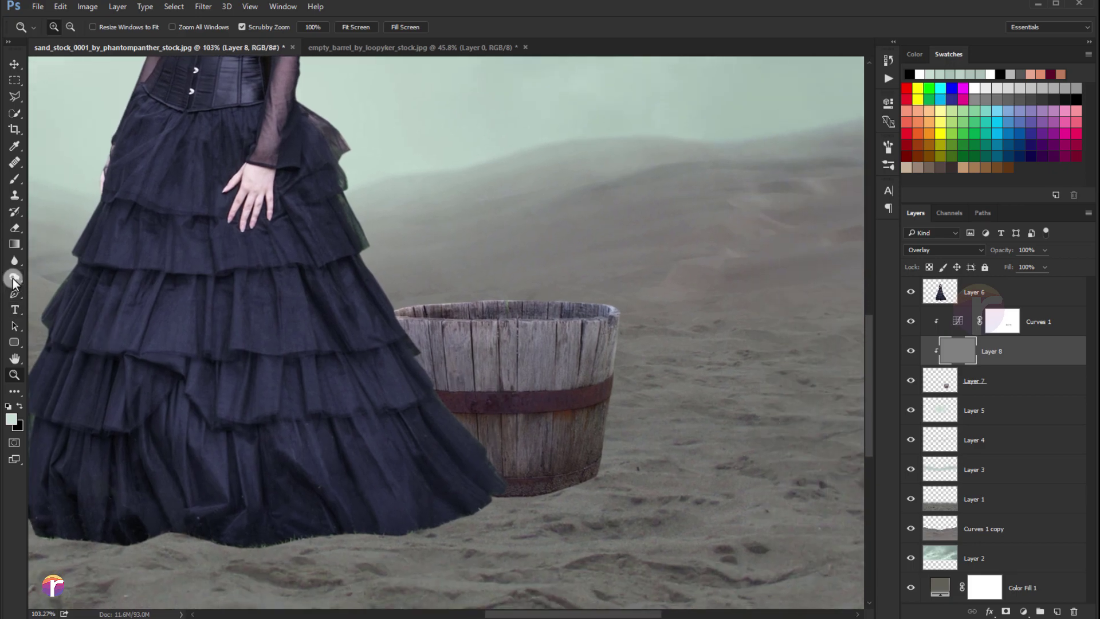
left_click(15, 277)
left_click(57, 290)
mouse_move(529, 456)
left_mouse_down()
mouse_move(523, 432)
mouse_move(508, 437)
mouse_move(544, 373)
mouse_move(522, 369)
mouse_move(555, 361)
mouse_move(584, 371)
mouse_move(435, 367)
mouse_move(496, 467)
mouse_move(445, 422)
left_mouse_up()
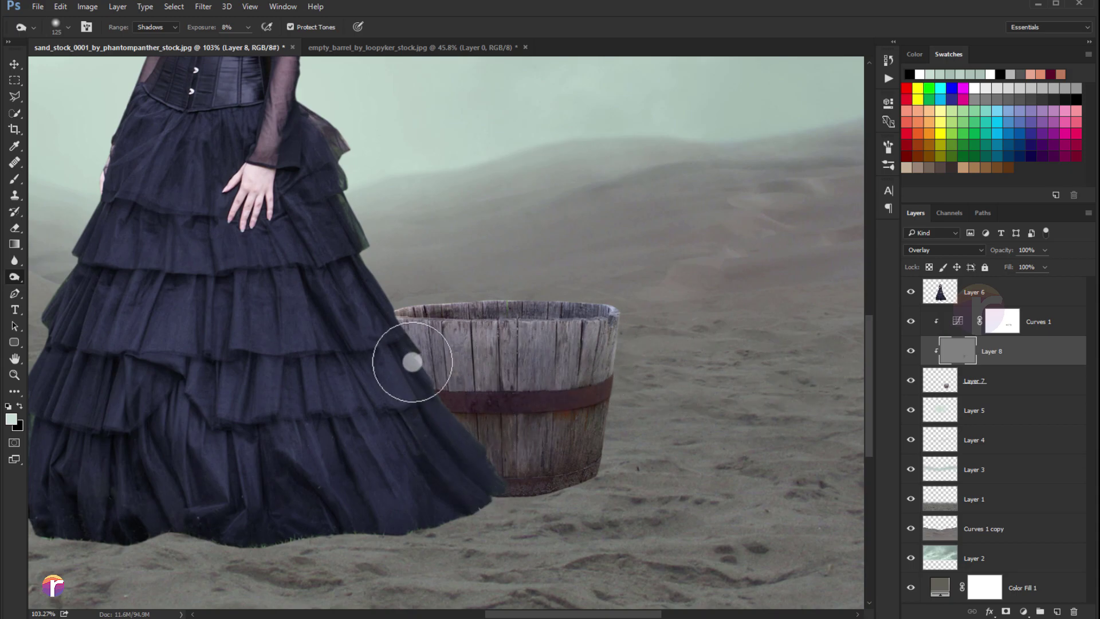
key("bracketleft")
key("bracketleft")
key("bracketleft")
left_click_drag(415, 371, 487, 456)
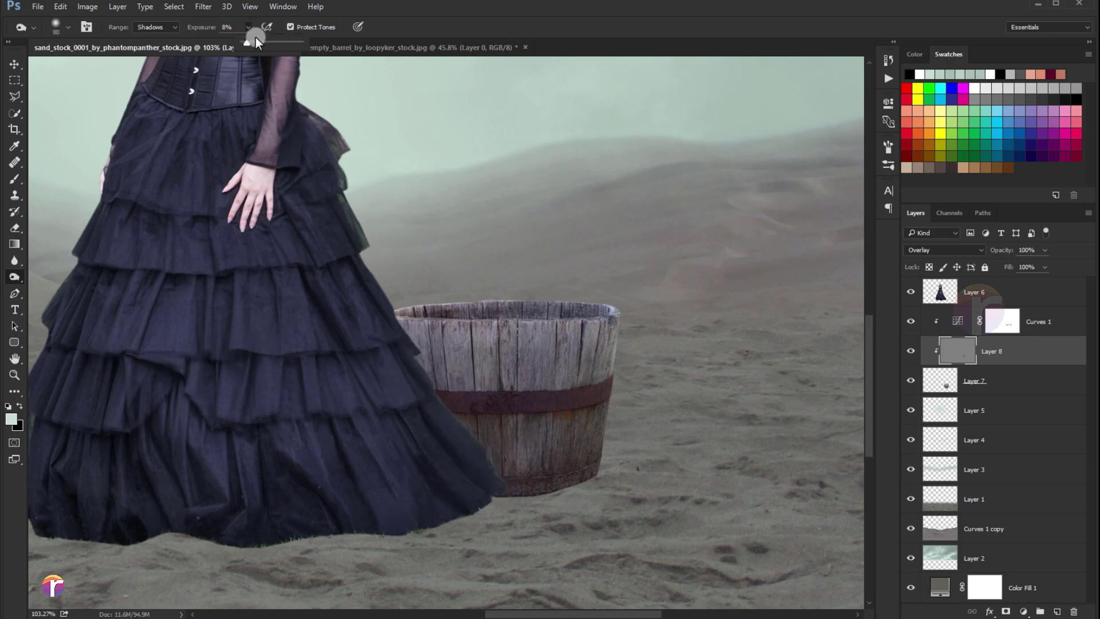
mouse_move(490, 384)
left_mouse_down()
mouse_move(457, 427)
mouse_move(476, 444)
mouse_move(401, 347)
mouse_move(491, 472)
mouse_move(467, 472)
mouse_move(543, 495)
mouse_move(445, 432)
mouse_move(457, 417)
mouse_move(406, 374)
left_mouse_up()
- Burn the barrel's edges darker and set the shading layer opacity to 76%
scroll(406, 374, "down", 1)
scroll(441, 459, "down", 1)
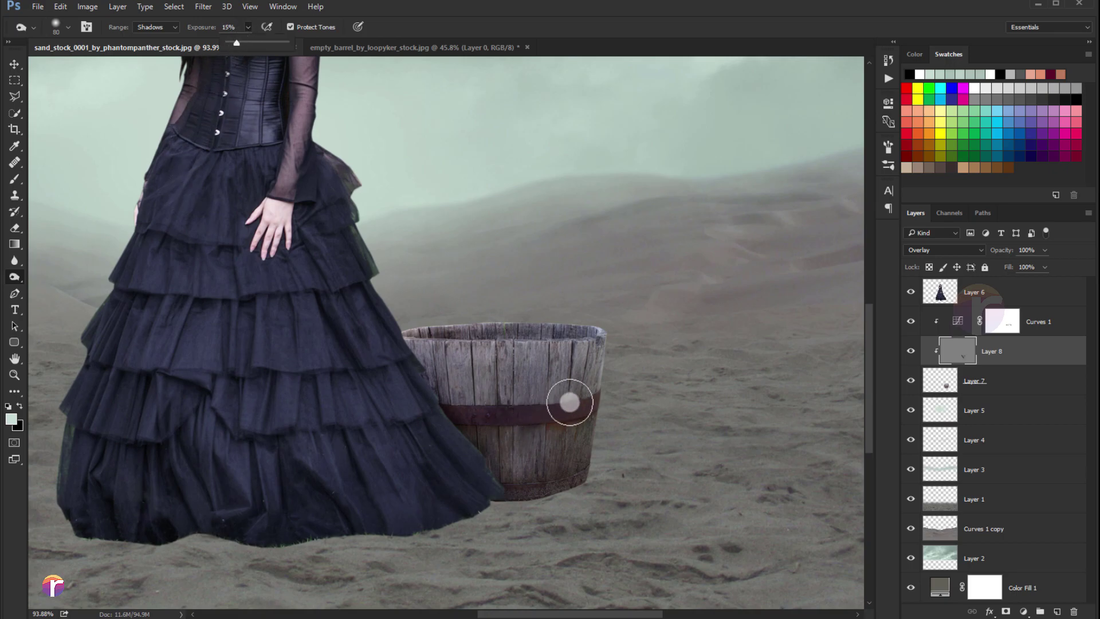
mouse_move(572, 401)
left_mouse_down()
mouse_move(550, 464)
mouse_move(499, 491)
mouse_move(568, 391)
mouse_move(523, 378)
mouse_move(523, 393)
mouse_move(452, 418)
mouse_move(559, 349)
mouse_move(523, 386)
mouse_move(646, 434)
left_mouse_up()
scroll(646, 434, "down", 1)
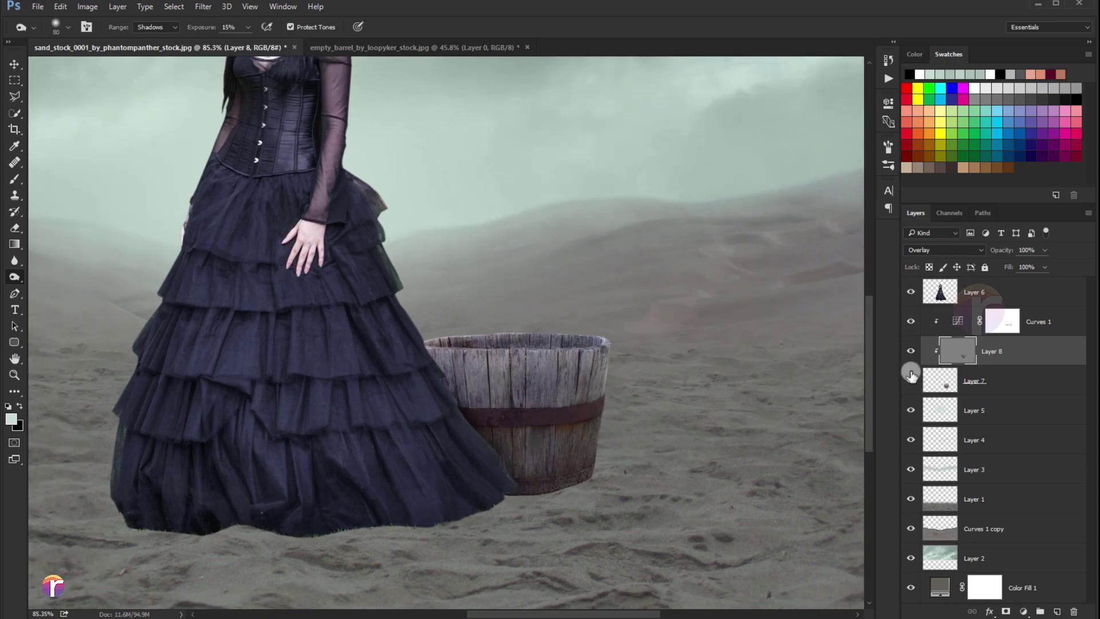
left_click(910, 351)
scroll(613, 418, "down", 3)
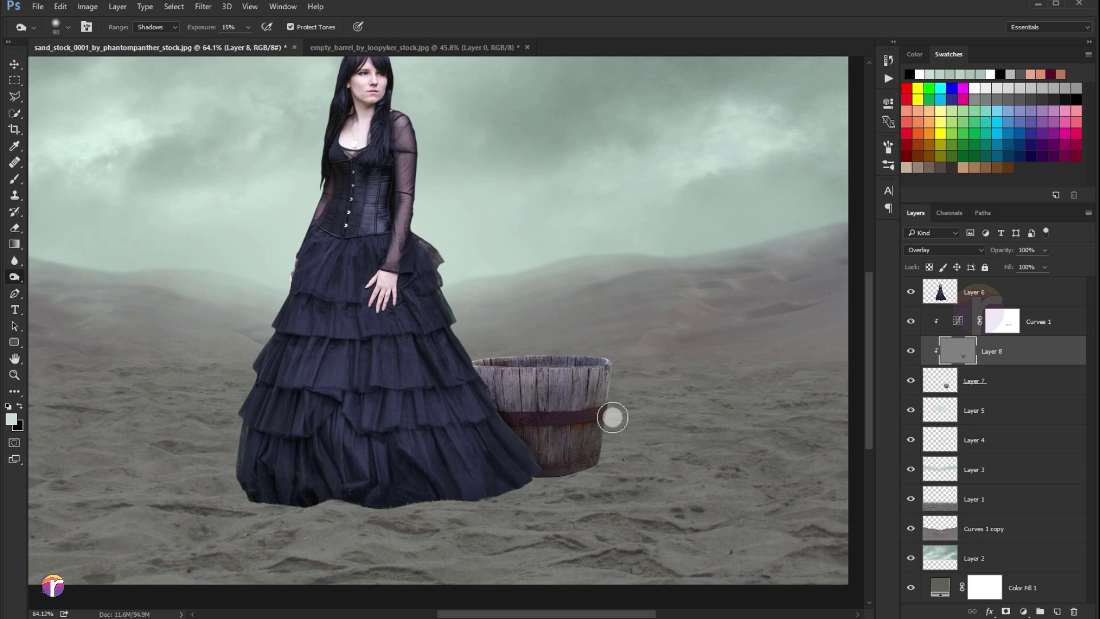
scroll(583, 418, "up", 2)
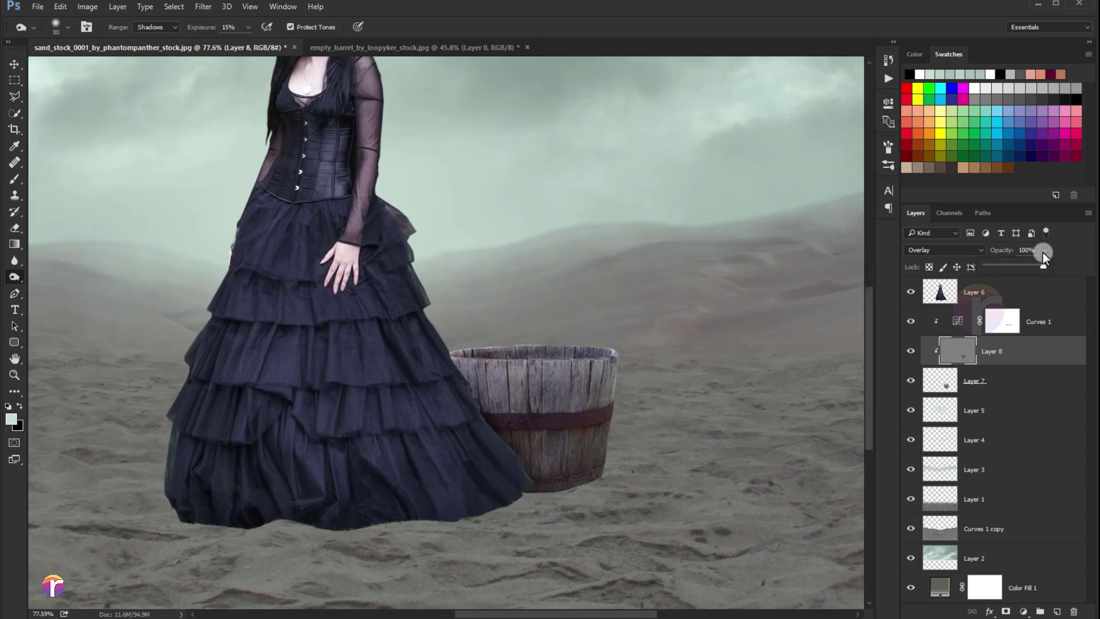
left_click_drag(1030, 266, 1026, 266)
scroll(550, 384, "down", 1)
scroll(550, 384, "down", 2)
scroll(541, 414, "up", 1)
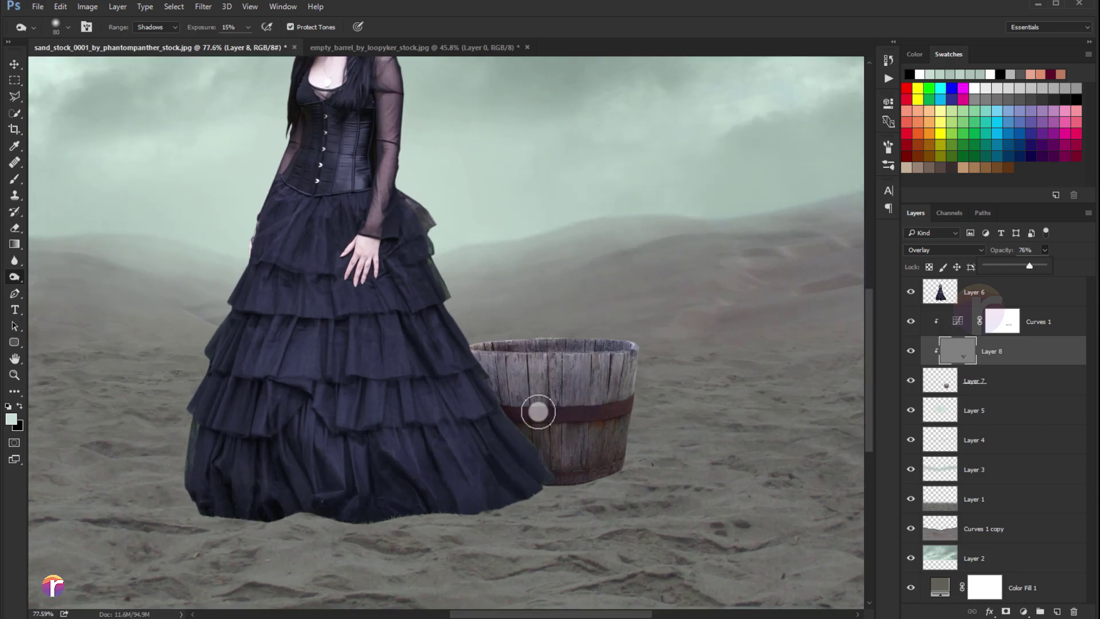
scroll(538, 411, "up", 1)
- Review the barrel layers with the Move tool, ending with Layer 7 selected
left_click(965, 295)
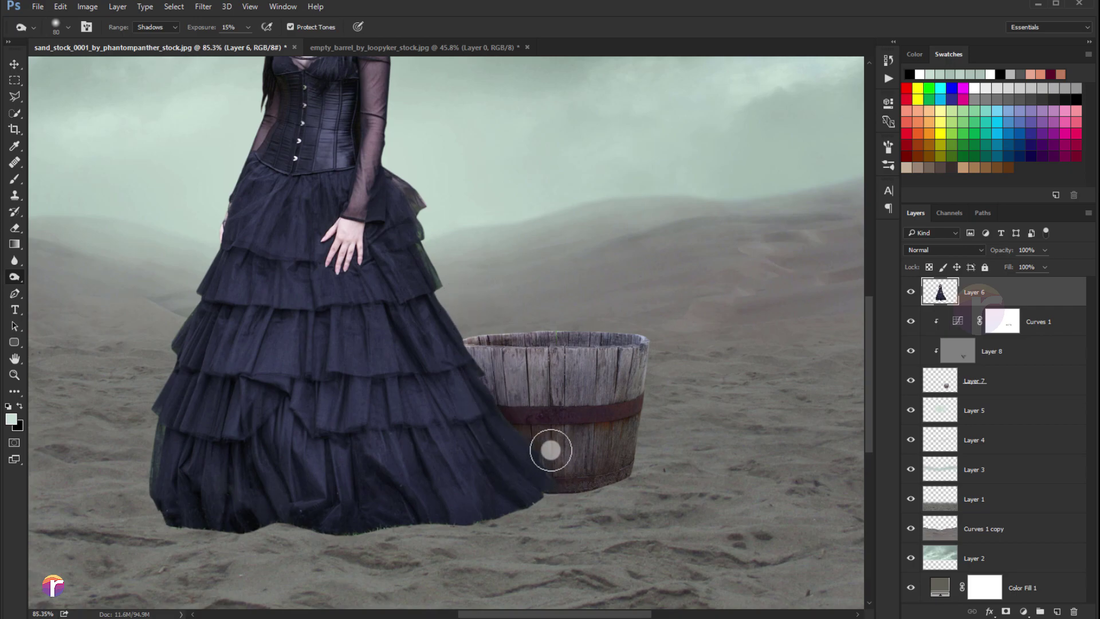
scroll(595, 410, "down", 2)
scroll(596, 410, "down", 1)
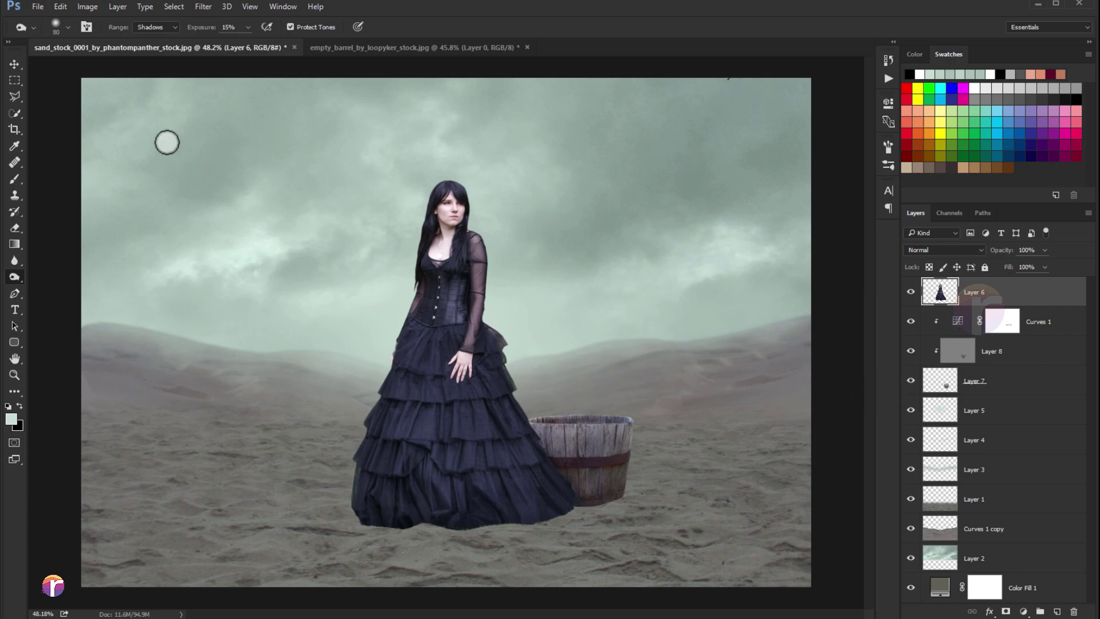
left_click(14, 64)
scroll(619, 427, "up", 1)
scroll(619, 427, "up", 1)
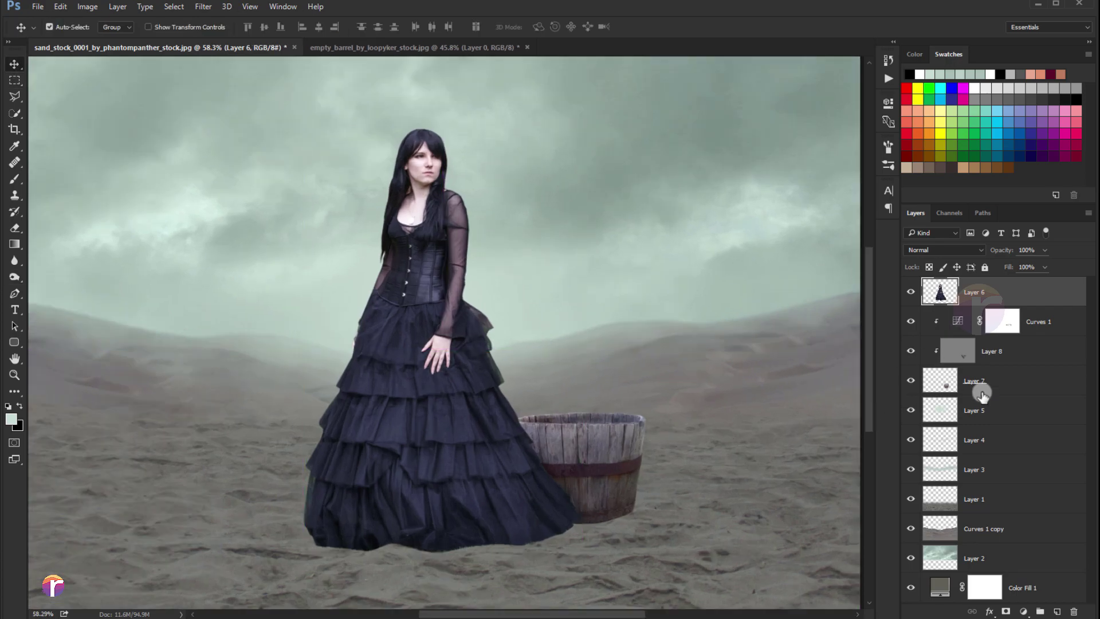
left_click(1025, 327)
left_click(978, 382)
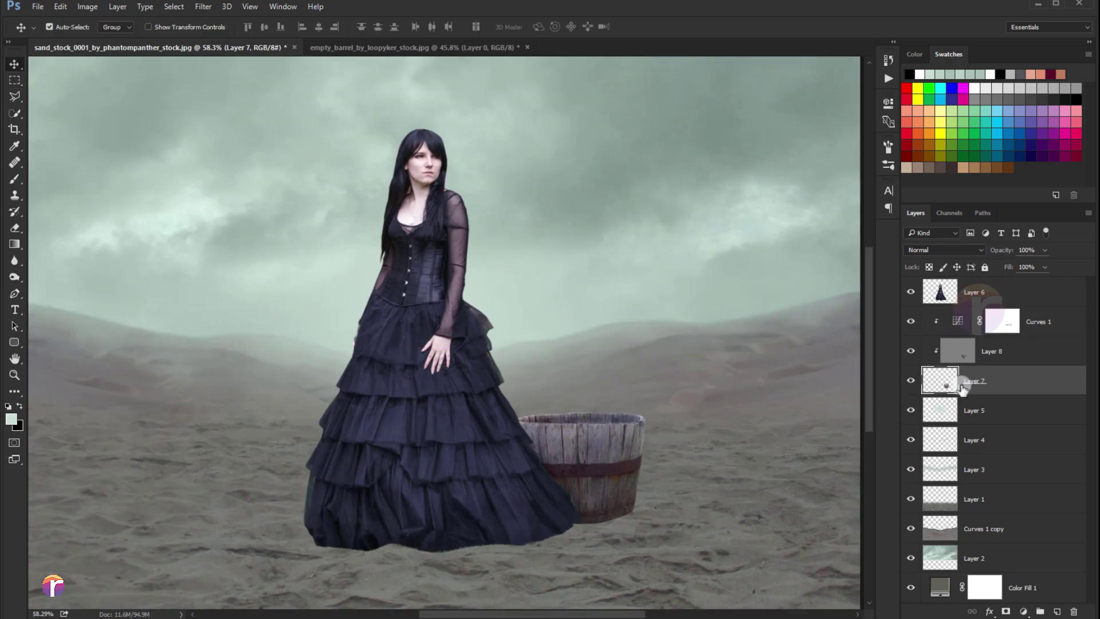
left_click_drag(929, 392, 817, 391)
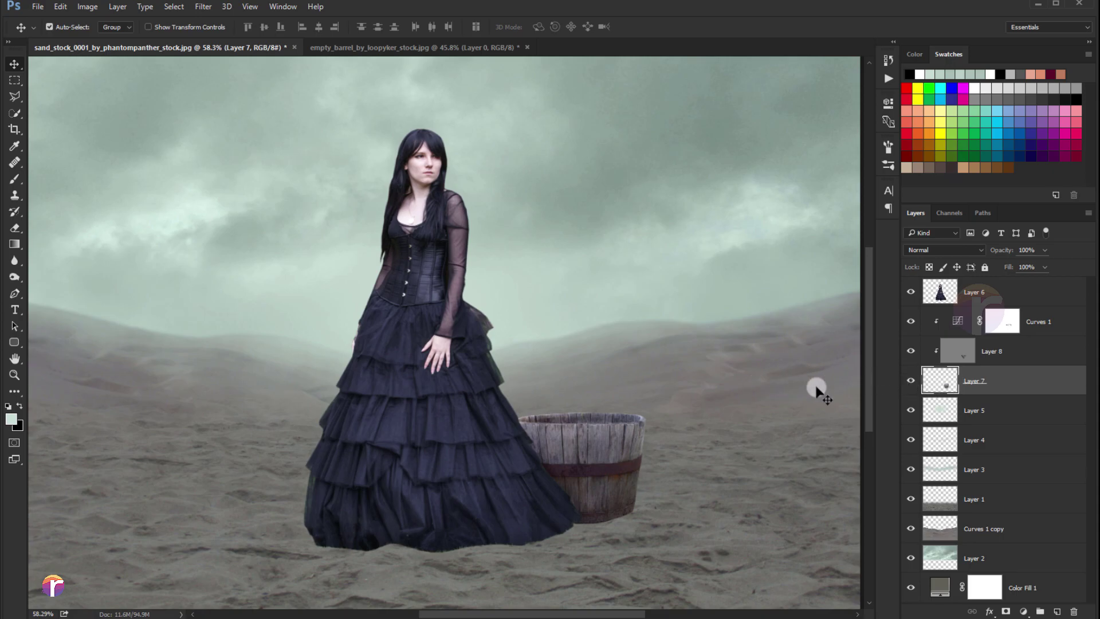
left_click(980, 359)
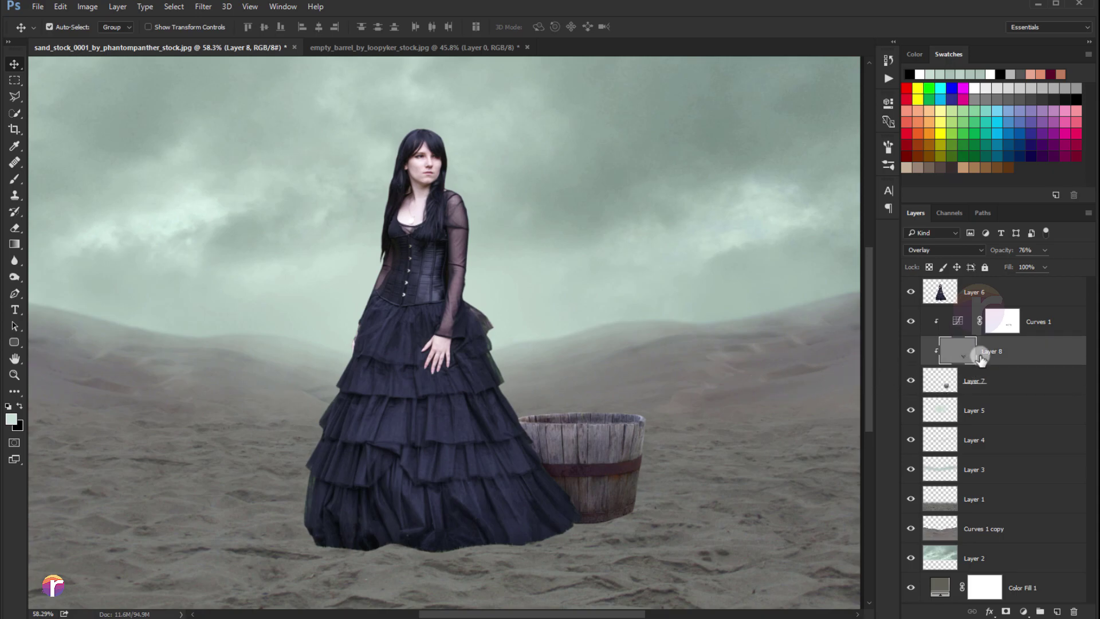
left_click(967, 382)
scroll(704, 378, "down", 1)
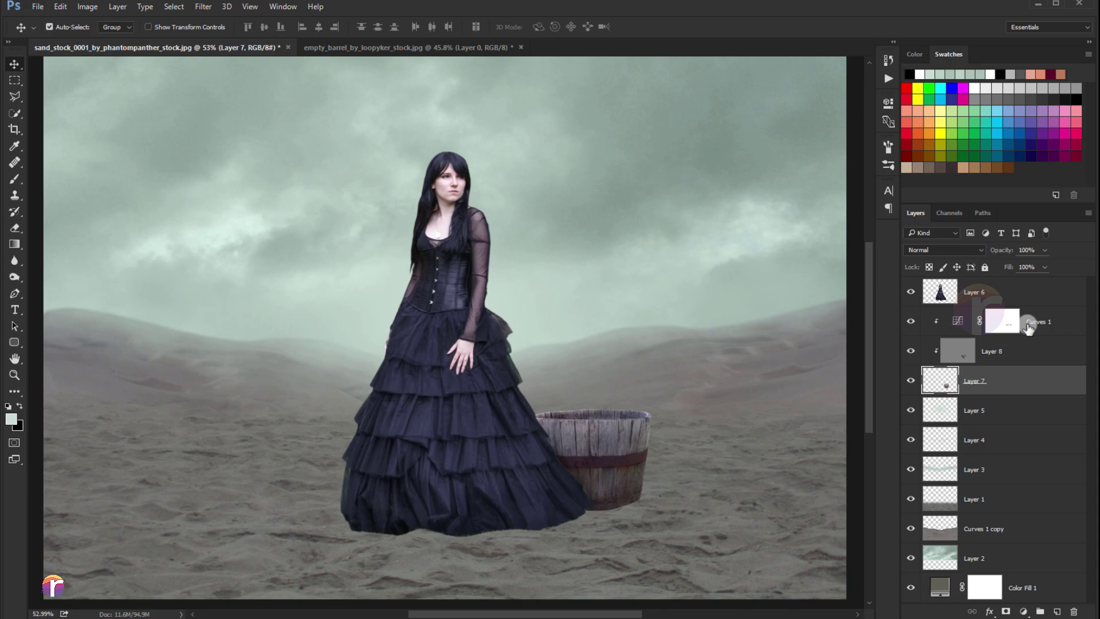
- Duplicate the barrel with its Curves, move the copy left of the dress, and merge them
left_click(1028, 327, "ctrl")
key("ctrl+j")
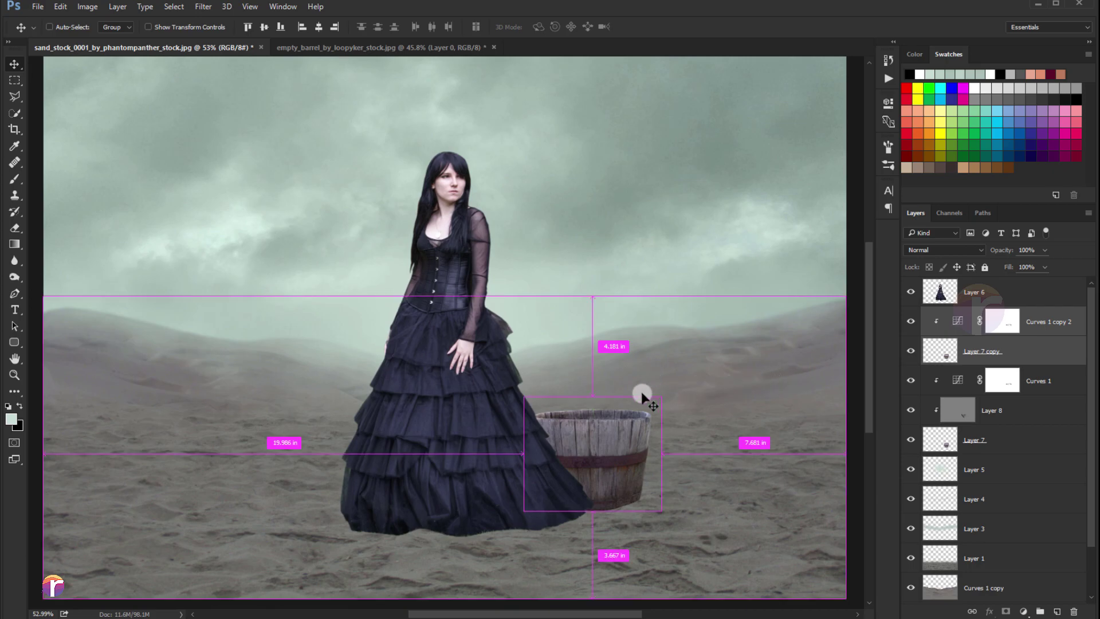
key("ctrl+t")
mouse_move(607, 423)
left_mouse_down()
mouse_move(321, 428)
mouse_move(333, 437)
left_mouse_up()
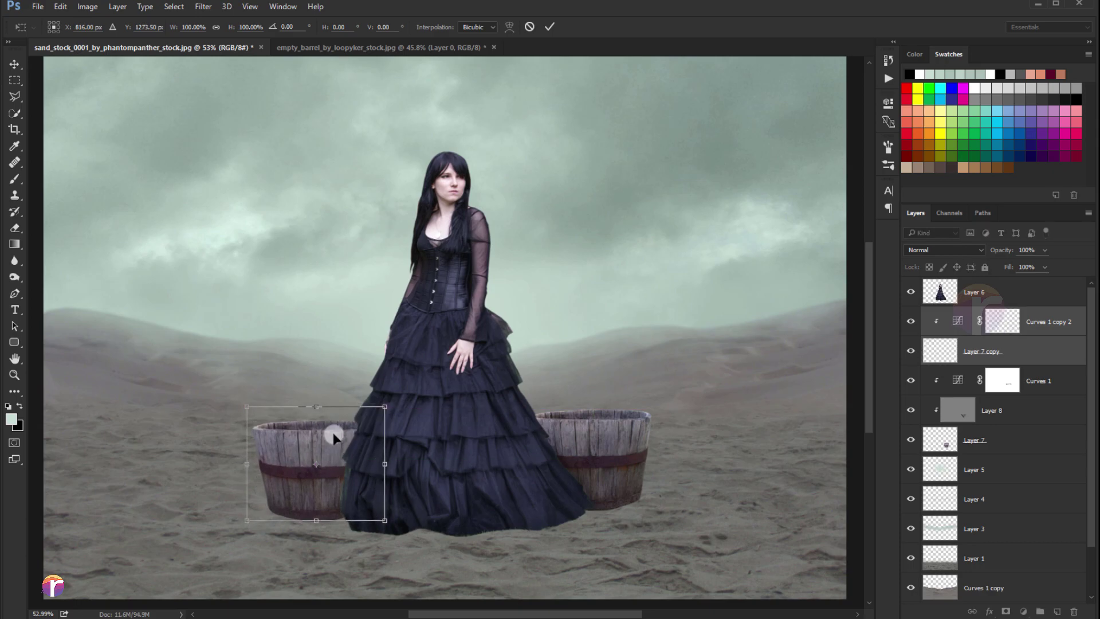
left_click_drag(332, 432, 333, 428)
left_click(548, 27)
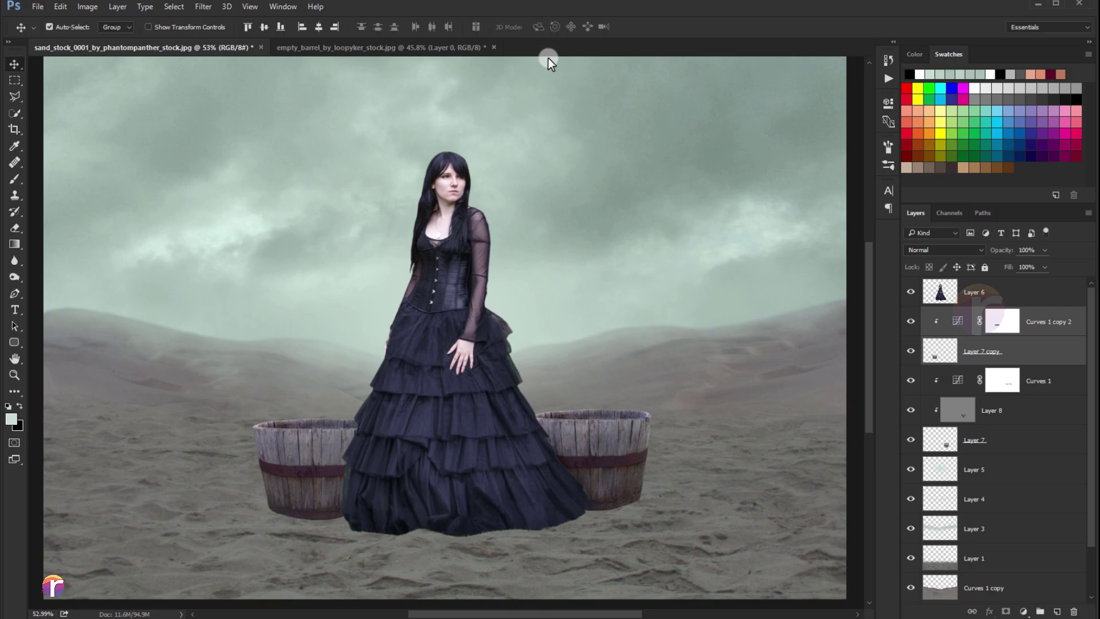
left_click(1038, 322)
key("ctrl+e")
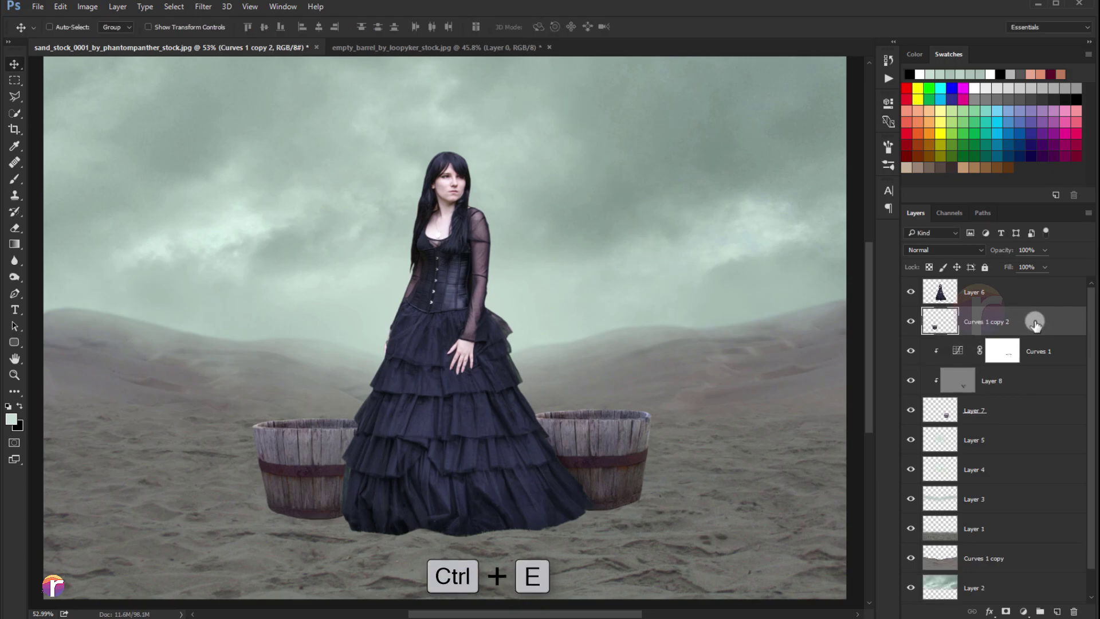
left_click(911, 322)
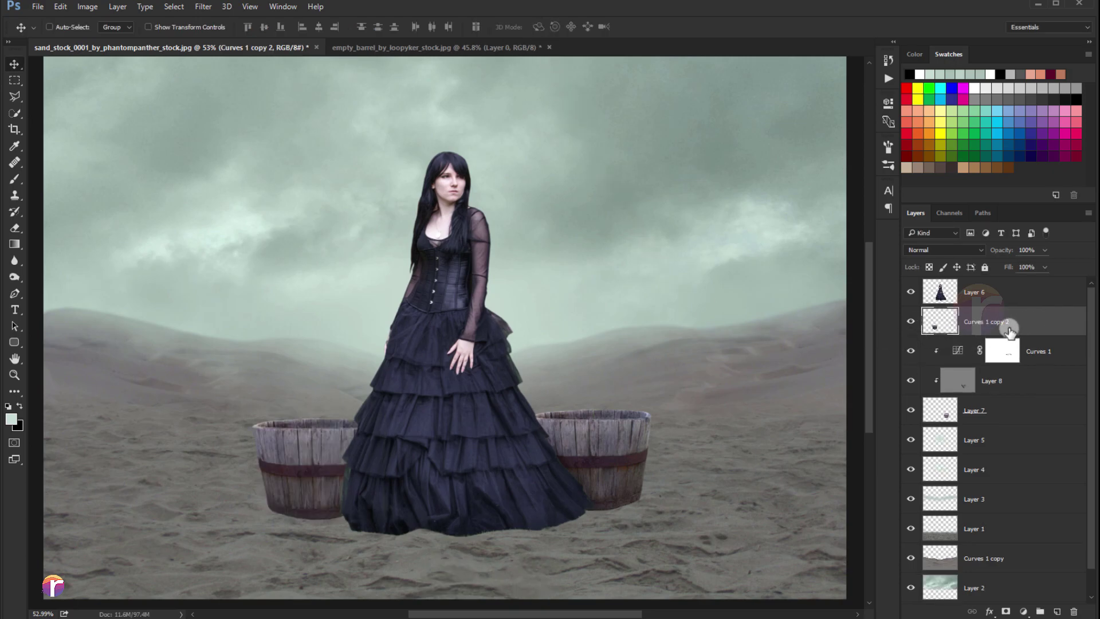
- Duplicate the left barrel and shrink the copy in front of the original barrel
key("ctrl+j")
key("ctrl+t")
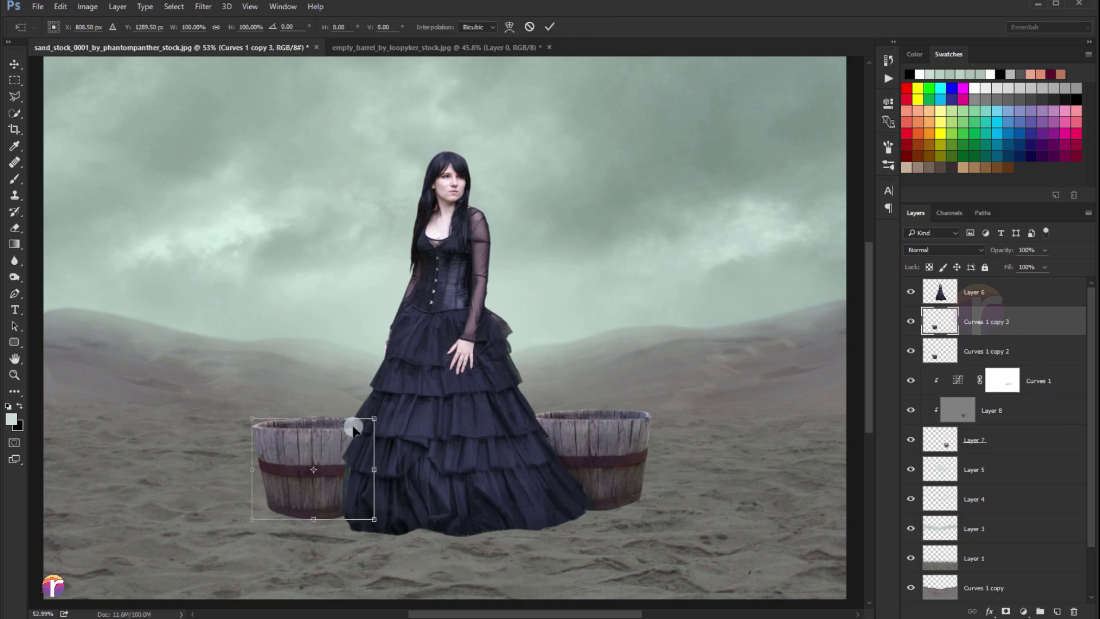
mouse_move(354, 429)
left_mouse_down()
mouse_move(719, 427)
mouse_move(685, 461)
left_mouse_up()
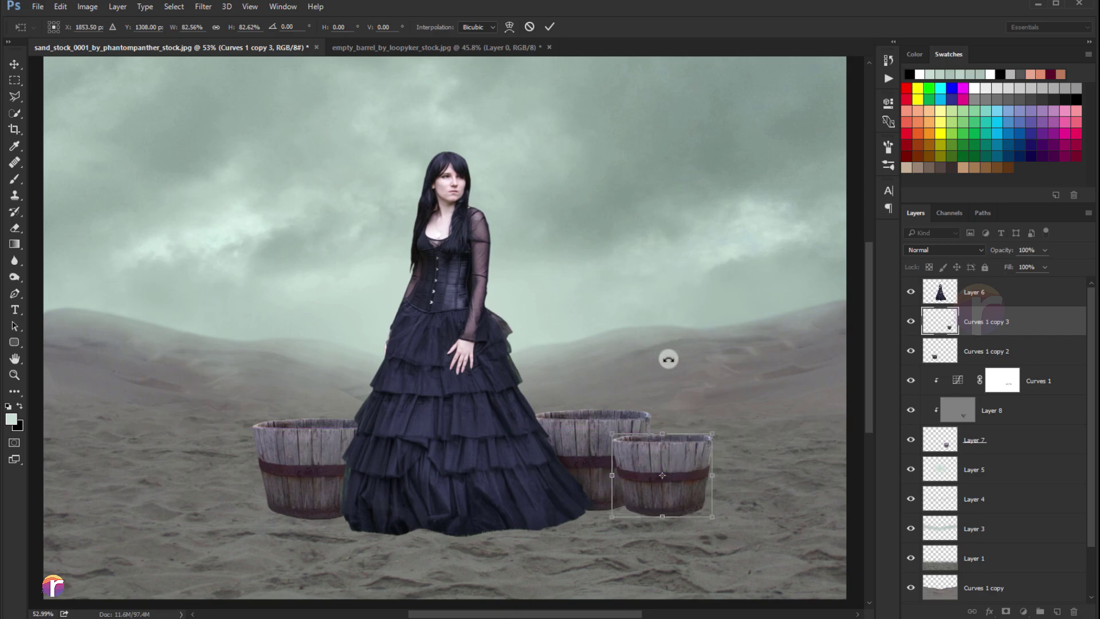
left_click(549, 27)
- Toggle the barrel, curves and shading layers' visibility to compare the result
scroll(542, 361, "down", 2)
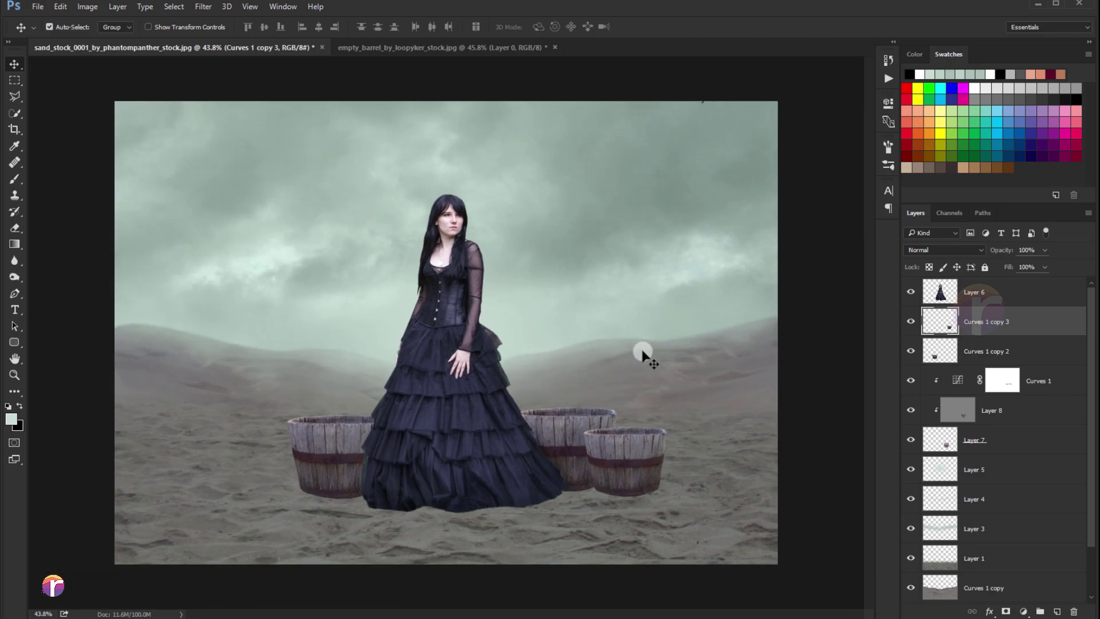
left_click(911, 351)
left_click(912, 381)
left_click(911, 381)
left_click(912, 409)
left_click(910, 439)
- Add a new empty layer below Layer 7 and reset colours to black and white
left_click(986, 465)
key("ctrl+shift+alt+n")
key("d")
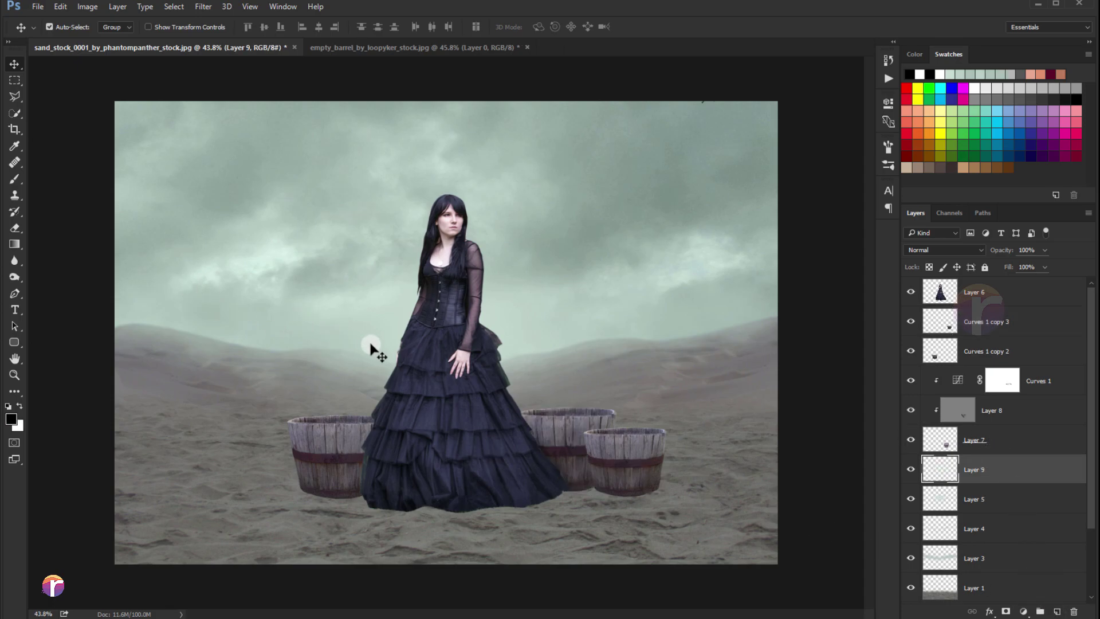
- Draw a polygonal lasso selection over the sand beneath the dress and barrels
left_click(15, 96)
left_click(303, 488)
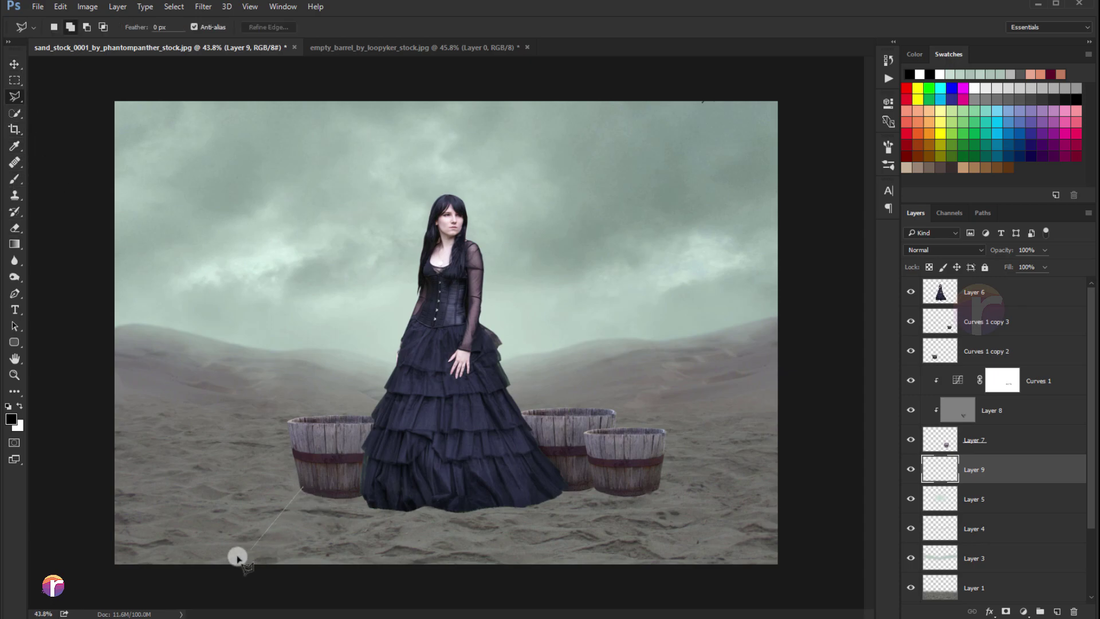
left_click(217, 567)
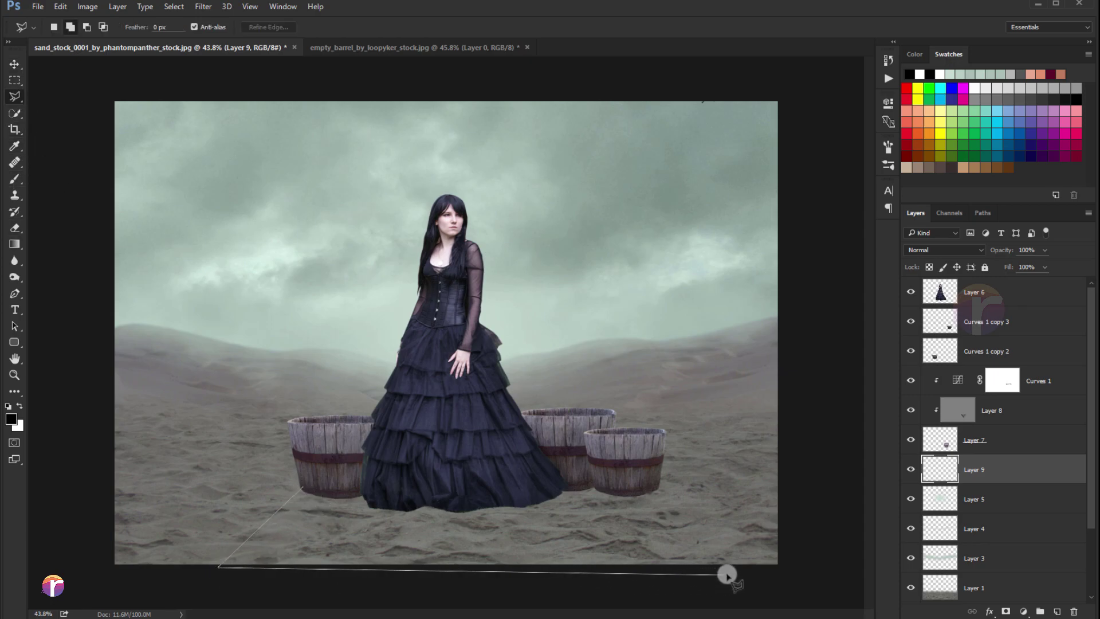
left_click(746, 570)
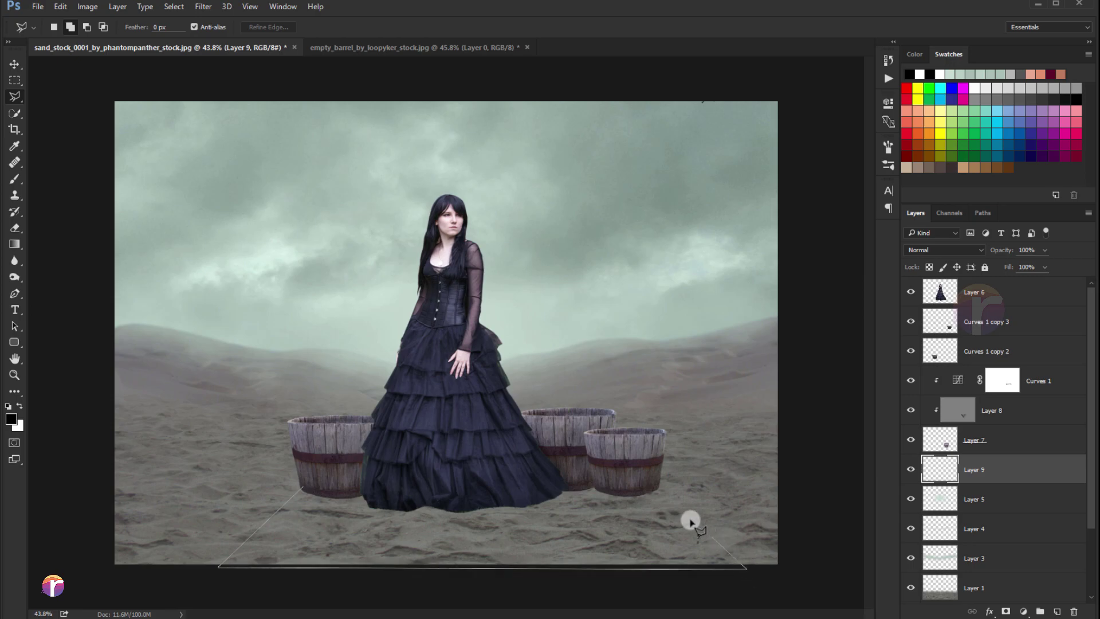
left_click(658, 488)
left_click(590, 467)
left_click(379, 467)
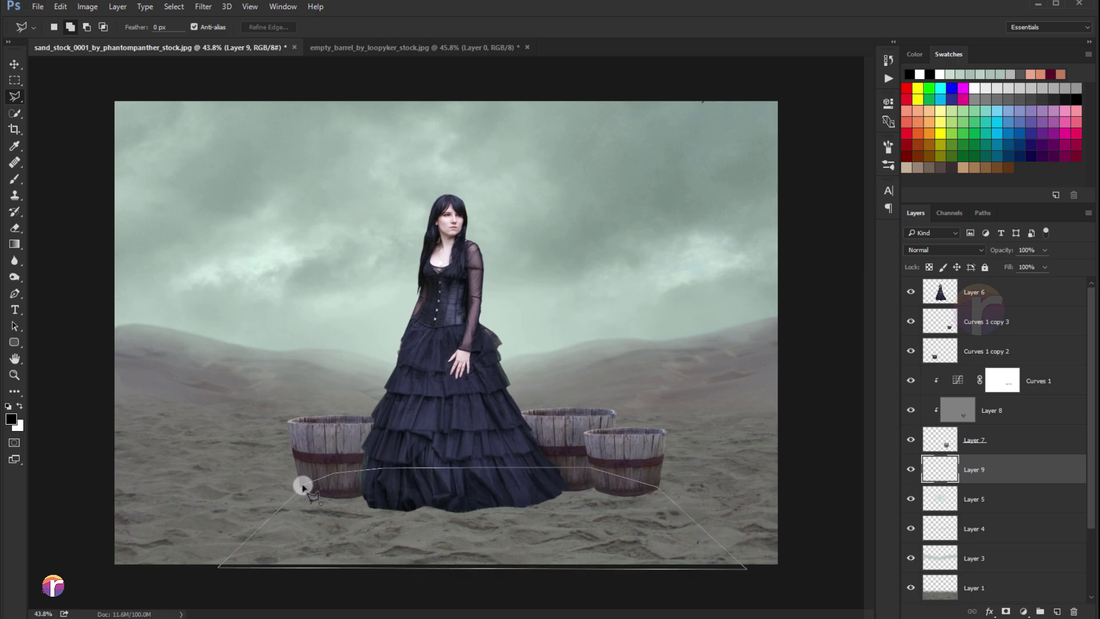
left_click(303, 487)
- Fill the selection with black using the Paint Bucket, deselect, and lower its opacity
left_click(15, 278)
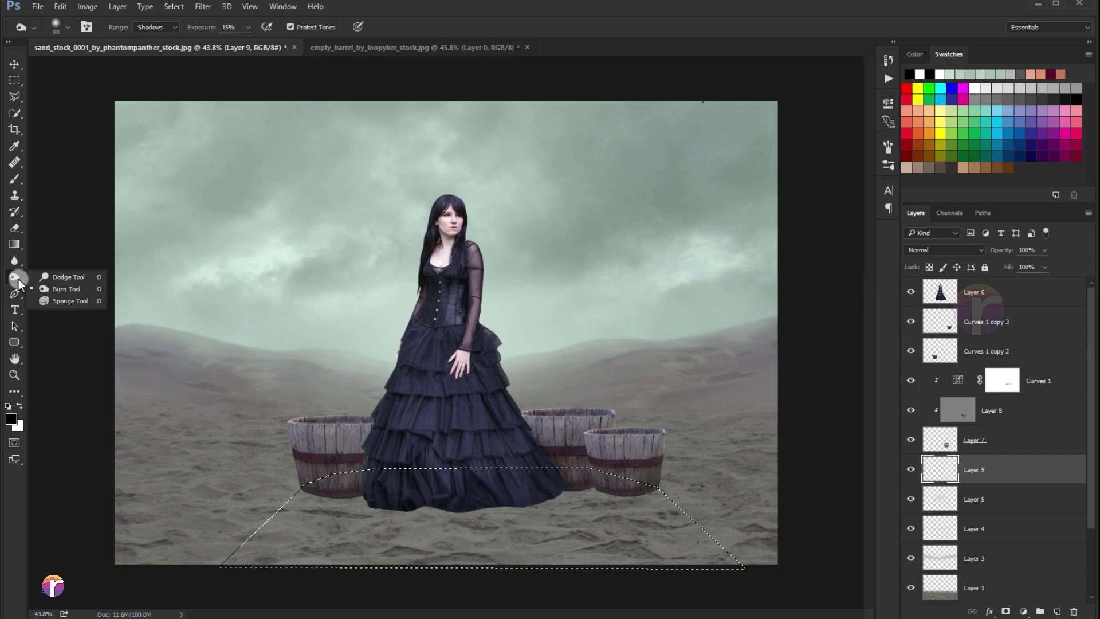
left_click(15, 243)
left_click(66, 256)
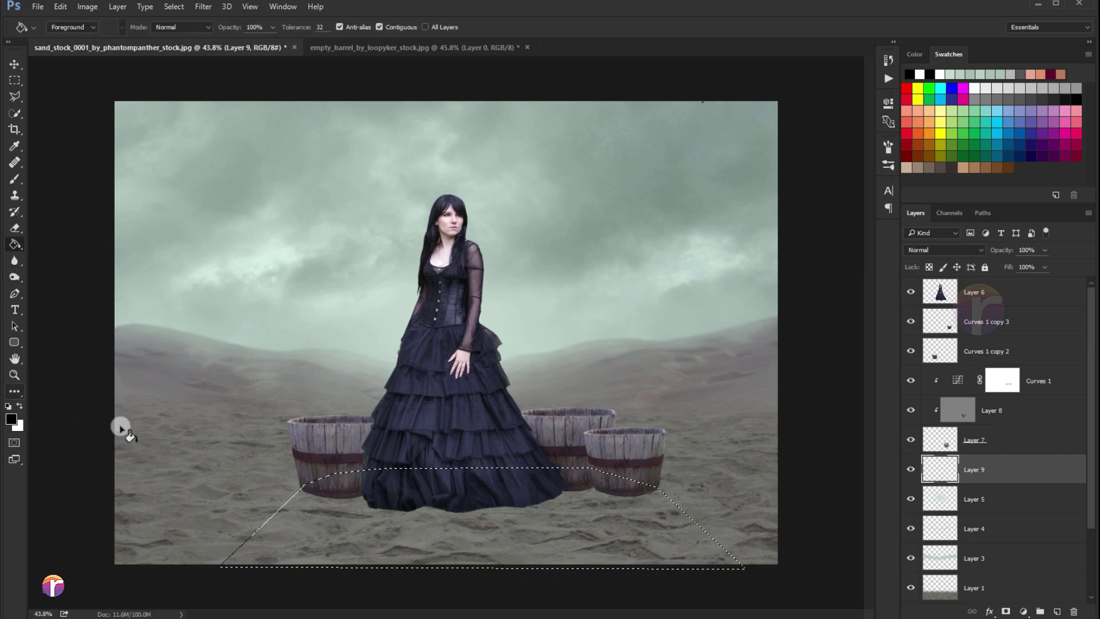
left_click(328, 494)
key("ctrl+d")
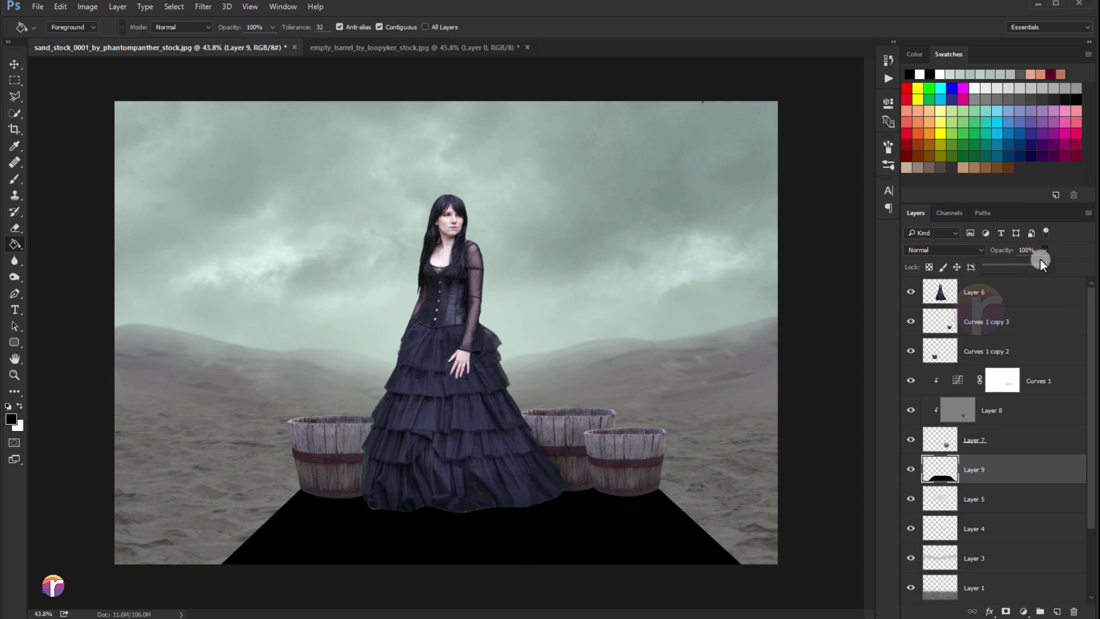
left_click_drag(1016, 262, 1009, 267)
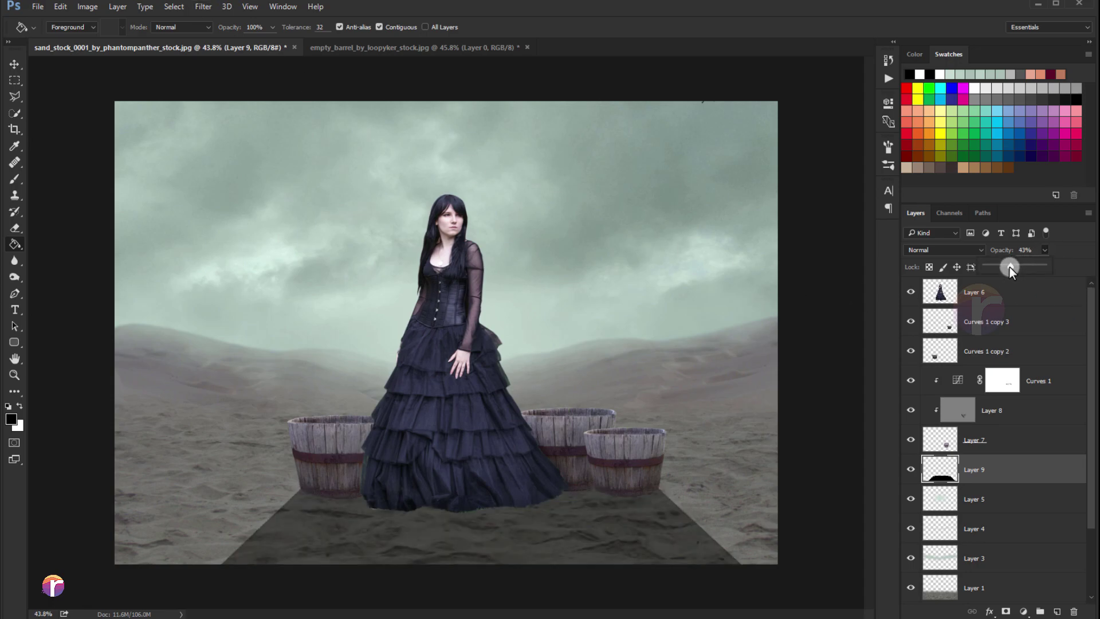
- Soften the black shadow shape with a Gaussian Blur of about 23 px
left_click(206, 7)
mouse_move(209, 146)
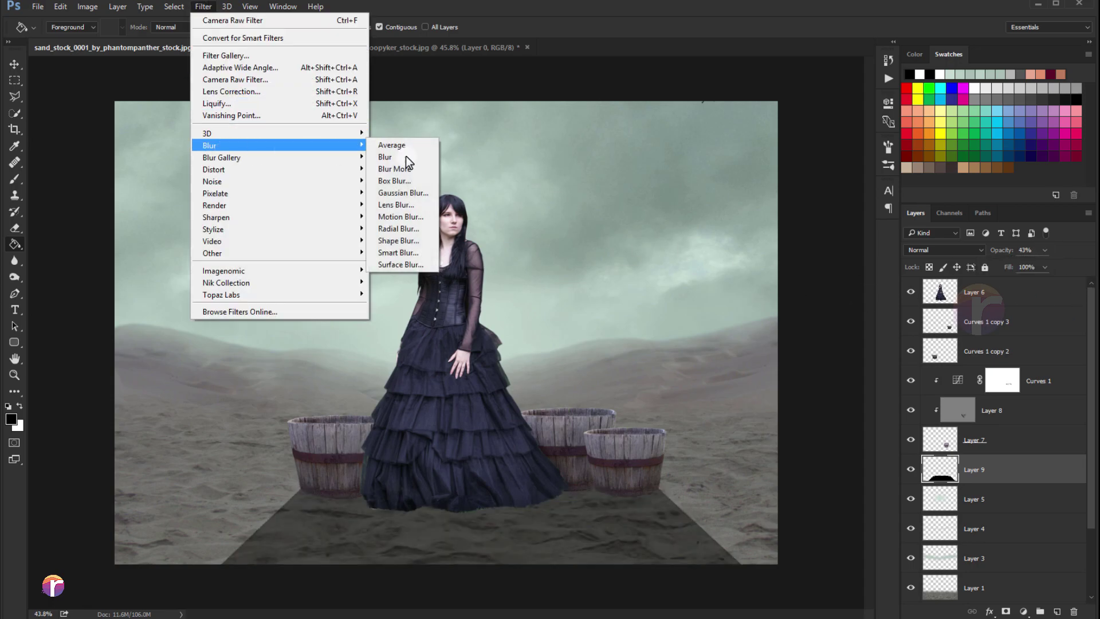
left_click(405, 194)
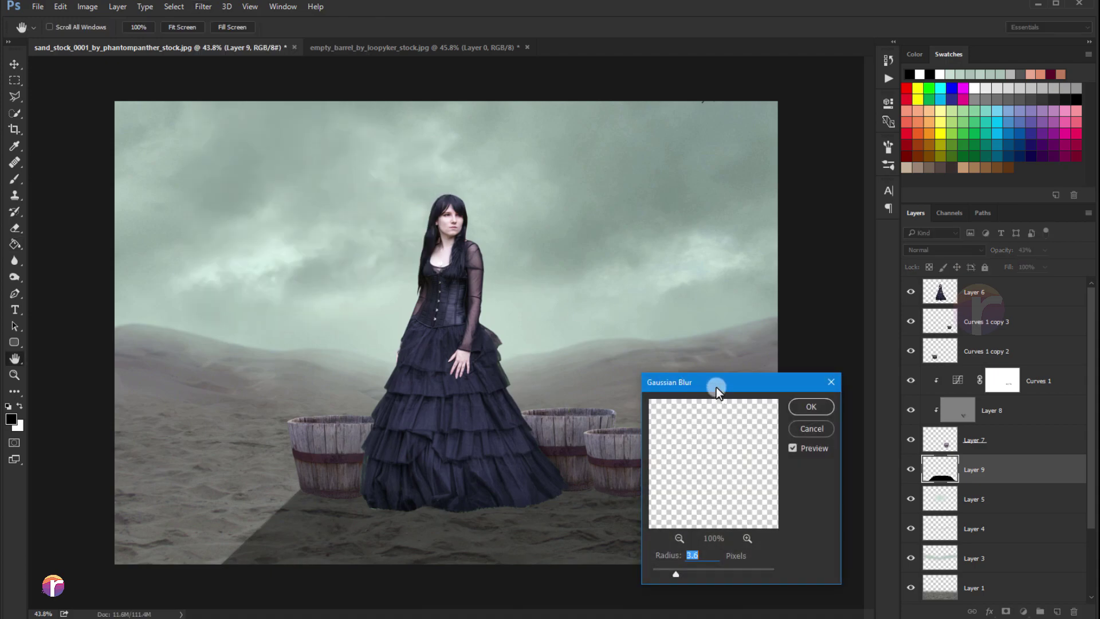
left_click_drag(716, 389, 738, 262)
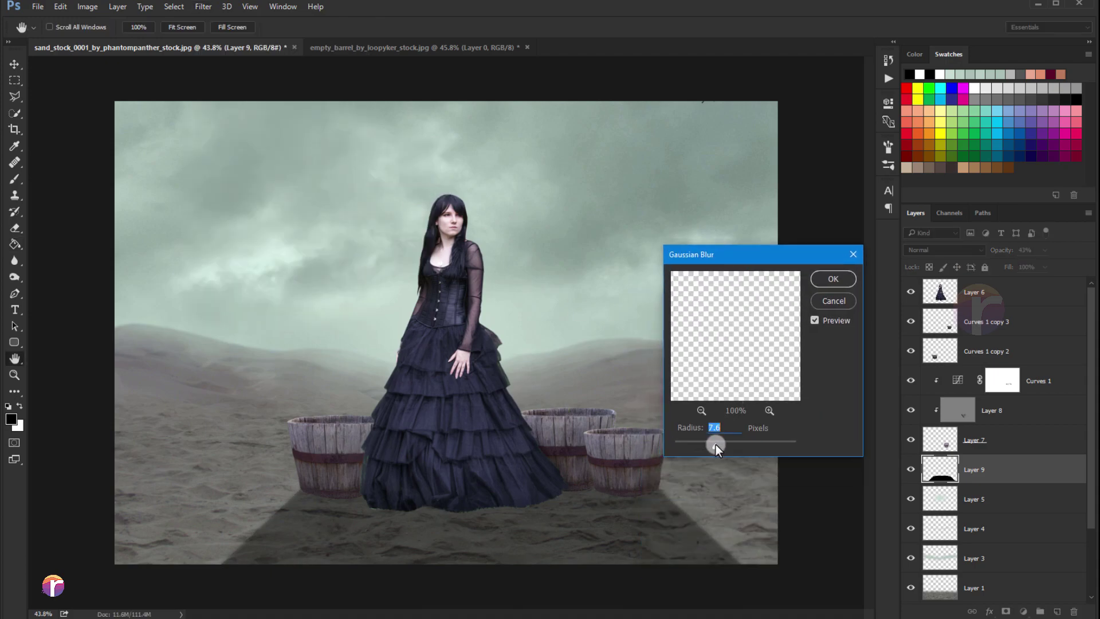
left_click_drag(722, 444, 730, 446)
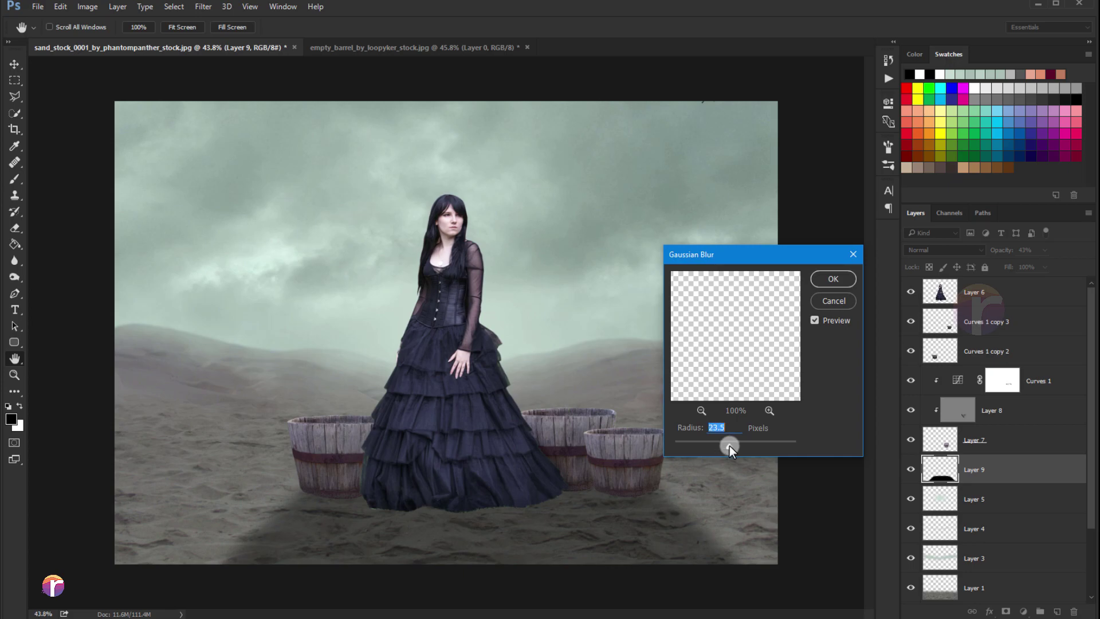
left_click(819, 284)
scroll(518, 375, "down", 2)
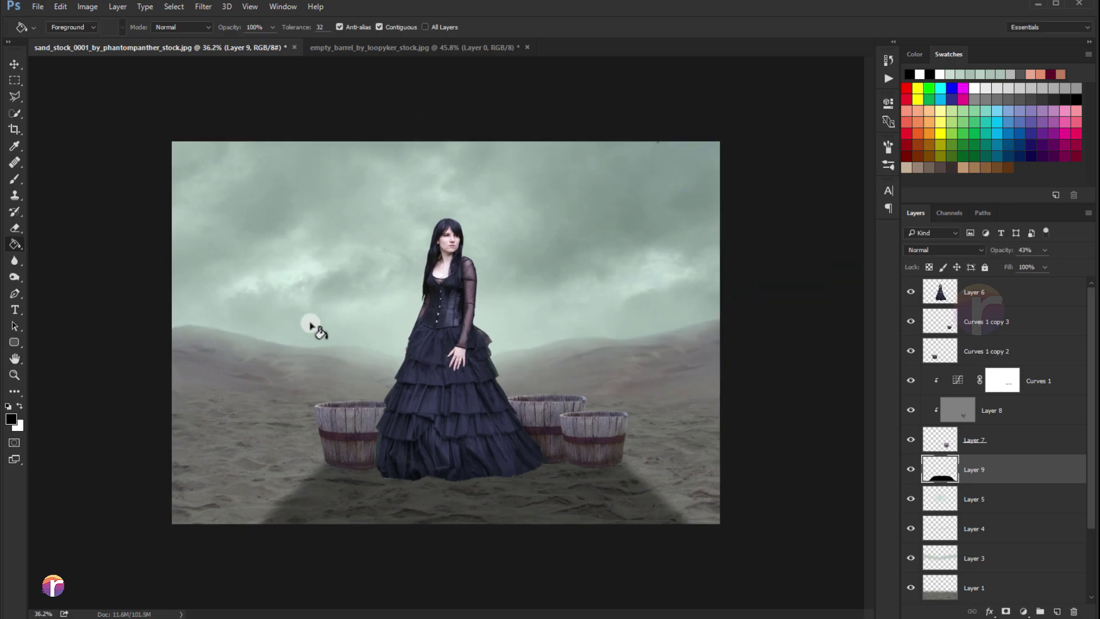
- Widen the shadow's bottom corners outward and fade it to about 23% opacity
left_click(16, 68)
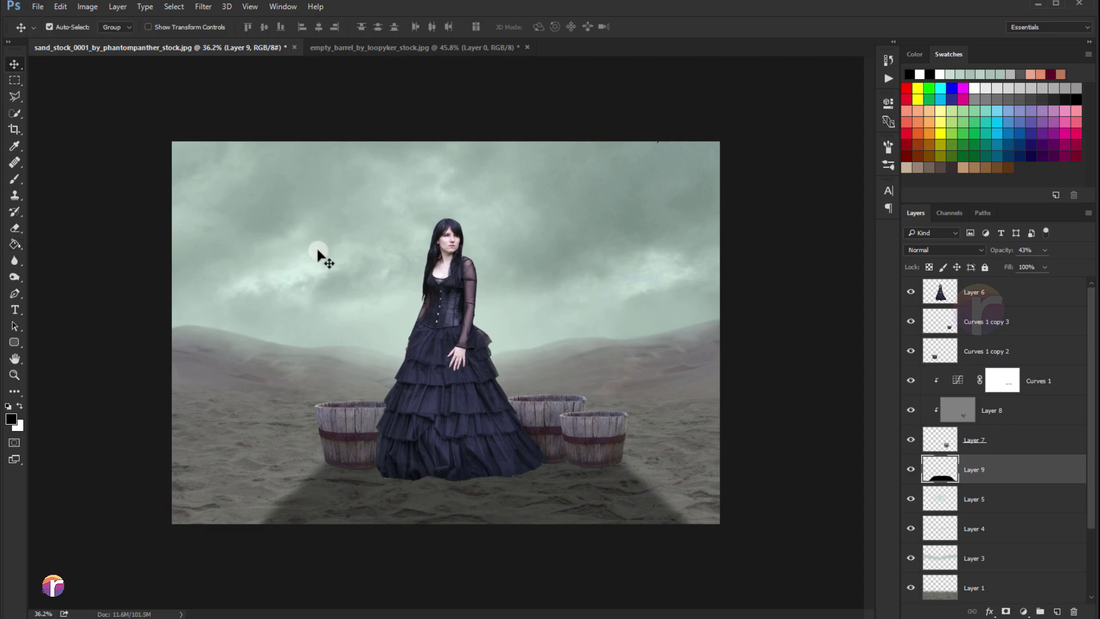
key("ctrl+t")
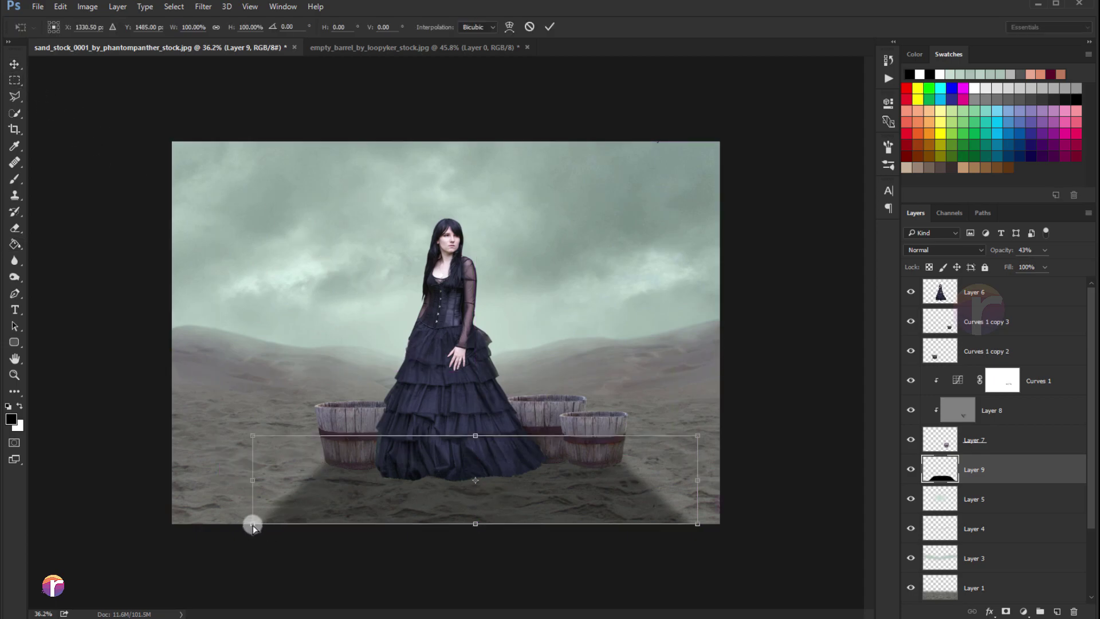
left_click_drag(253, 524, 209, 540)
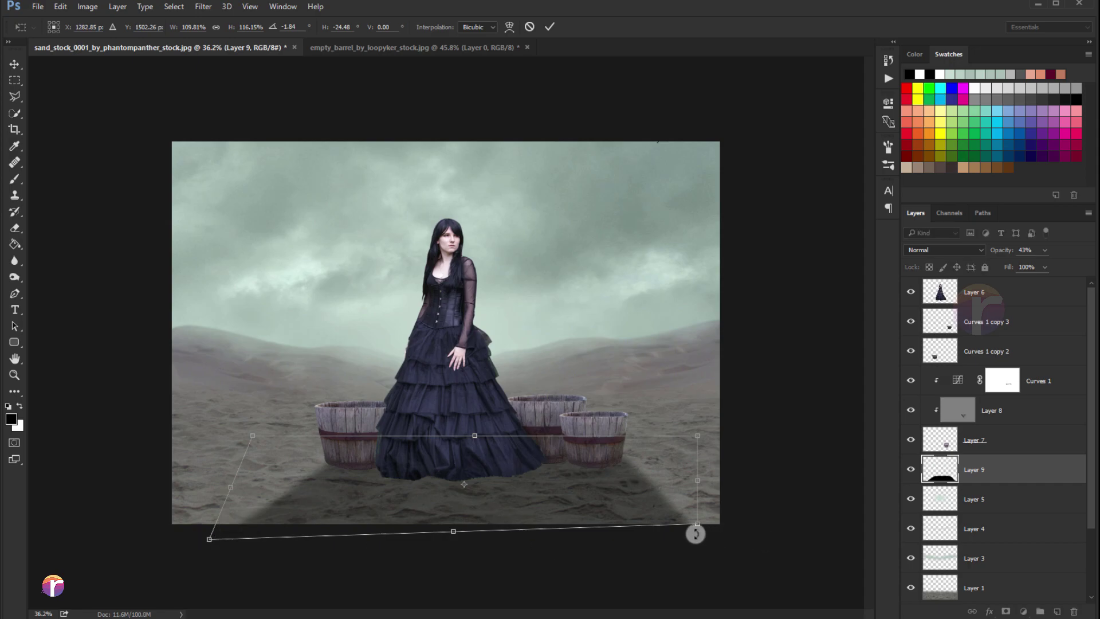
left_click_drag(698, 525, 718, 536)
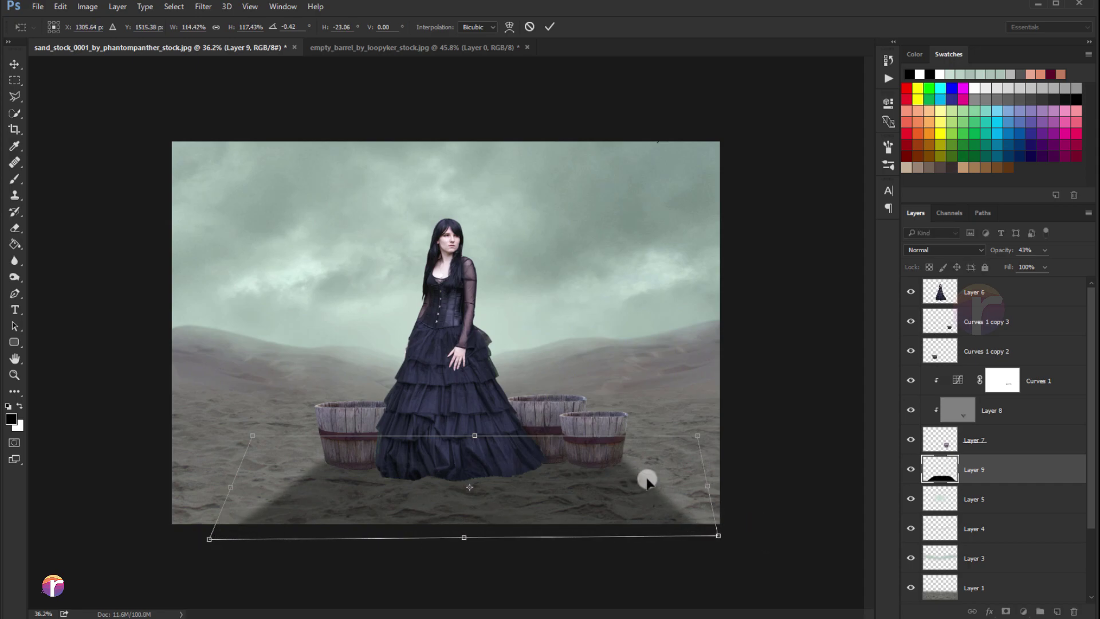
left_click(548, 30)
scroll(561, 424, "up", 1)
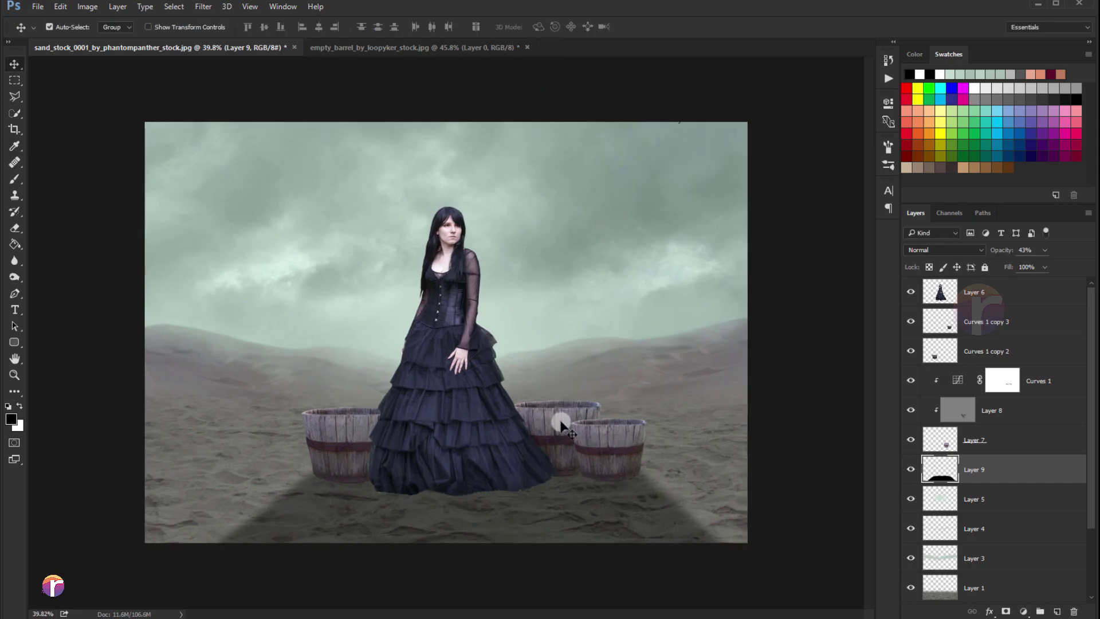
scroll(562, 424, "up", 1)
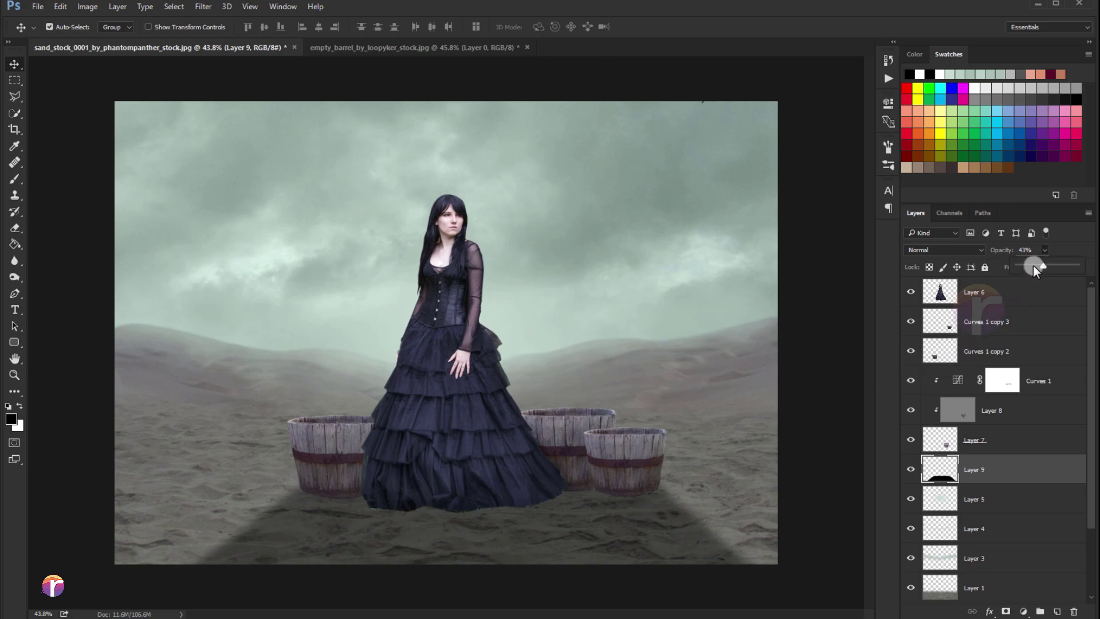
left_click_drag(1034, 266, 1034, 266)
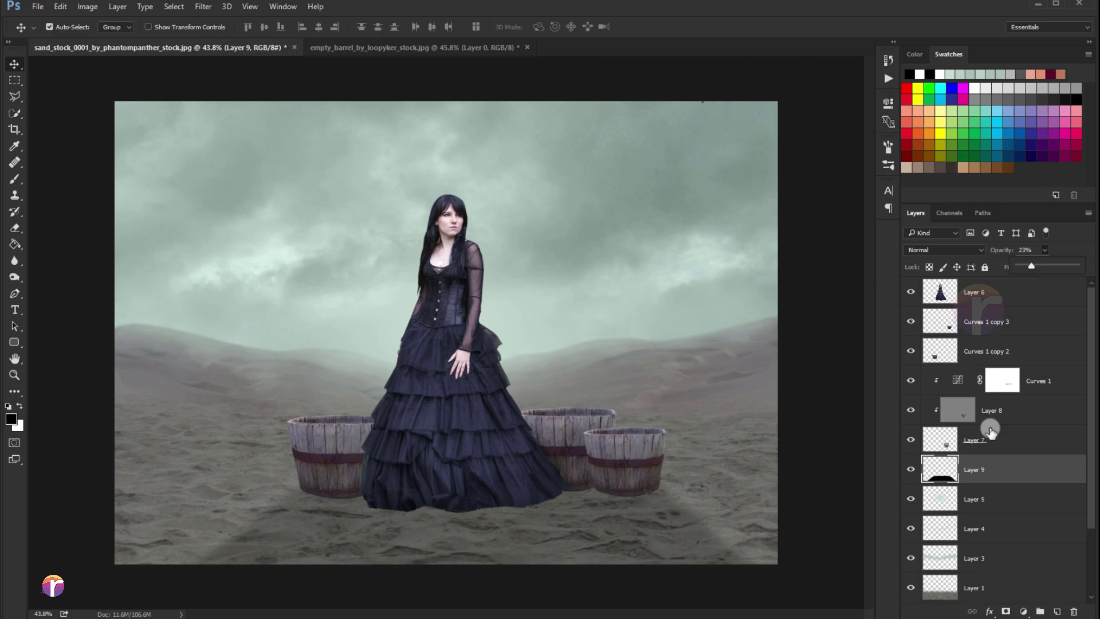
- On a new empty layer, paint soft dark shading along the gown's hem with a small brush
left_click(1056, 612)
left_click(14, 178)
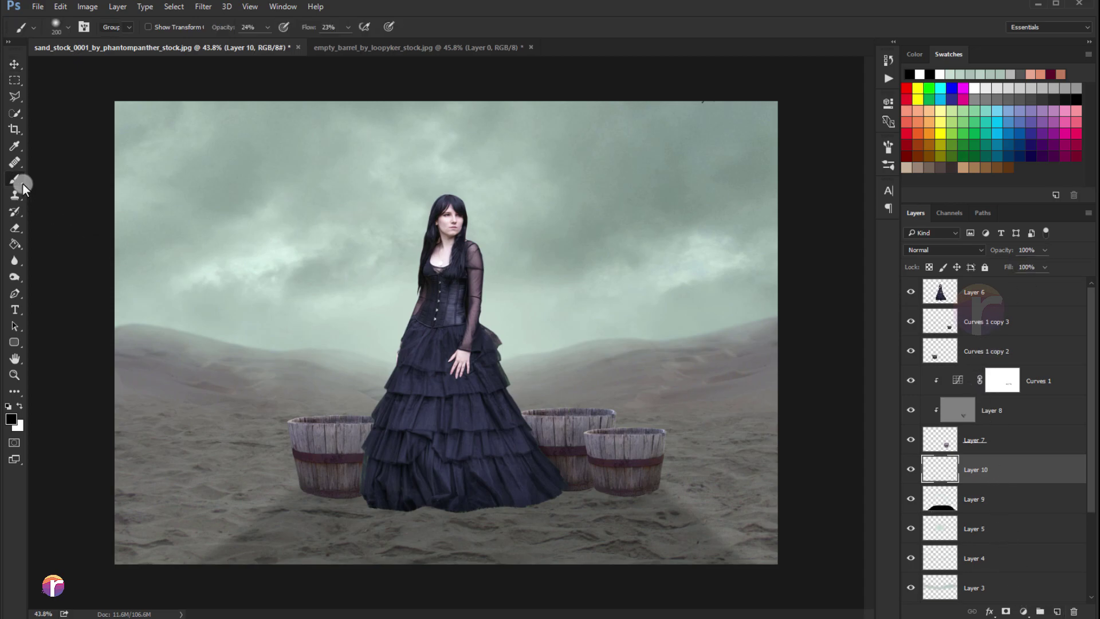
key("bracketleft")
key("bracketleft")
key("bracketleft")
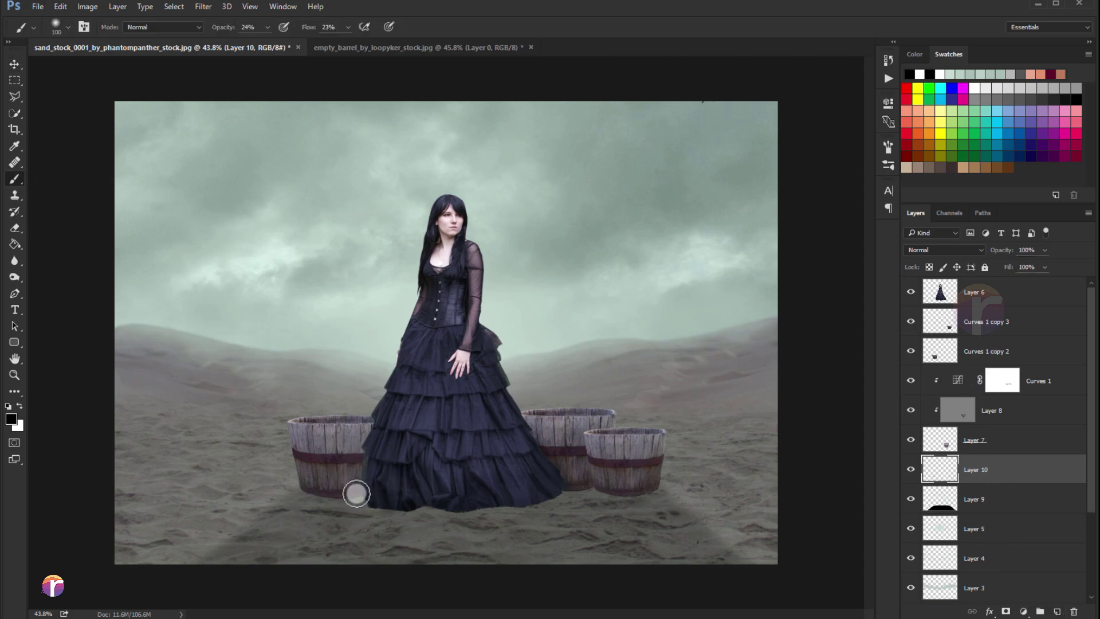
left_click_drag(322, 491, 559, 491)
key("bracketleft")
key("bracketleft")
key("bracketleft")
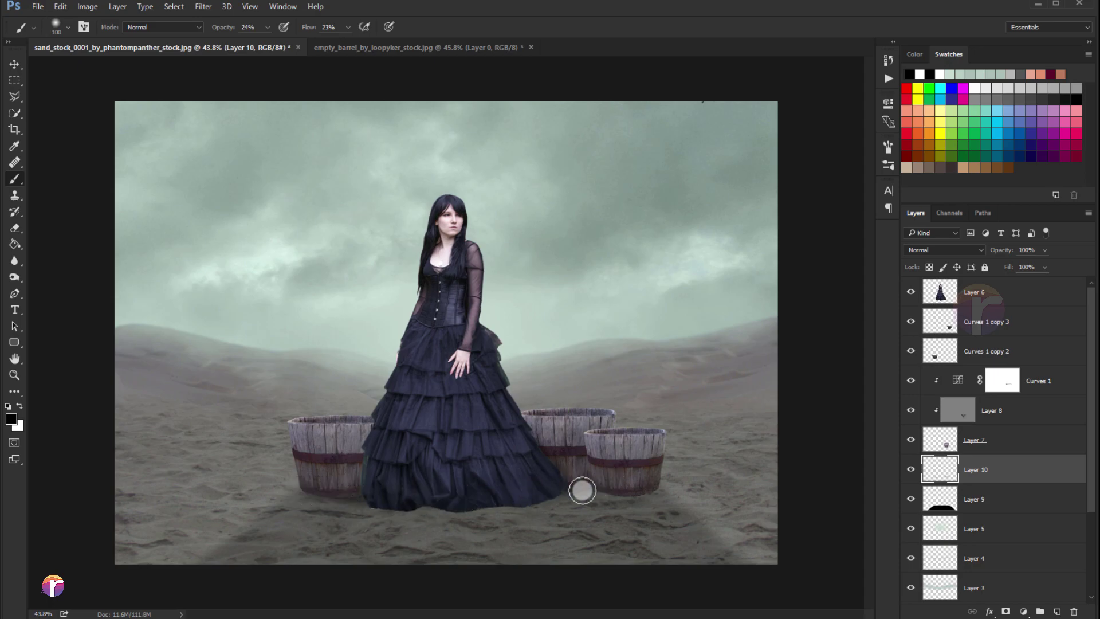
scroll(613, 493, "up", 1)
key("bracketleft")
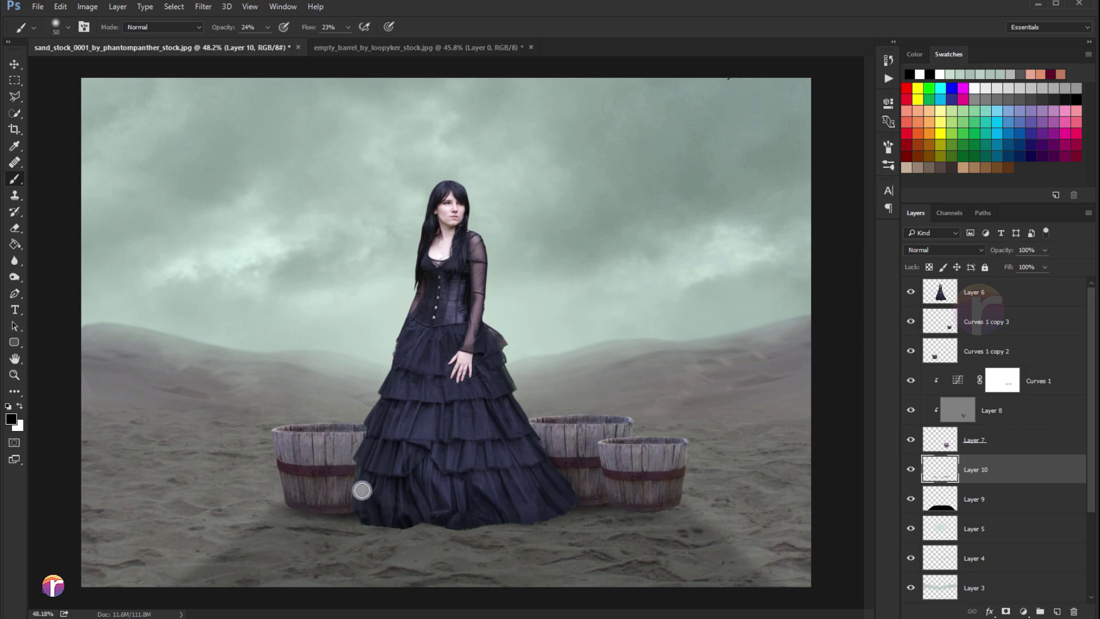
scroll(361, 489, "down", 1)
left_click(21, 69)
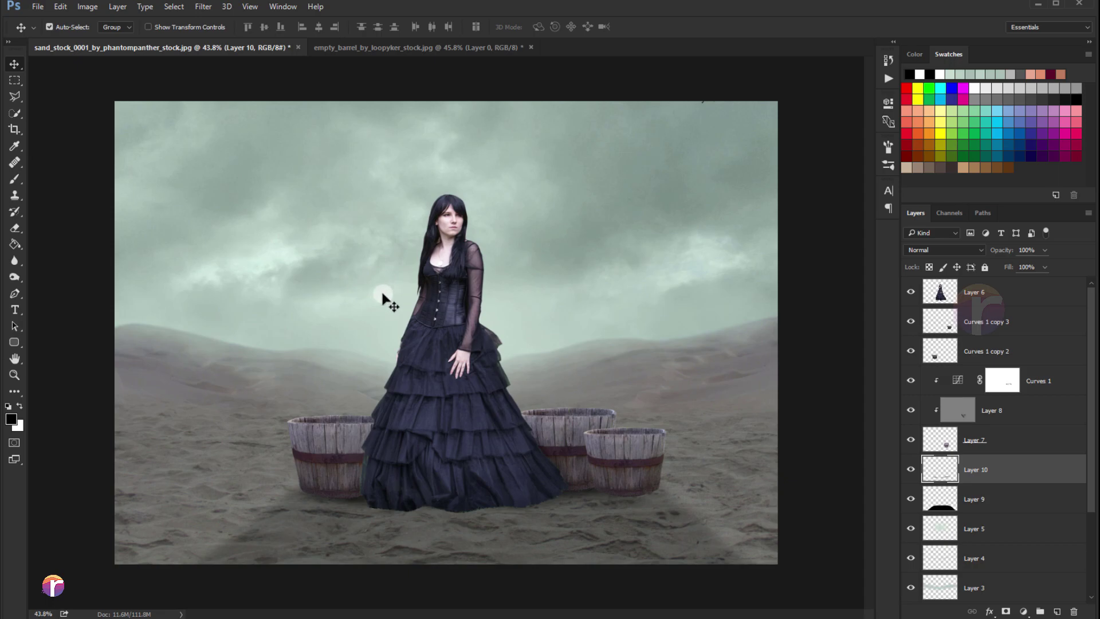
- Lower Layer 7's brightness with Brightness/Contrast
left_click(977, 440)
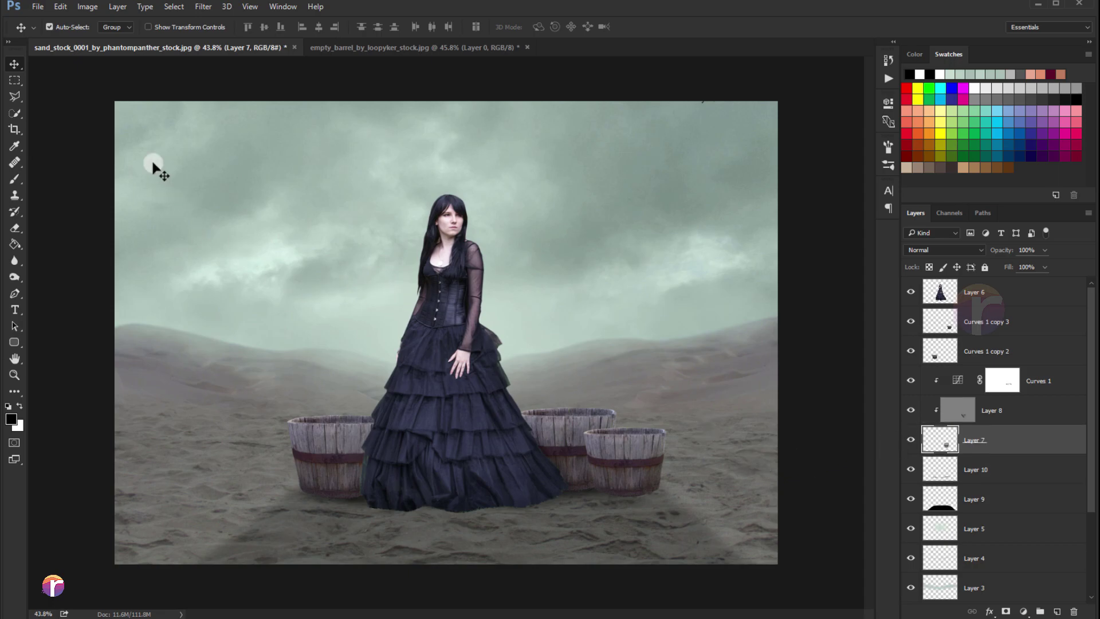
left_click(87, 6)
left_click(261, 37)
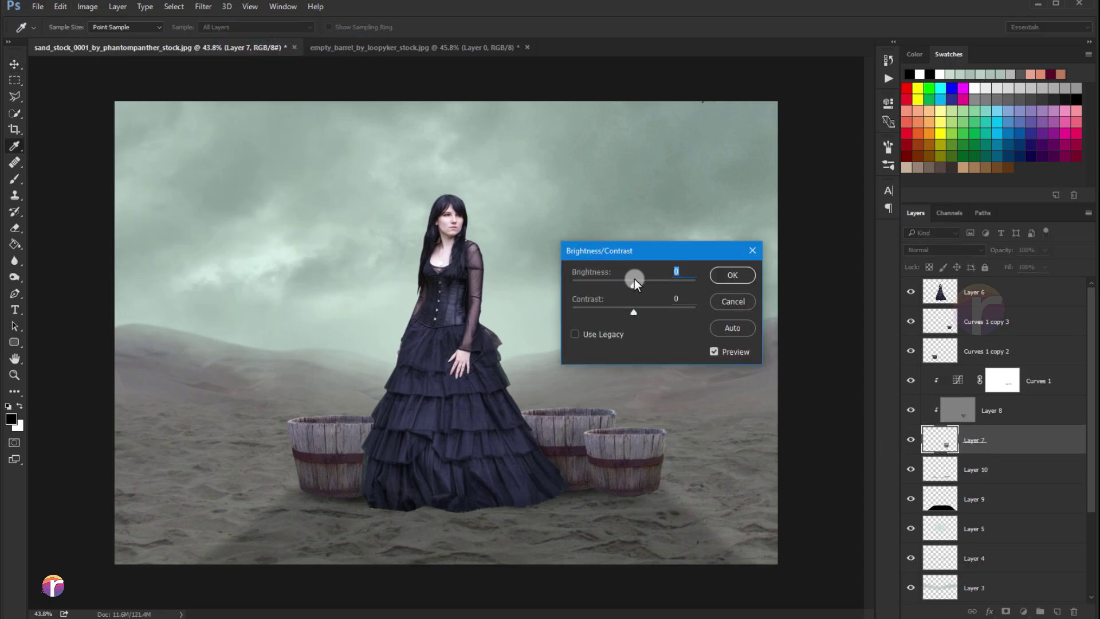
left_click_drag(634, 285, 616, 288)
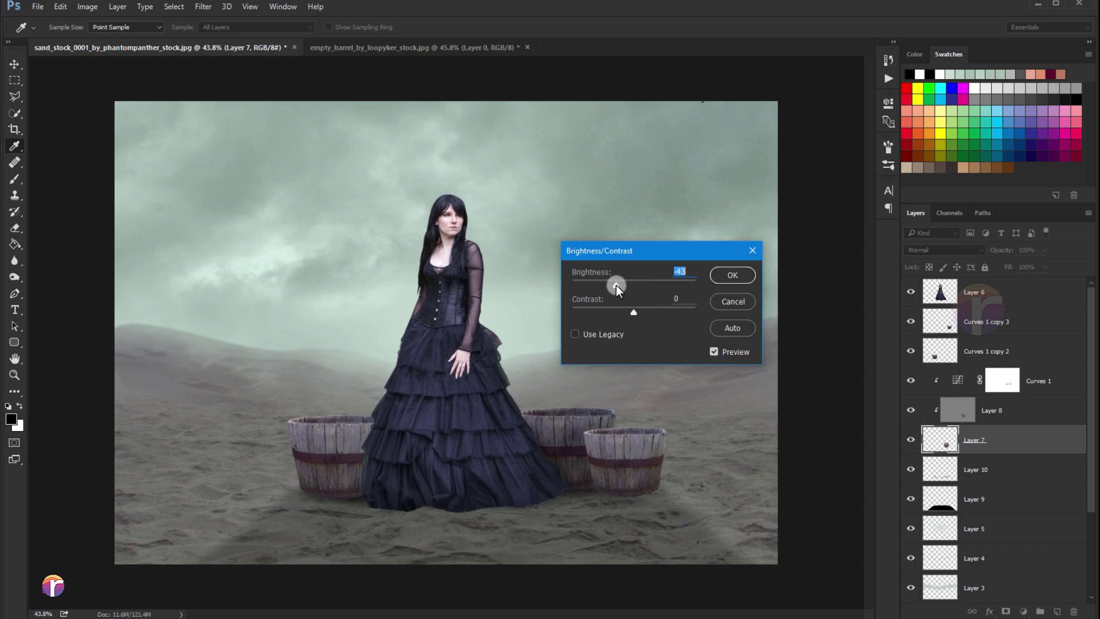
left_click(713, 275)
key("v")
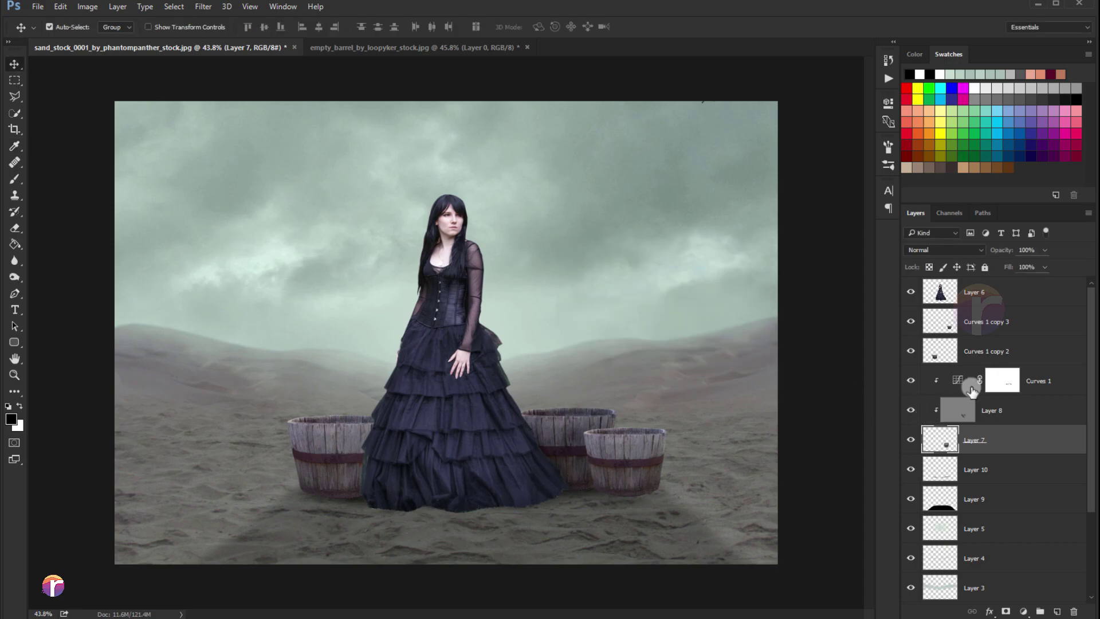
- Darken the Curves 1 copy 2 layer to -46 brightness
left_click(955, 357)
left_click(87, 6)
mouse_move(105, 38)
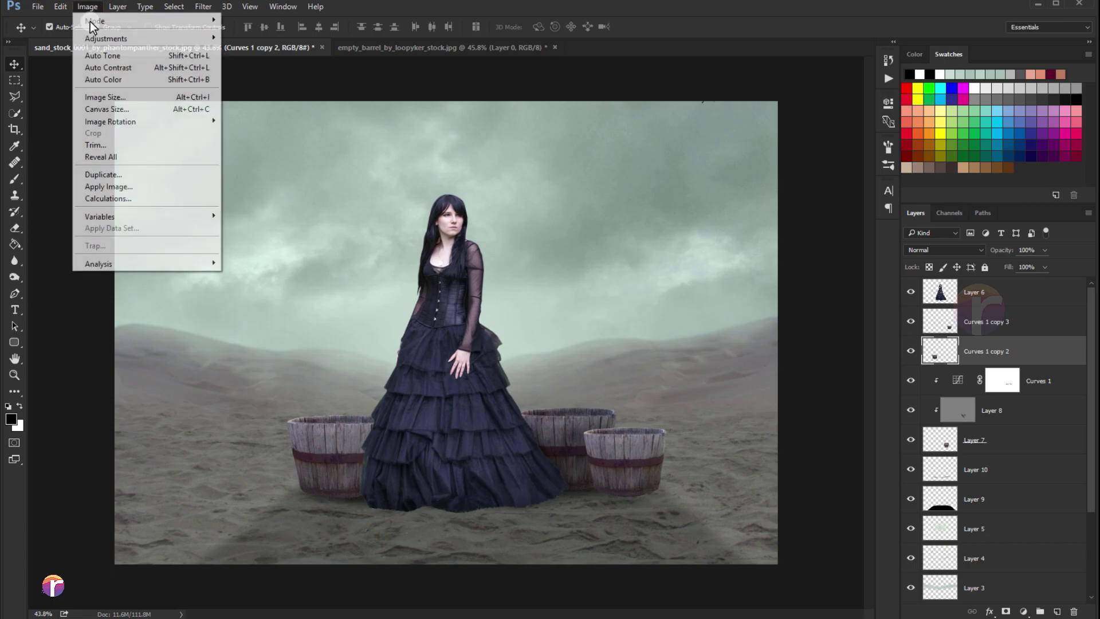
left_click(266, 38)
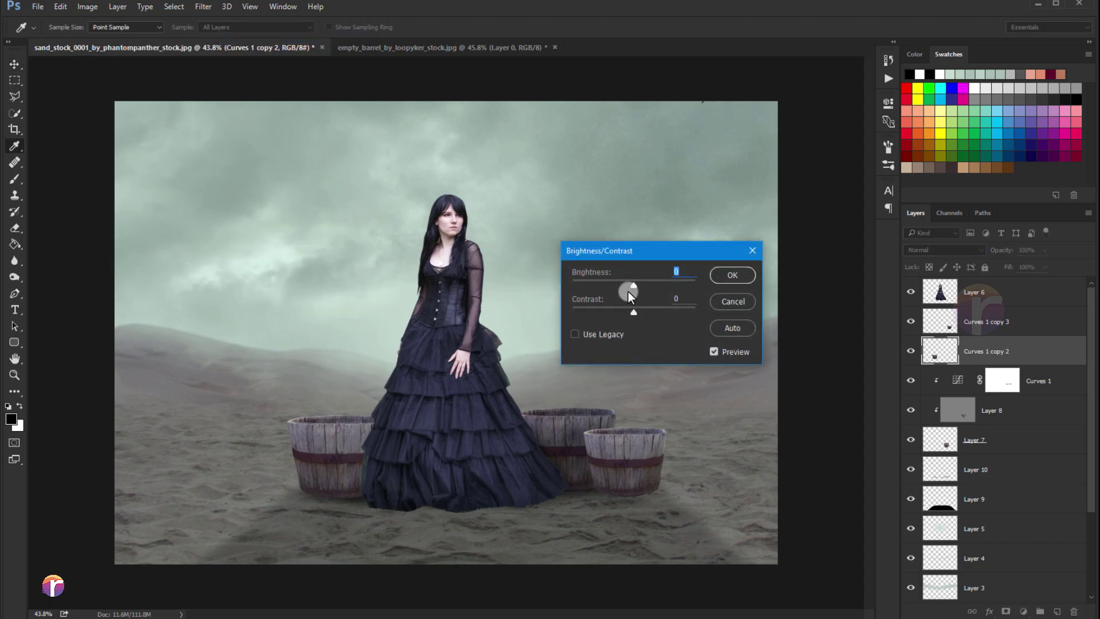
left_click_drag(633, 284, 614, 287)
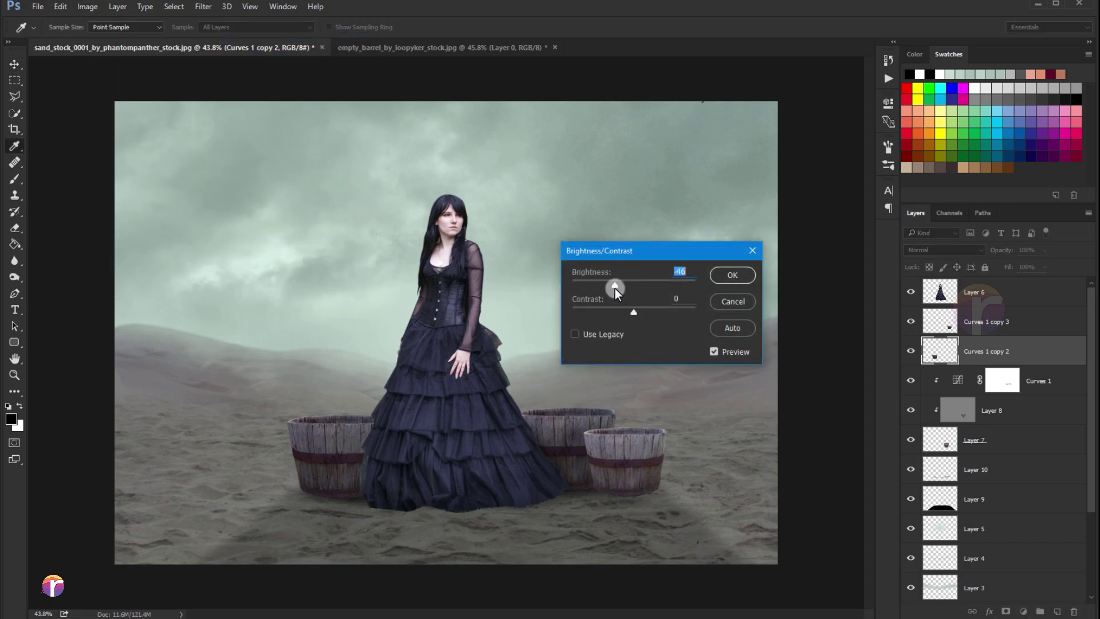
left_click(723, 276)
key("v")
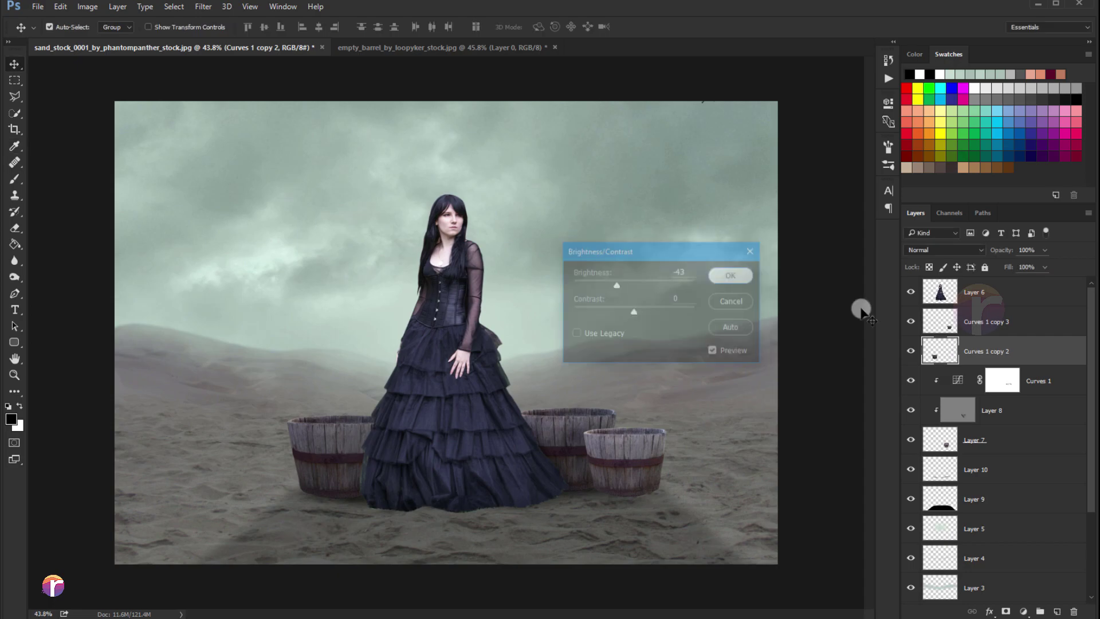
- Darken the Curves 1 copy 3 layer to -24 brightness
left_click(986, 321)
left_click(88, 6)
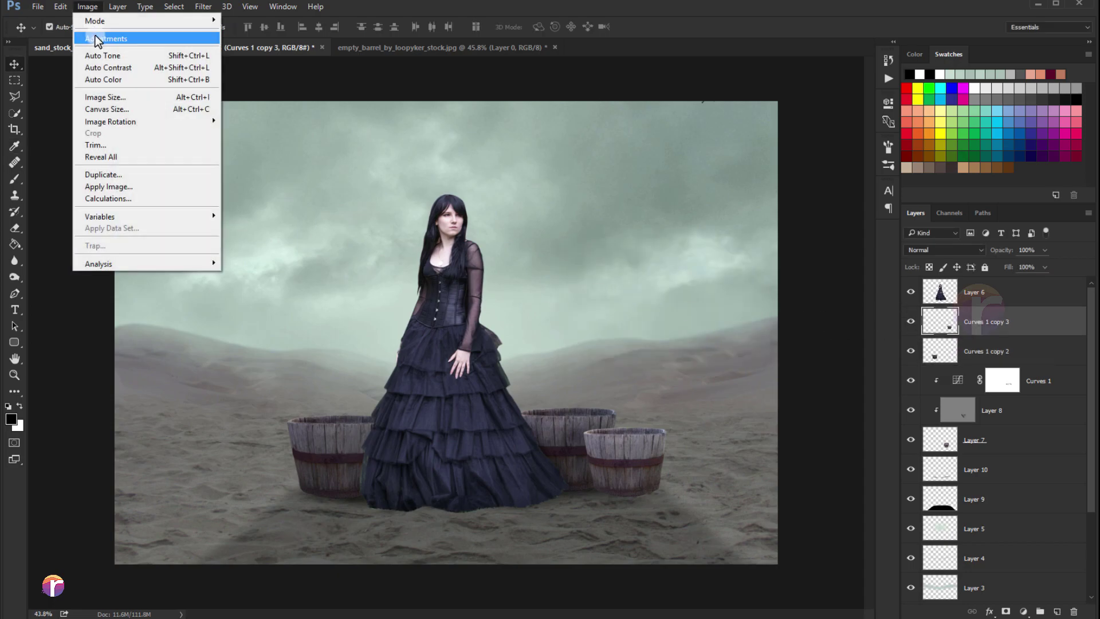
left_click(265, 38)
left_click_drag(634, 285, 624, 287)
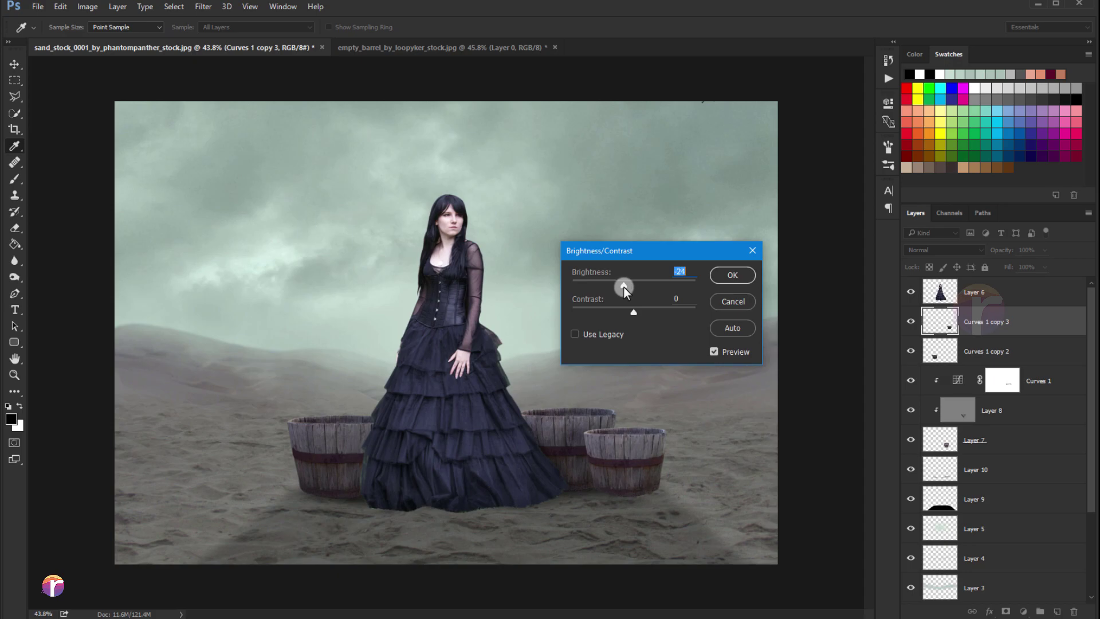
left_click(720, 278)
scroll(575, 351, "down", 1)
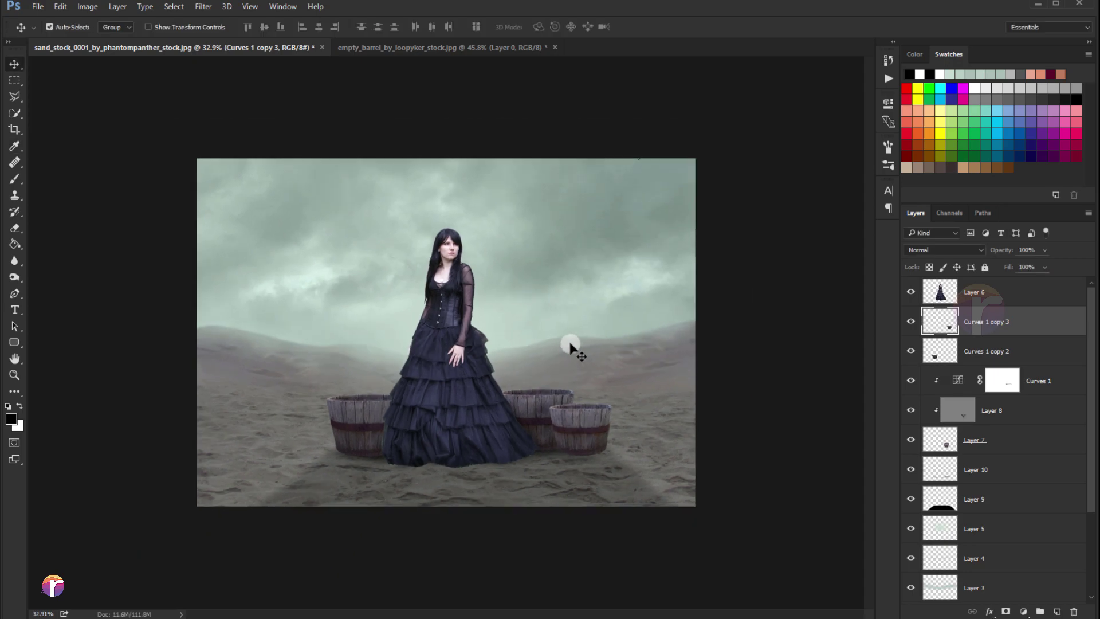
scroll(570, 347, "up", 1)
scroll(560, 339, "up", 1)
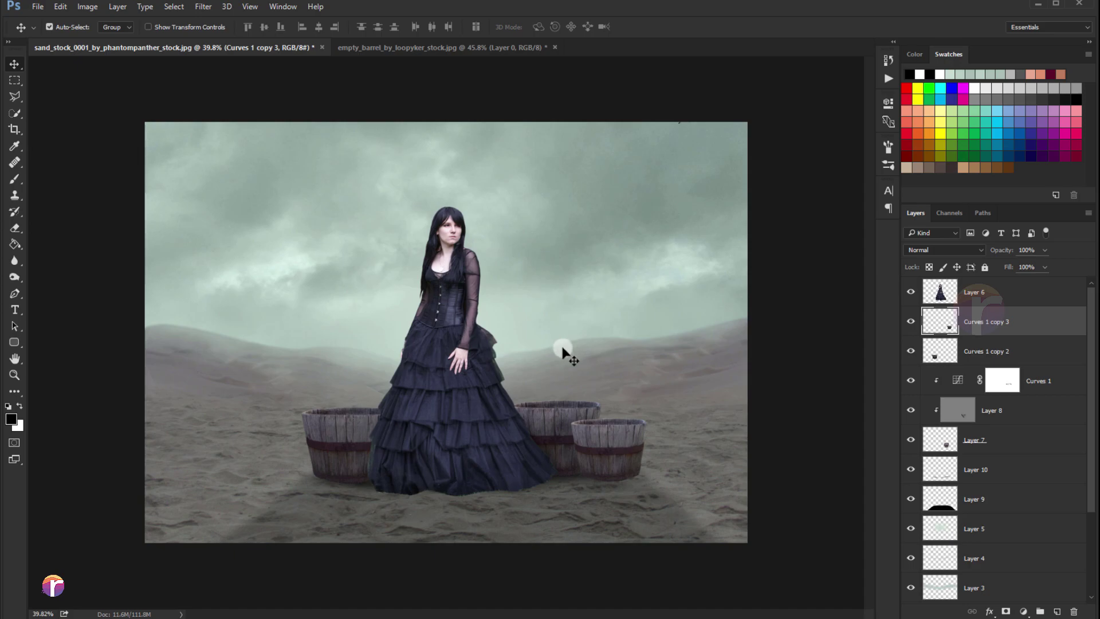
scroll(560, 351, "down", 1)
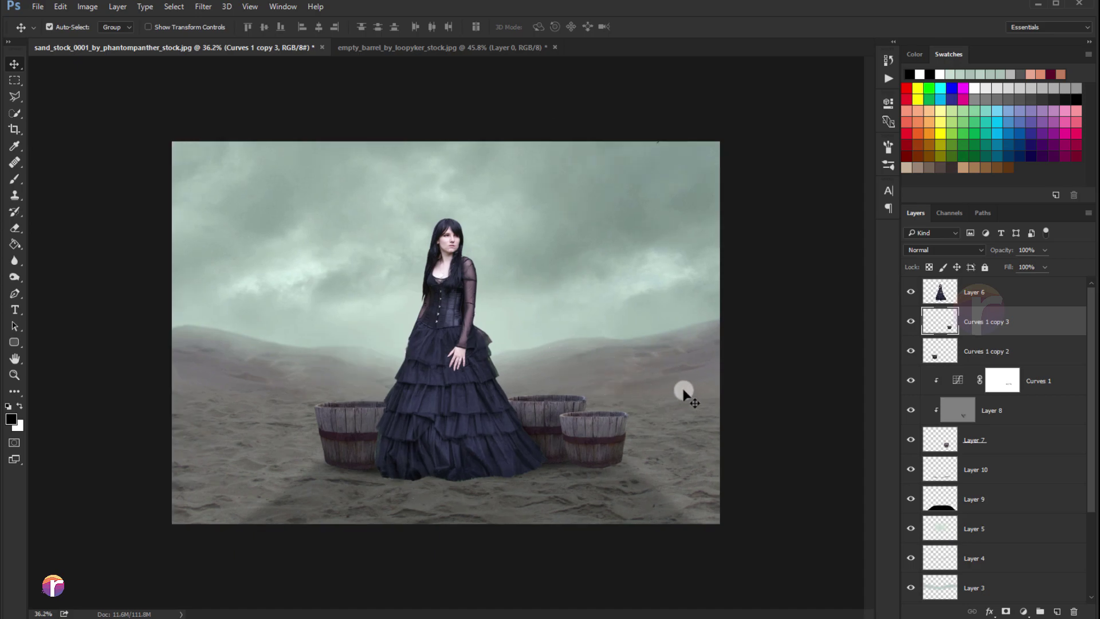
- Shift Layers 6 through 9 slightly left with Free Transform, then reselect only Layer 6
left_click(970, 295)
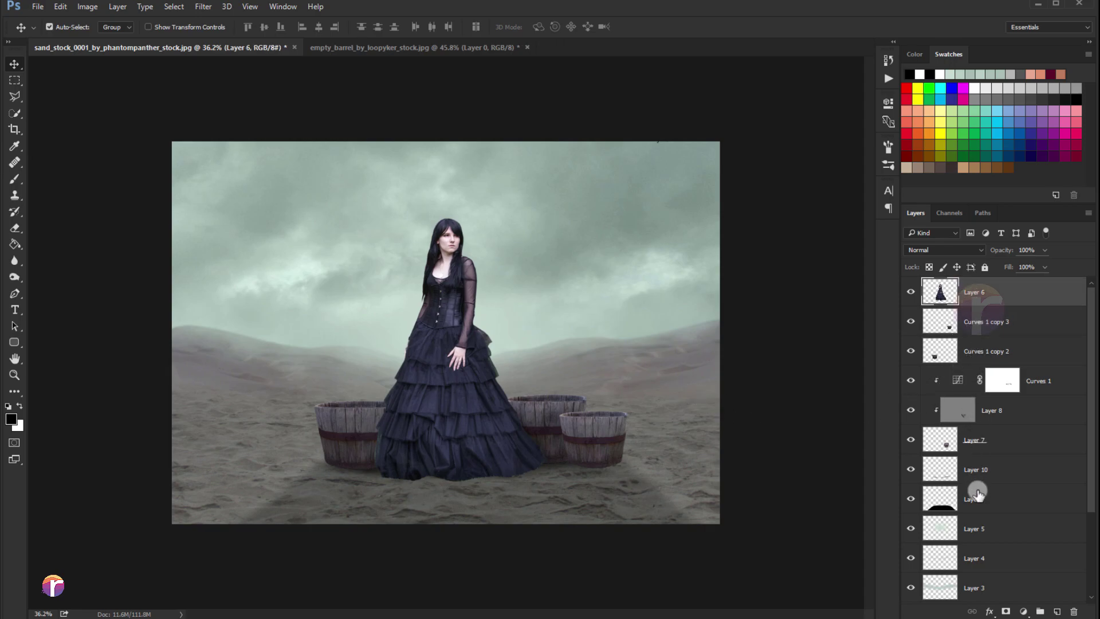
left_click(976, 503, "shift")
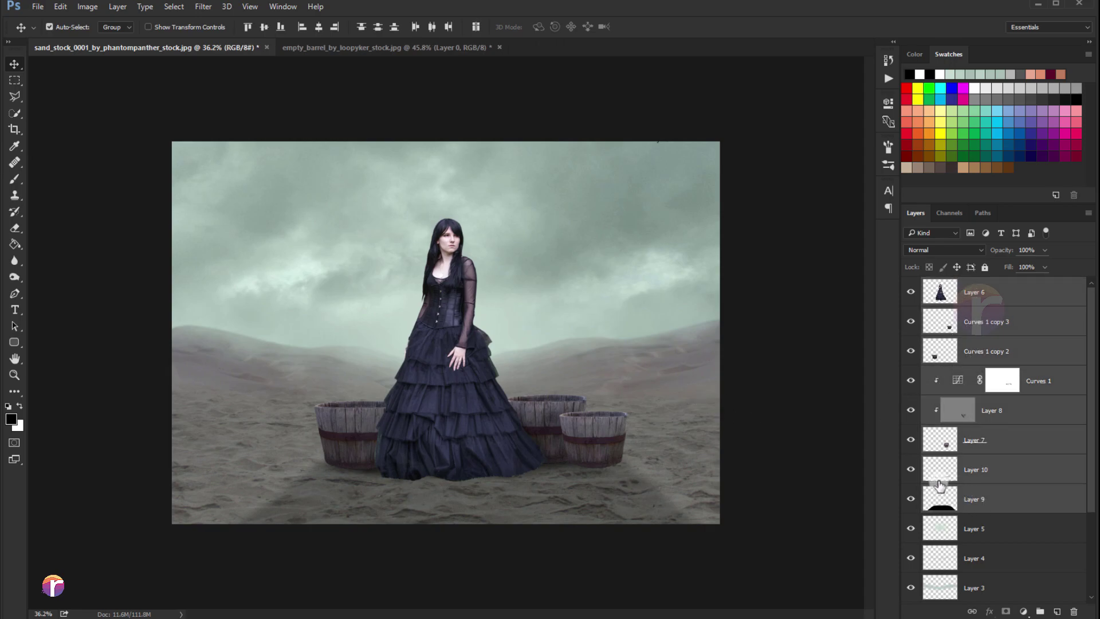
key("ctrl+t")
left_click_drag(475, 378, 460, 380)
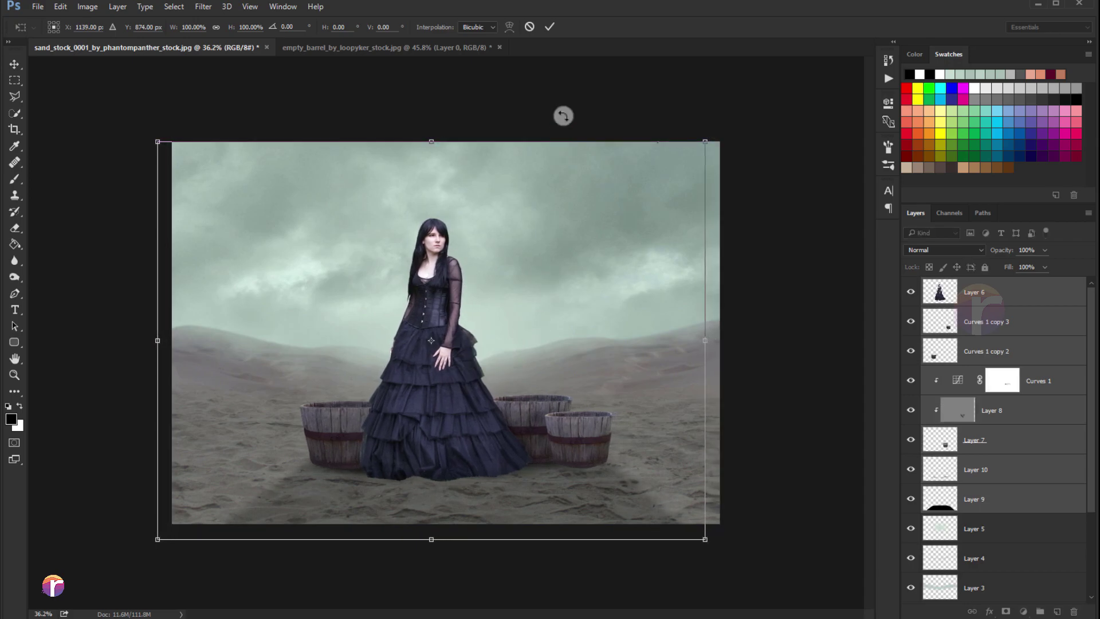
left_click(550, 32)
scroll(514, 279, "up", 1)
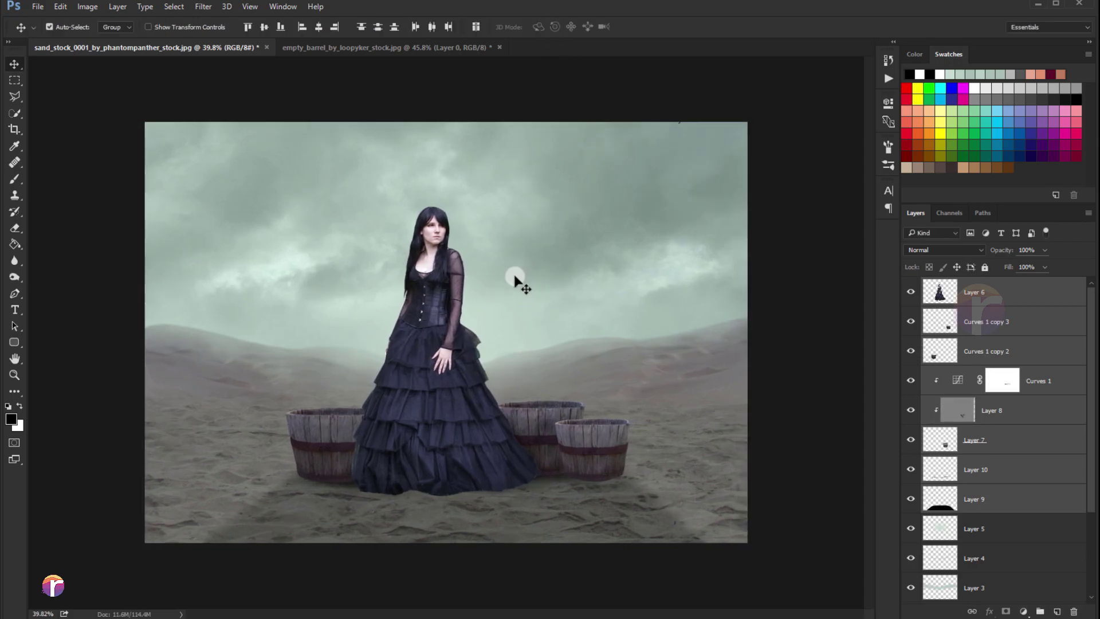
left_click(991, 299)
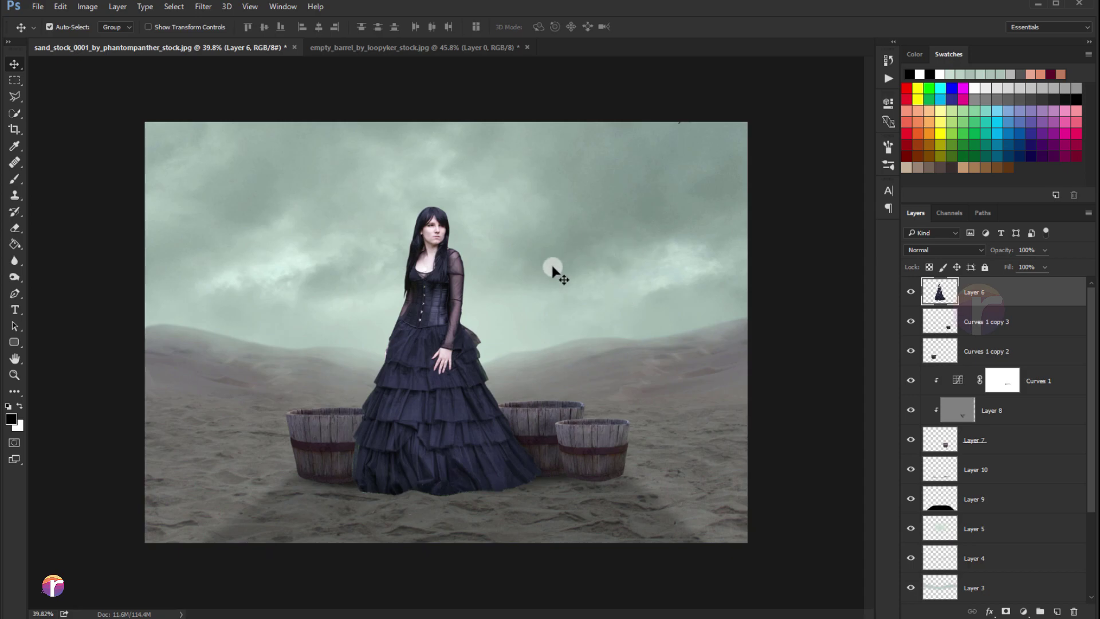
scroll(448, 321, "up", 1)
scroll(449, 317, "up", 1)
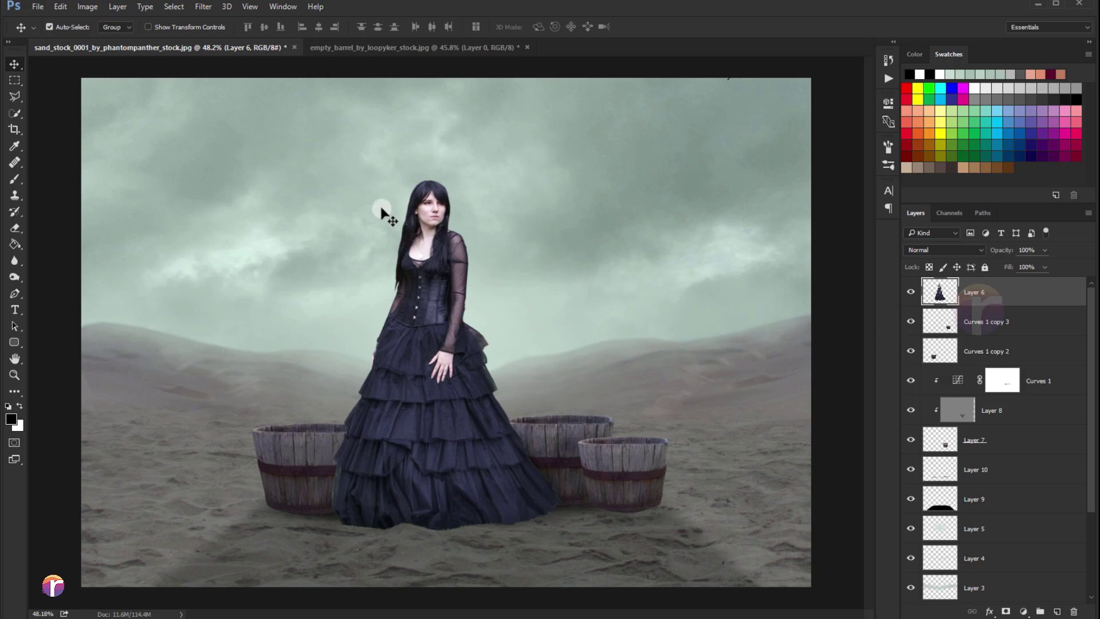
scroll(380, 213, "up", 4)
scroll(380, 213, "up", 4)
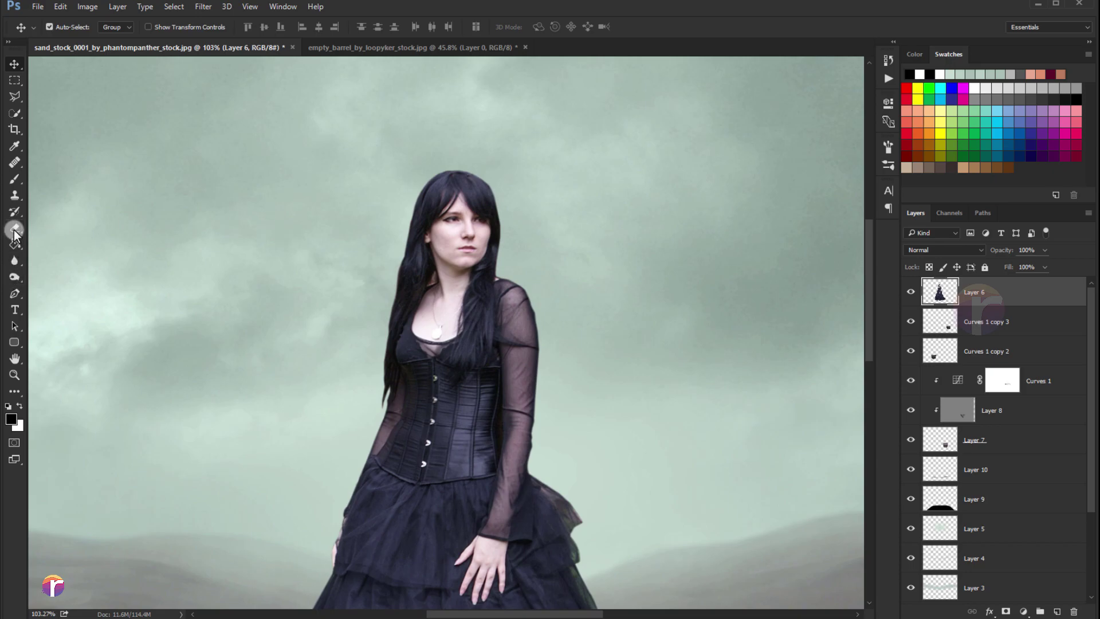
- Set up the Smudge Tool with a small 14 px soft brush at about 96% strength
left_click(13, 260)
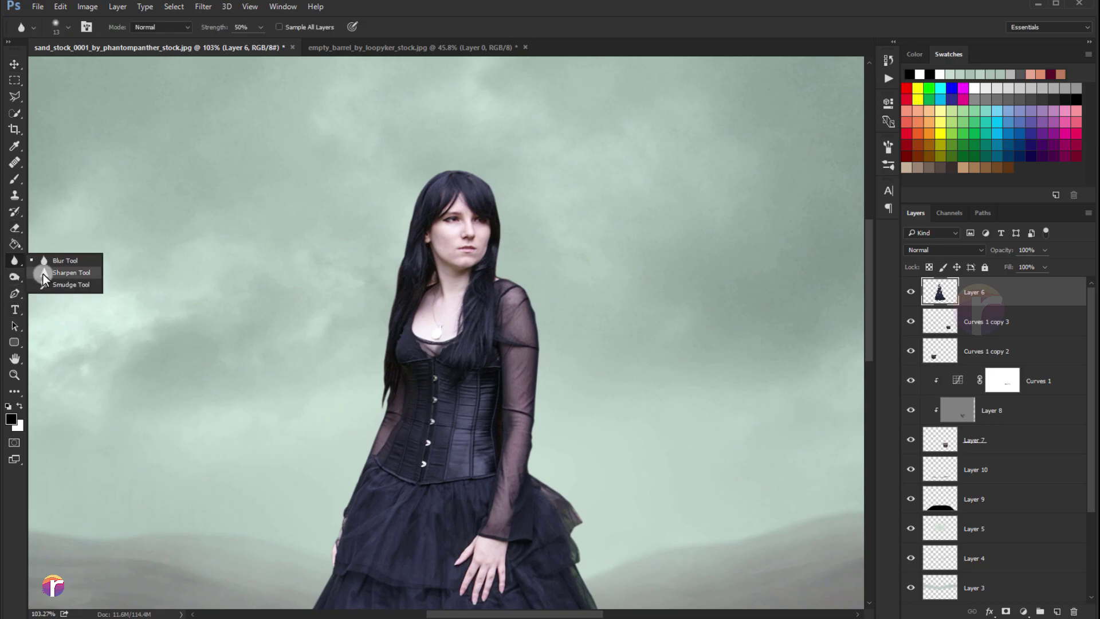
left_click(68, 283)
left_click(66, 27)
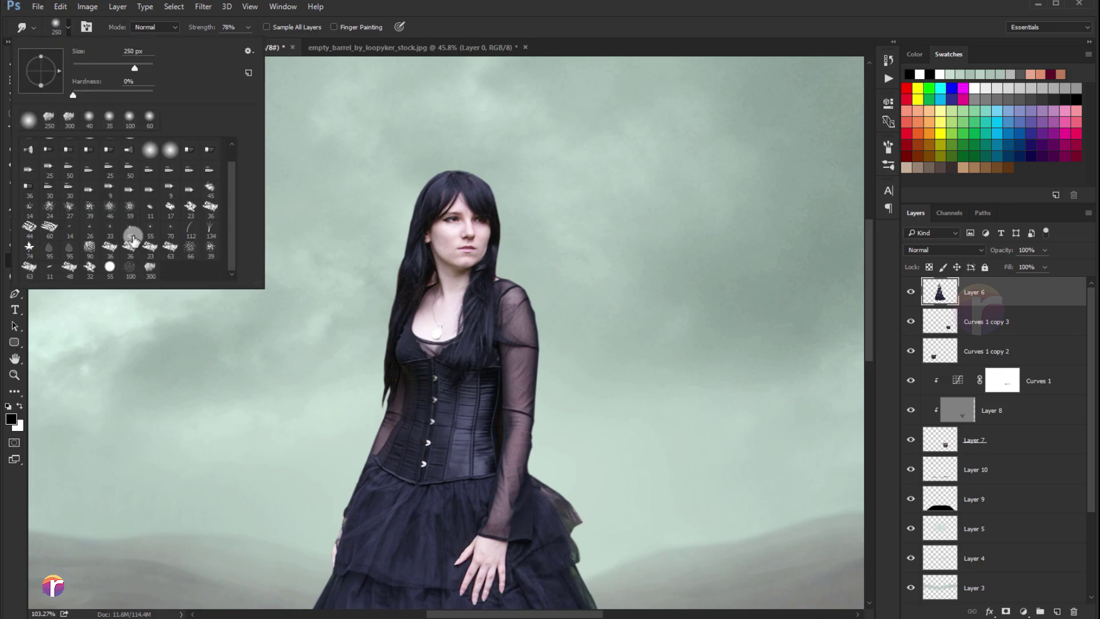
left_click(29, 225)
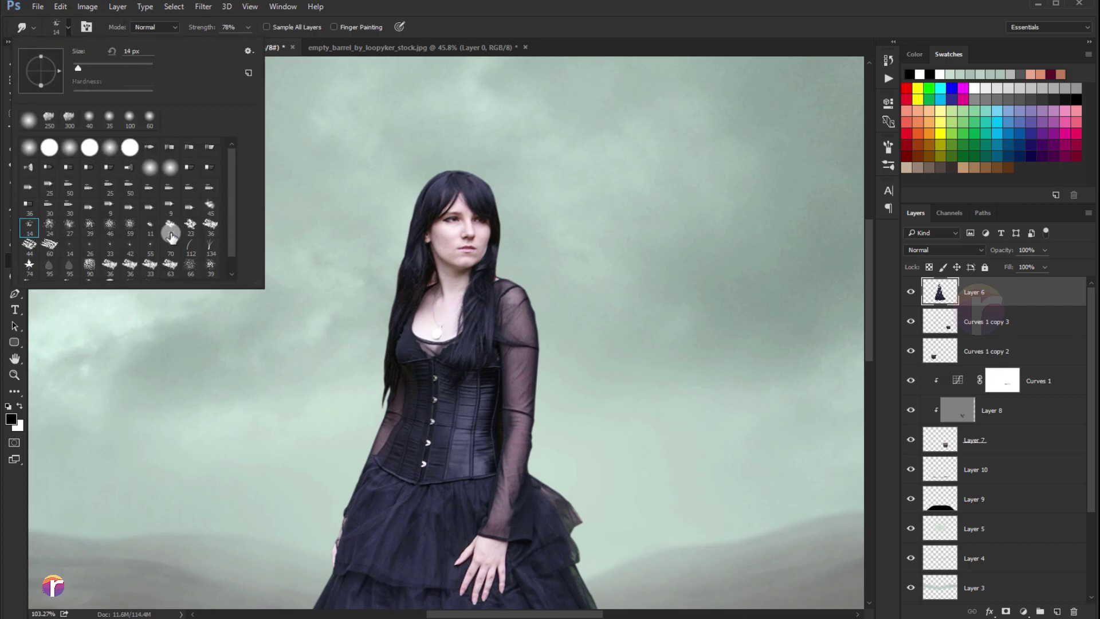
left_click(432, 49)
scroll(402, 265, "up", 2)
scroll(405, 269, "up", 2)
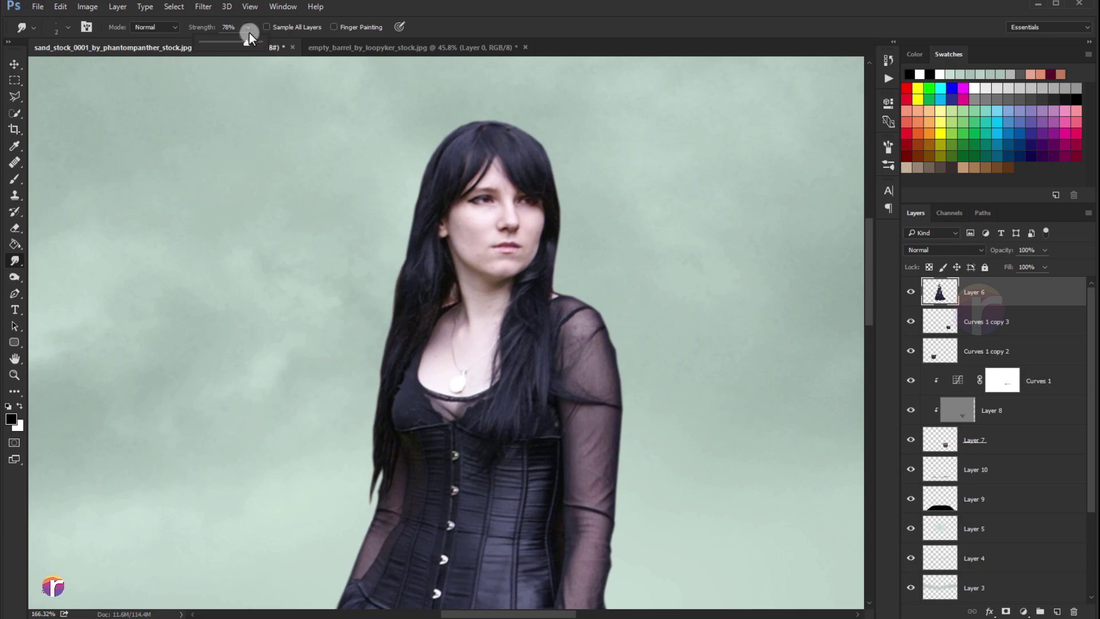
left_click_drag(255, 41, 257, 42)
key("9")
key("8")
key("bracketleft")
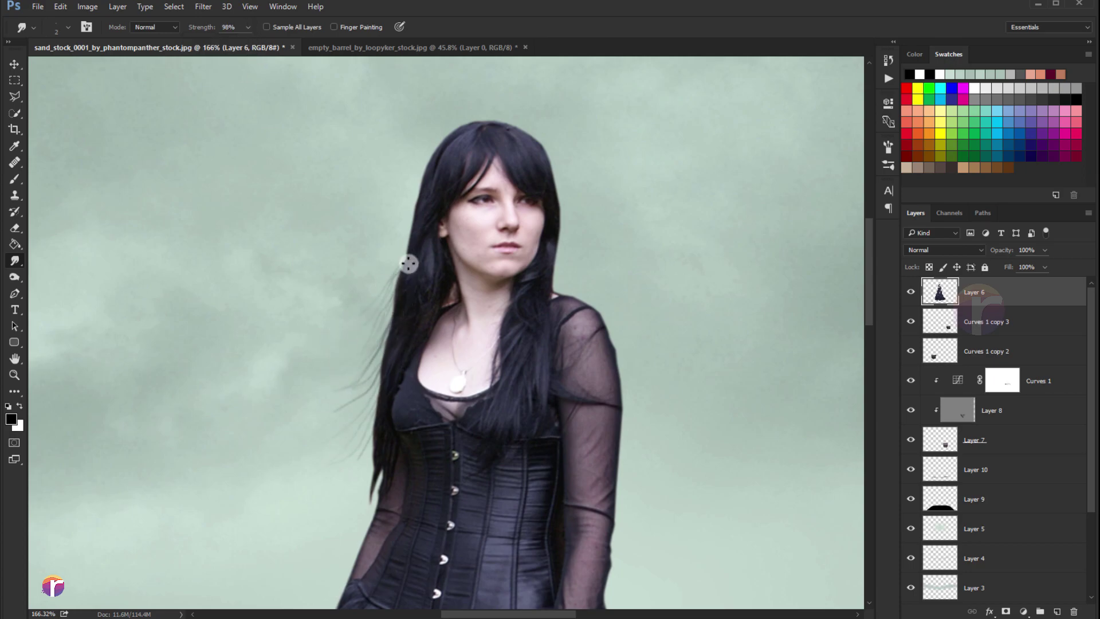
key("bracketleft")
left_click_drag(248, 27, 256, 50)
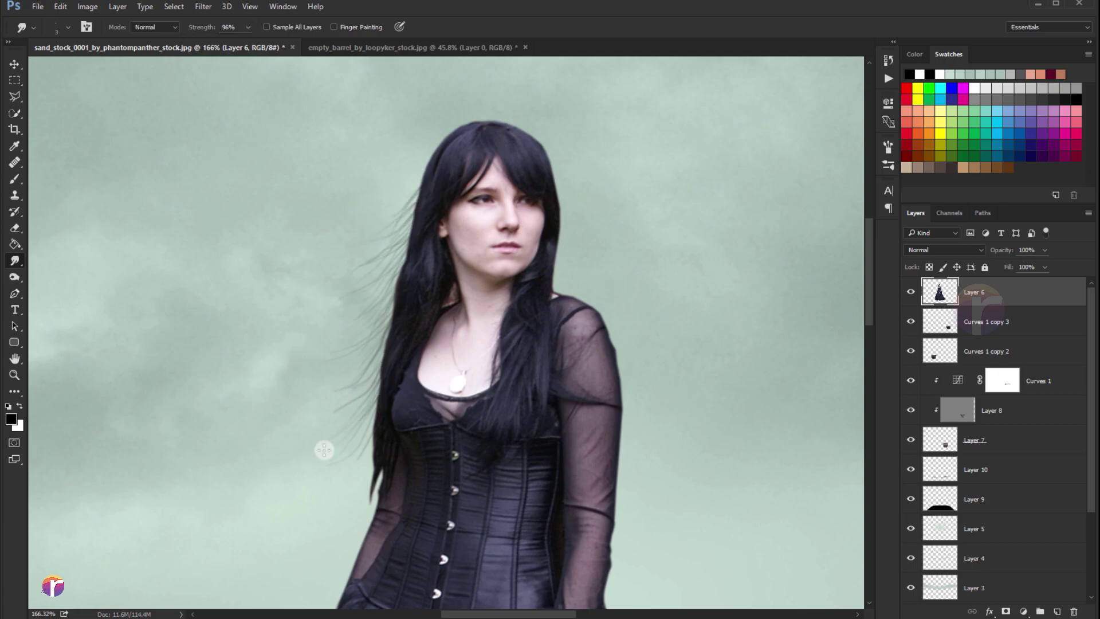
- Smudge thin windblown strands outward from the hair edges at 96–97% strength
left_click_drag(368, 459, 366, 523)
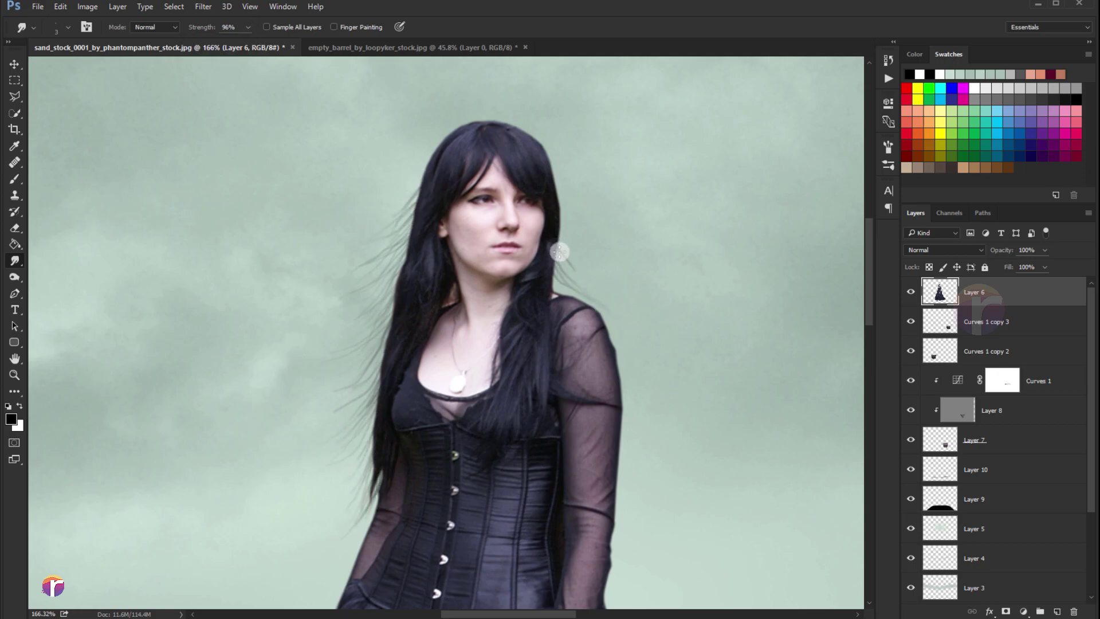
key("bracketleft")
key("9")
key("2")
key("9")
key("6")
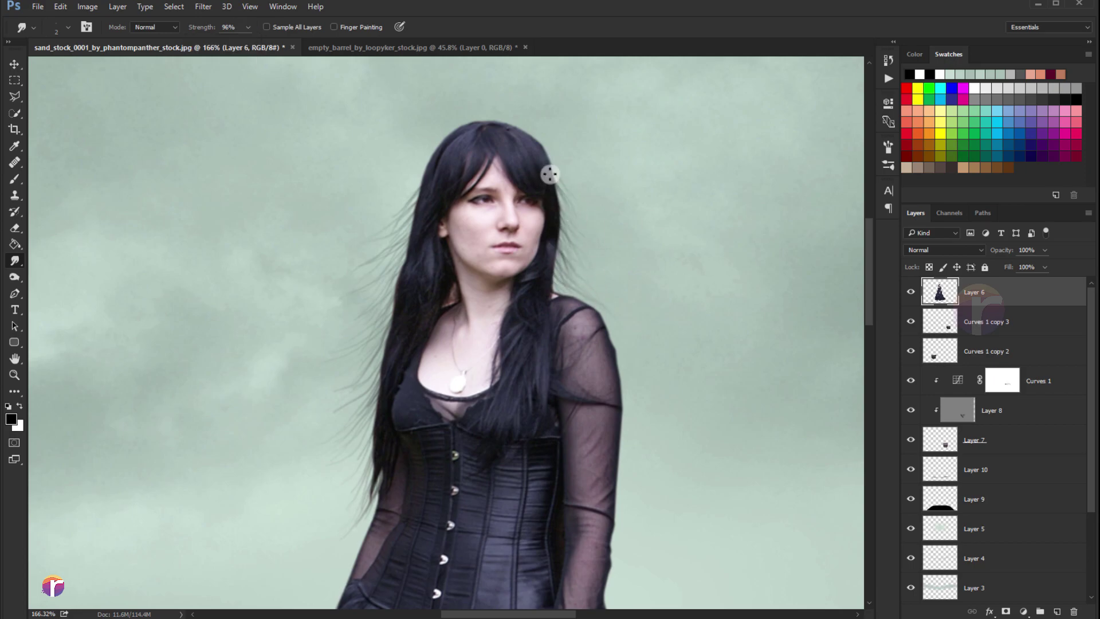
scroll(597, 295, "down", 3)
scroll(443, 344, "up", 2)
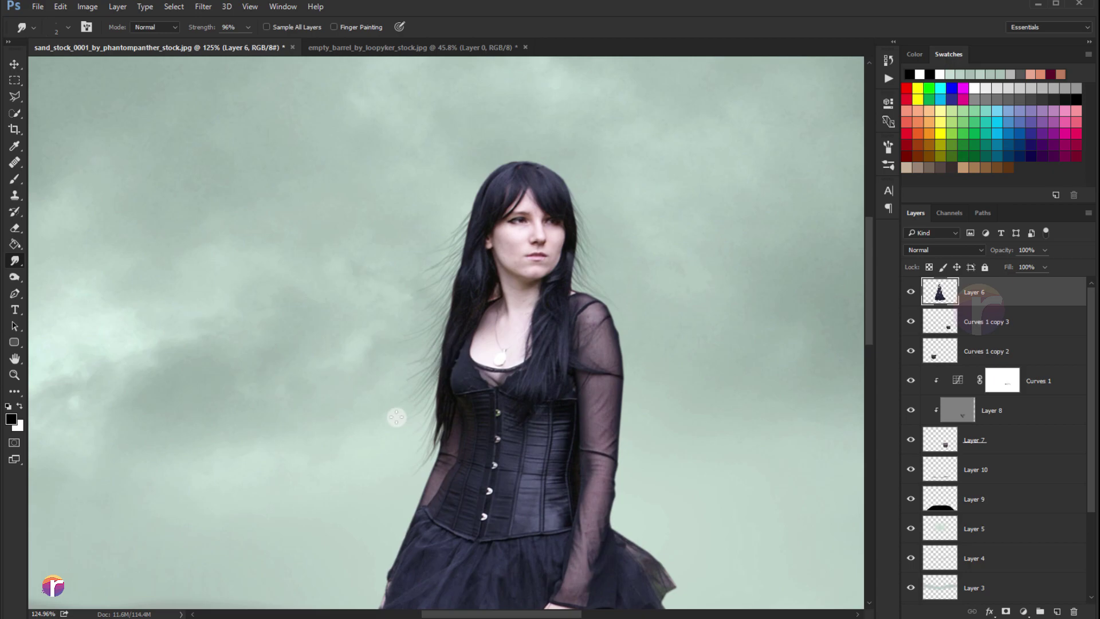
key("9")
key("7")
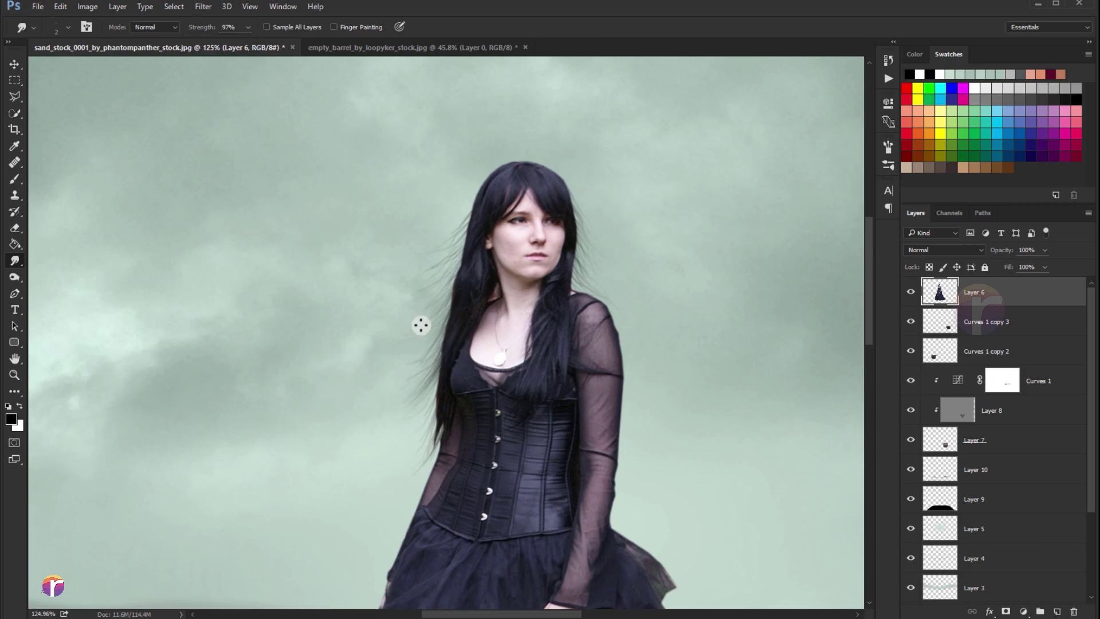
scroll(609, 281, "down", 3)
scroll(380, 221, "up", 3)
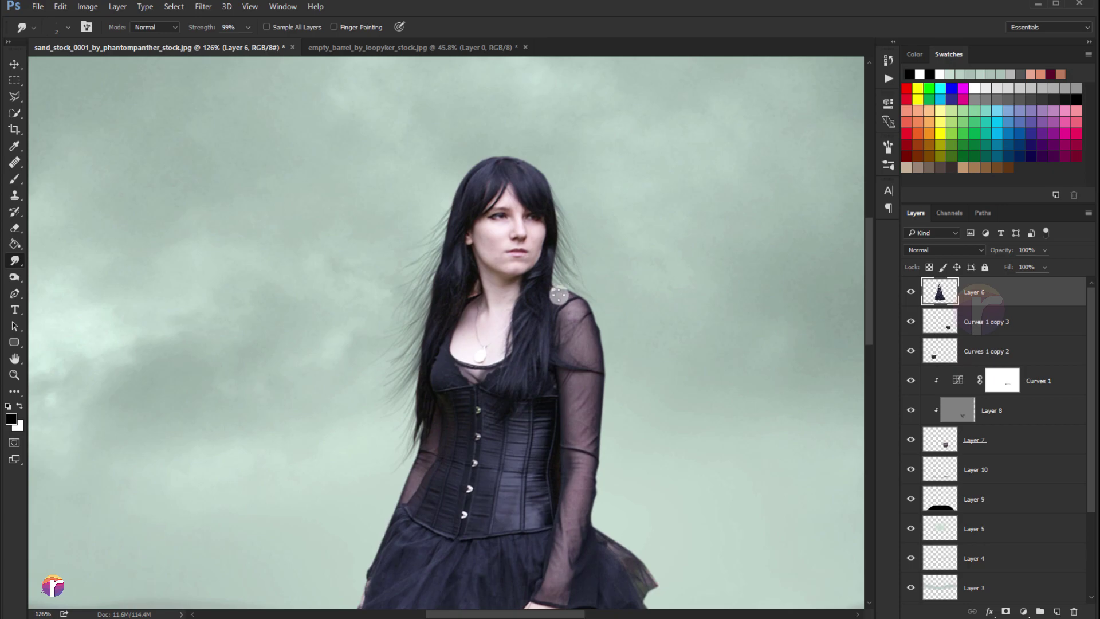
scroll(430, 324, "down", 2)
scroll(420, 346, "down", 2)
scroll(373, 274, "down", 1)
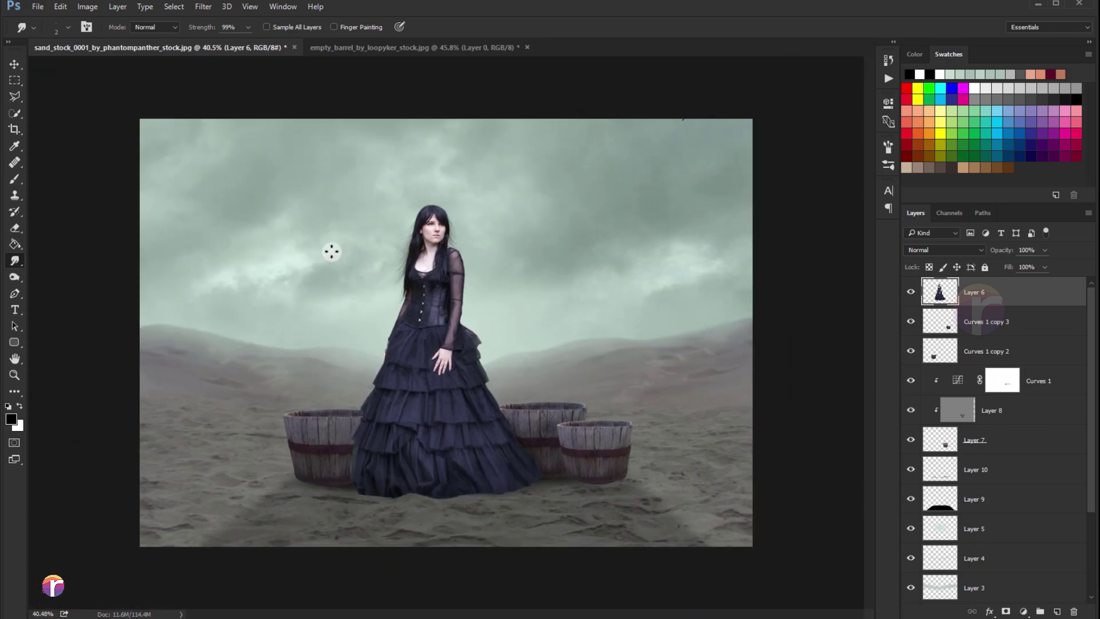
scroll(332, 251, "up", 1)
key("v")
scroll(404, 267, "up", 1)
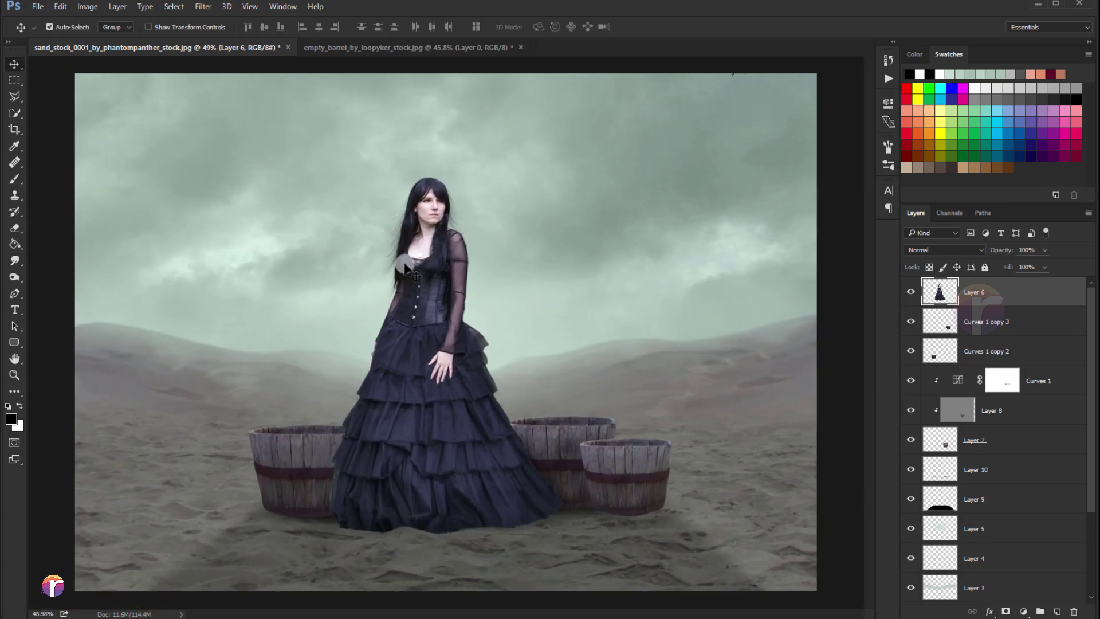
scroll(404, 266, "up", 1)
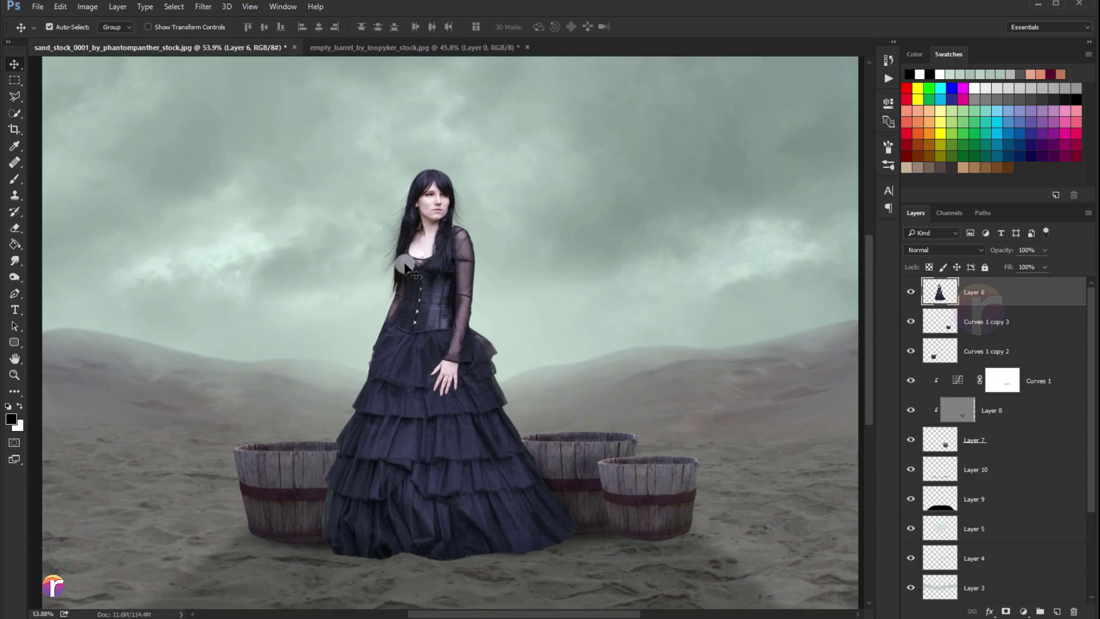
scroll(405, 266, "down", 1)
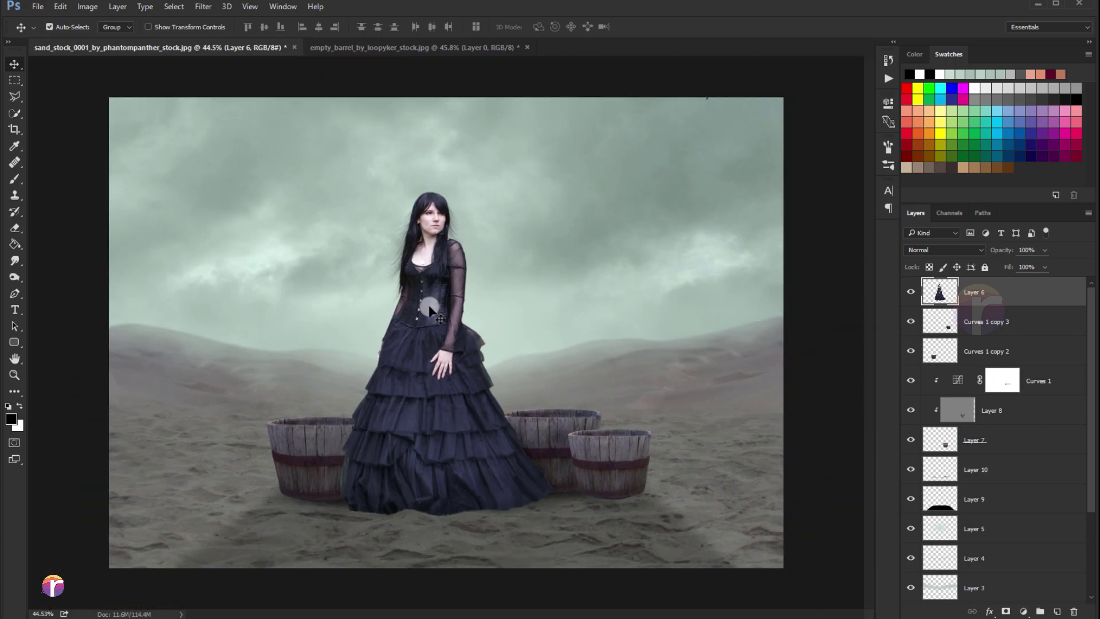
- Add a white Color Dodge inner shadow to Layer 6's layer style
double_click(1009, 298)
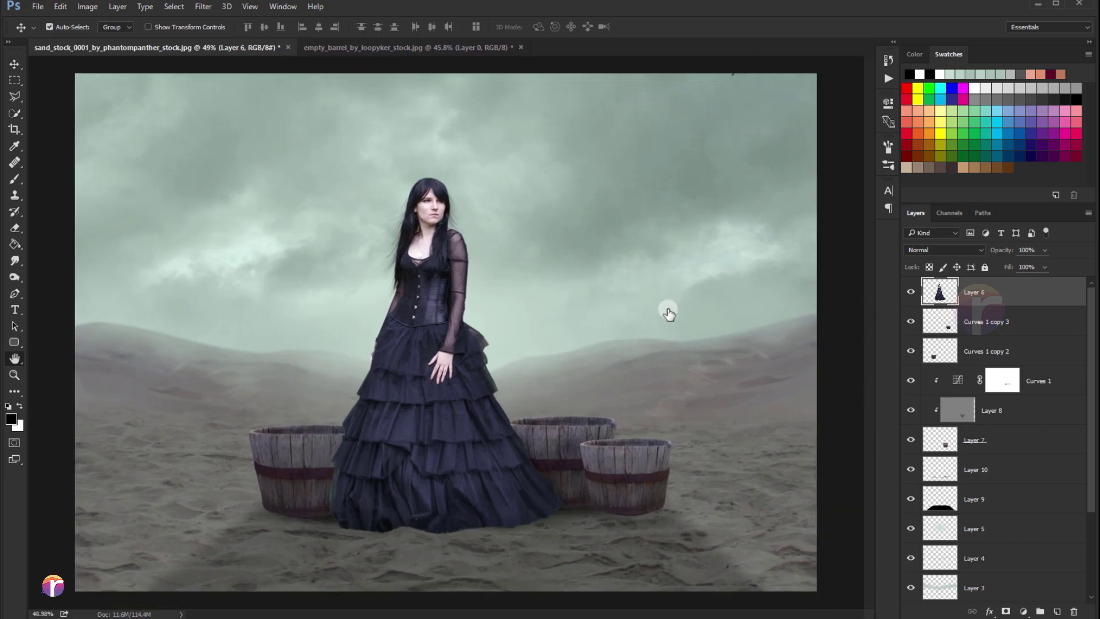
left_click(511, 422)
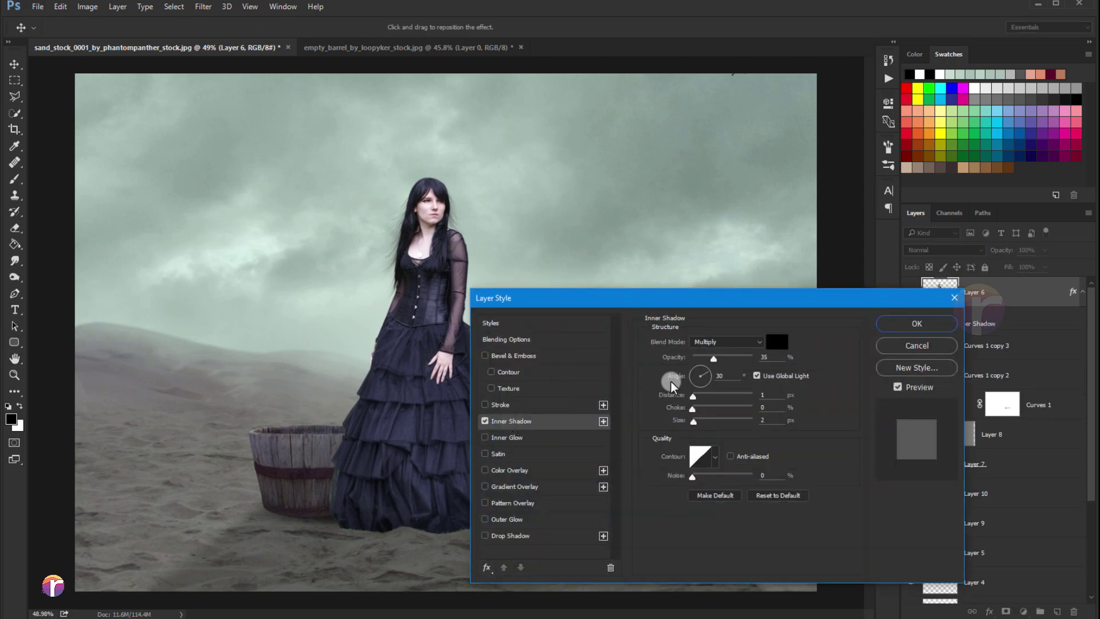
left_click(770, 342)
left_click_drag(711, 396, 700, 371)
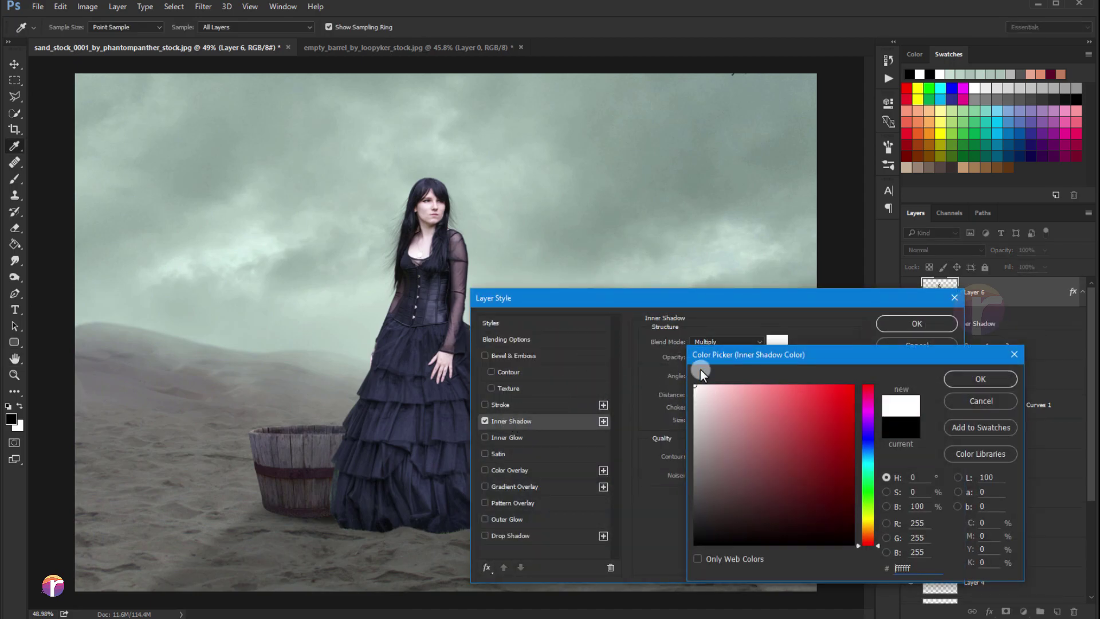
left_click(951, 378)
left_click(720, 342)
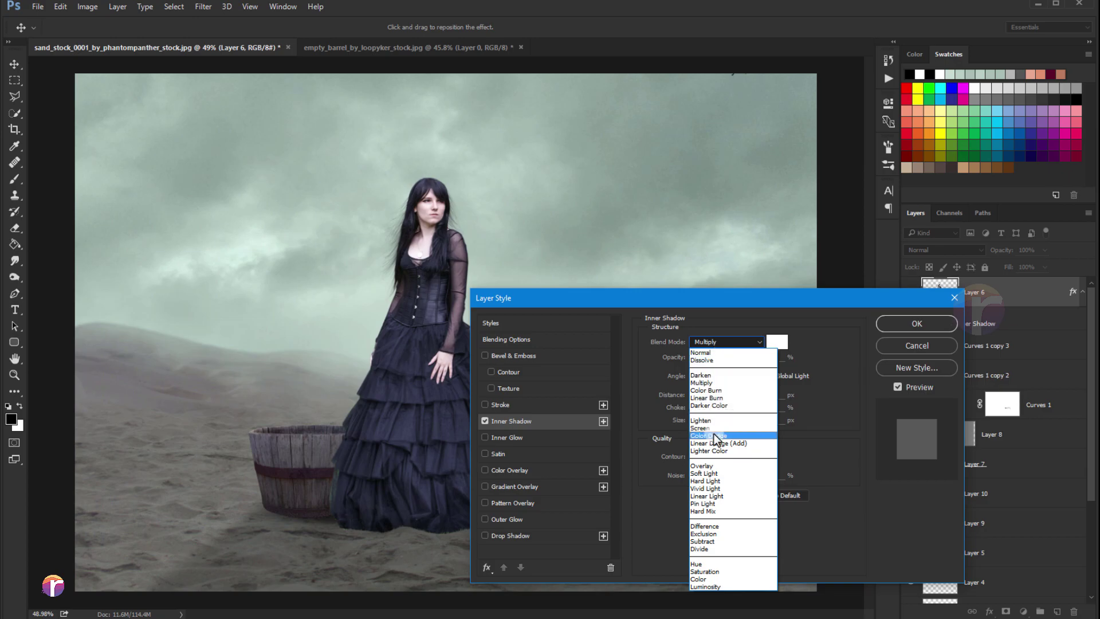
left_click(713, 435)
- Set the inner shadow to angle 135, distance 21 and about 41% opacity, then apply it
left_click_drag(699, 394, 703, 420)
left_click_drag(703, 373, 694, 373)
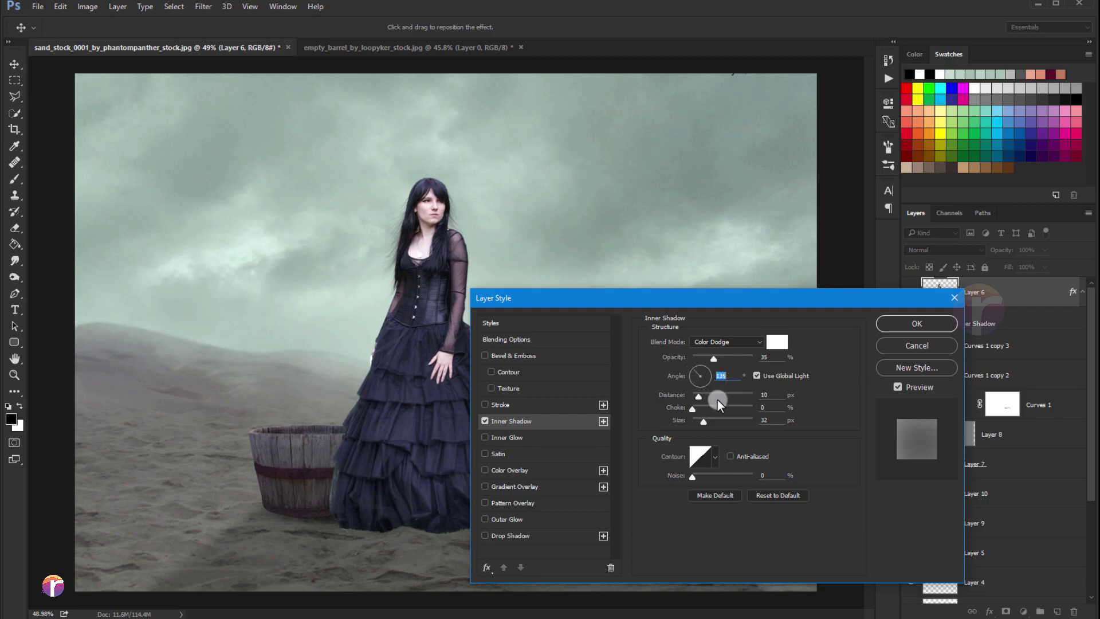
left_click_drag(703, 397, 706, 395)
left_click_drag(727, 355, 727, 355)
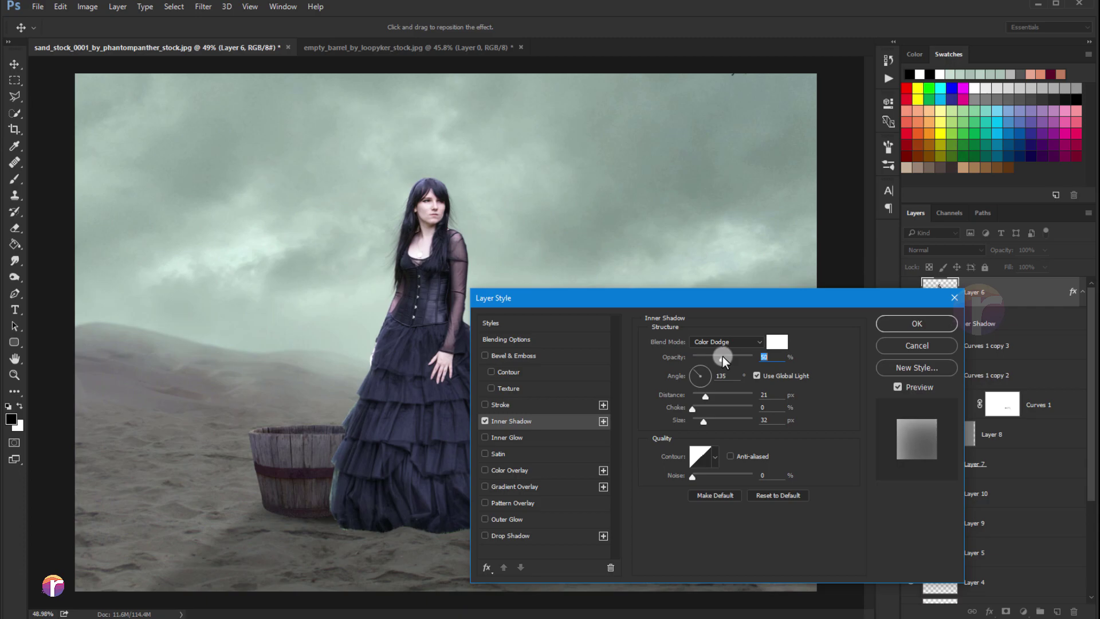
left_click_drag(717, 360, 716, 360)
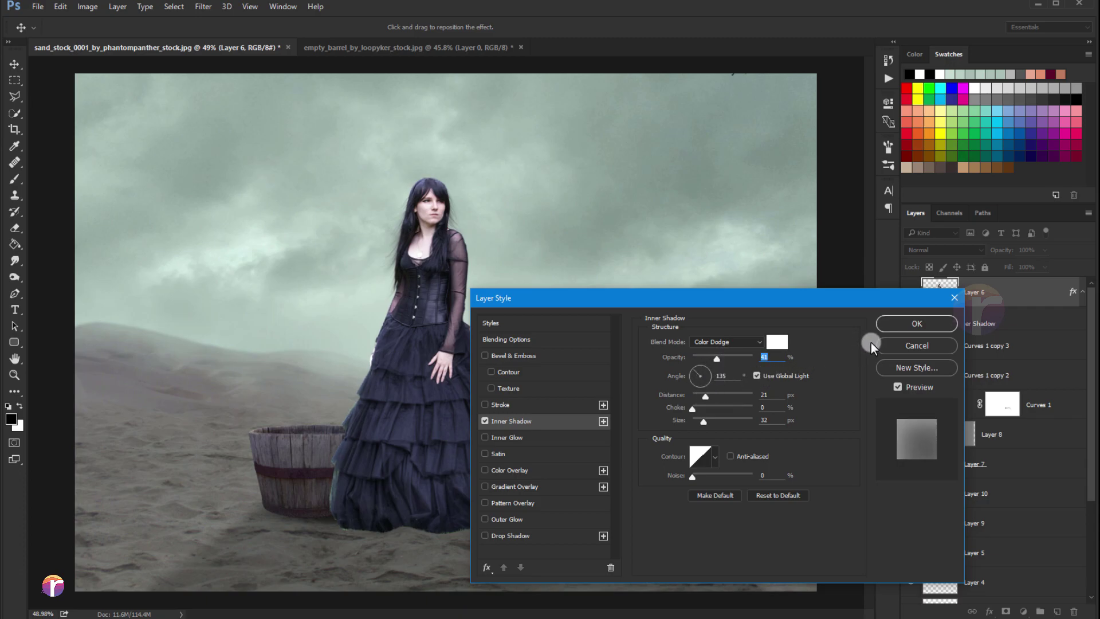
left_click(485, 420)
left_click(884, 325)
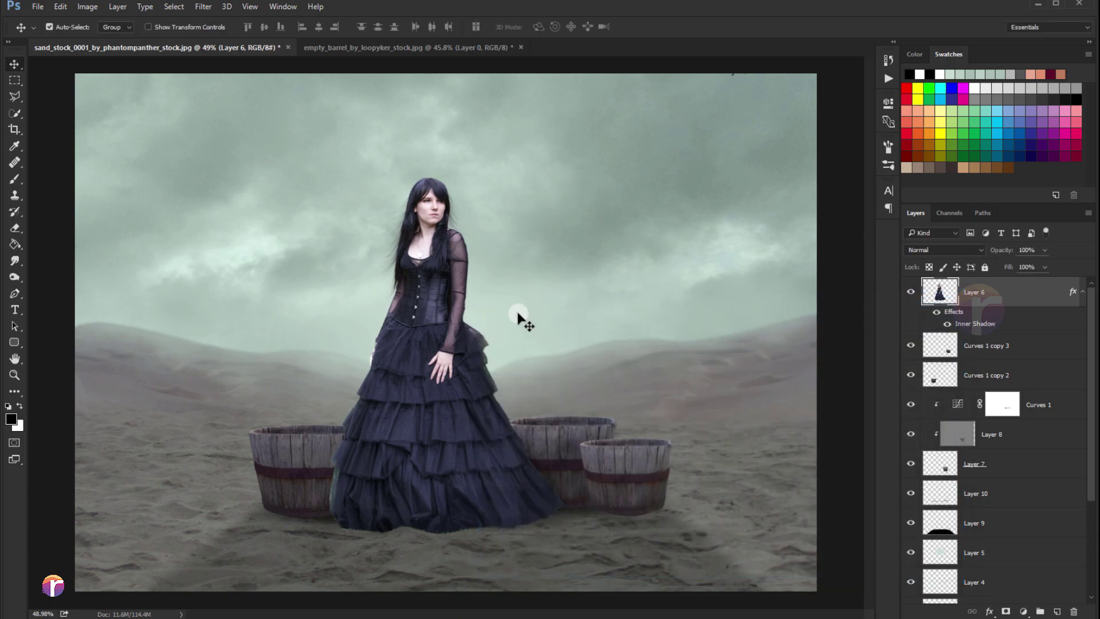
- Convert Layer 6's inner shadow effect into its own separate clipped layer
right_click(1073, 291)
left_click(967, 538)
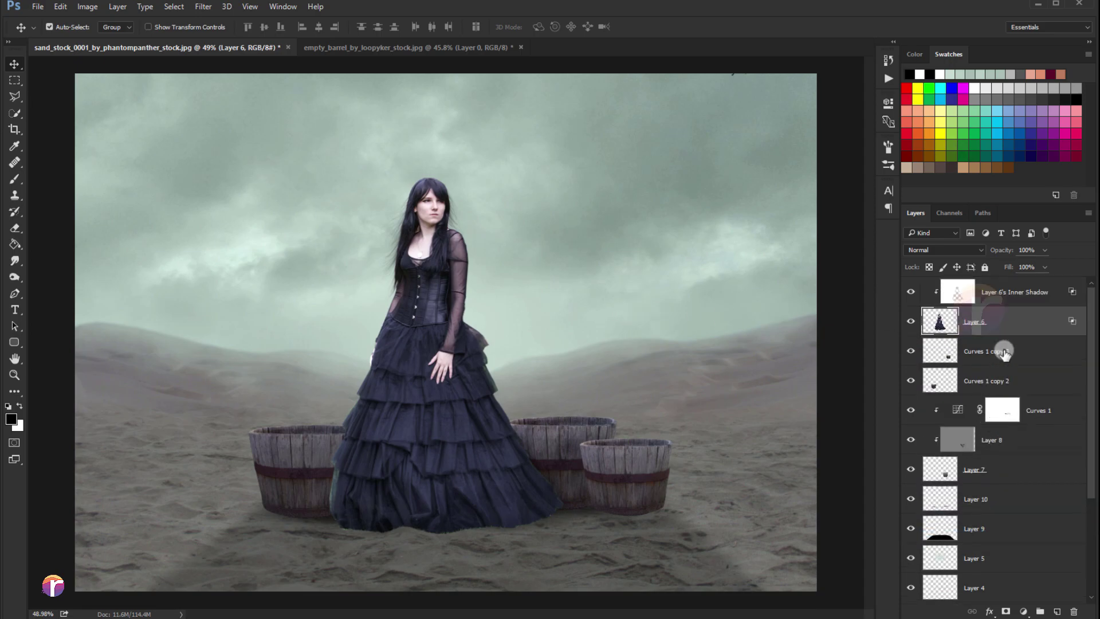
left_click(996, 305)
left_click(910, 292)
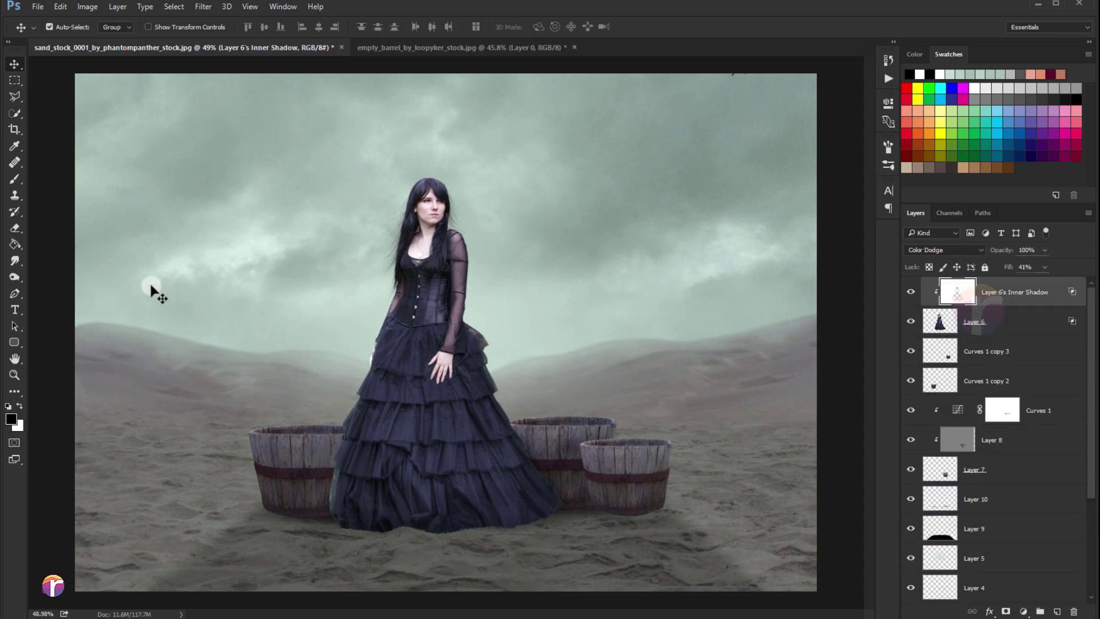
key("shift+4")
key("shift+1")
- Partly erase the glow layer with a near-full-flow eraser, toggling it to compare
left_click(15, 227)
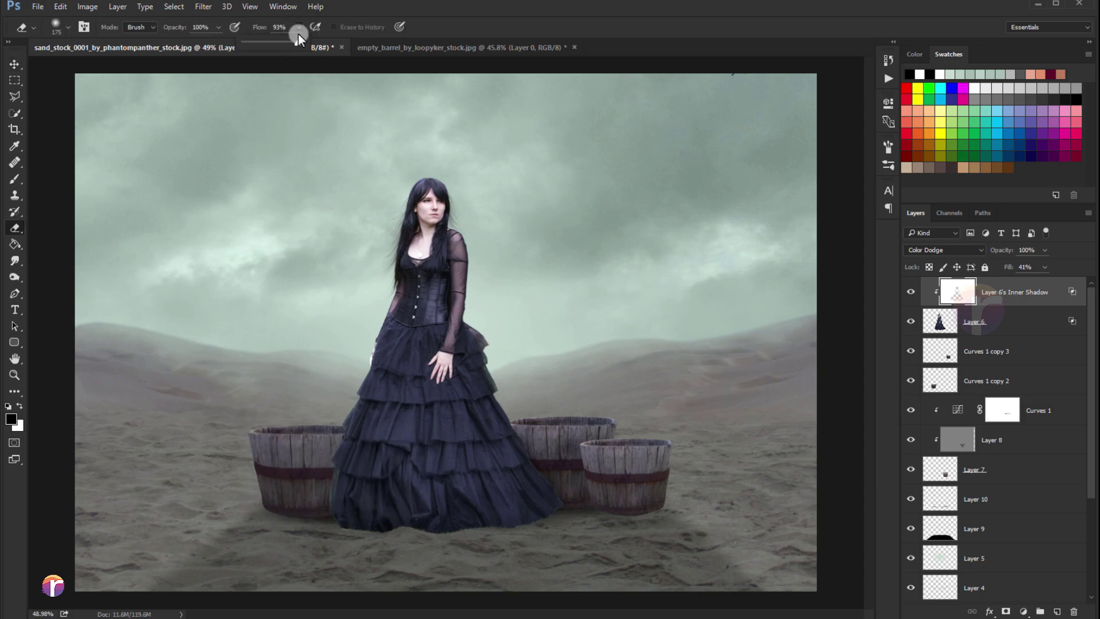
left_click_drag(297, 37, 301, 43)
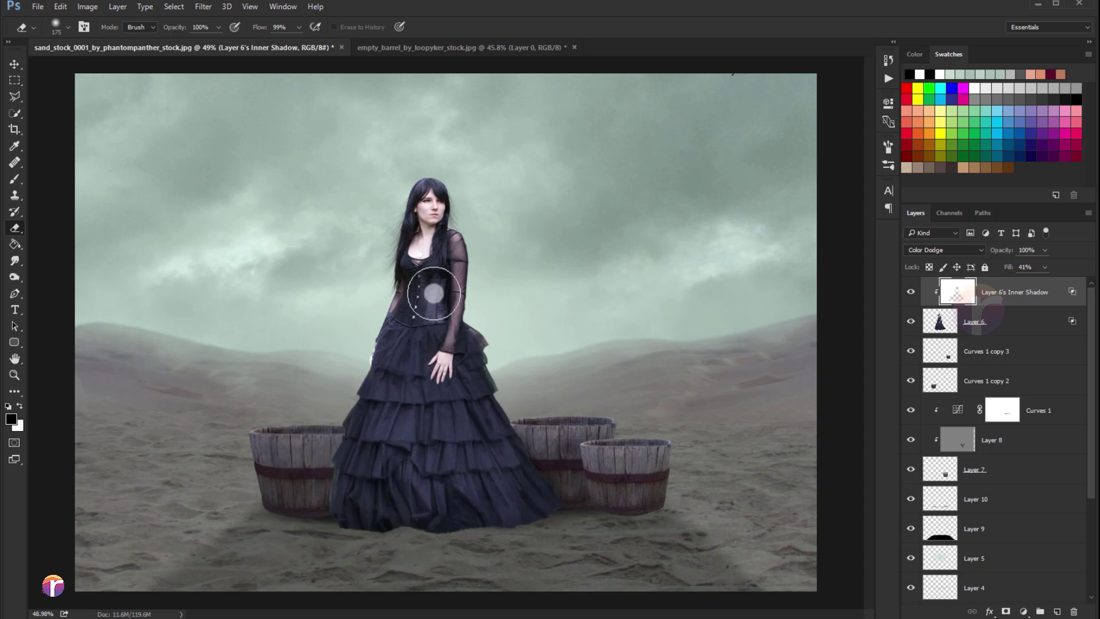
left_click(909, 293)
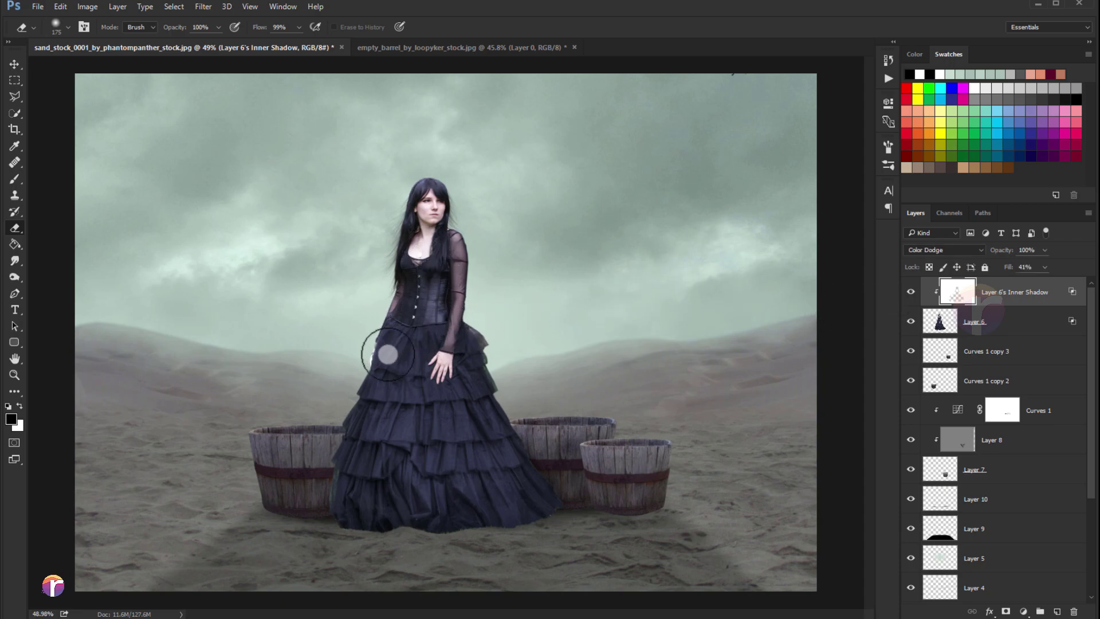
left_click(911, 292)
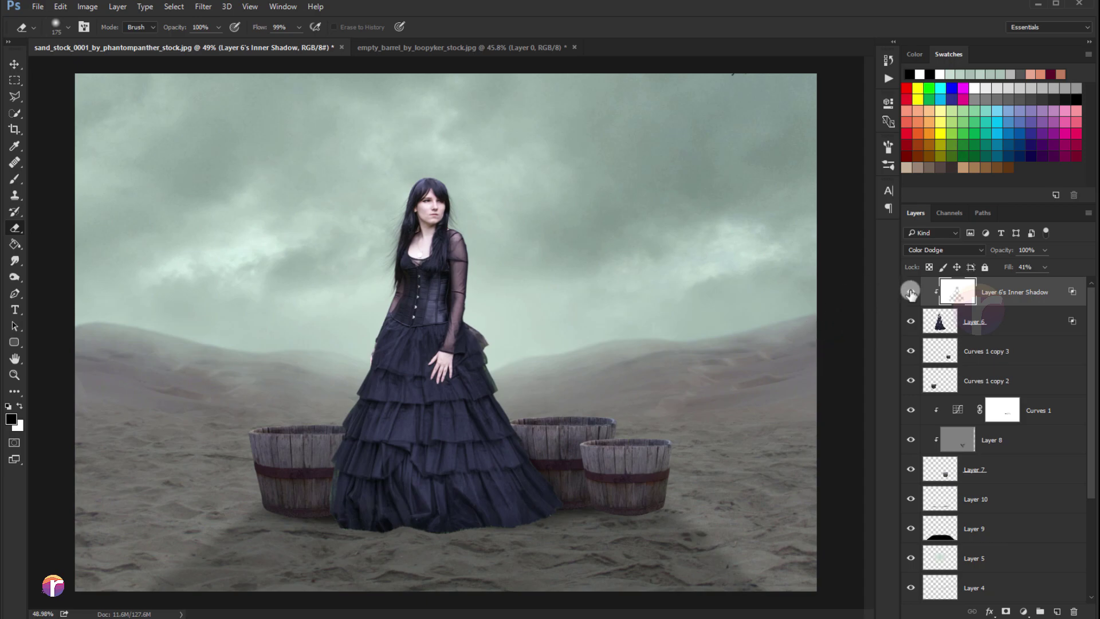
left_click(910, 292)
scroll(549, 306, "down", 1)
scroll(523, 308, "down", 1)
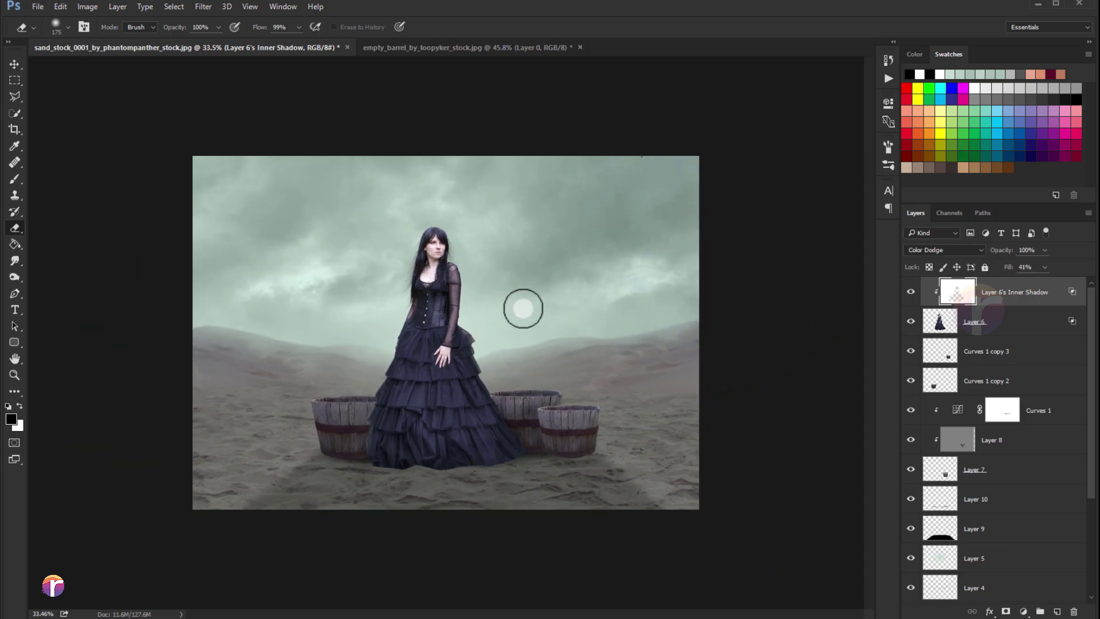
scroll(523, 308, "up", 1)
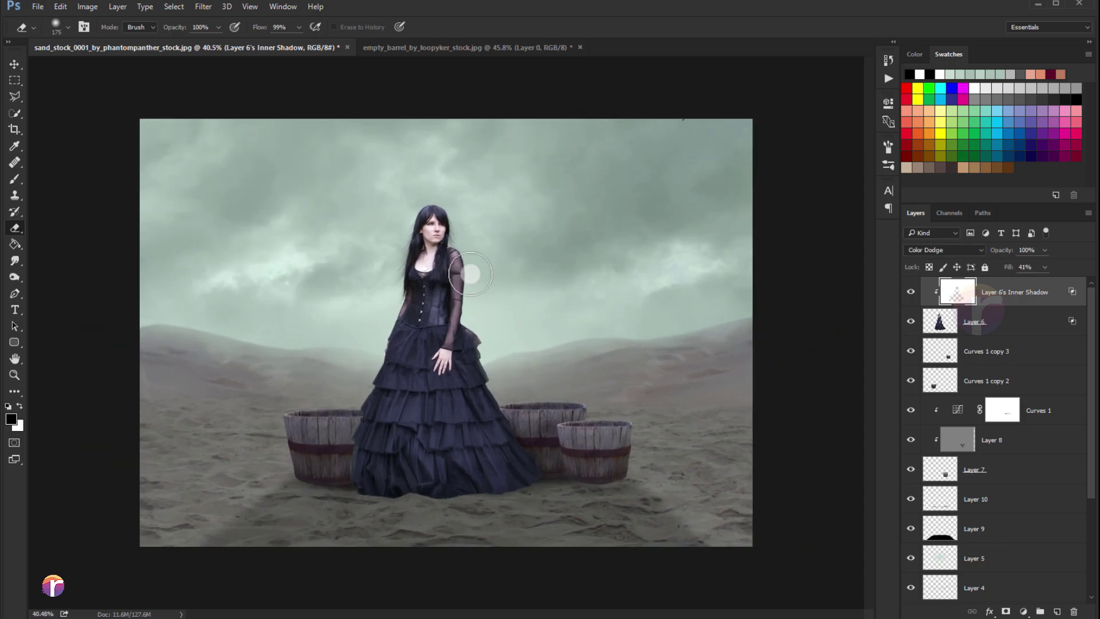
- Add a new empty clipped layer, Layer 11, above the woman's layer
left_click(14, 63)
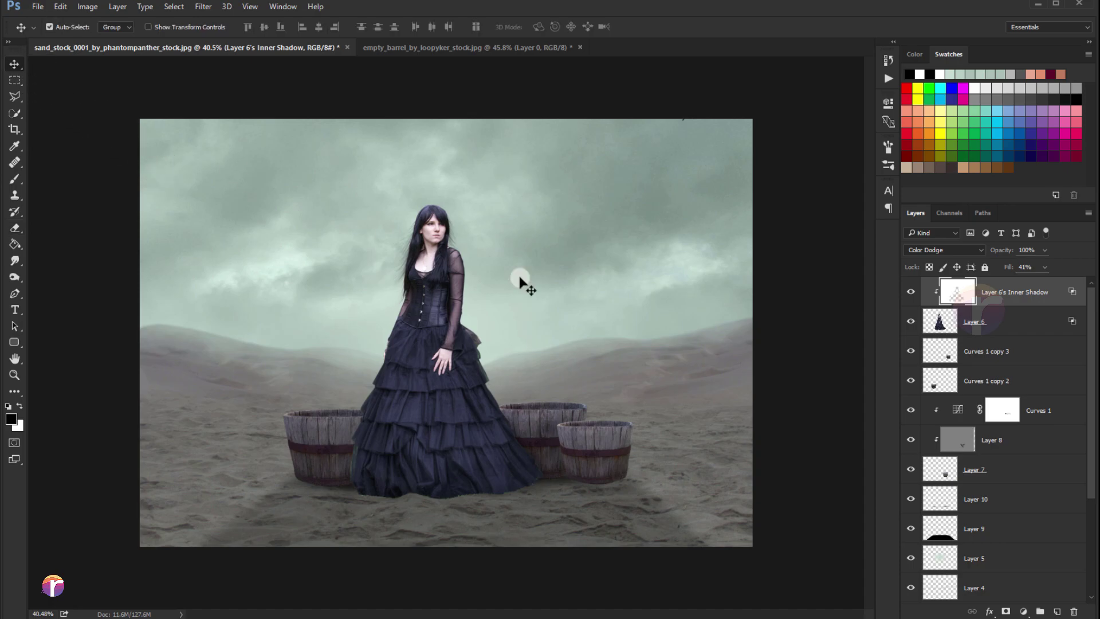
scroll(521, 281, "up", 1)
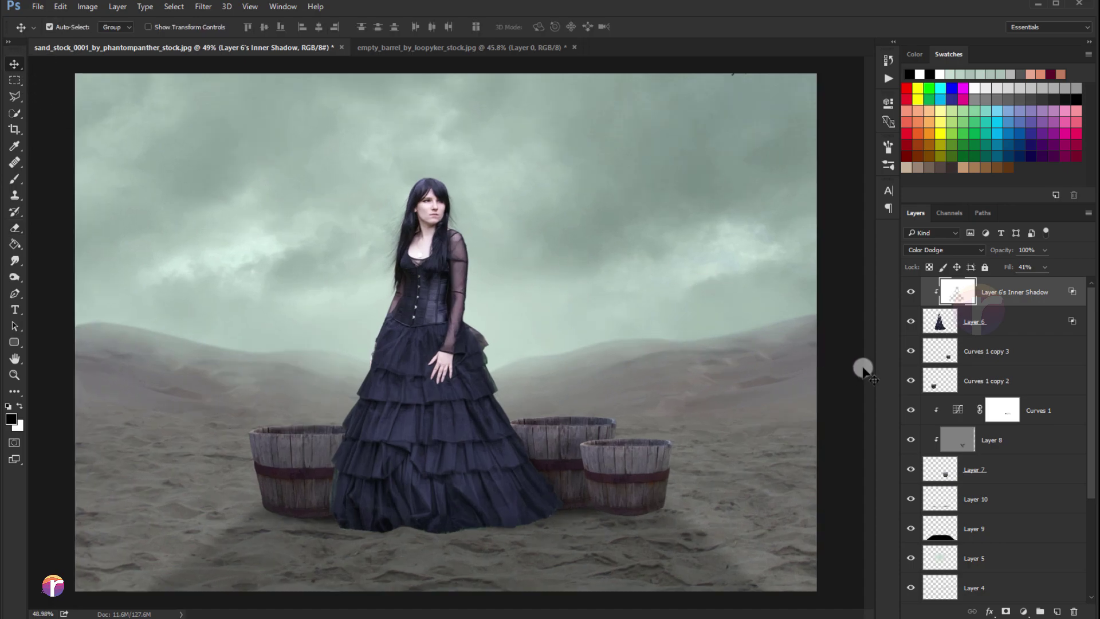
left_click(972, 331)
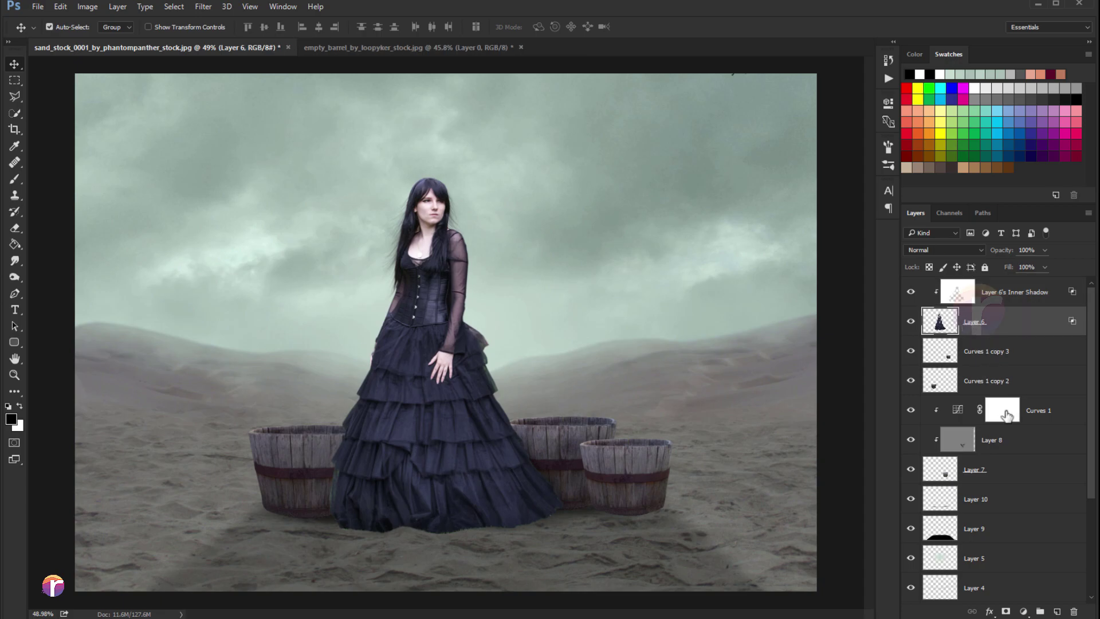
left_click(1057, 612)
- Fill the new layer with 50% gray and set its blend mode to Overlay
left_click(60, 7)
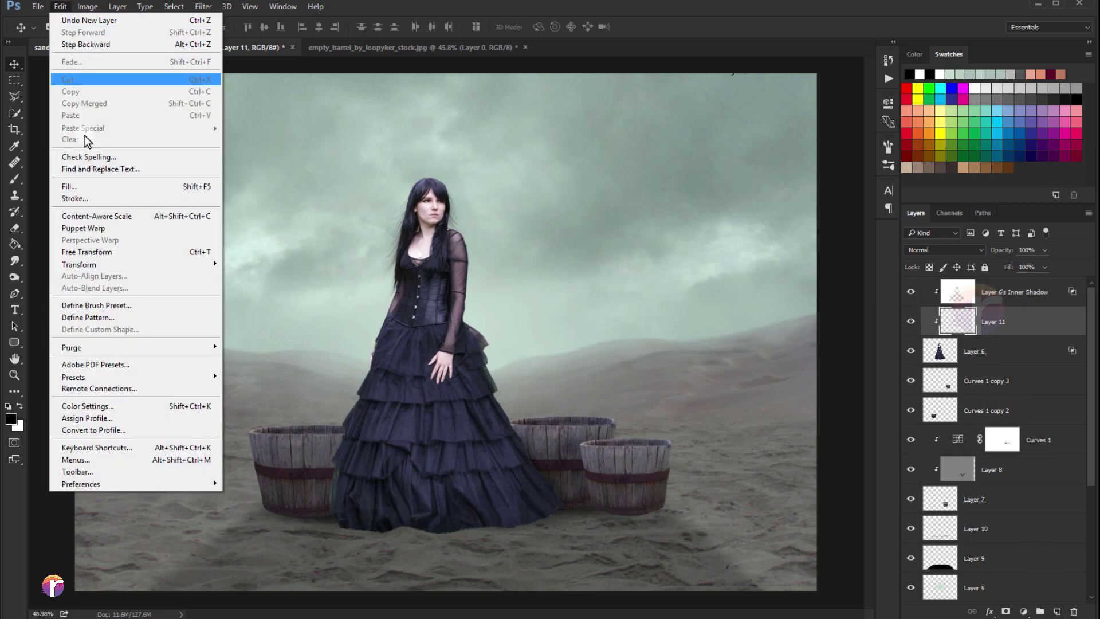
left_click(86, 179)
left_click(580, 175)
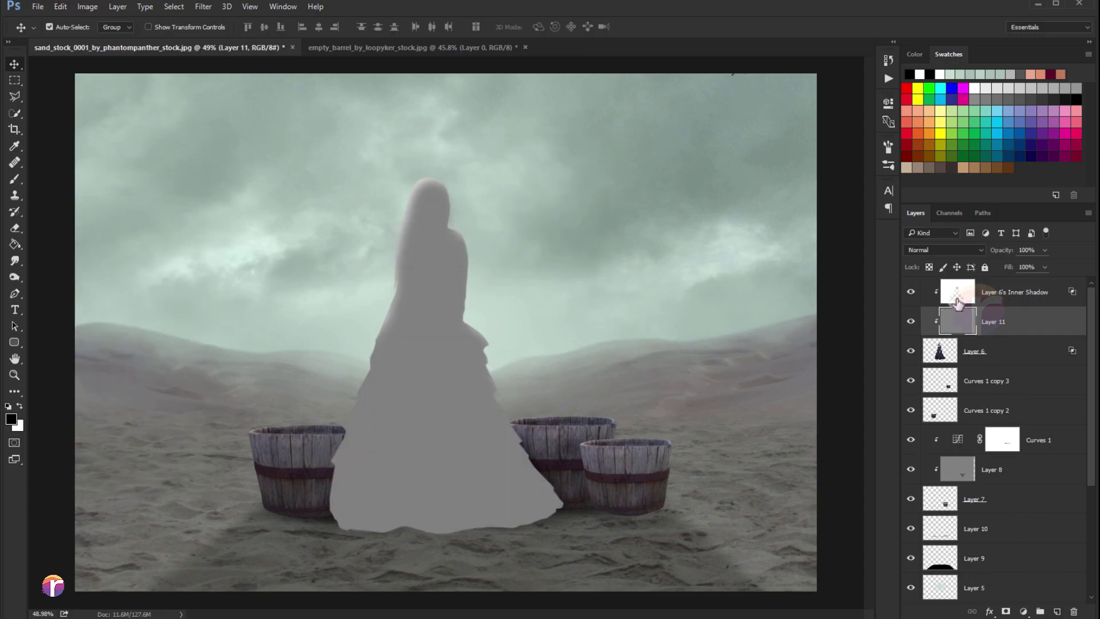
left_click(944, 253)
left_click(920, 369)
left_click(916, 251)
left_click(916, 374)
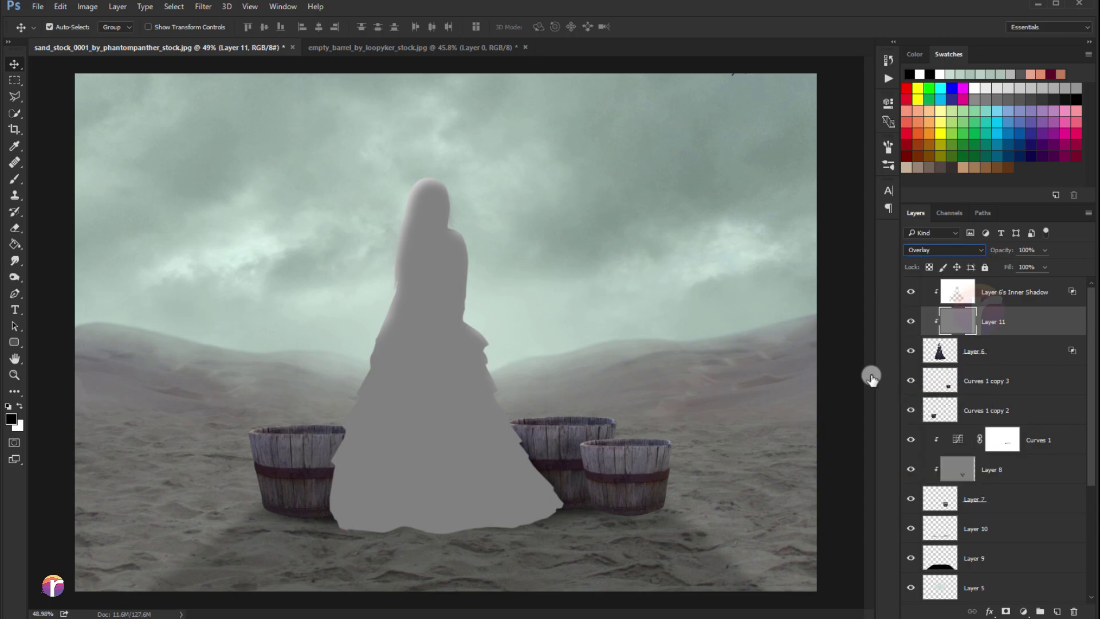
- Dodge highlights onto the skirt folds with a smaller brush and compare the result
left_click(14, 277)
scroll(402, 424, "up", 3)
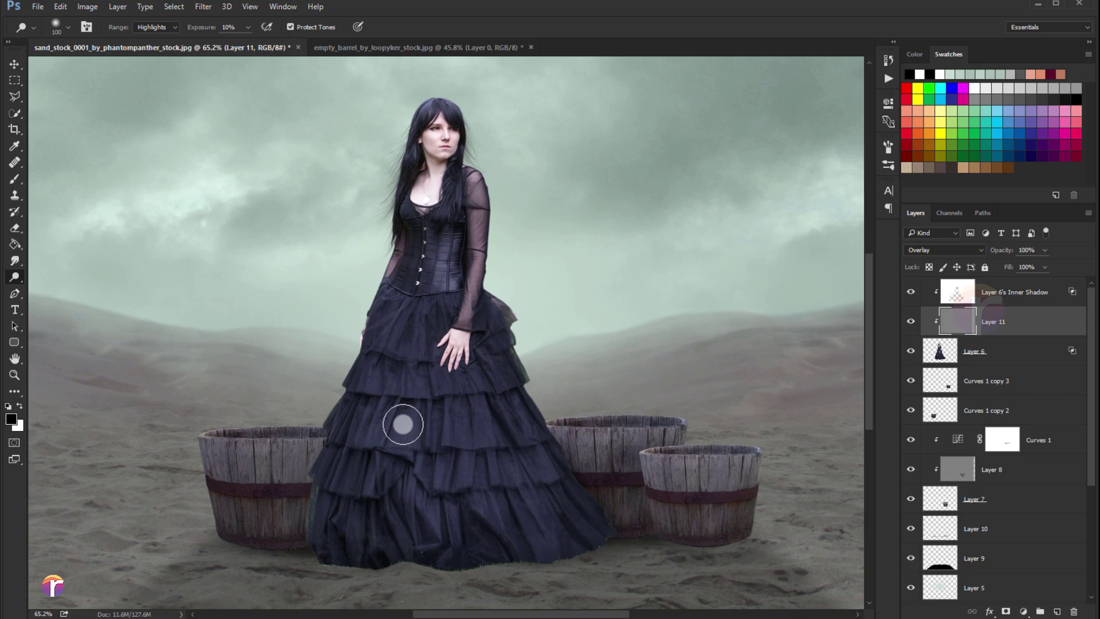
key("bracketleft")
key("bracketleft")
key("bracketleft")
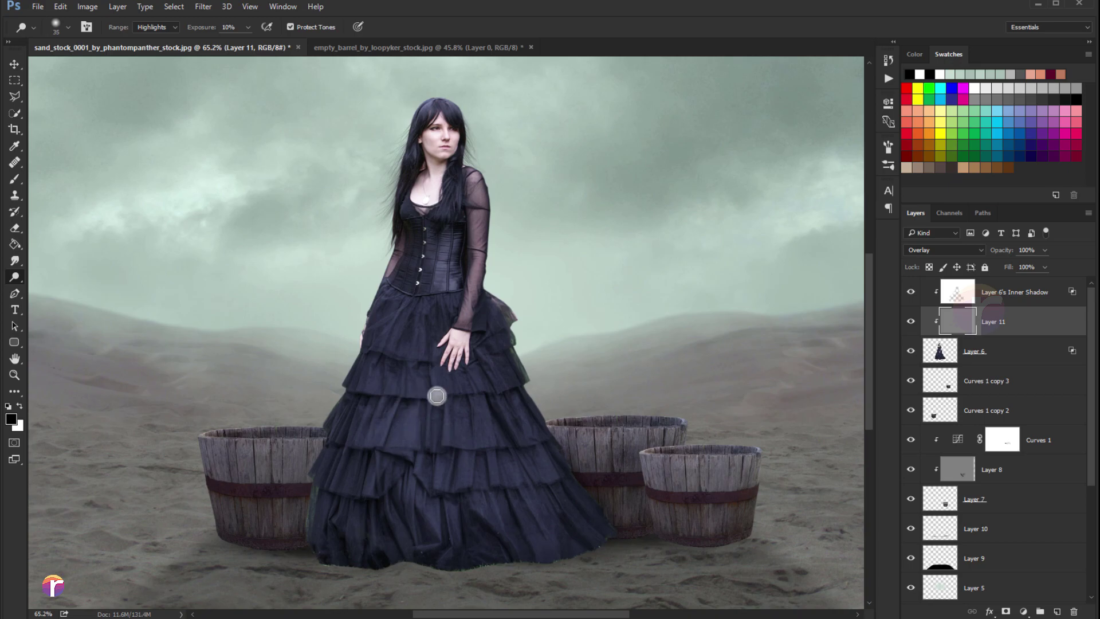
left_click_drag(436, 396, 387, 376)
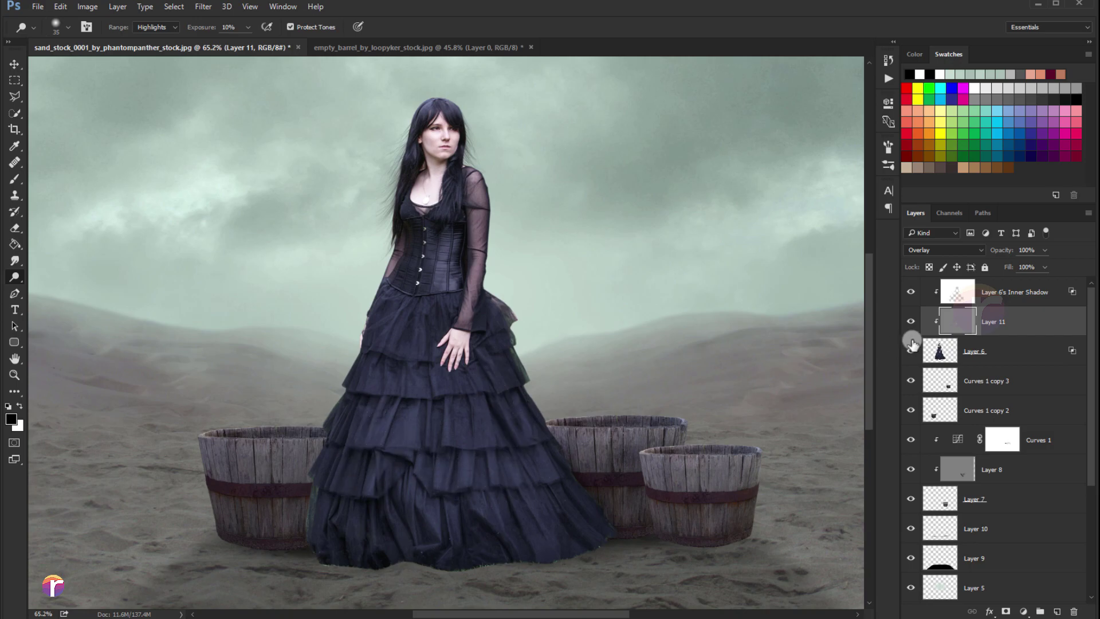
left_click(911, 322)
right_click(14, 279)
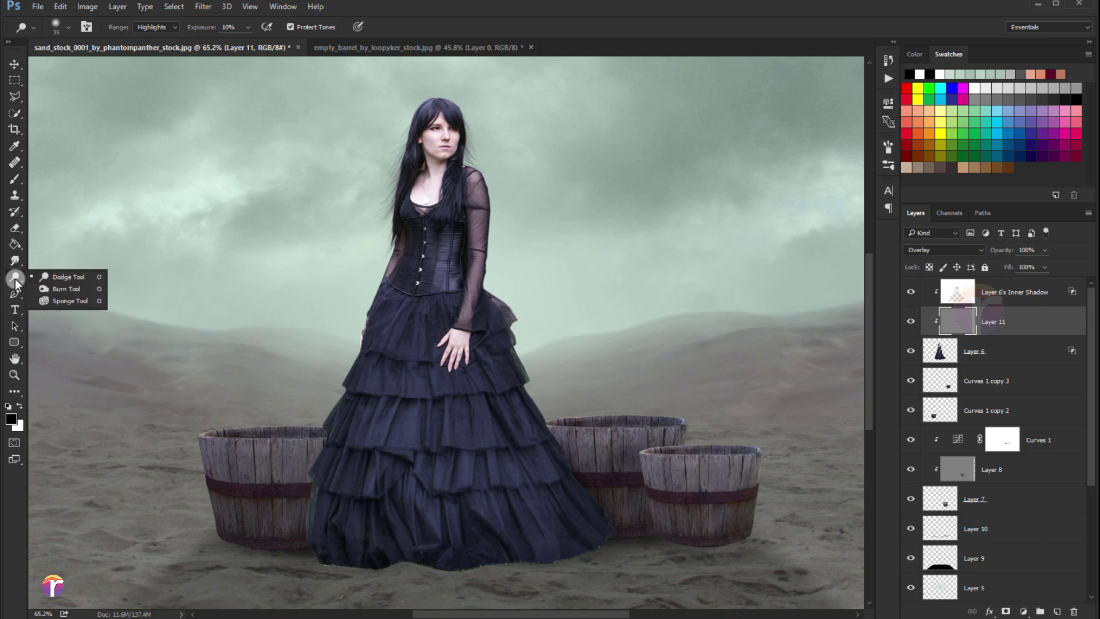
left_click(58, 286)
- Burn deeper shadows below the chin and along the left and right skirt edges
left_click_drag(436, 180, 440, 140)
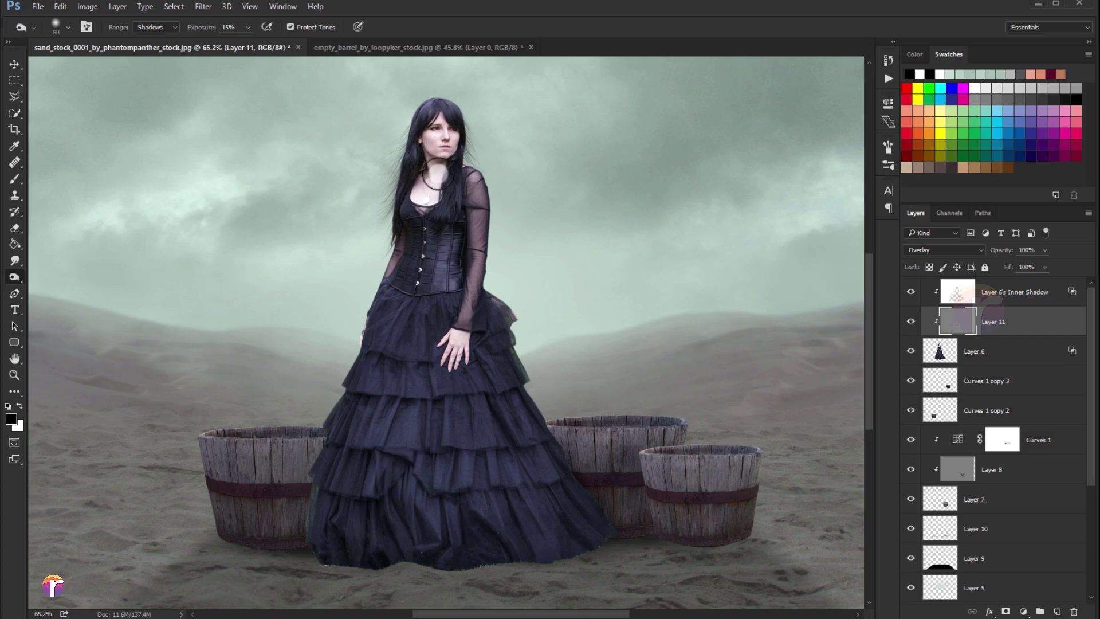
left_click(414, 390)
mouse_move(414, 390)
left_mouse_down()
mouse_move(318, 523)
mouse_move(356, 560)
left_mouse_up()
mouse_move(519, 338)
left_mouse_down()
mouse_move(586, 516)
mouse_move(456, 572)
mouse_move(351, 558)
mouse_move(533, 570)
mouse_move(430, 565)
mouse_move(564, 566)
mouse_move(592, 555)
mouse_move(553, 533)
mouse_move(518, 434)
mouse_move(468, 432)
mouse_move(459, 498)
mouse_move(398, 464)
mouse_move(386, 532)
mouse_move(465, 476)
left_mouse_up()
scroll(465, 477, "down", 1)
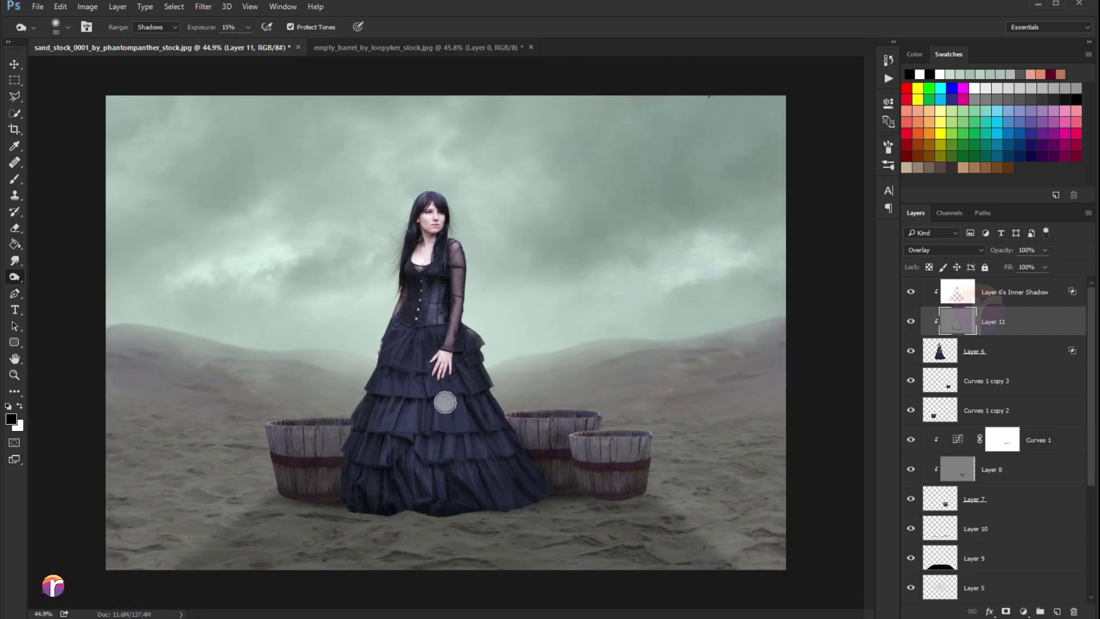
scroll(442, 397, "down", 1)
- Toggle Layer 11's visibility to compare the image with and without the dodge and burn
left_click(18, 65)
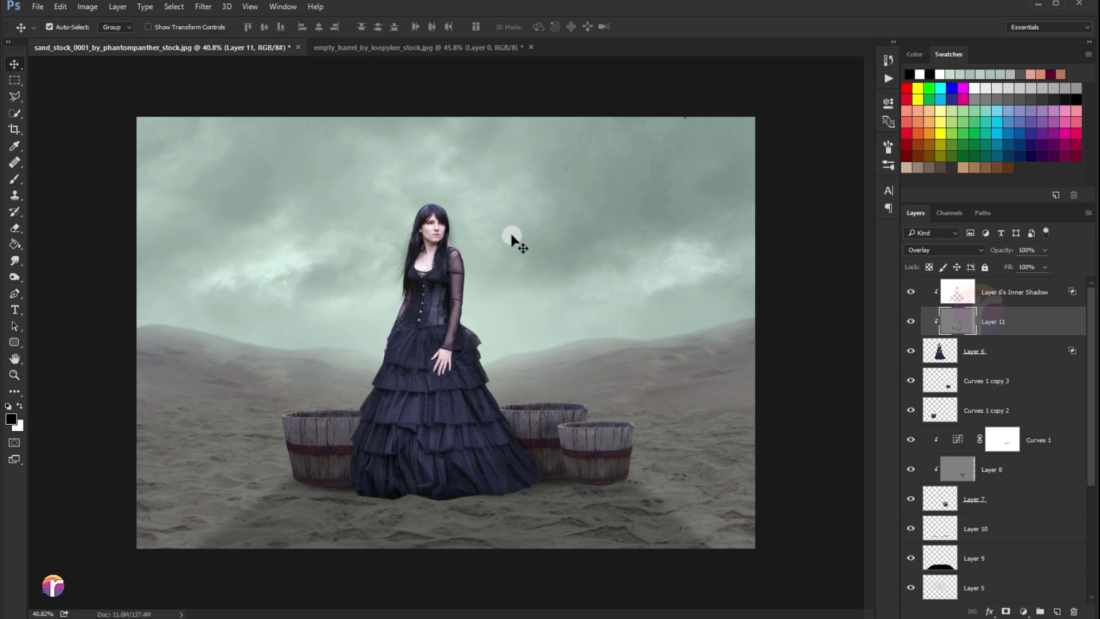
scroll(511, 238, "down", 1)
scroll(510, 238, "up", 1)
left_click(911, 324)
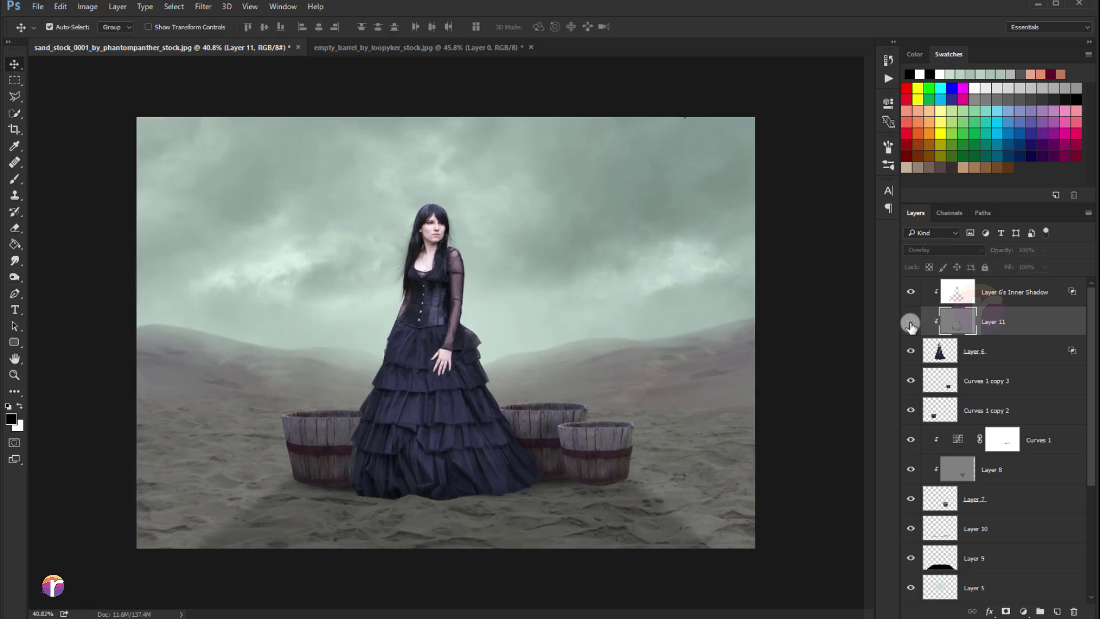
left_click(911, 324)
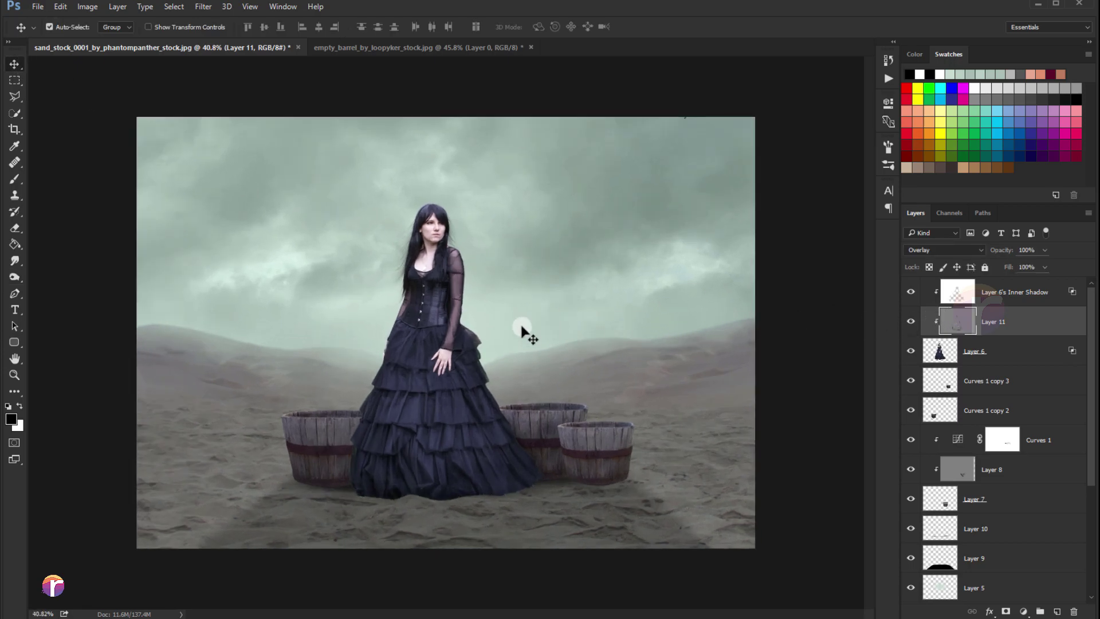
scroll(521, 335, "up", 1)
scroll(520, 338, "up", 1)
scroll(520, 340, "up", 1)
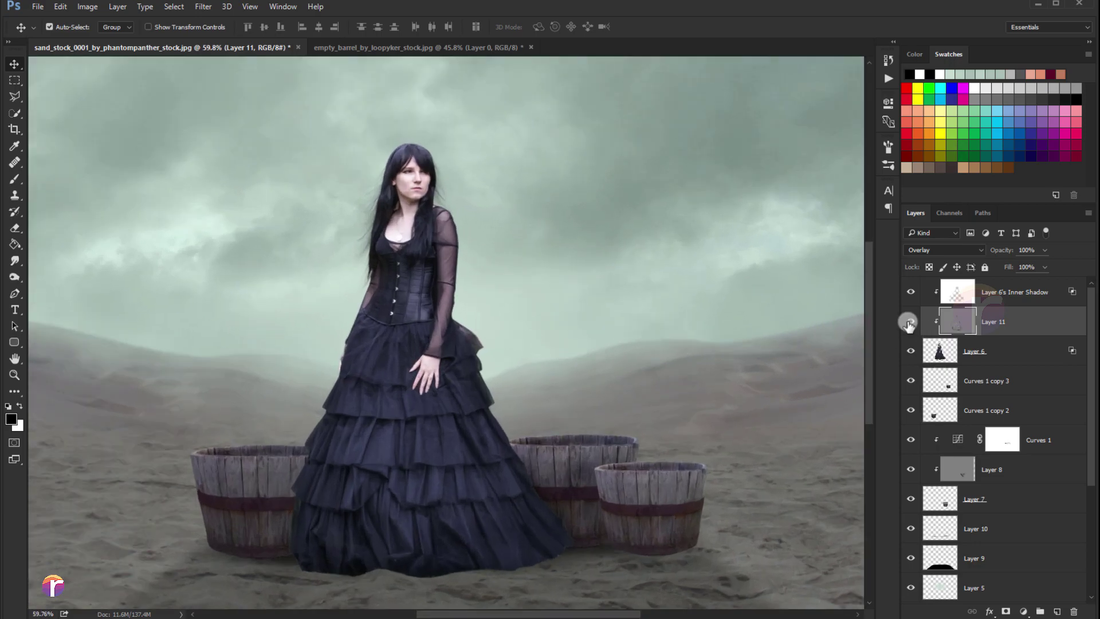
scroll(567, 364, "down", 2)
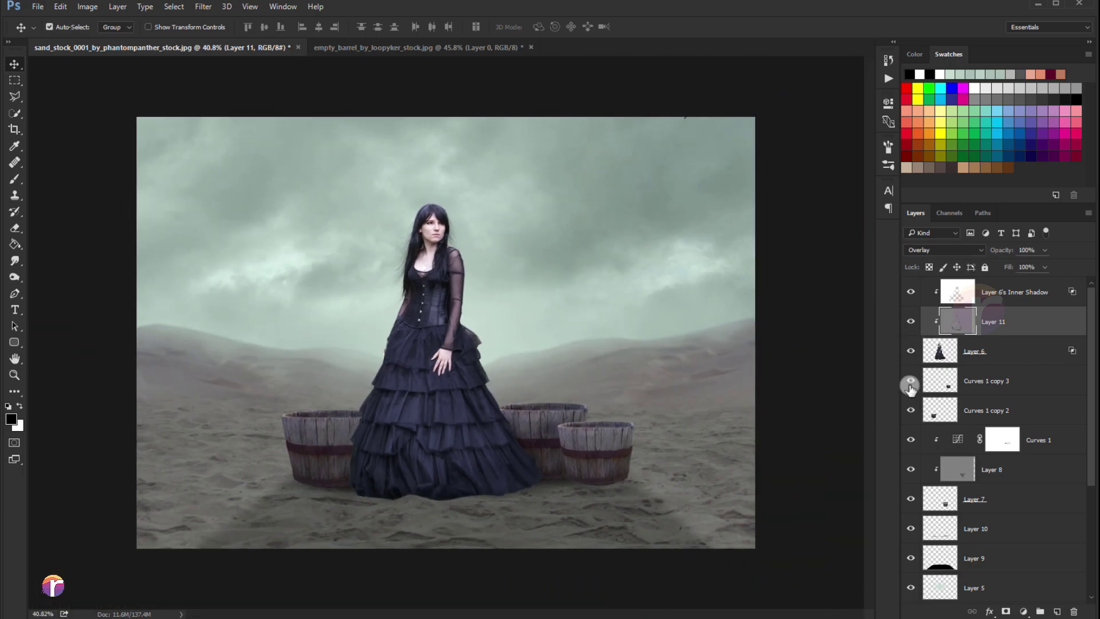
- Lower the brightness of the Curves 1 copy 3 layer with Brightness/Contrast
left_click(973, 388)
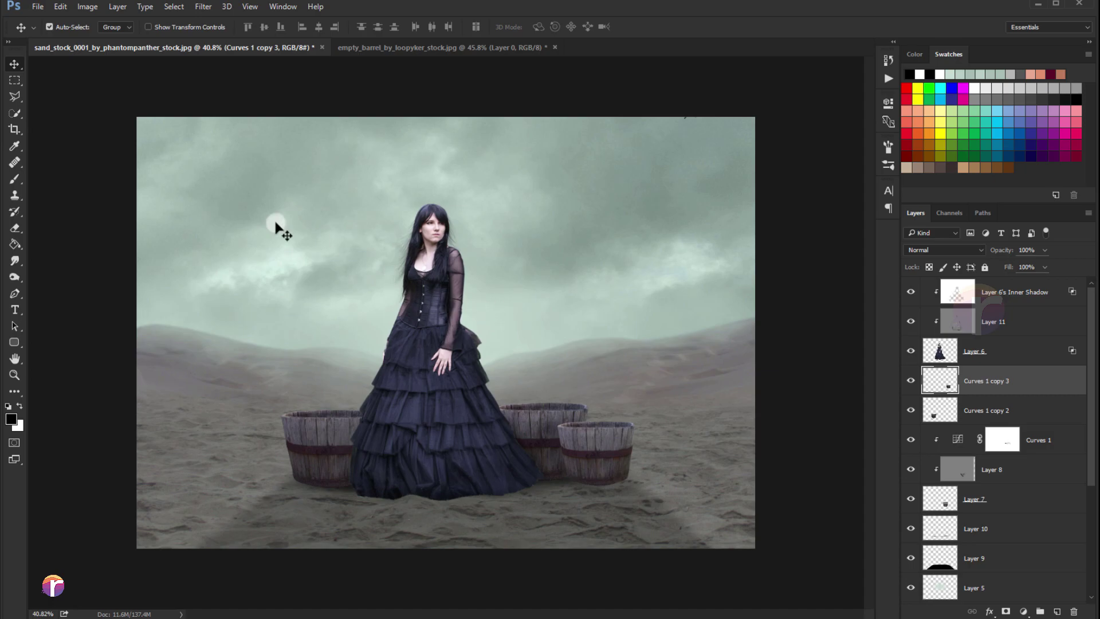
left_click(88, 8)
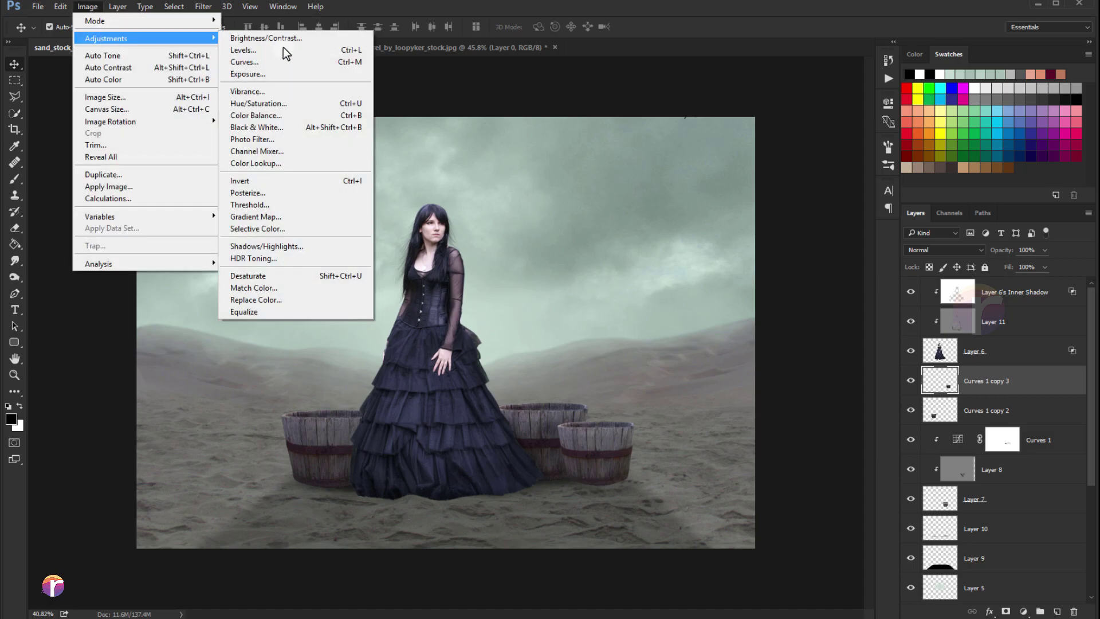
left_click(275, 38)
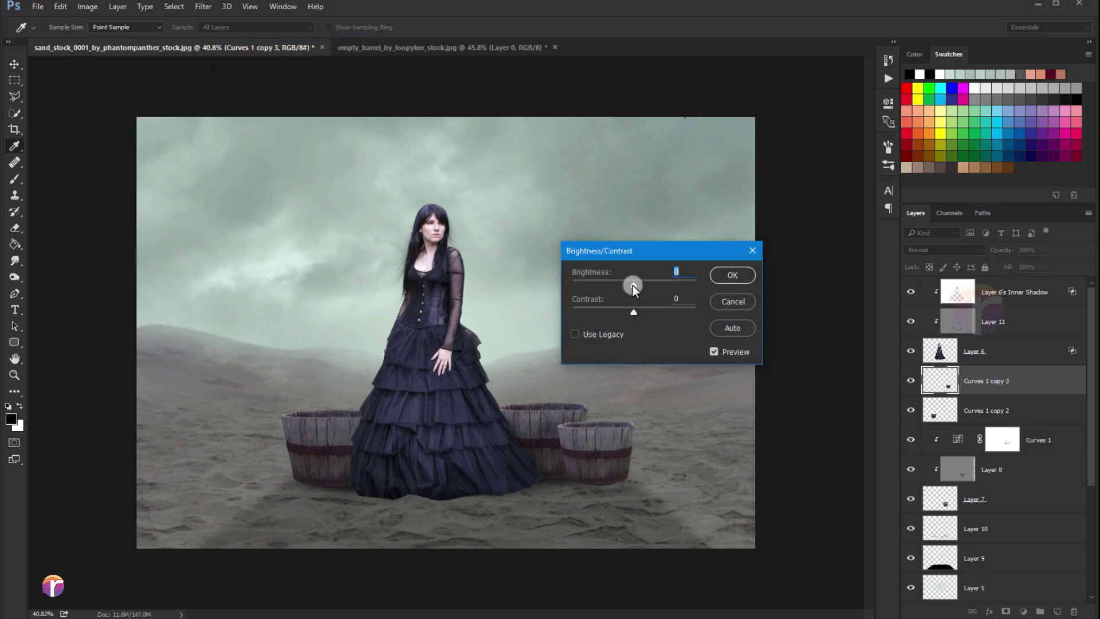
mouse_move(637, 286)
left_mouse_down()
mouse_move(615, 287)
mouse_move(635, 312)
mouse_move(619, 290)
left_mouse_up()
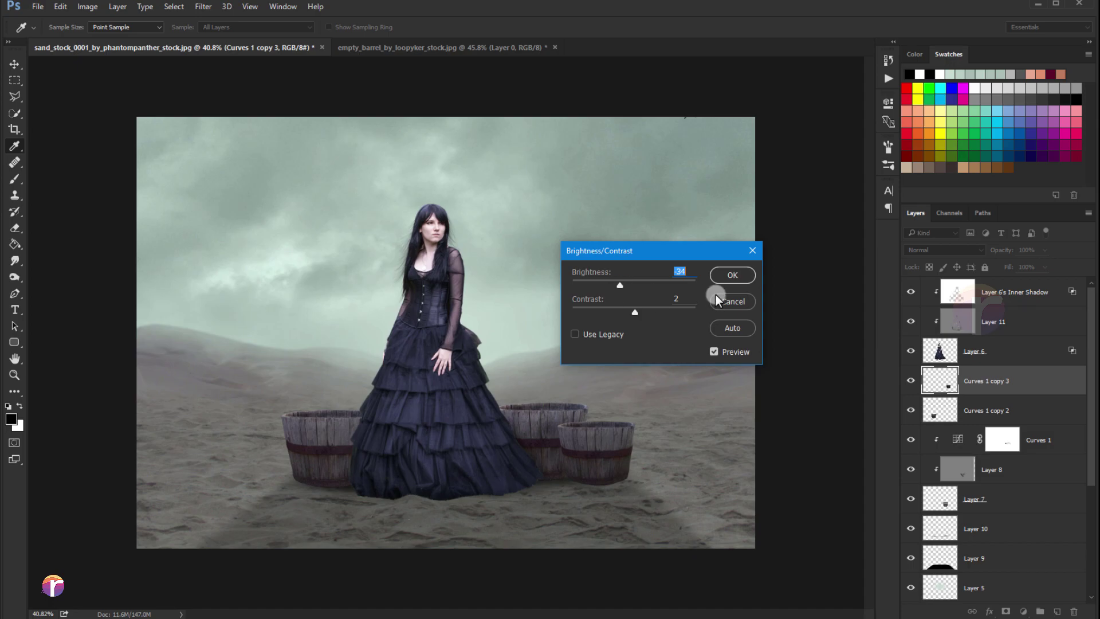
key("v")
- Darken the Curves 1 copy 2 layer the same way with Brightness/Contrast
left_click(730, 276)
key("alt+bracketleft")
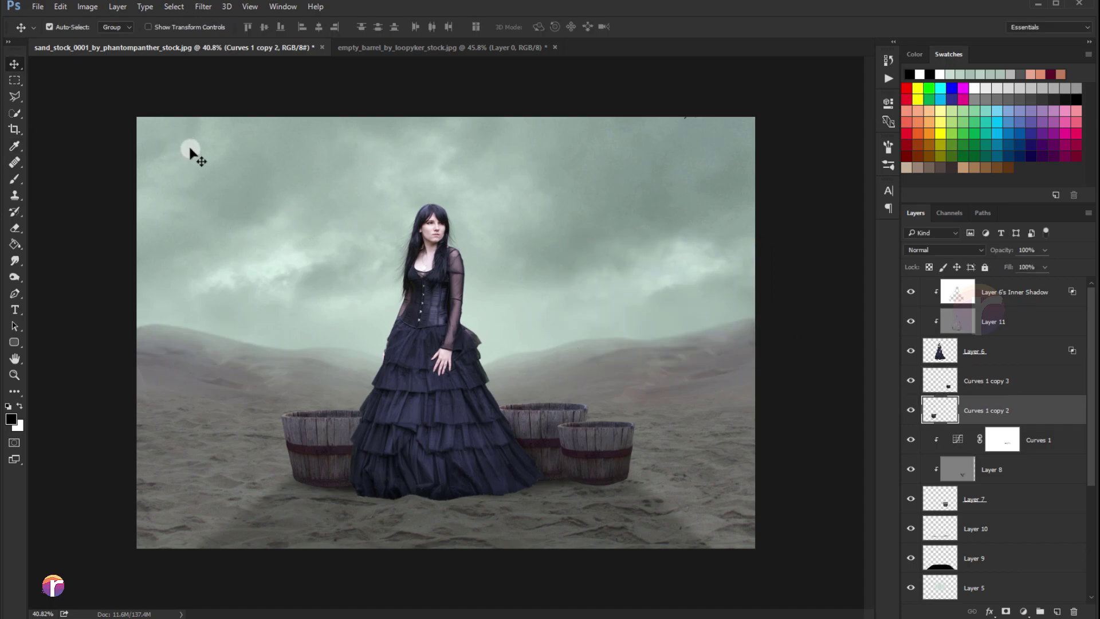
left_click(87, 6)
left_click(270, 37)
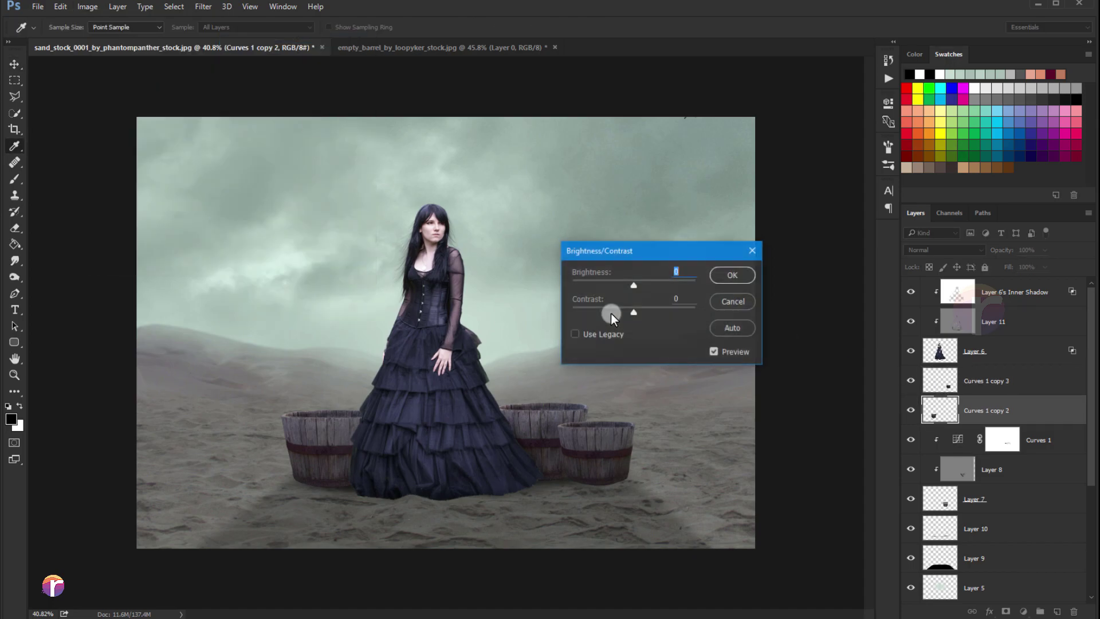
mouse_move(632, 284)
left_mouse_down()
mouse_move(610, 287)
mouse_move(625, 291)
left_mouse_up()
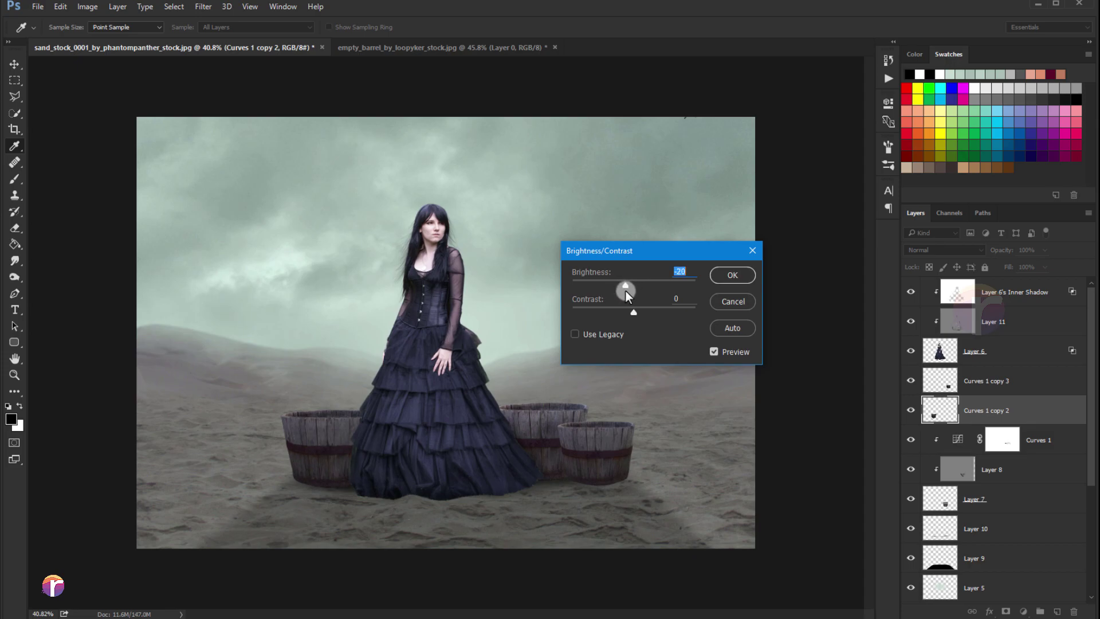
left_click(718, 276)
key("v")
scroll(573, 361, "down", 1)
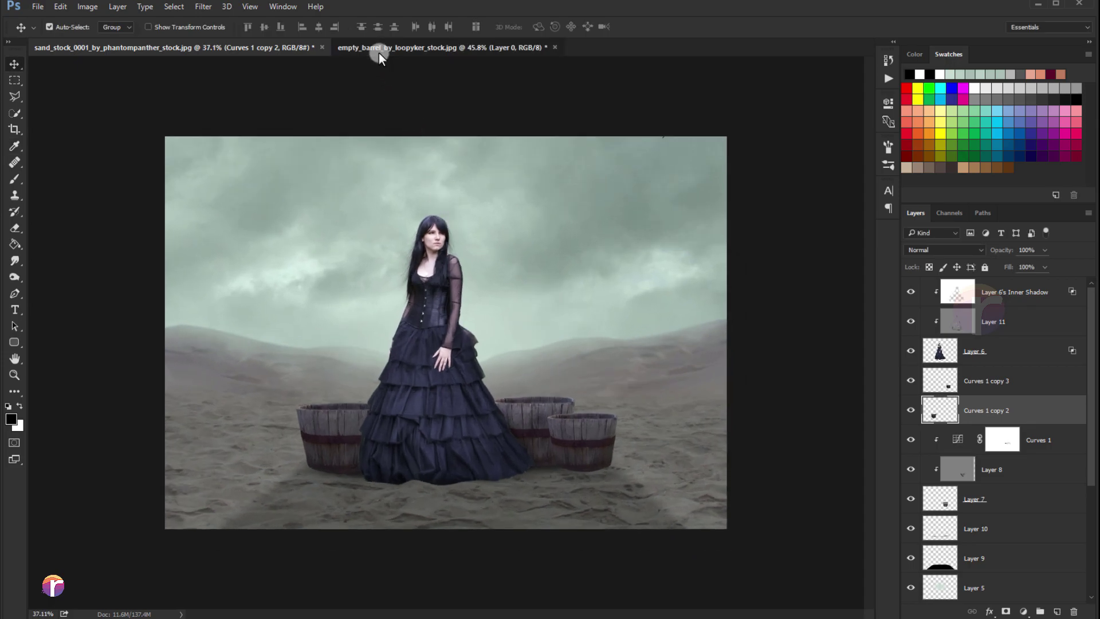
- Close the empty_barrel document without saving
left_click(379, 48)
left_click(553, 47)
left_click(556, 248)
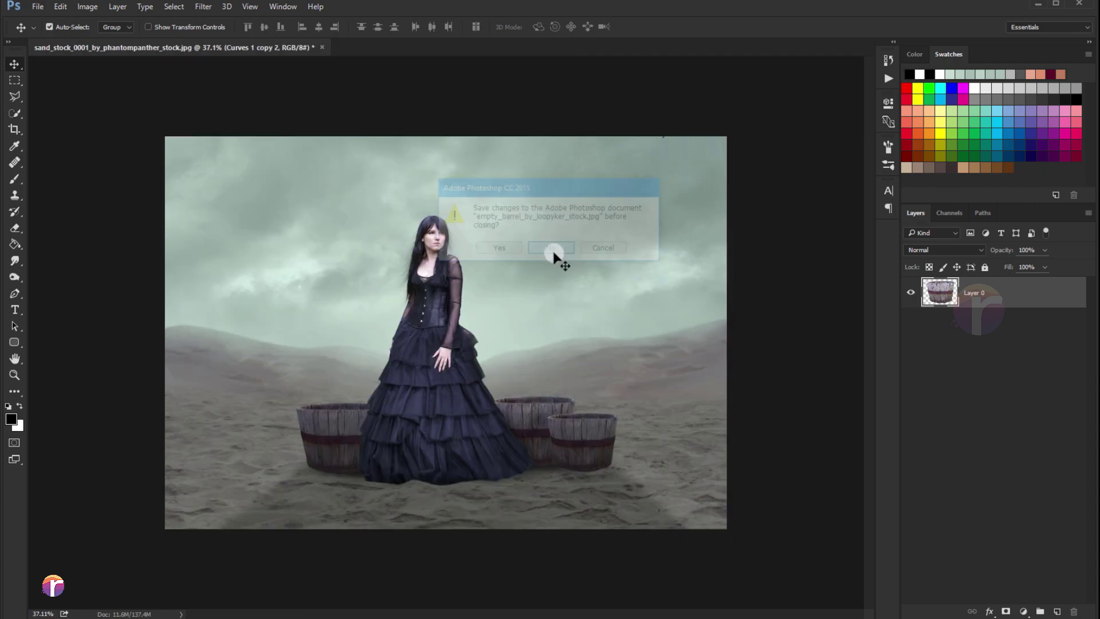
scroll(527, 269, "down", 2)
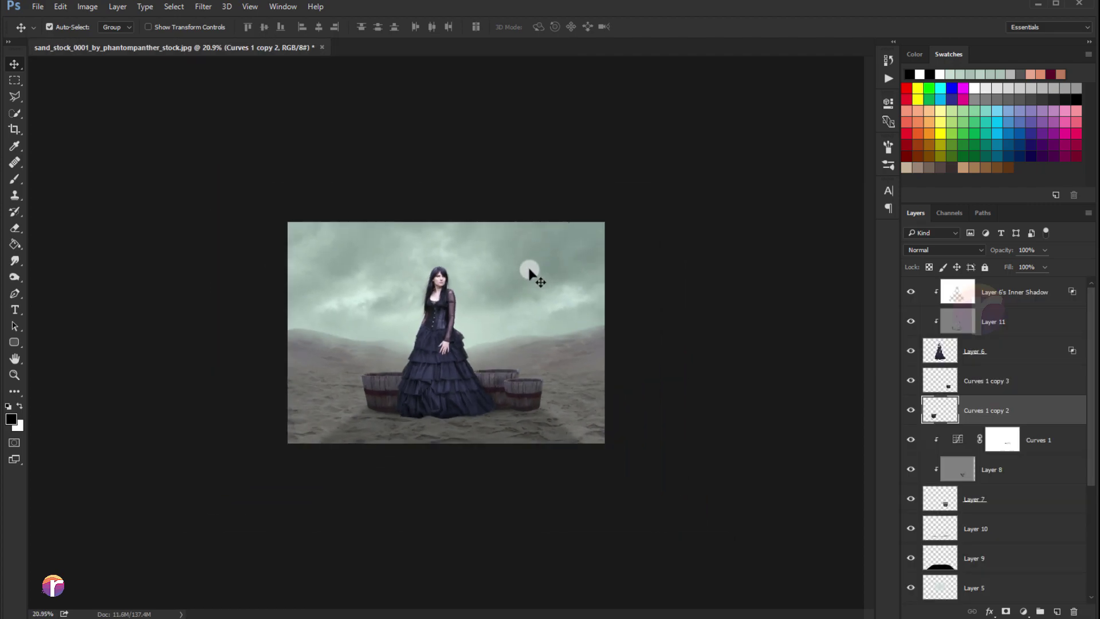
scroll(521, 267, "up", 3)
scroll(522, 265, "up", 2)
scroll(521, 265, "up", 1)
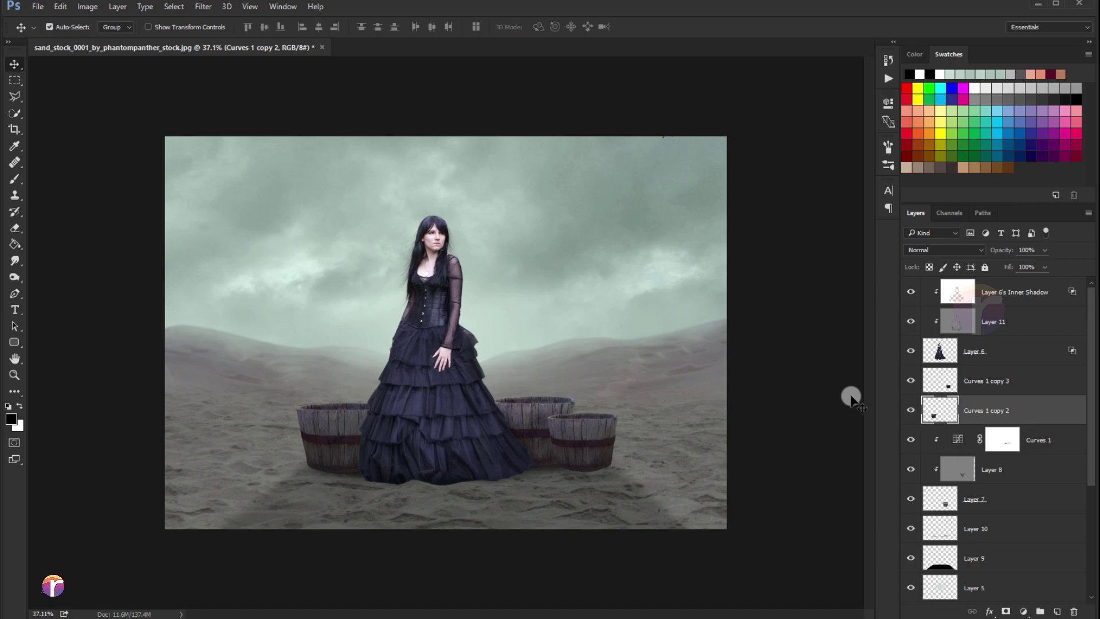
scroll(974, 493, "down", 2)
scroll(974, 491, "down", 2)
- Stretch Layer 5 to nearly twice its width and add a new empty layer
left_click(948, 476)
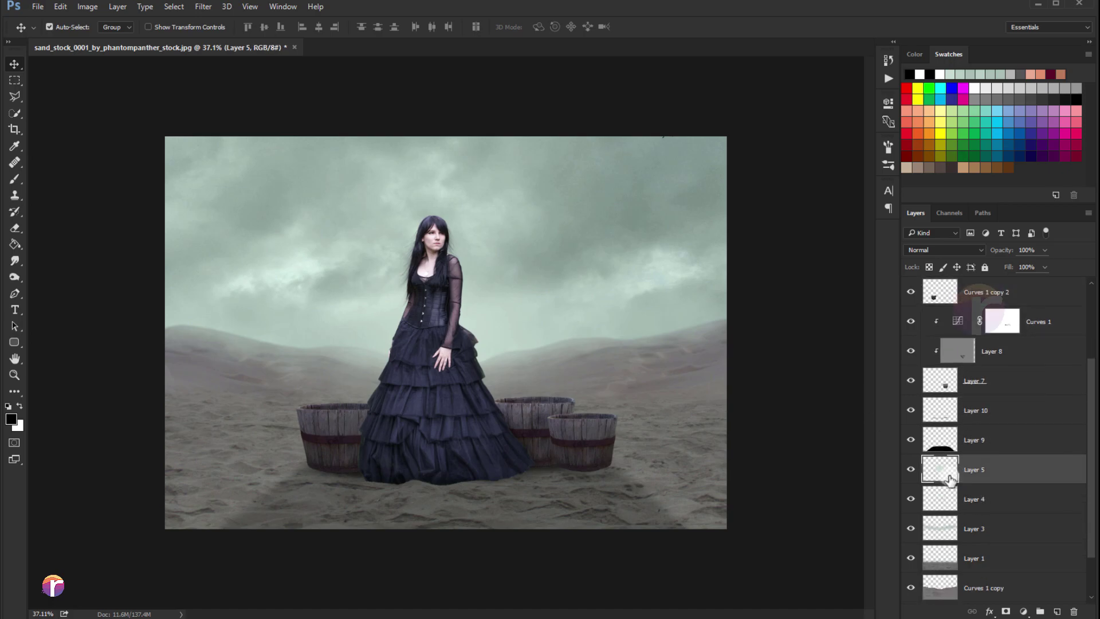
left_click(910, 469)
key("ctrl+t")
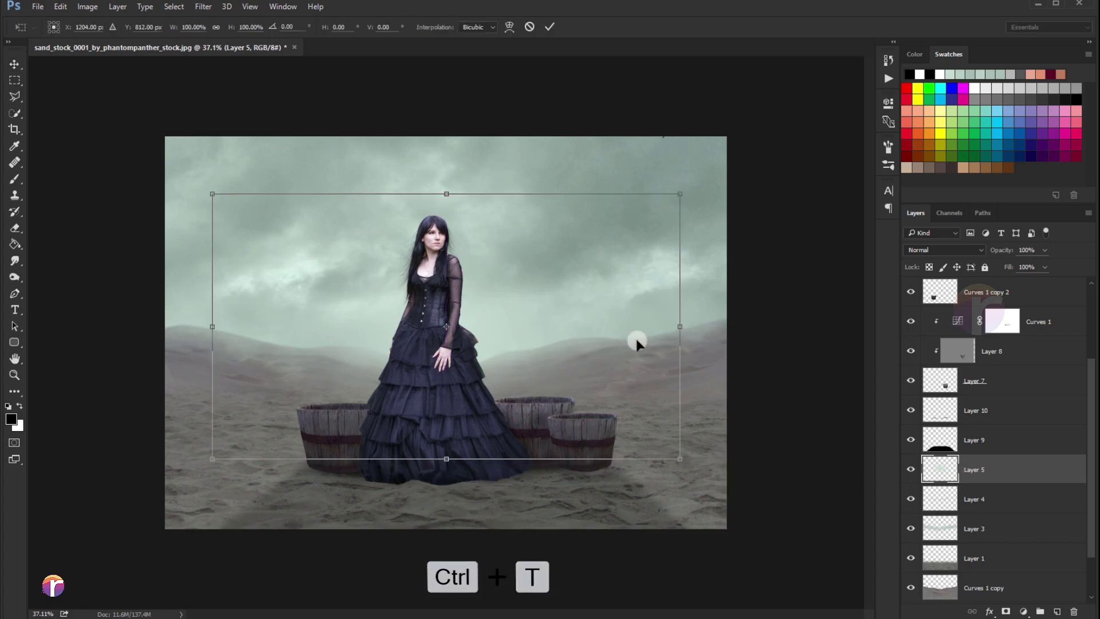
left_click_drag(678, 326, 867, 335)
scroll(558, 309, "down", 1)
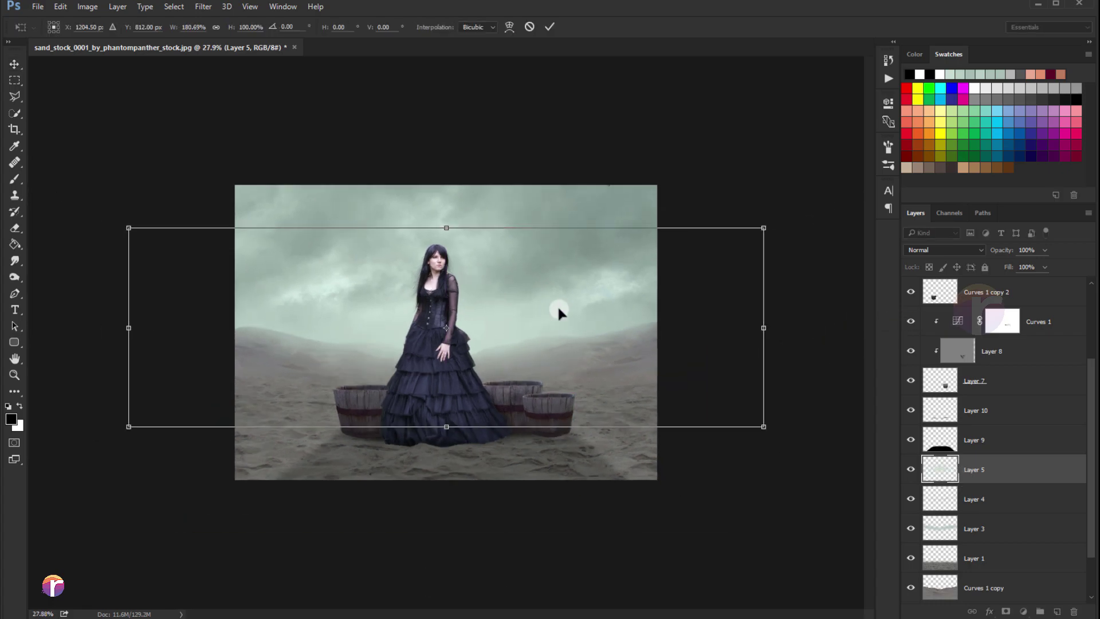
scroll(558, 309, "down", 1)
left_click_drag(708, 331, 732, 331)
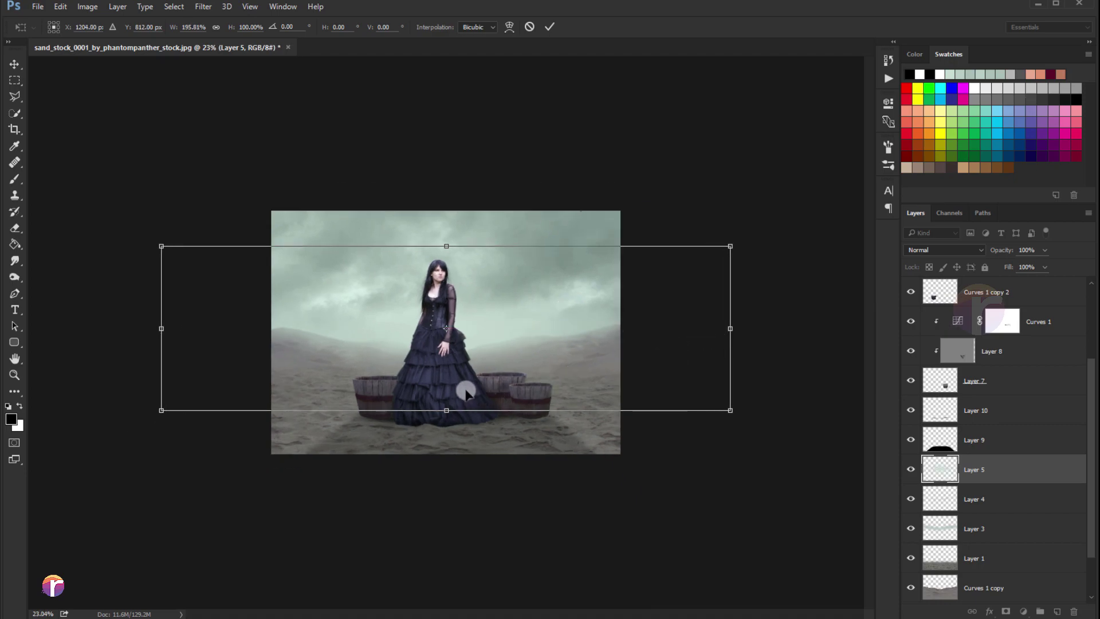
scroll(473, 376, "up", 1)
left_click_drag(445, 439, 445, 446)
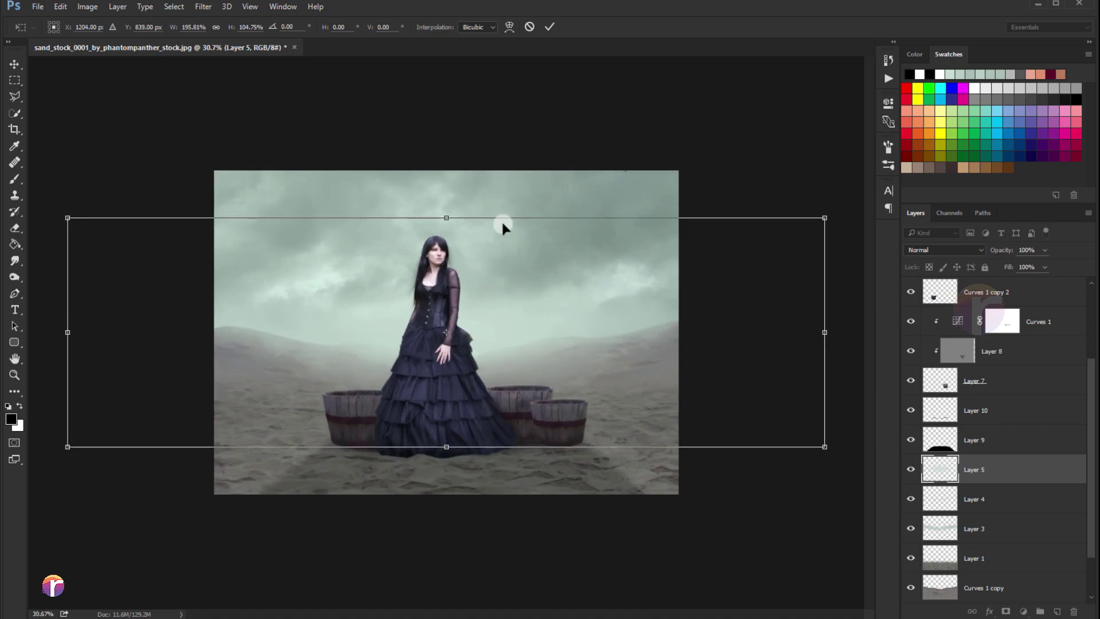
left_click(548, 34)
scroll(498, 290, "up", 1)
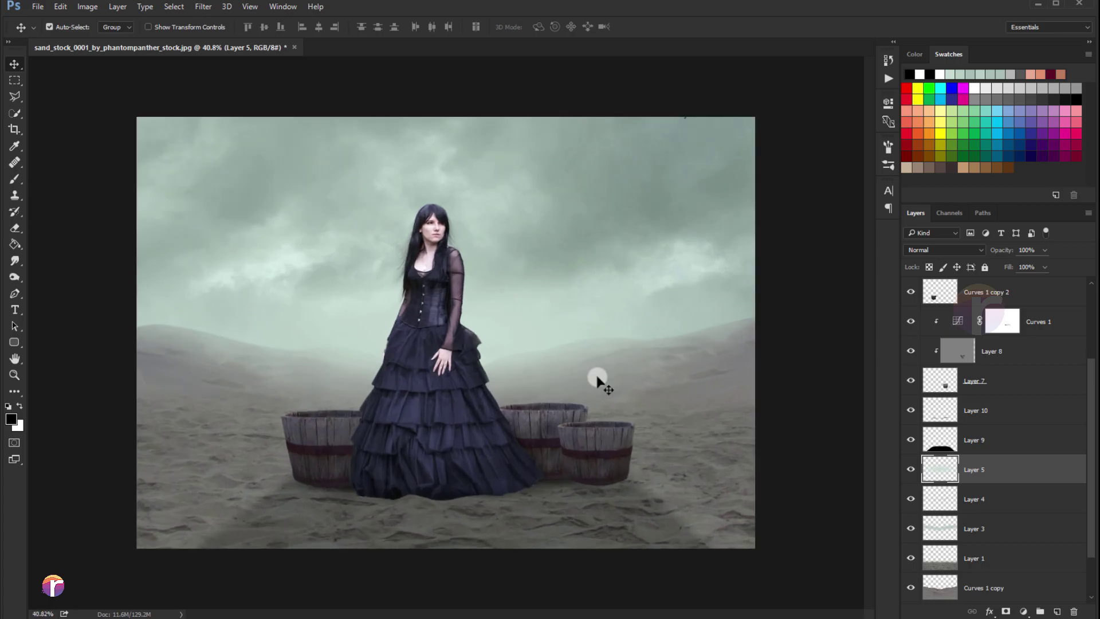
left_click(1056, 612)
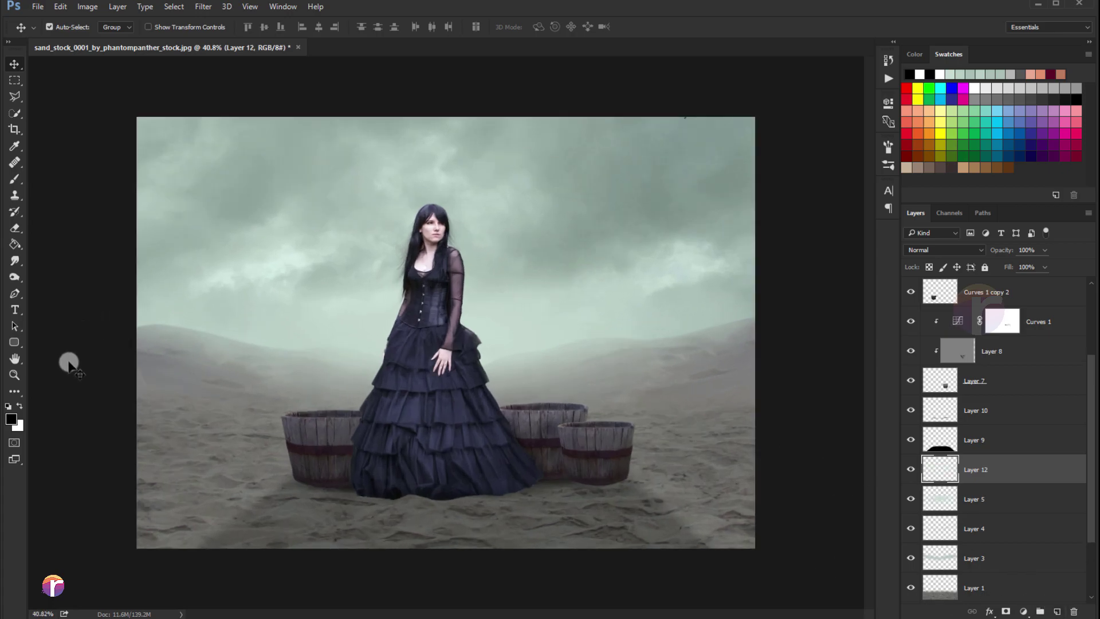
- Set the foreground colour to a lightened mint sampled from the sky
left_click(11, 418)
left_click(506, 337)
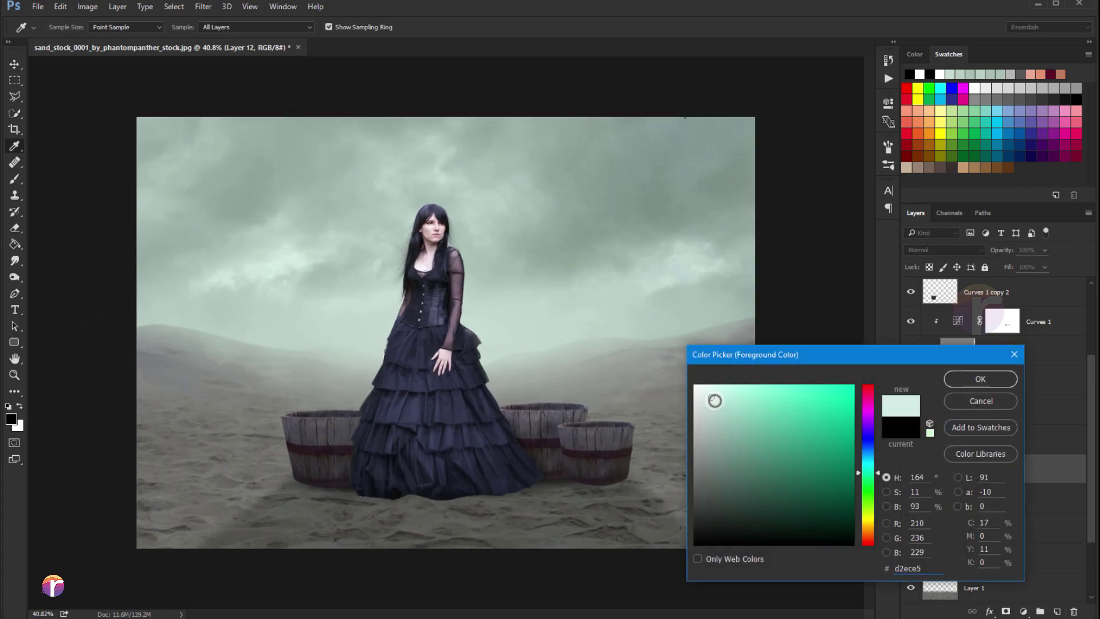
left_click_drag(714, 400, 706, 389)
left_click(980, 379)
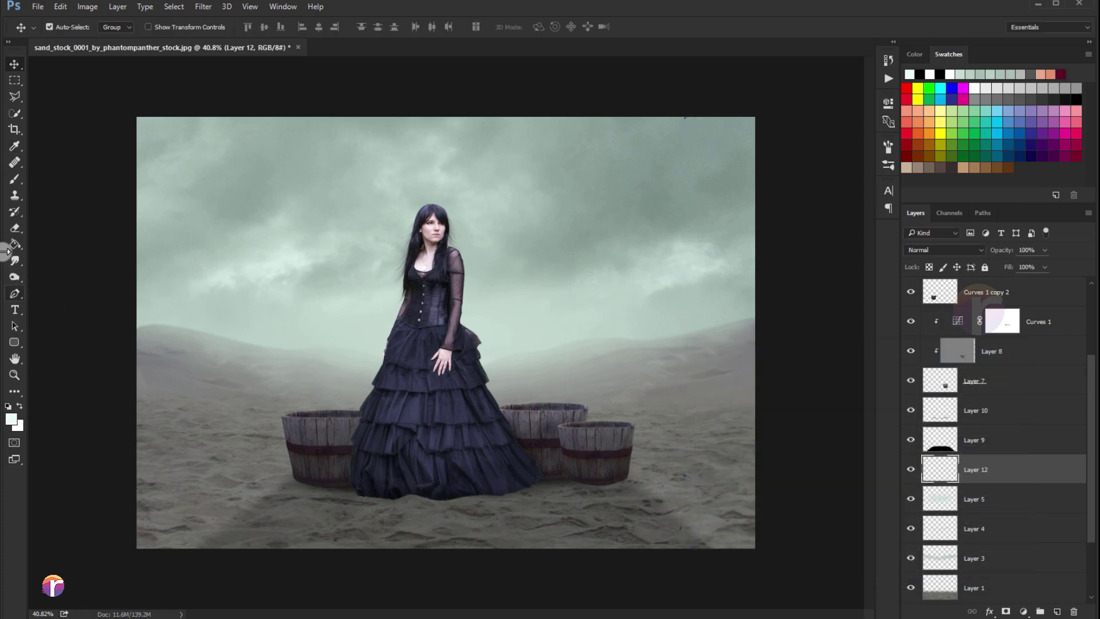
- Paint a soft mint glow behind the woman on Layer 12 with a large, full-flow brush
left_click(15, 179)
key("bracketright")
key("bracketright")
key("bracketright")
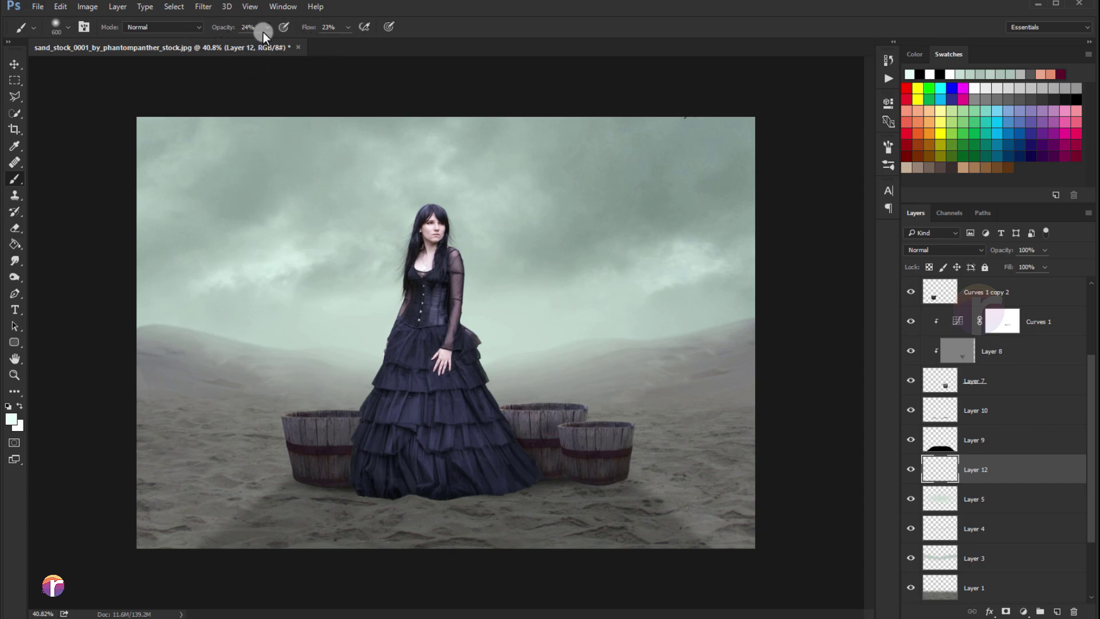
mouse_move(267, 26)
left_mouse_down()
mouse_move(283, 40)
mouse_move(343, 32)
left_mouse_up()
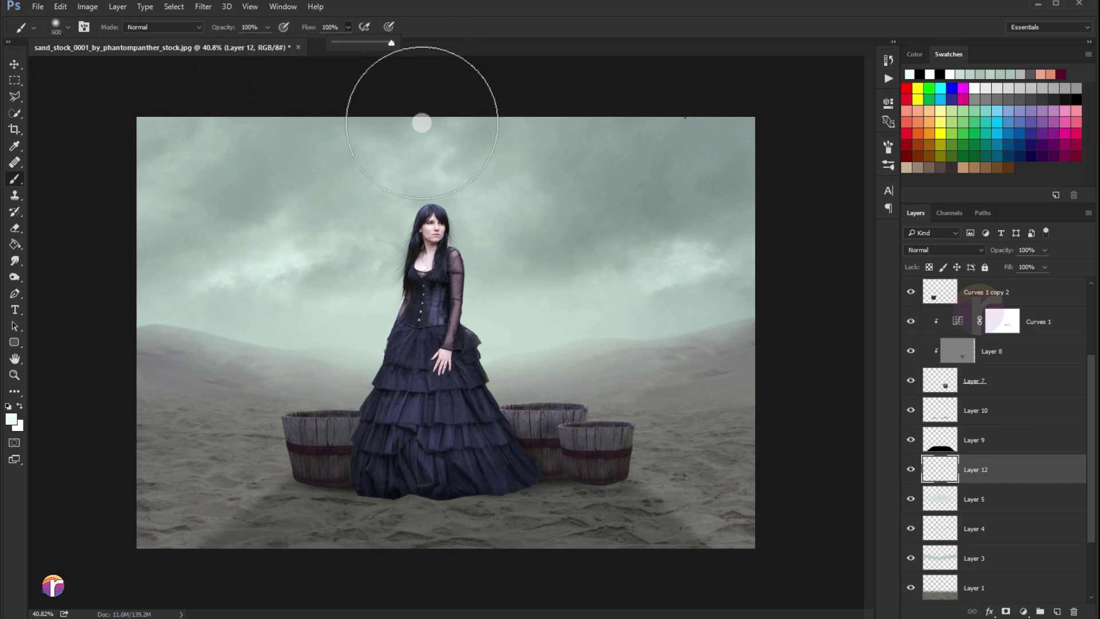
key("shift+0")
left_click(416, 332)
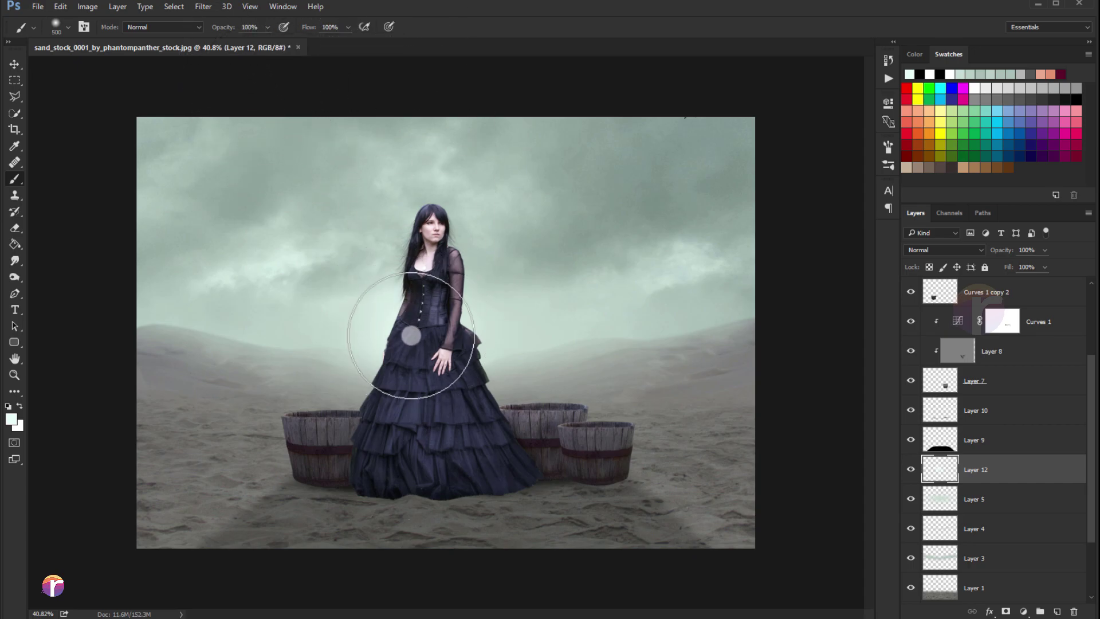
key("bracketleft")
key("bracketleft")
key("bracketleft")
key("bracketright")
key("bracketright")
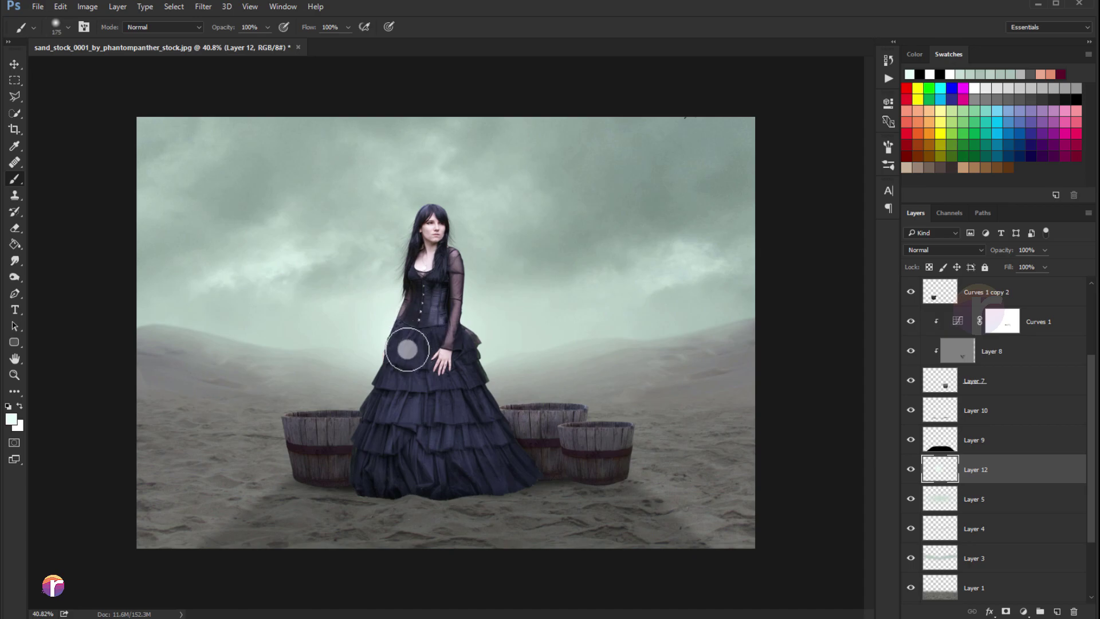
left_click(21, 407)
key("bracketright")
key("bracketright")
key("bracketright")
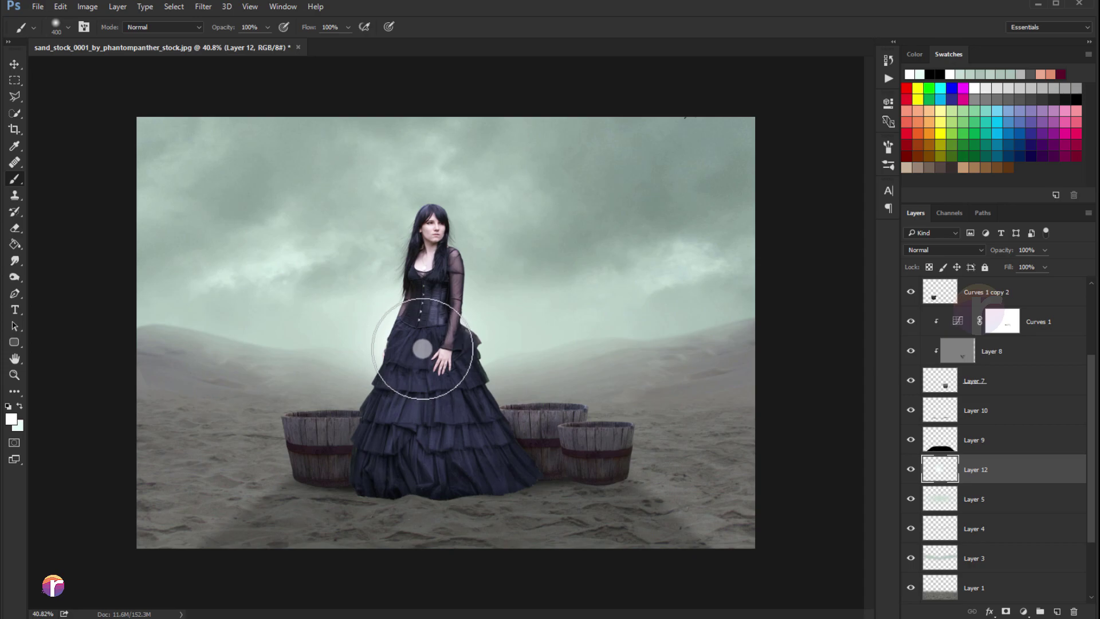
scroll(287, 341, "down", 2)
scroll(287, 338, "up", 1)
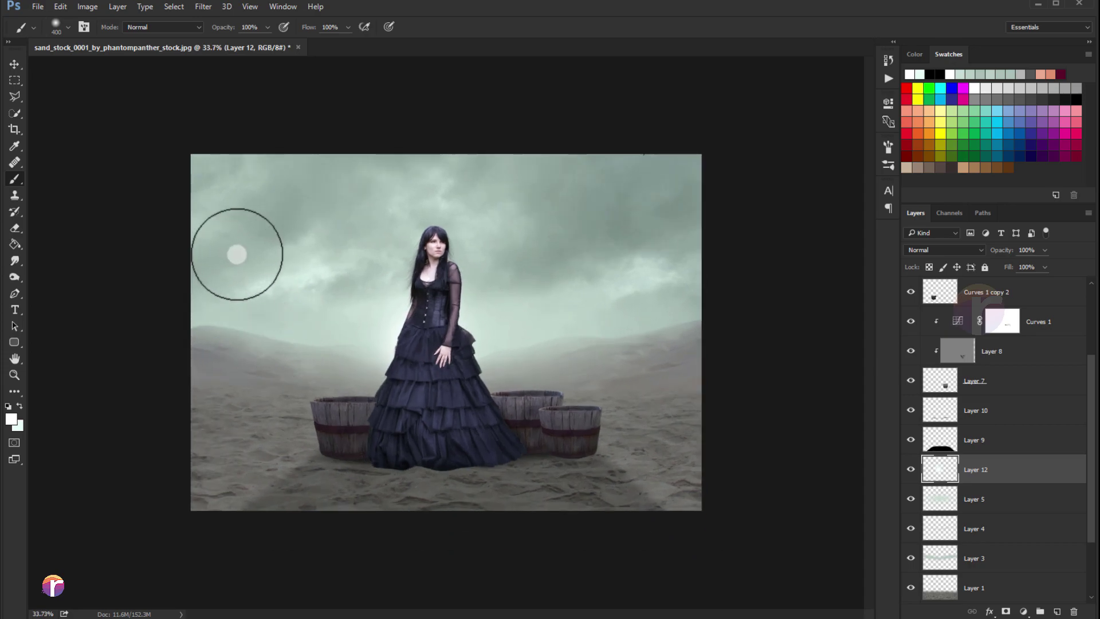
scroll(234, 245, "up", 1)
- Compare the Layer 12 glow on and off, then adjust Layer 2's opacity
left_click(16, 68)
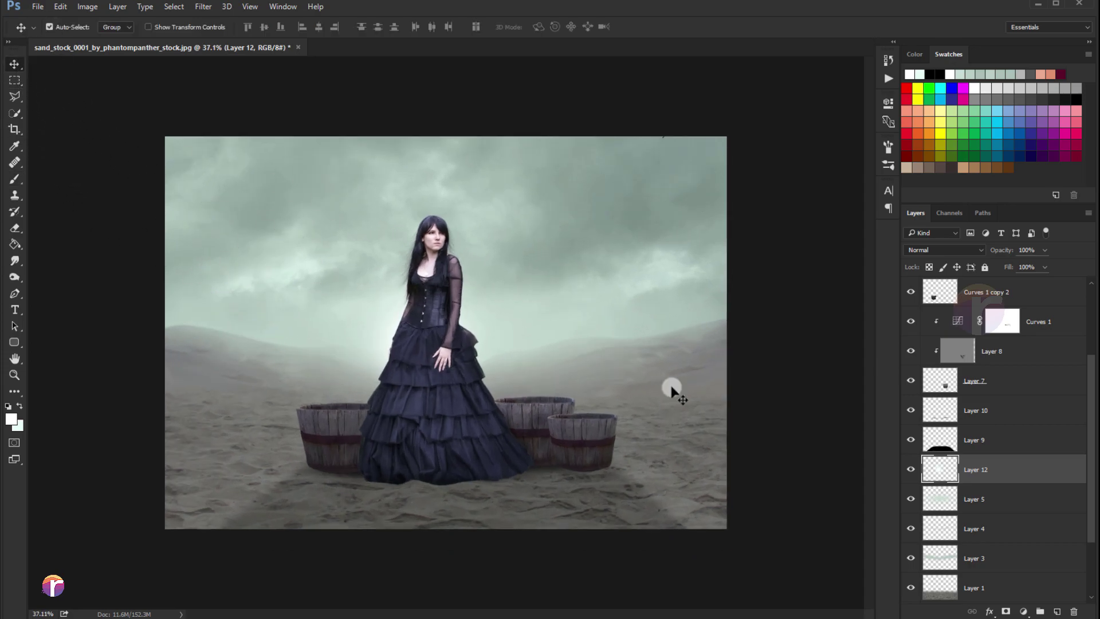
left_click(910, 468)
left_click(911, 468)
left_click(911, 469)
scroll(574, 312, "down", 1)
scroll(978, 499, "down", 1)
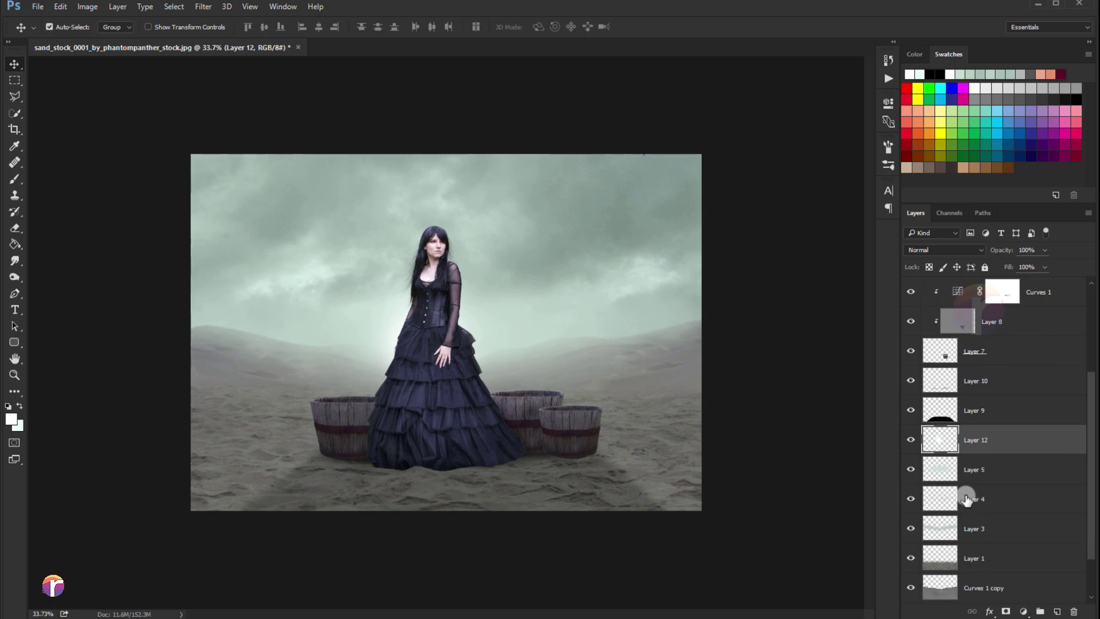
scroll(957, 523, "down", 2)
left_click(971, 562)
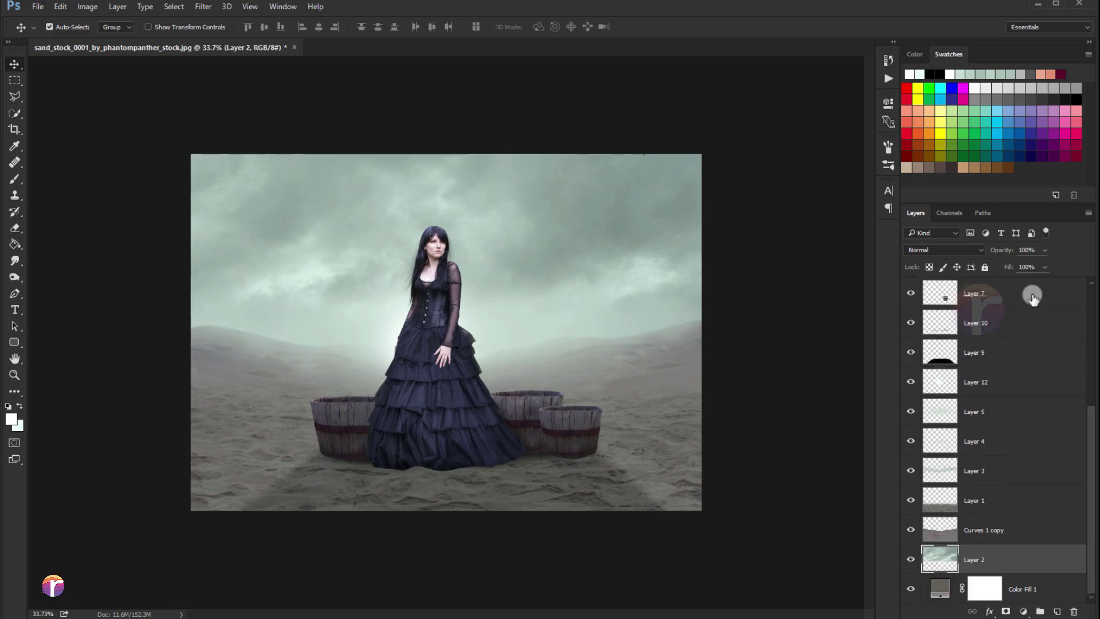
left_click_drag(1035, 264, 1033, 266)
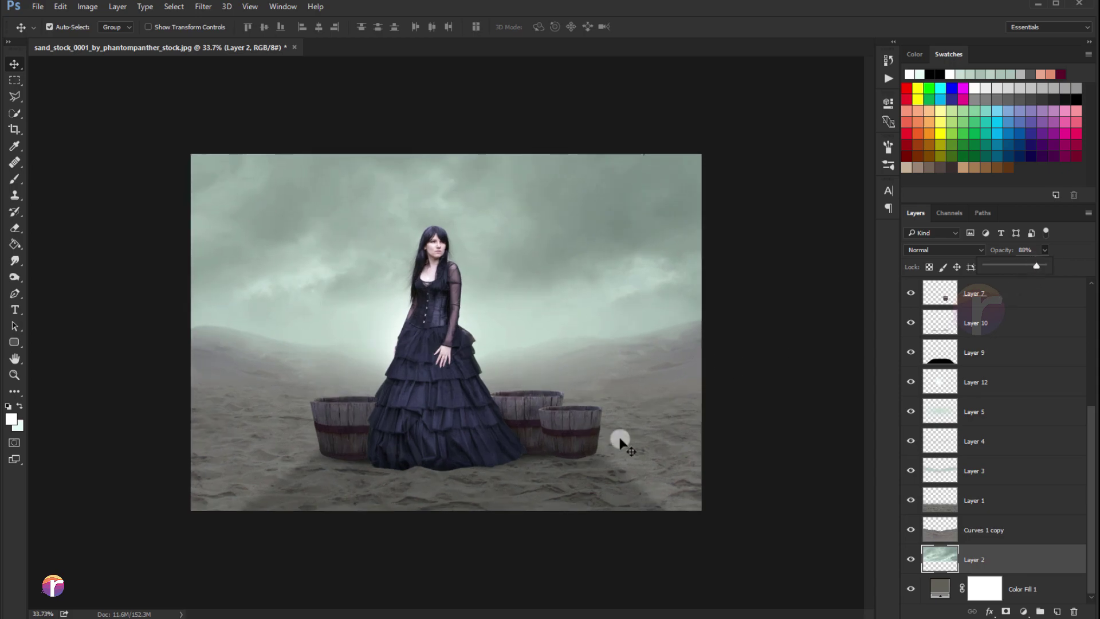
- Change Color Fill 1 to a neutral grey sampled from the canvas
double_click(939, 589)
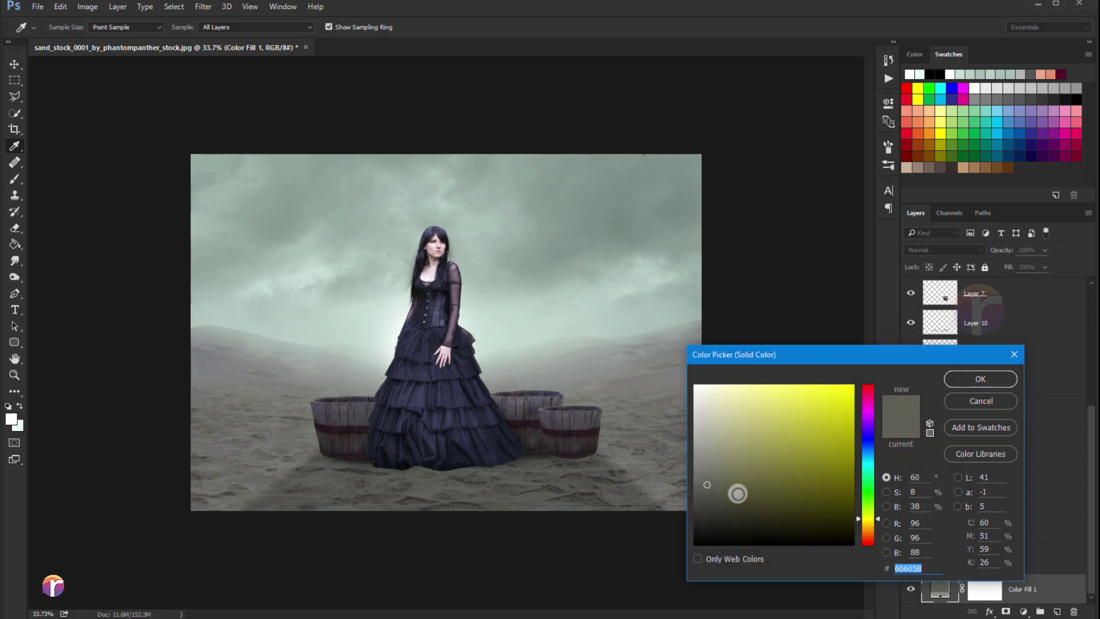
left_click(617, 439)
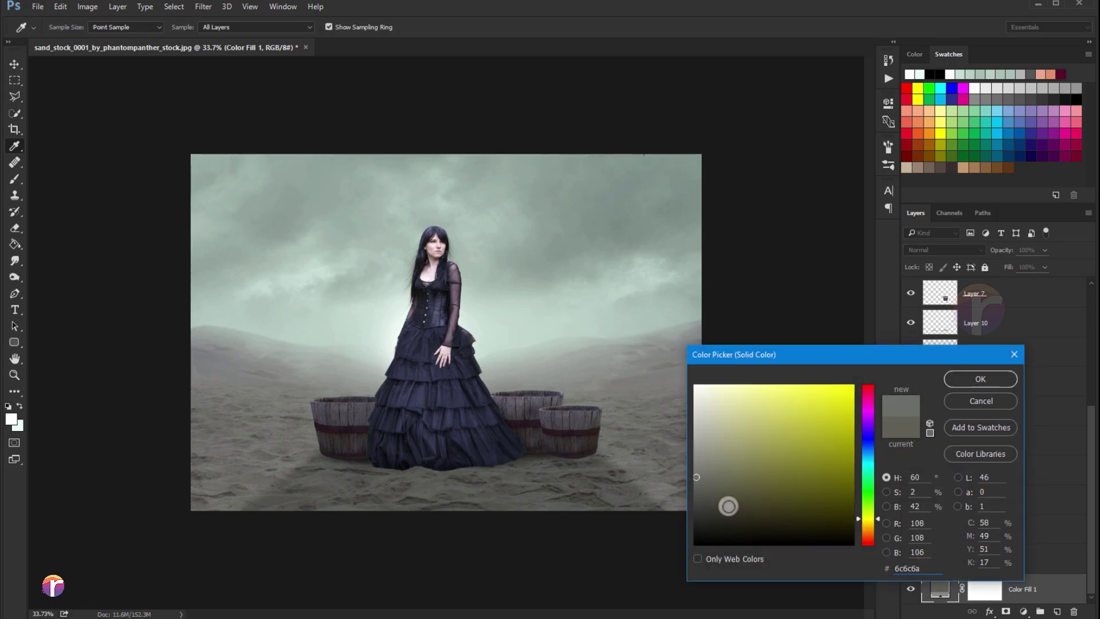
left_click(980, 379)
key("v")
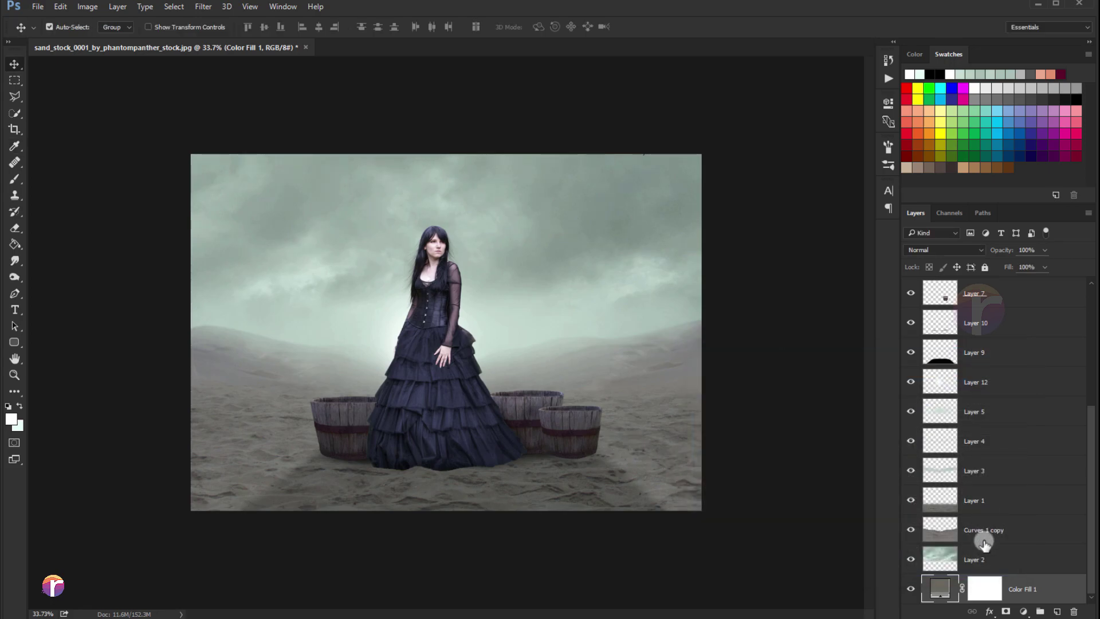
- Set Layer 2's opacity to about 85% and hide Layer 12 to compare
left_click(977, 559)
left_click(1032, 267)
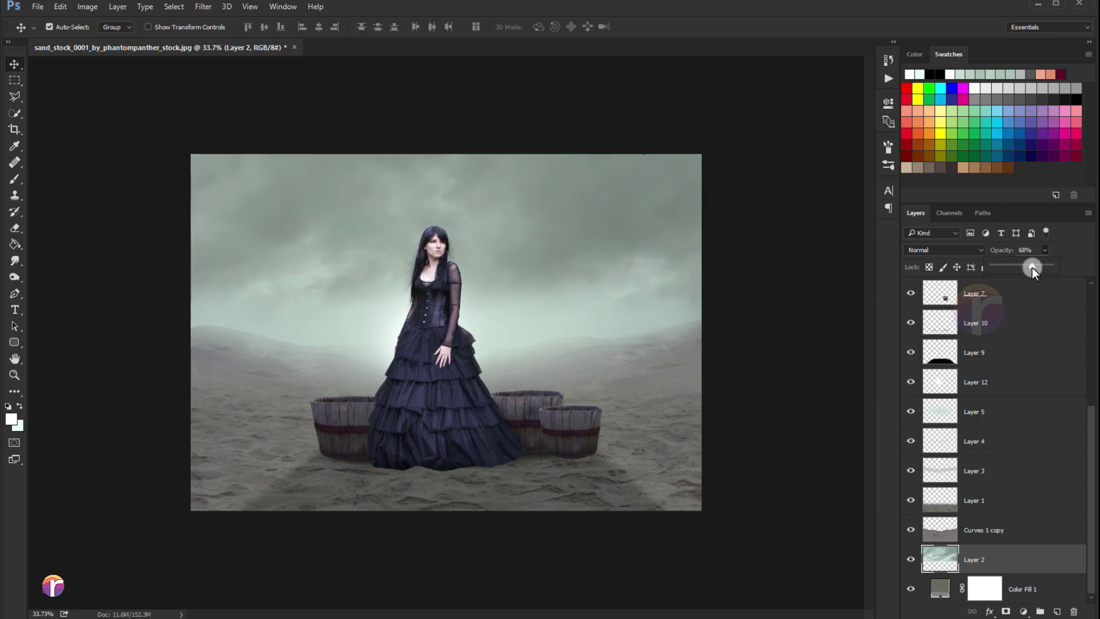
left_click_drag(1035, 268, 1038, 268)
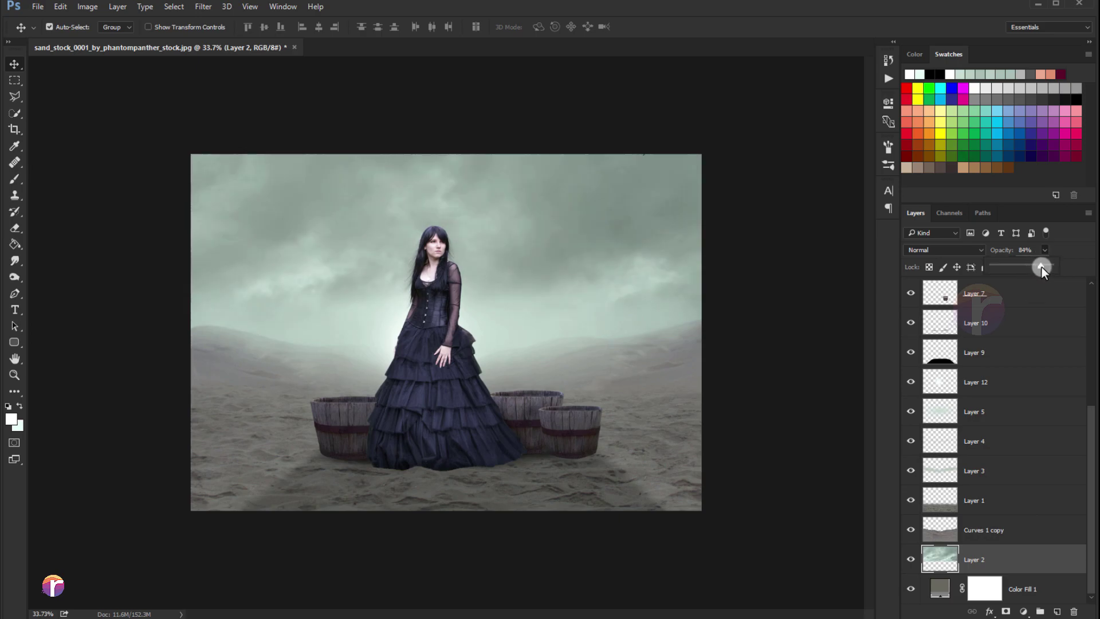
scroll(578, 299, "down", 1)
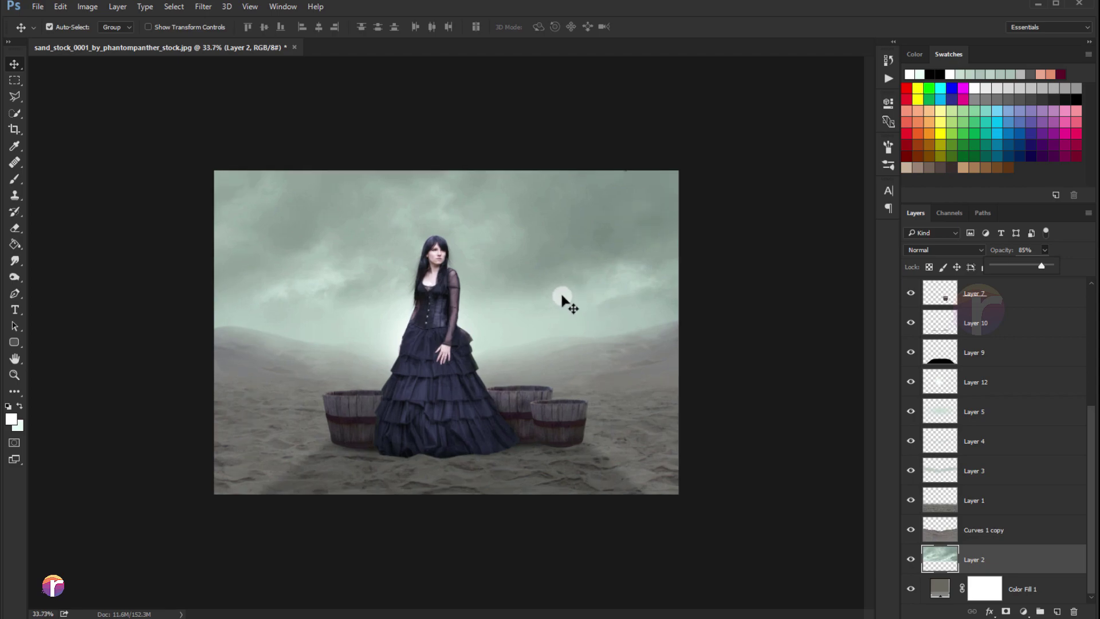
scroll(562, 300, "up", 2)
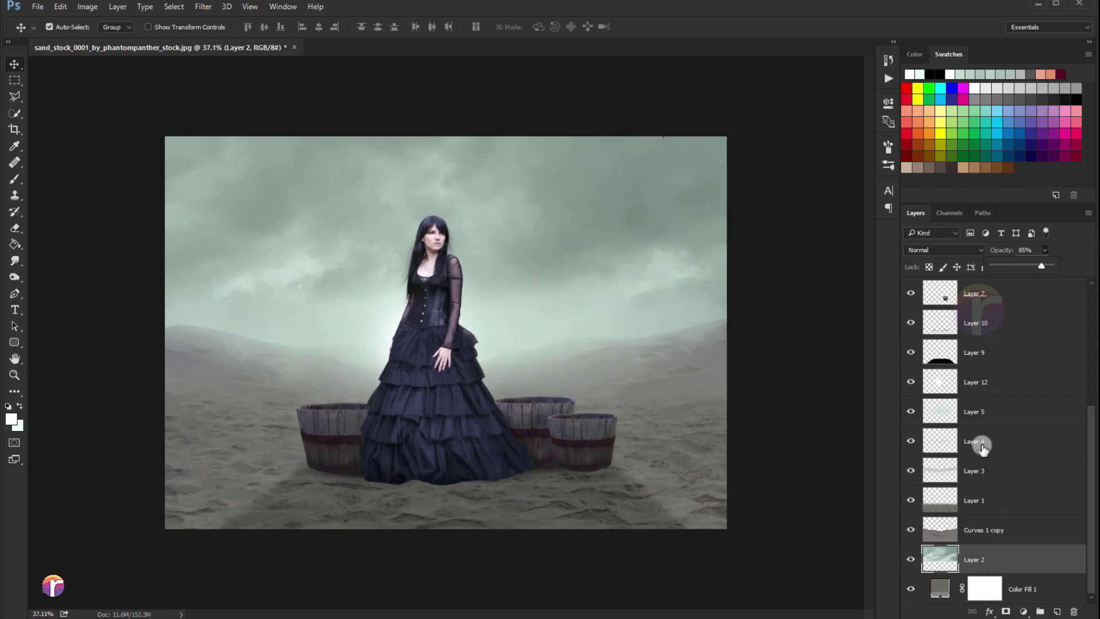
left_click(946, 387)
left_click(911, 382)
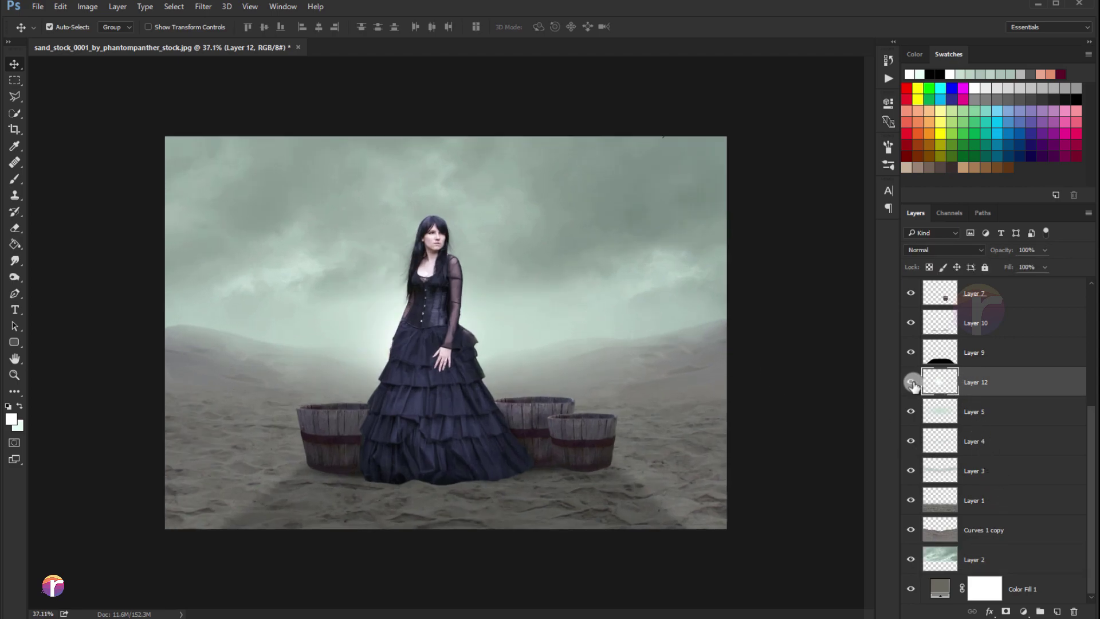
- Duplicate the Layer 5 mist and scale the copy down to about 80%
left_click(971, 415)
key("ctrl+j")
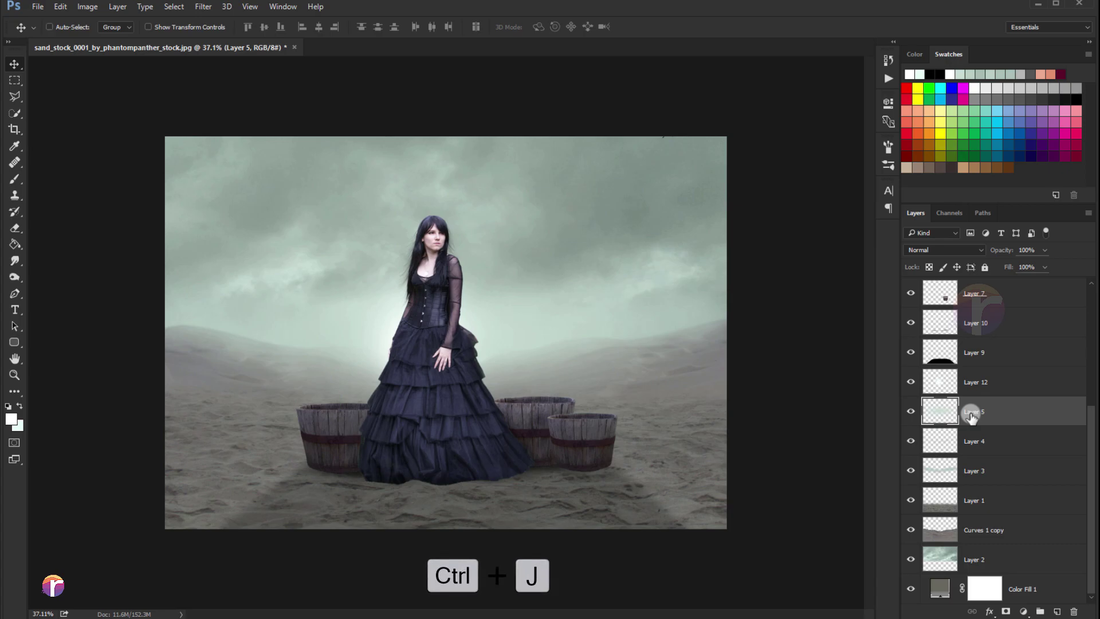
scroll(564, 355, "down", 1)
scroll(563, 355, "up", 1)
key("ctrl+t")
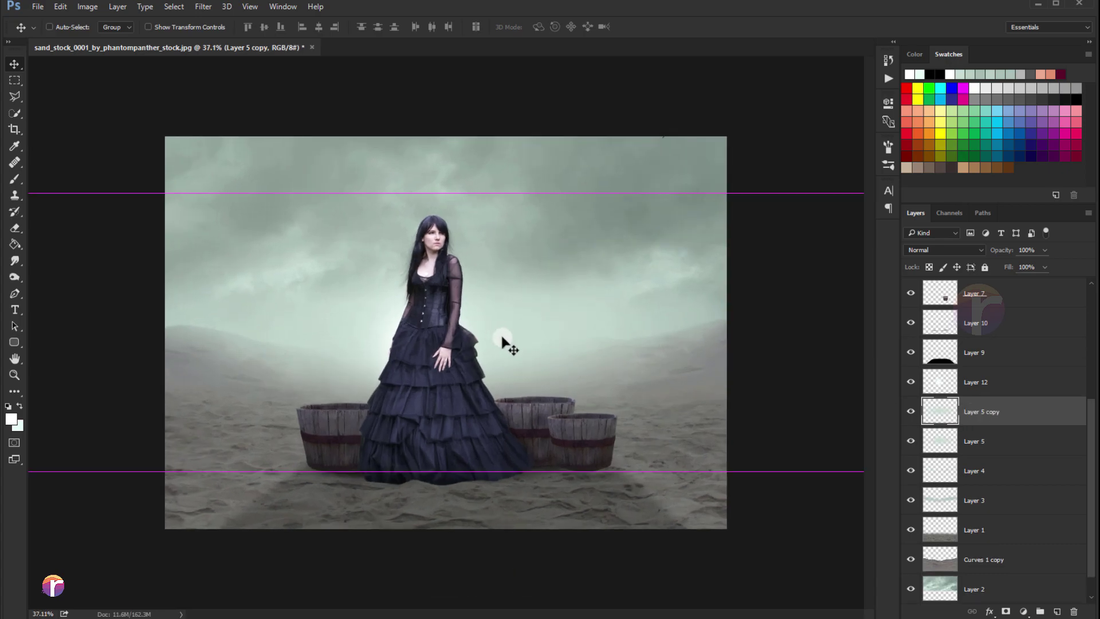
scroll(542, 270, "down", 1)
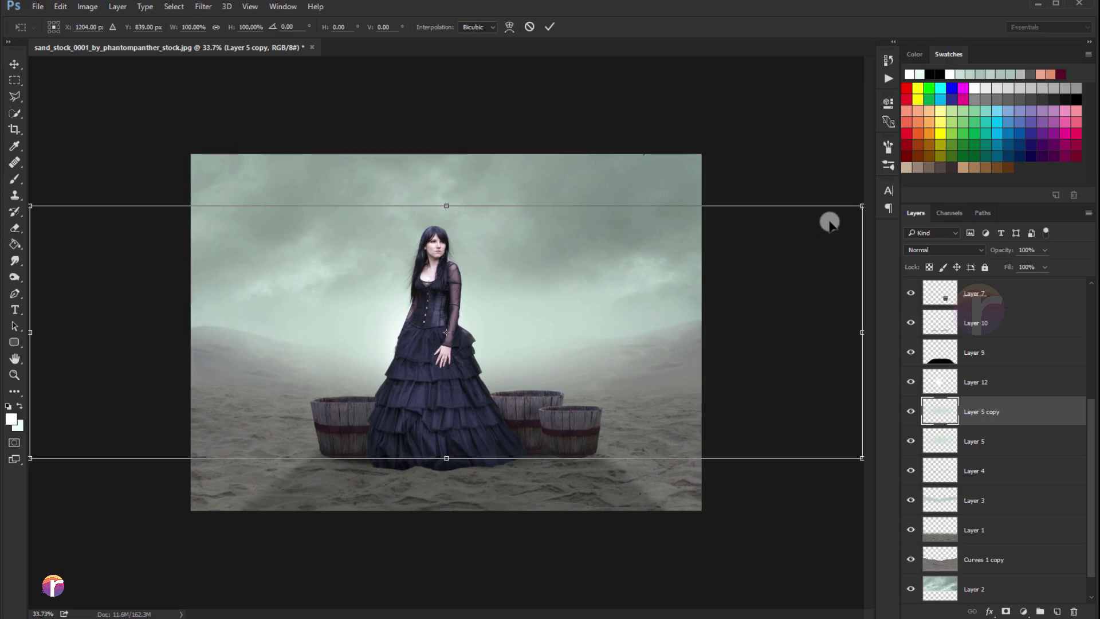
left_click_drag(860, 209, 783, 236)
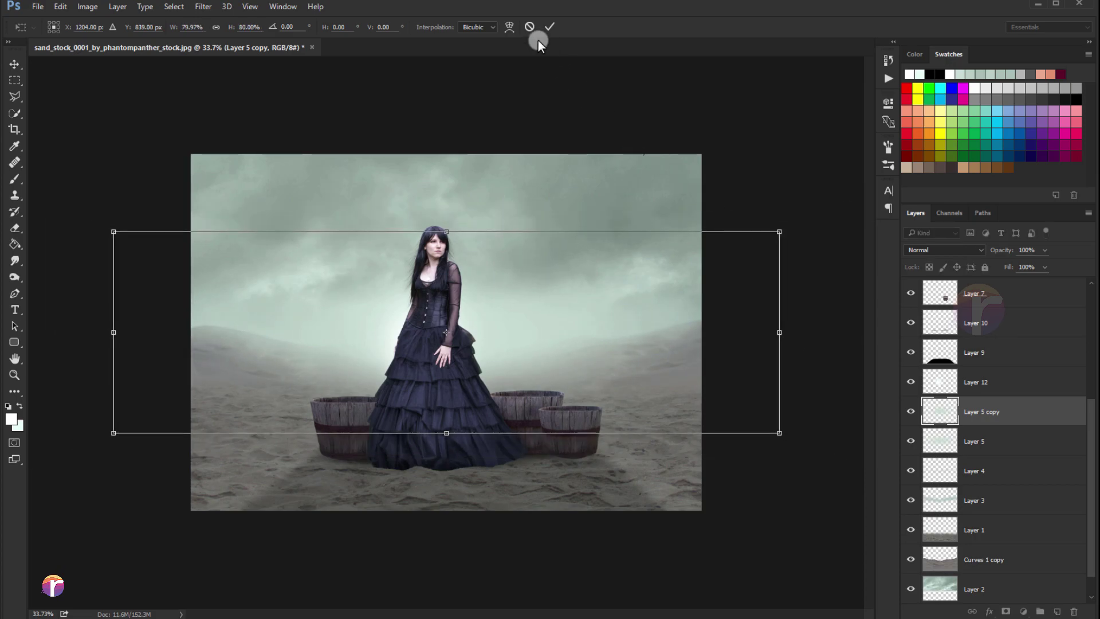
left_click(549, 27)
scroll(487, 303, "up", 1)
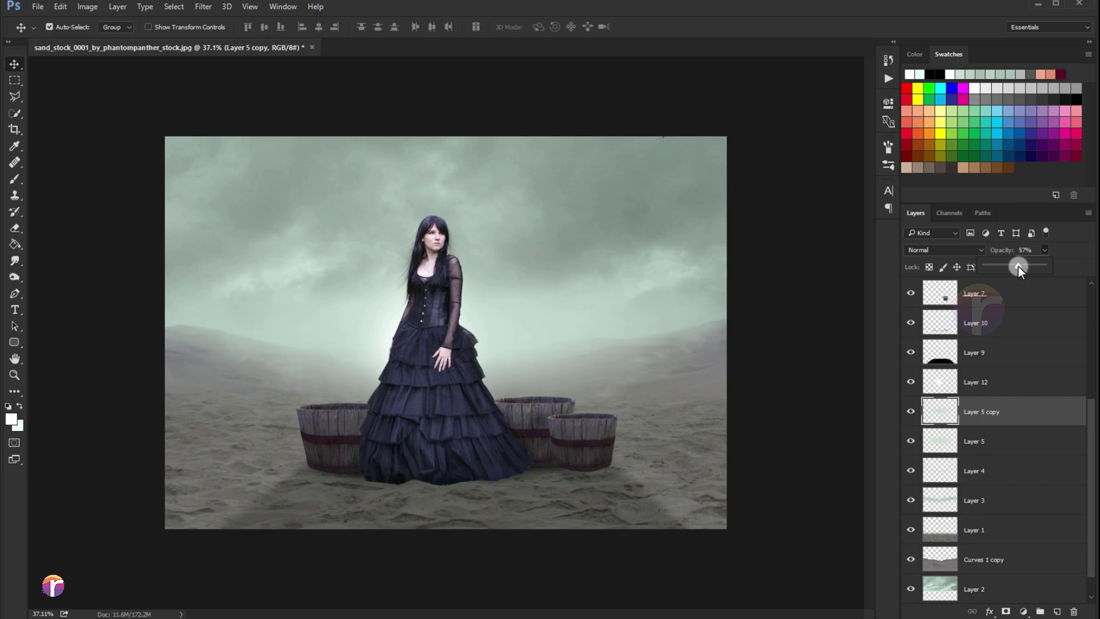
left_click(15, 179)
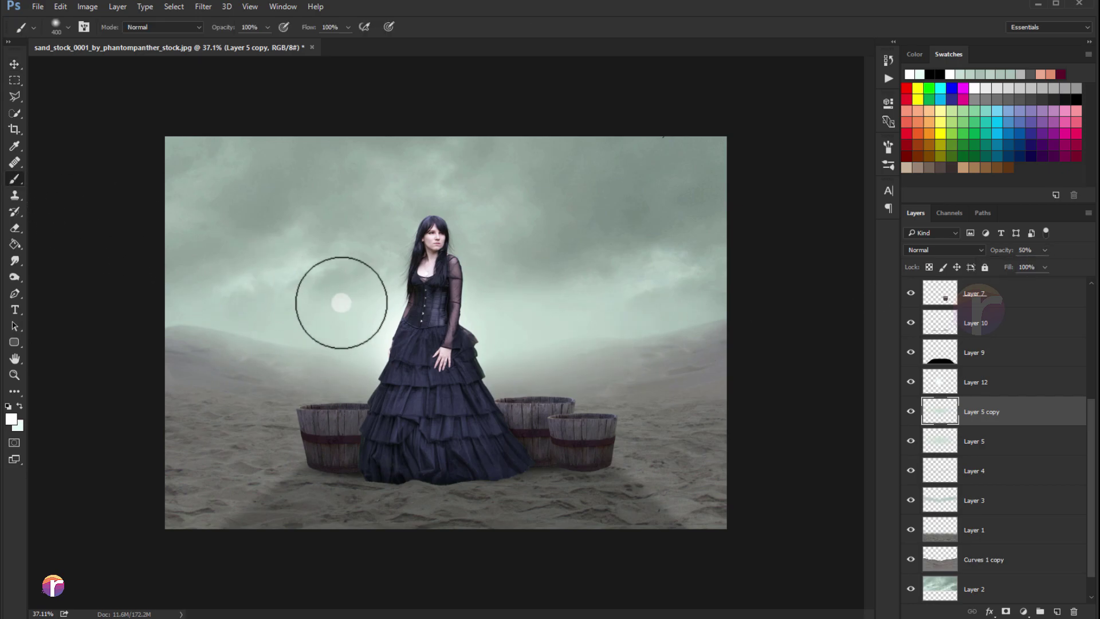
- Sample a muted mint fog colour from the sky and add a new empty layer
left_click(22, 408)
left_click(11, 418)
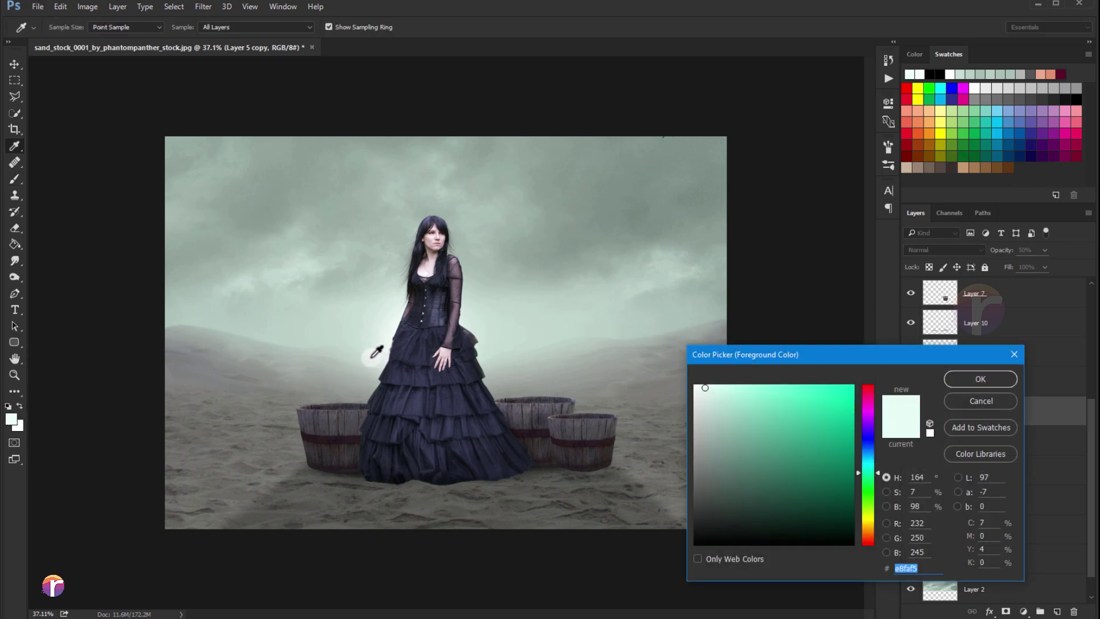
left_click_drag(361, 350, 512, 352)
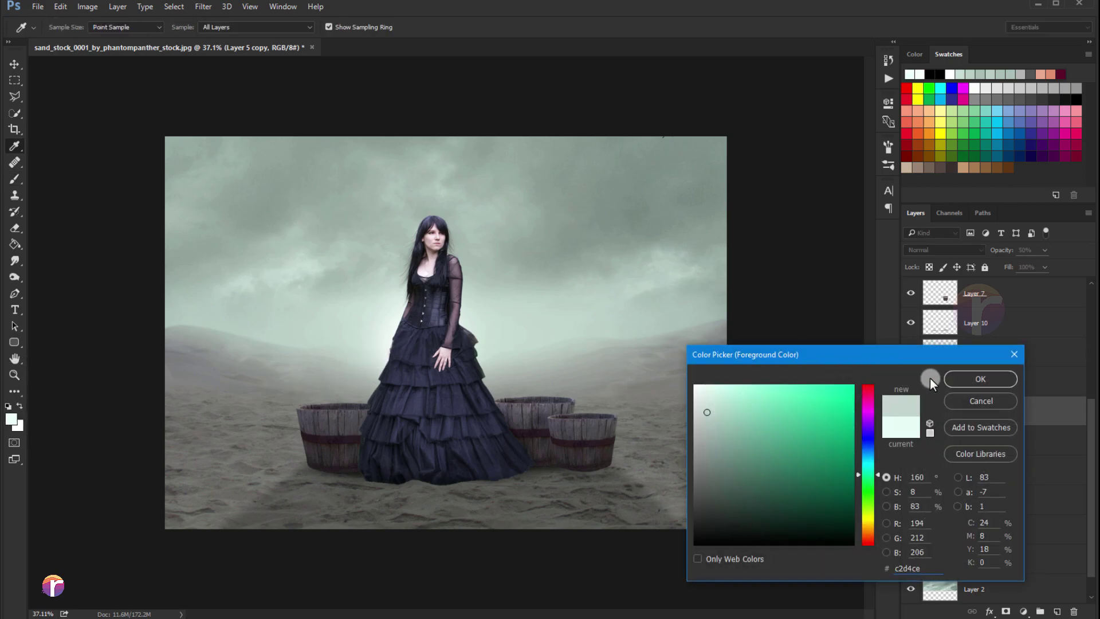
left_click(951, 380)
key("b")
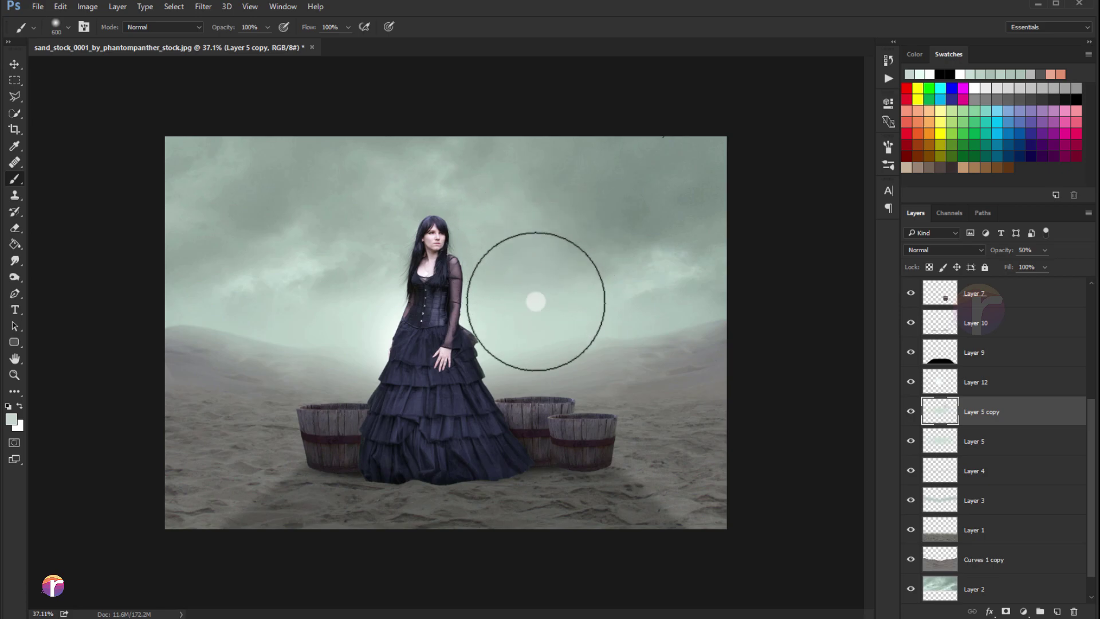
key("ctrl+z")
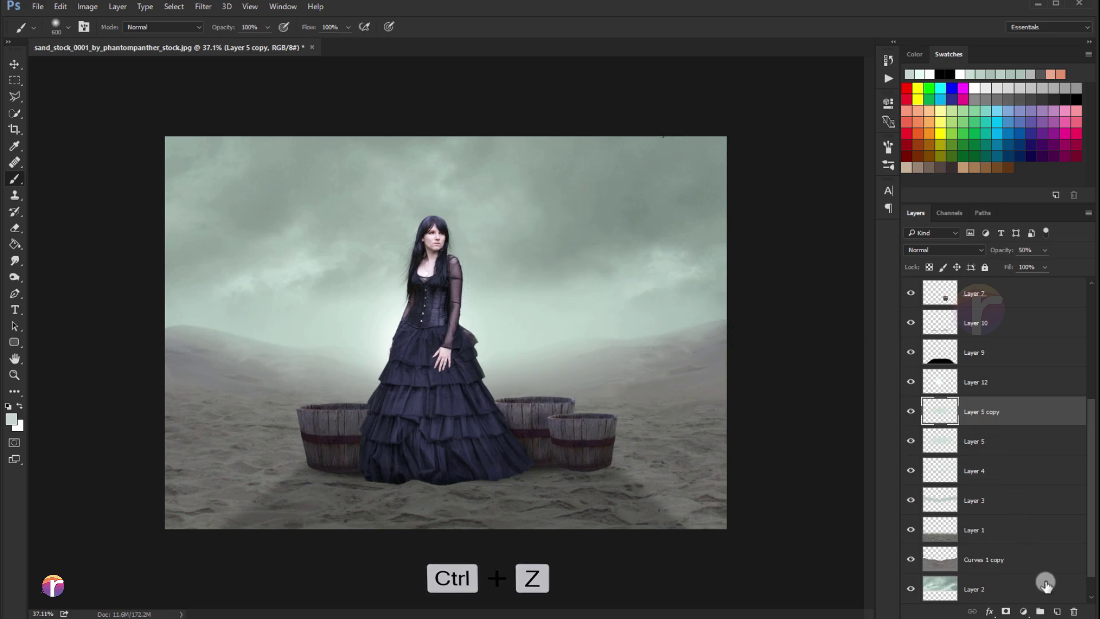
left_click(1057, 611)
- Set up a 500 px scatter cloud brush at 38% opacity and 63% flow
left_click(267, 27)
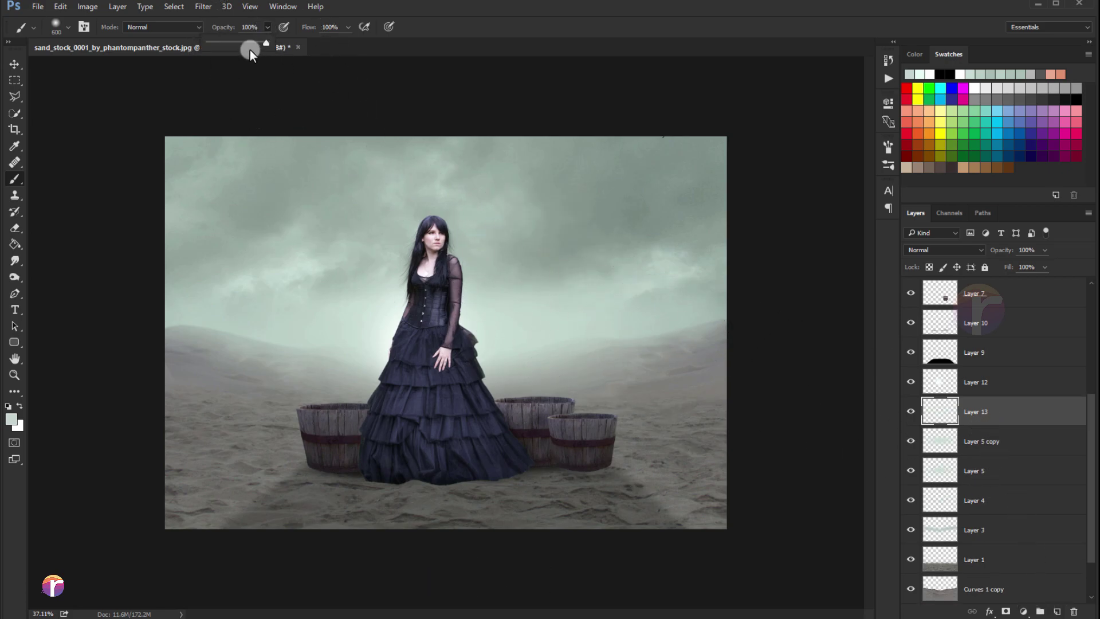
left_click_drag(232, 42, 229, 42)
left_click(348, 27)
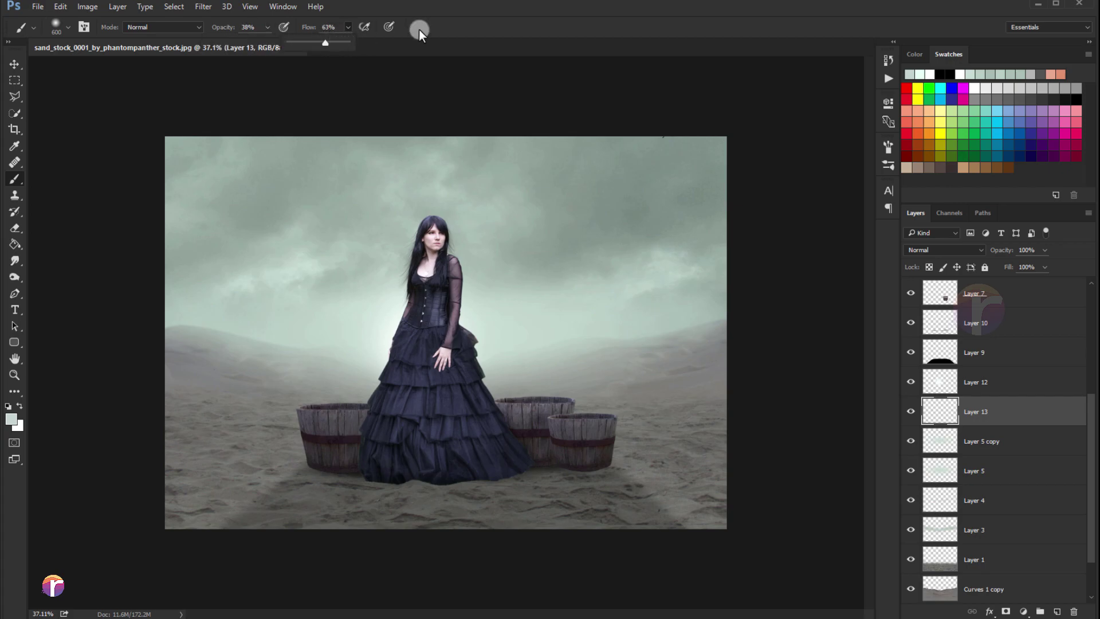
left_click(57, 27)
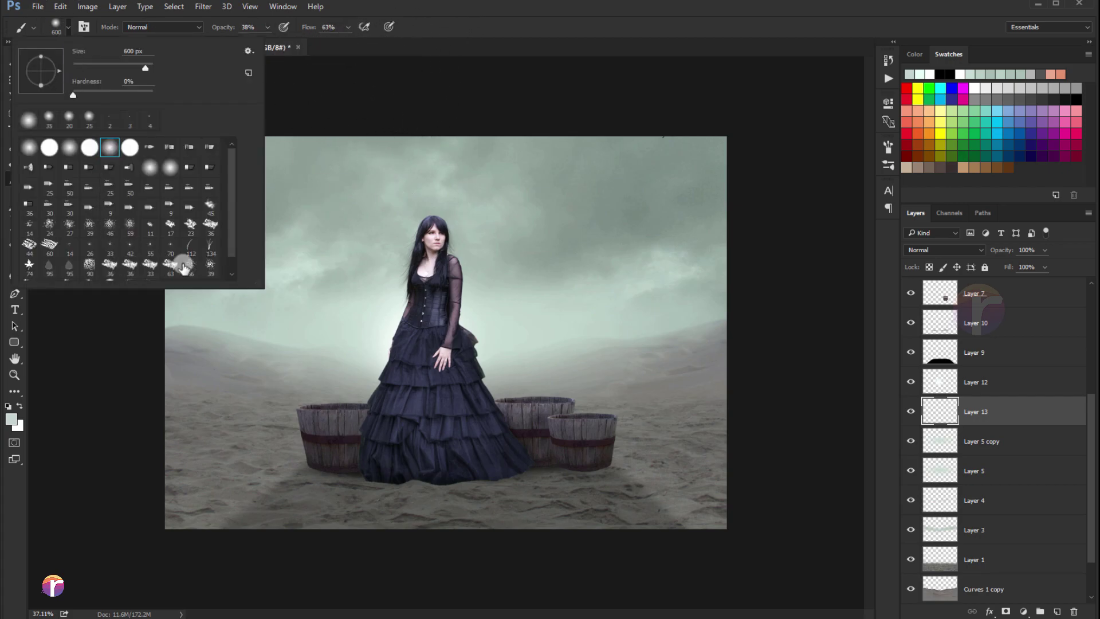
scroll(184, 269, "down", 1)
double_click(206, 247)
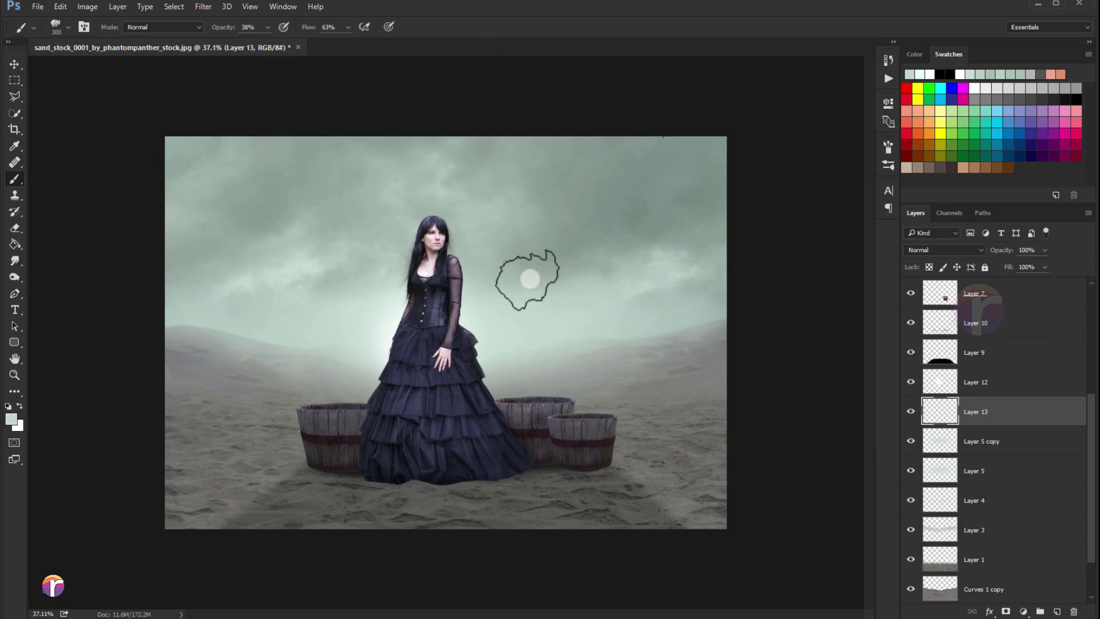
key("bracketright")
key("bracketright")
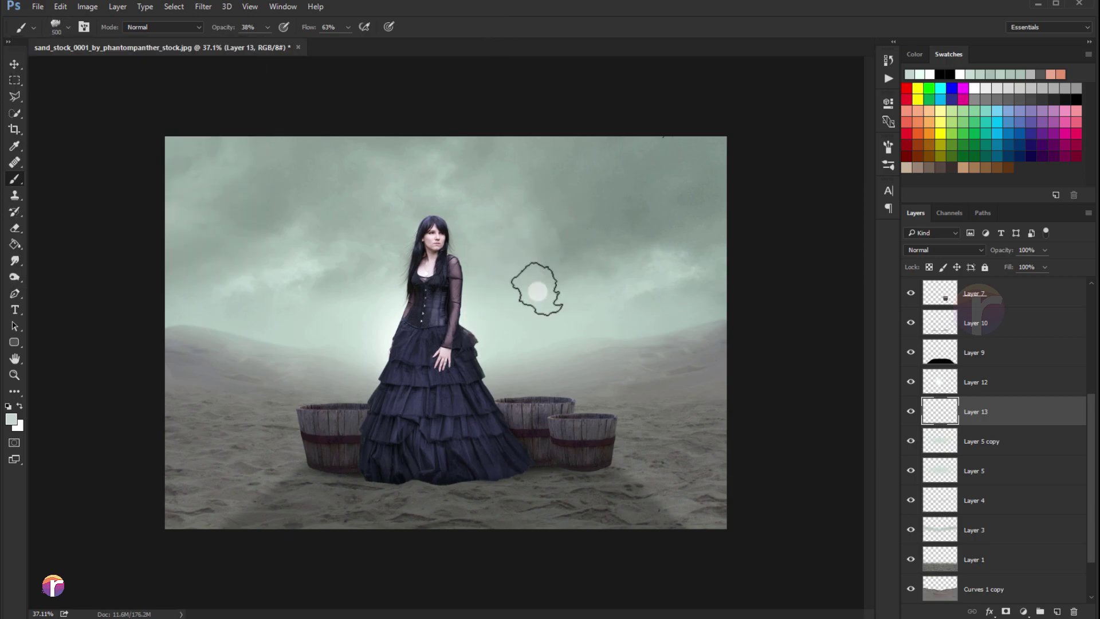
- Paint fog in the sky, over the left hills and around the barrels, then set the layer to 65% opacity
left_click_drag(418, 315, 430, 332)
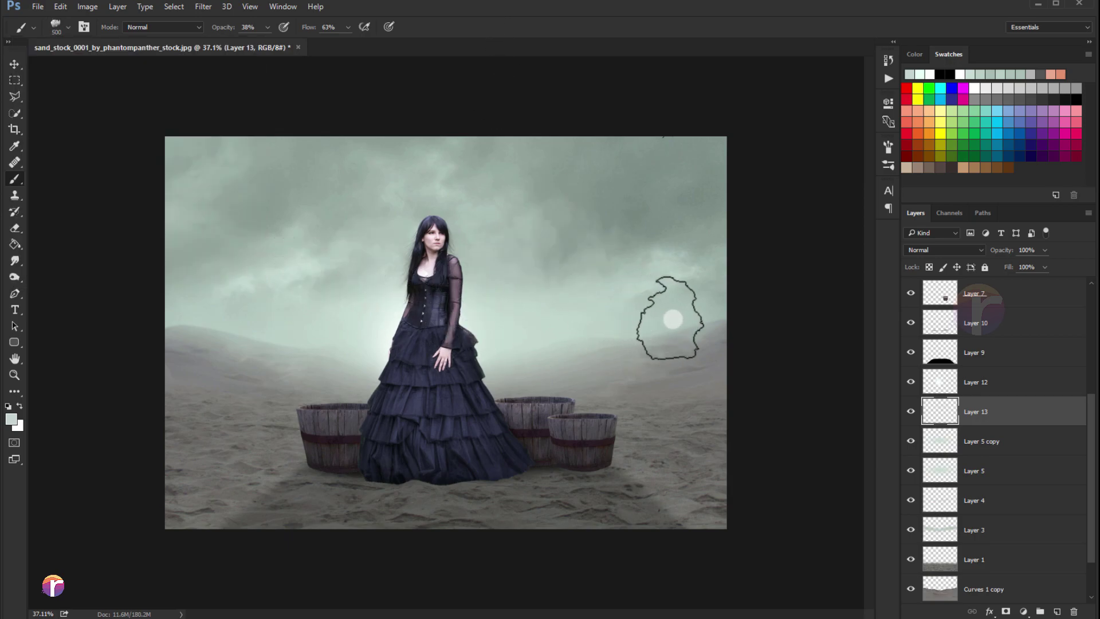
left_click_drag(675, 343, 697, 355)
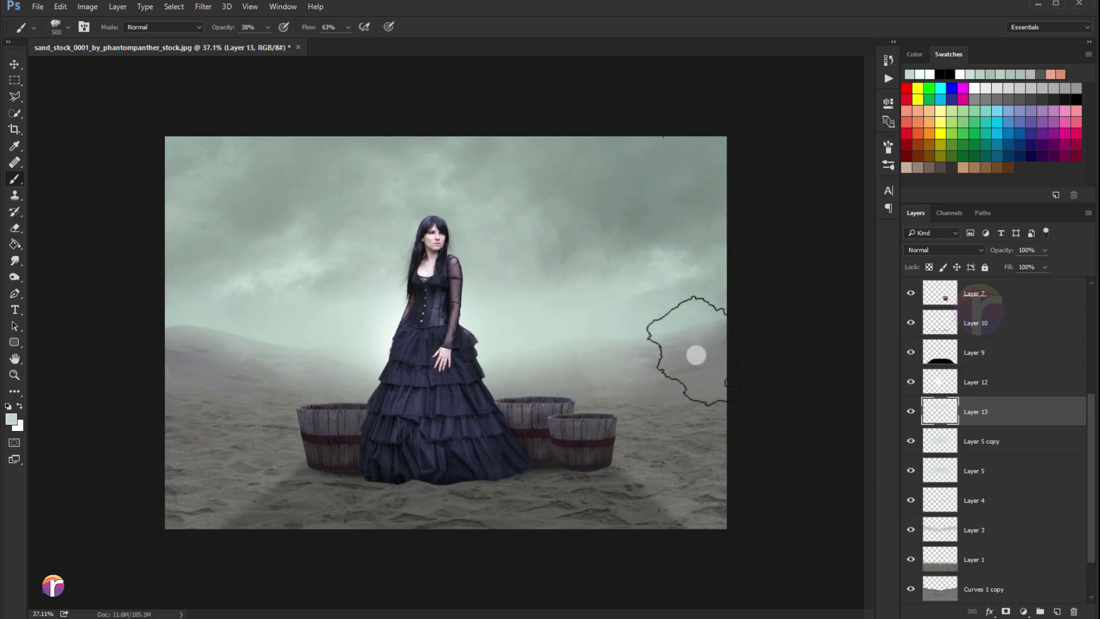
key("bracketleft")
key("bracketleft")
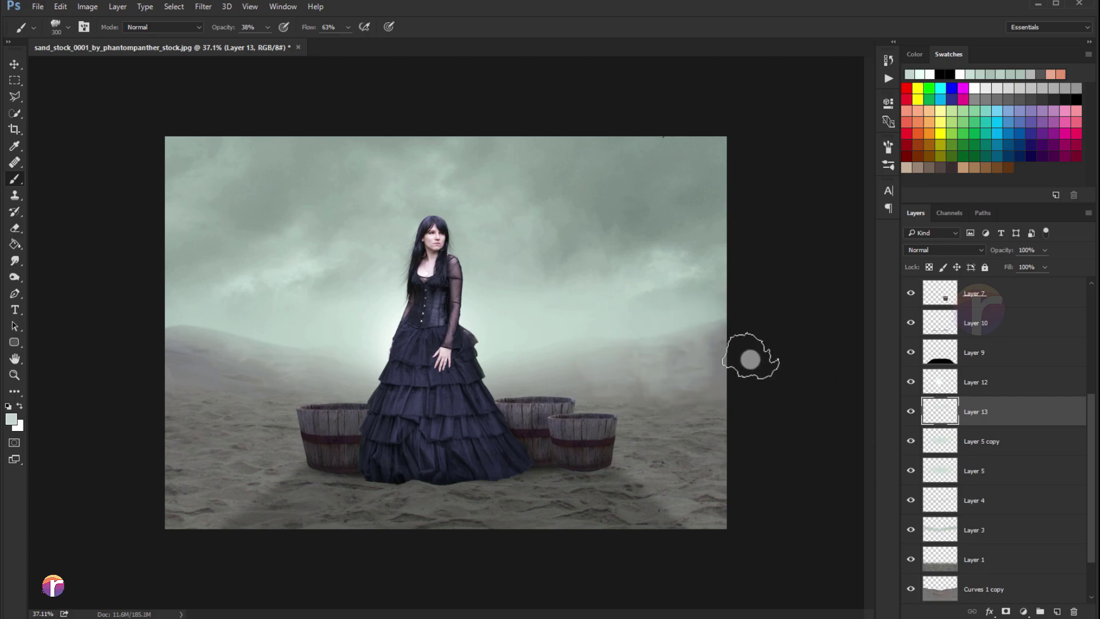
left_click_drag(77, 368, 320, 389)
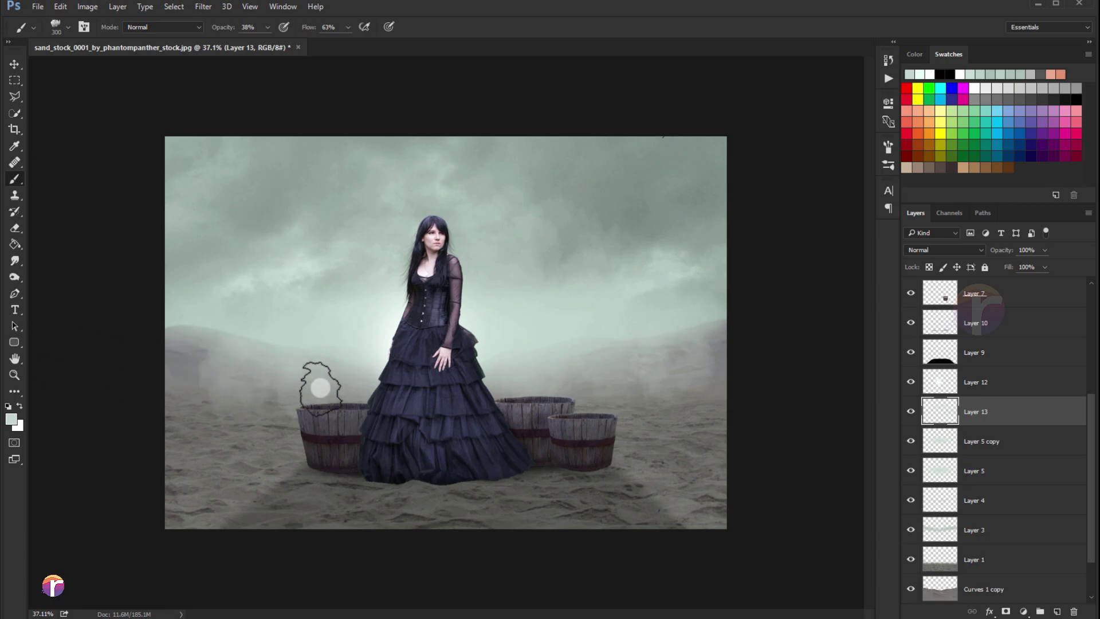
left_click_drag(216, 356, 86, 358)
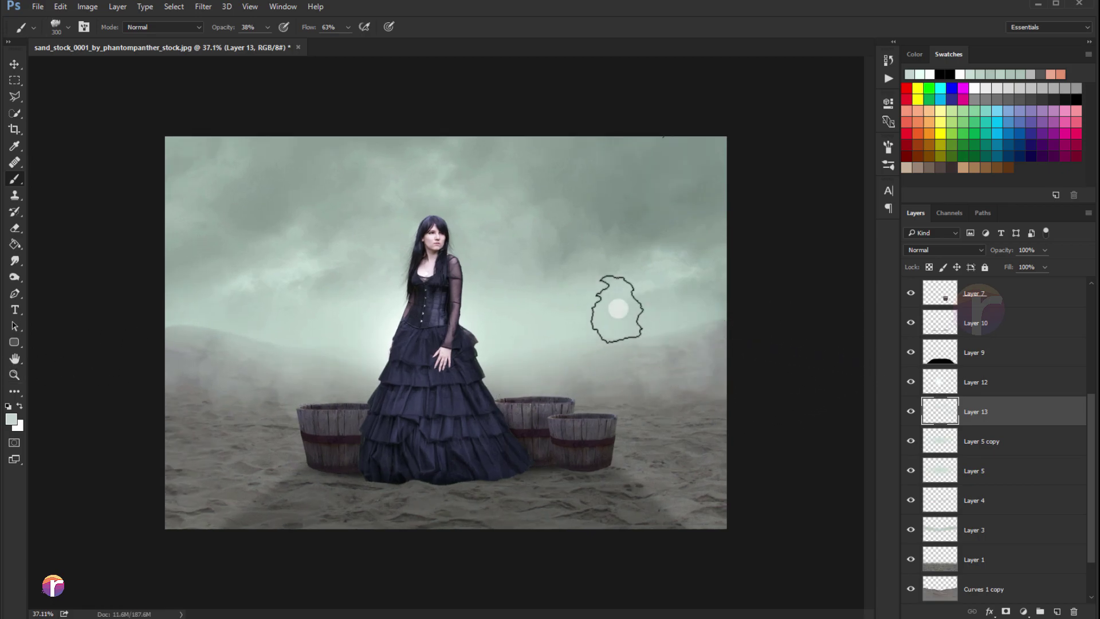
scroll(618, 309, "up", 1)
left_click(1044, 267)
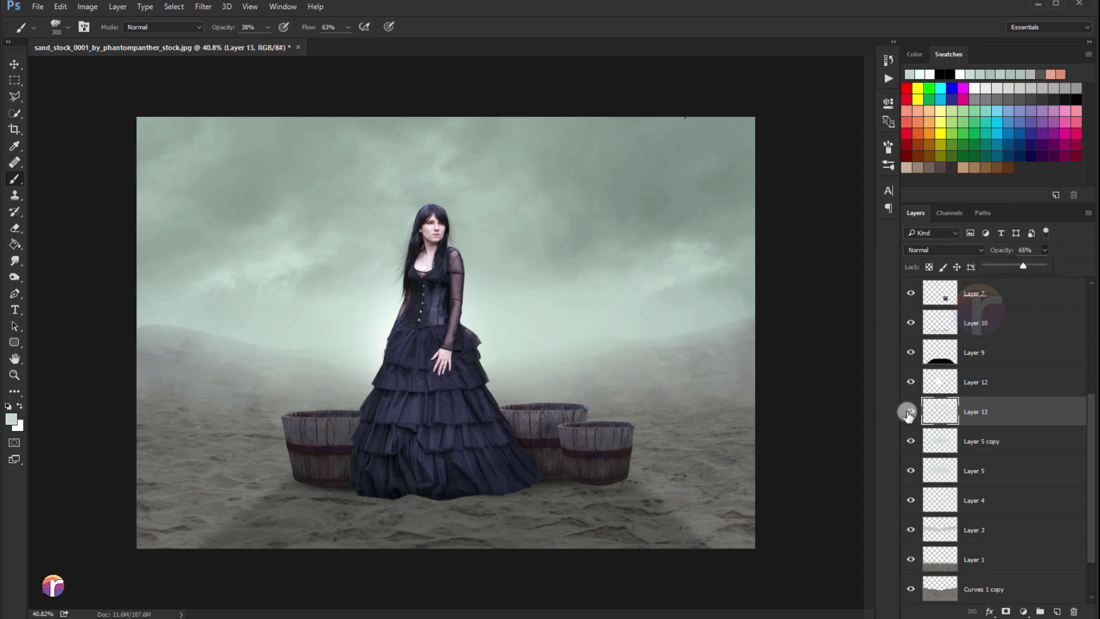
scroll(507, 321, "down", 2)
scroll(507, 321, "up", 1)
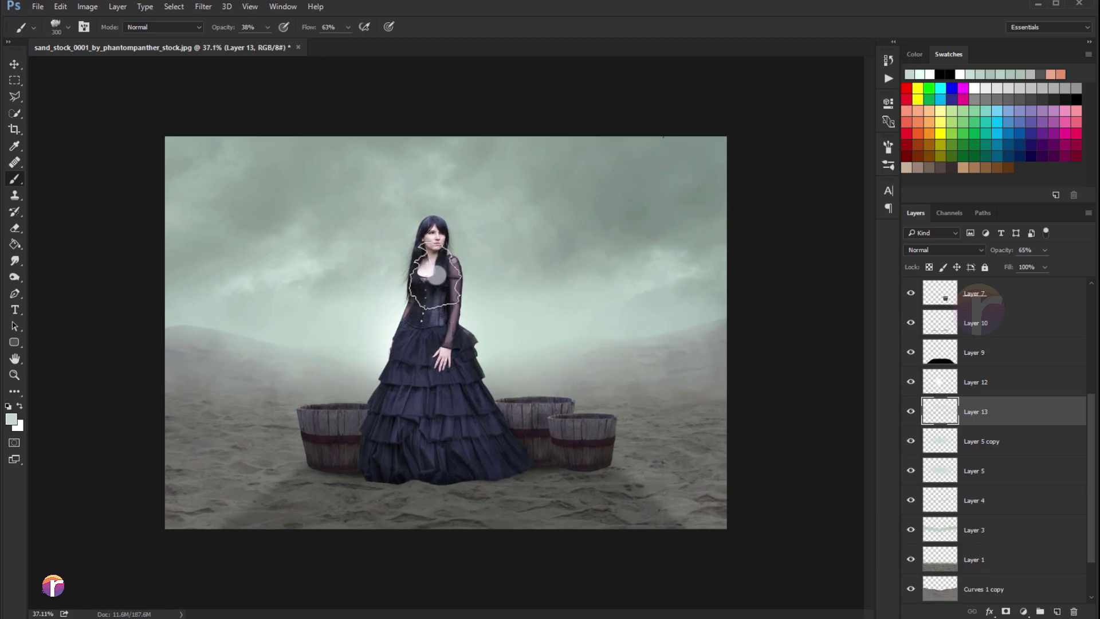
scroll(507, 321, "up", 1)
key("v")
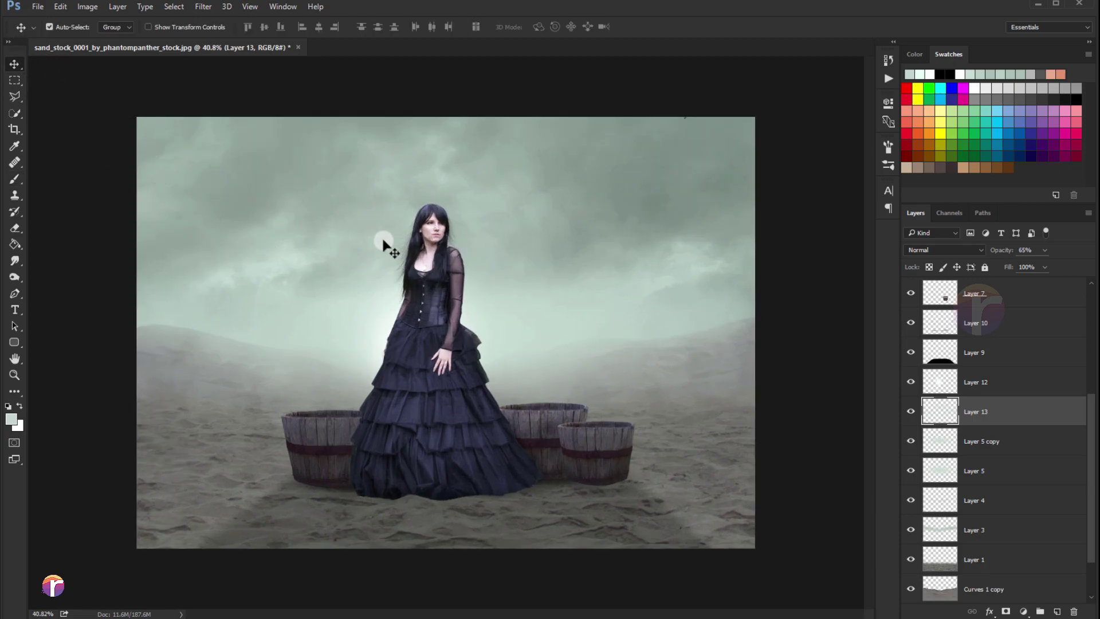
scroll(975, 453, "down", 2)
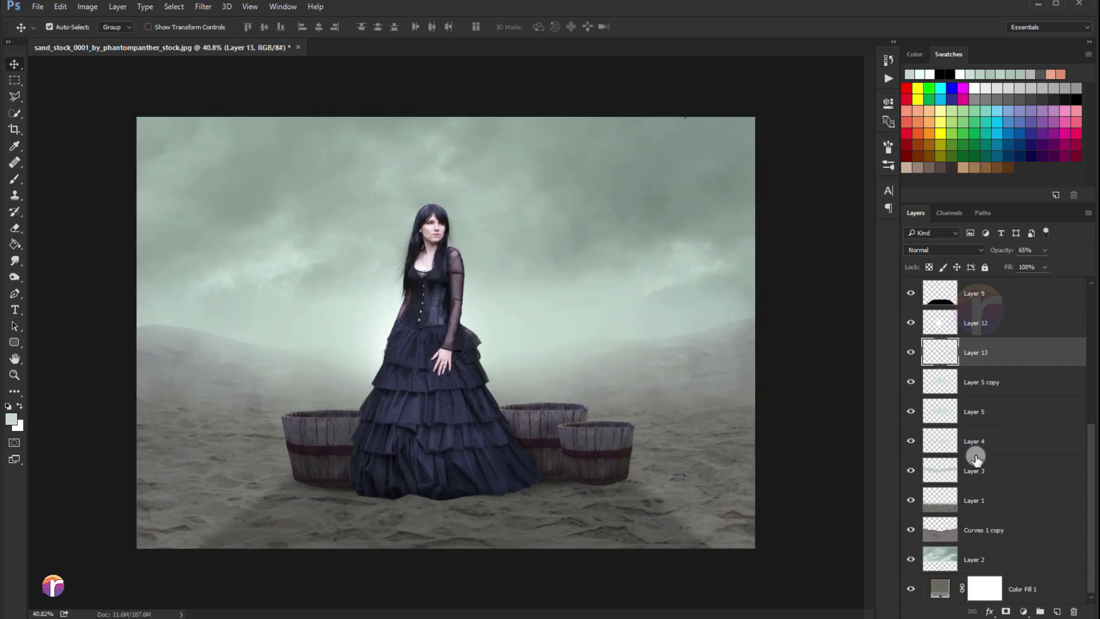
- Color-balance Layer 2's highlights to Cyan-Red -11 and Yellow-Blue +11
left_click(968, 558)
key("ctrl+b")
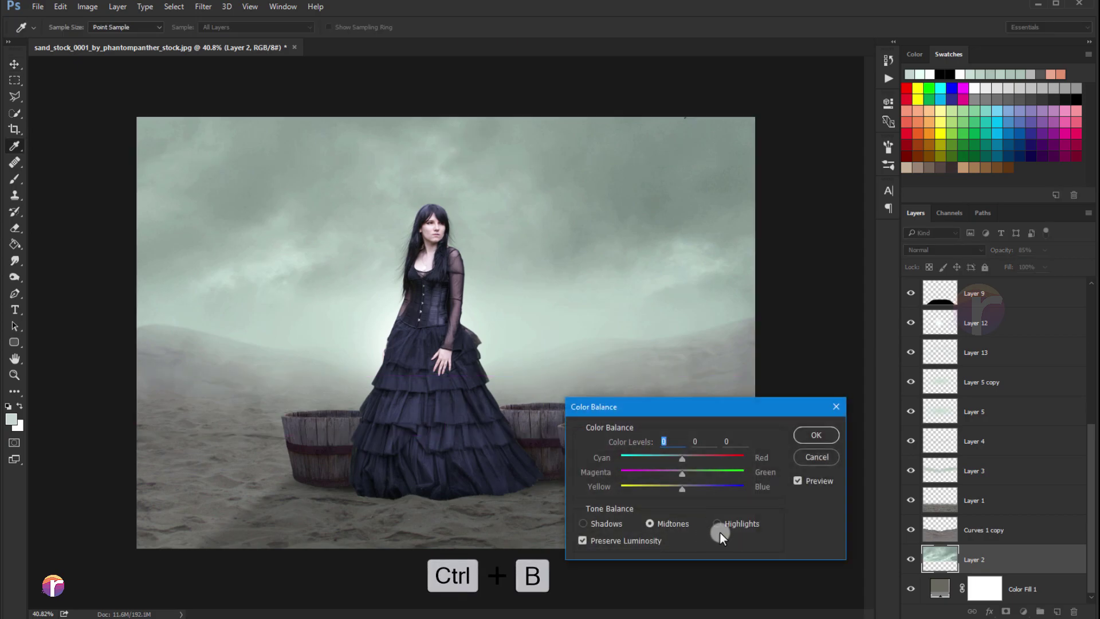
left_click_drag(678, 487, 686, 488)
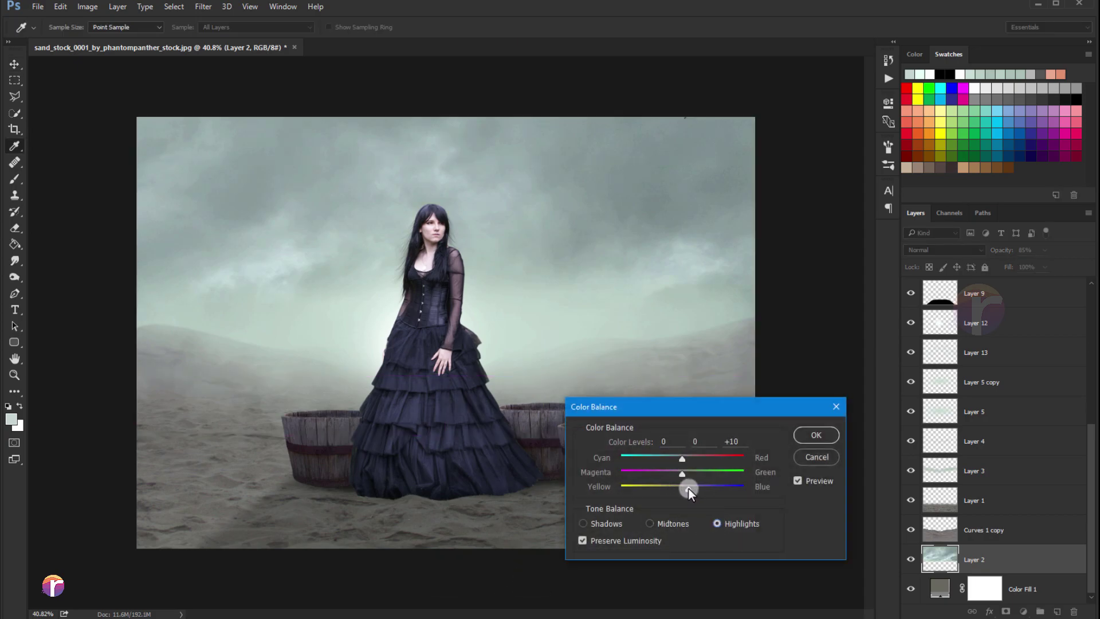
left_click(682, 463)
left_click_drag(687, 487, 692, 487)
left_click(689, 487)
left_click(801, 437)
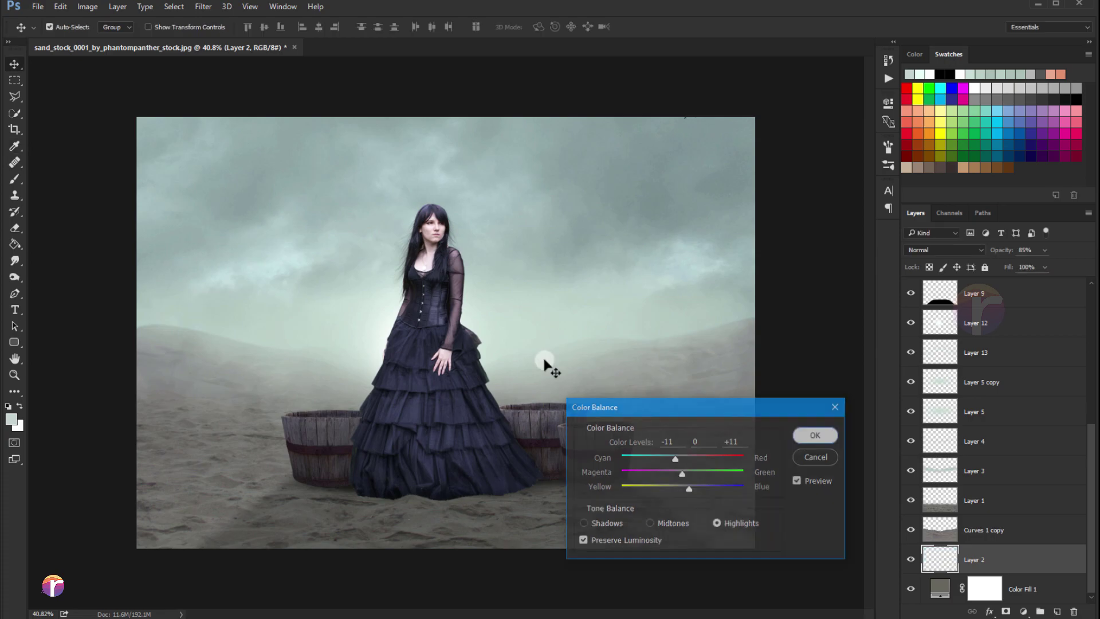
key("v")
scroll(499, 318, "down", 3)
scroll(497, 317, "up", 1)
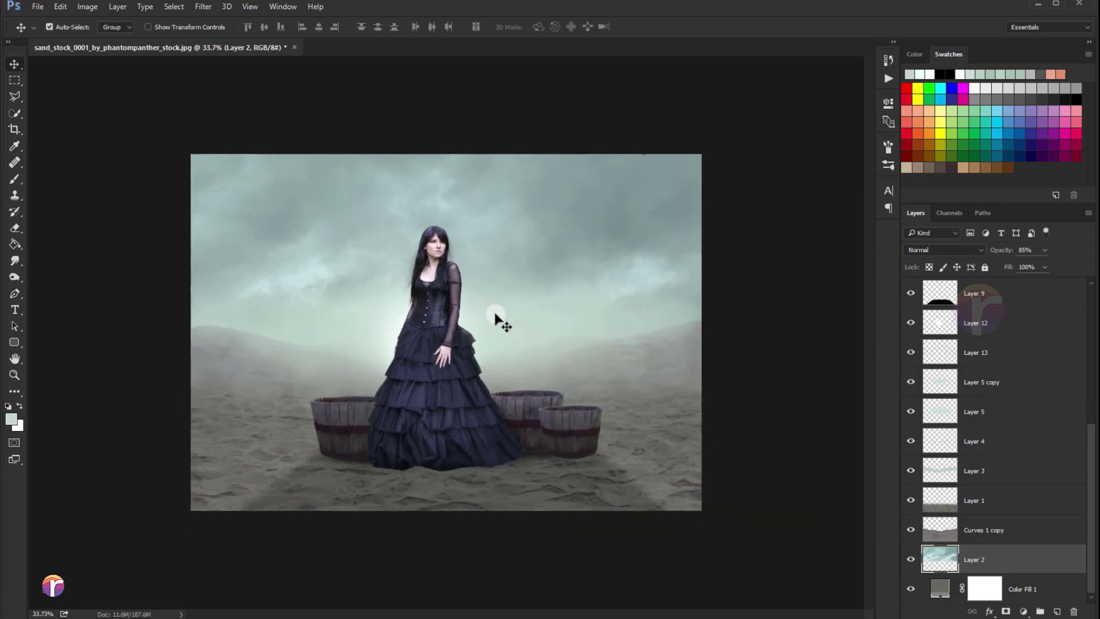
scroll(496, 317, "up", 1)
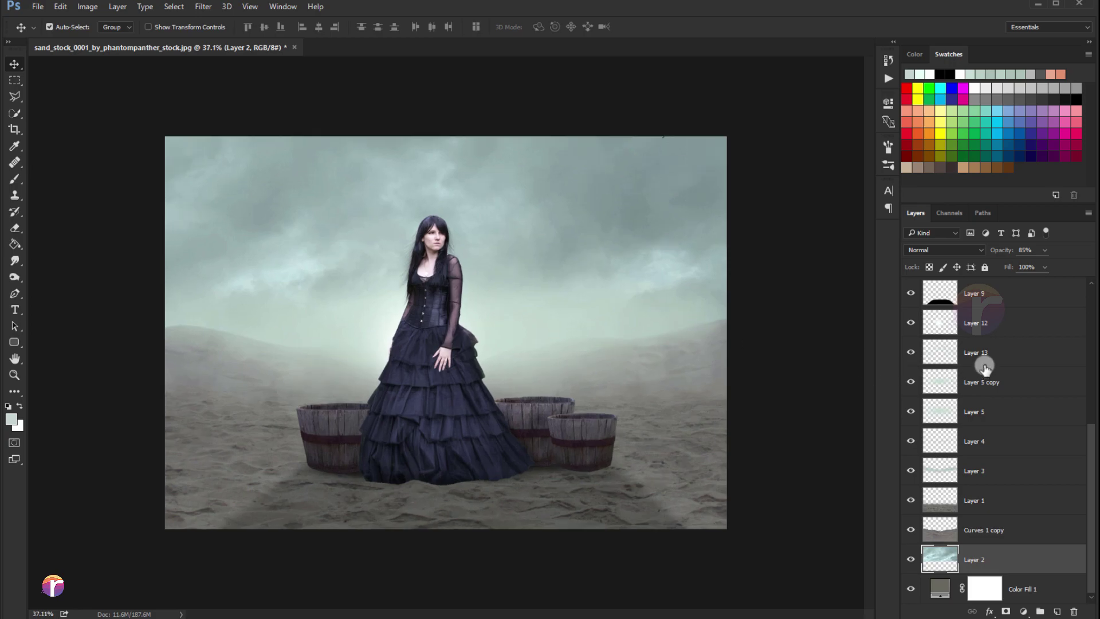
- Add a Photo Filter adjustment layer above Layer 6, trying Blue at reduced density
scroll(985, 349, "up", 3)
scroll(988, 335, "up", 3)
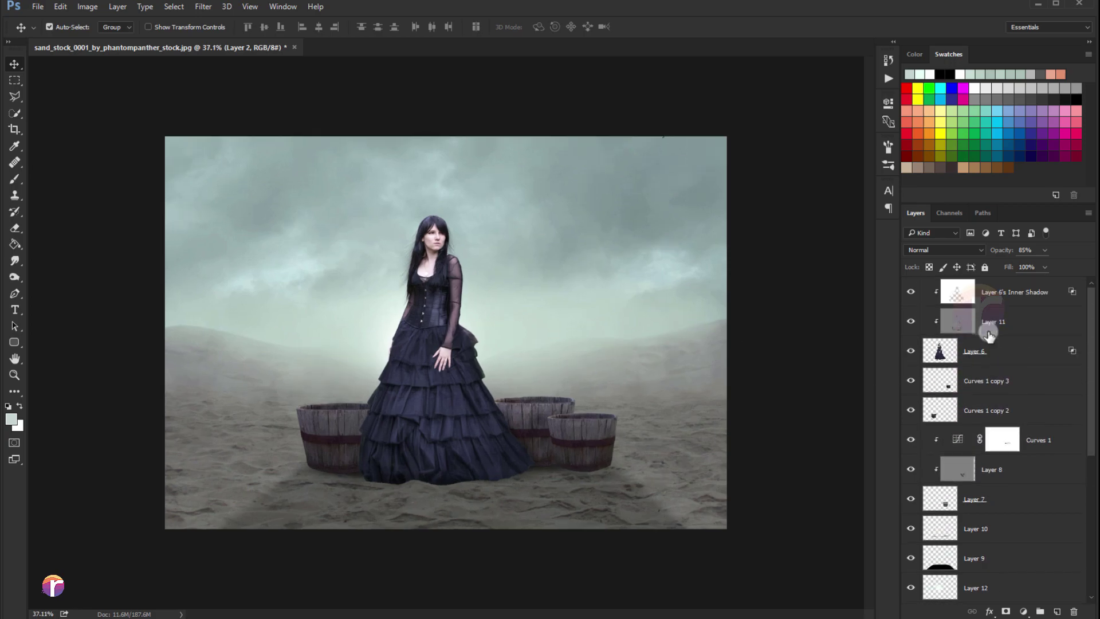
left_click(994, 297)
left_click(1024, 611)
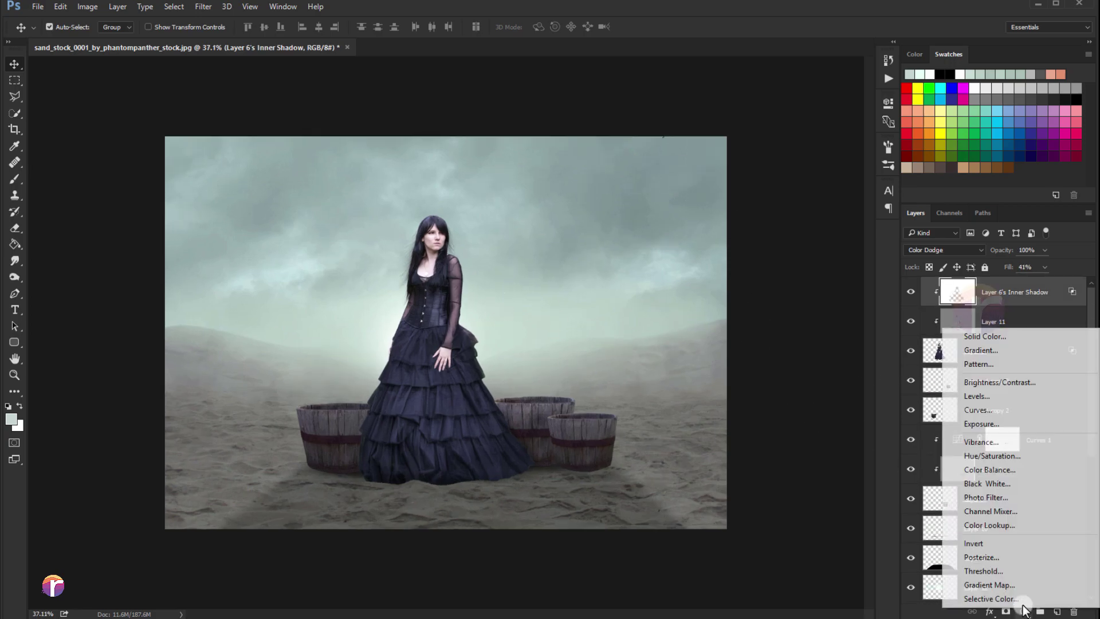
left_click(985, 497)
left_click(743, 150)
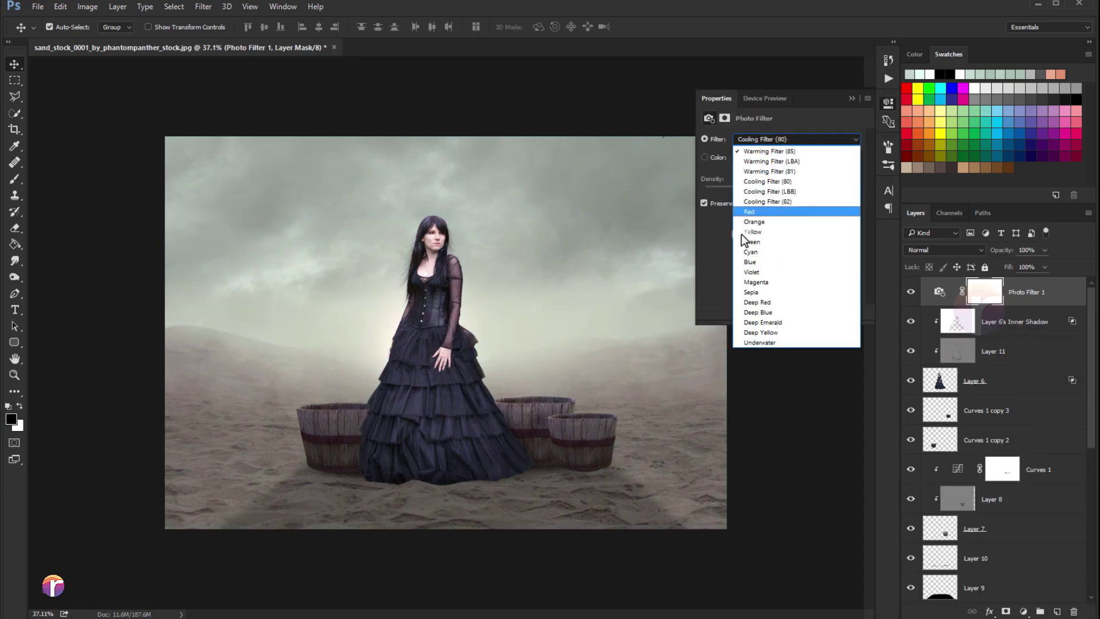
left_click(744, 266)
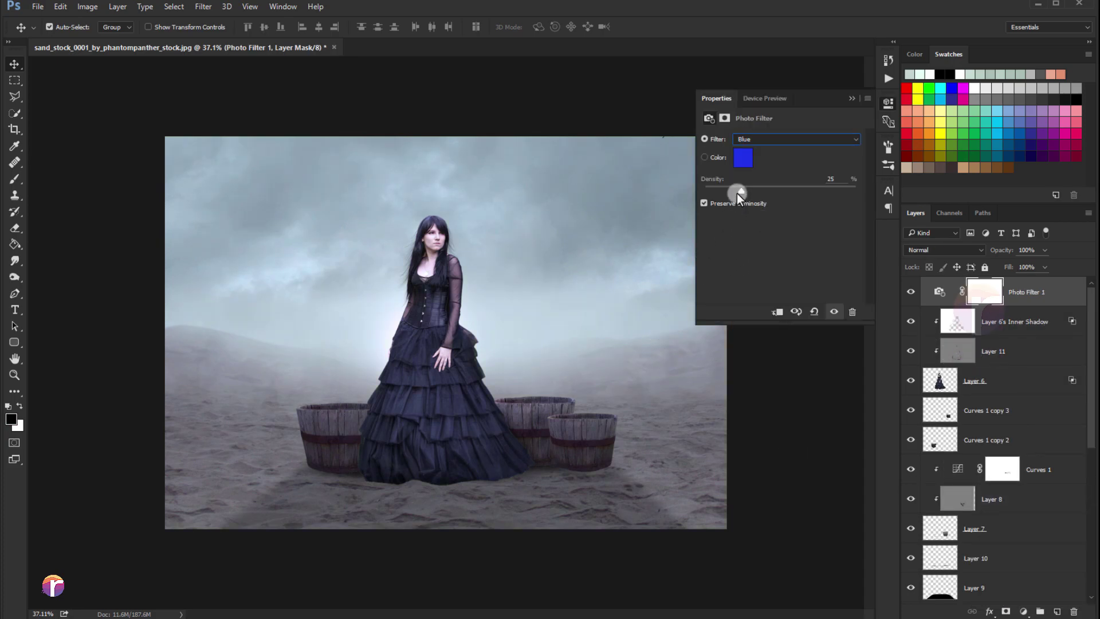
left_click_drag(740, 191, 723, 191)
- Switch the Photo Filter to Green at about 10% density
left_click(745, 140)
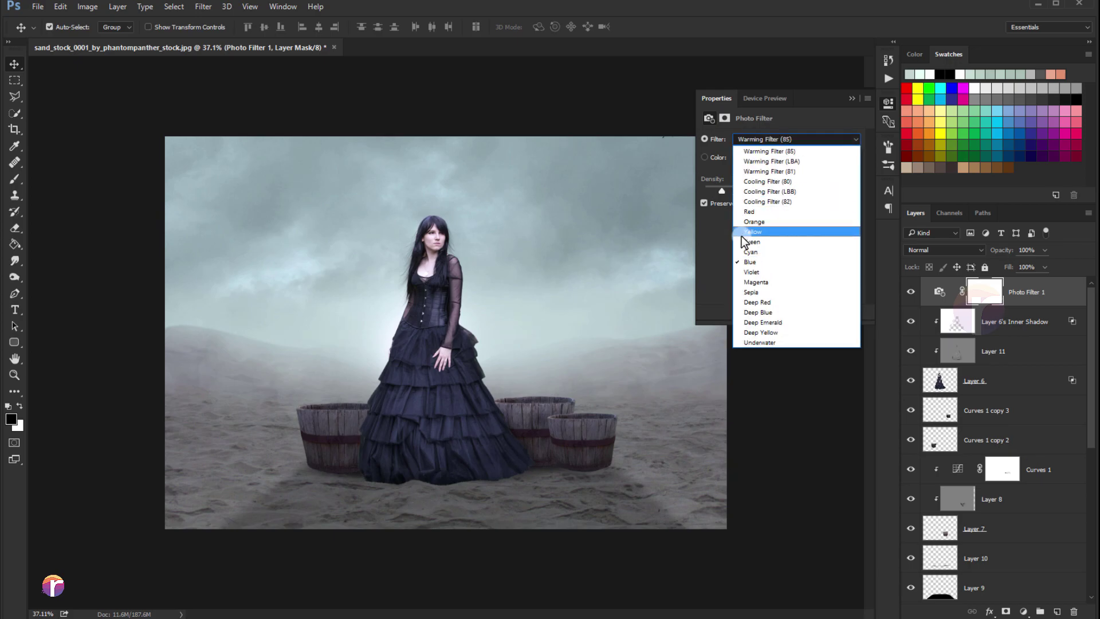
left_click(745, 243)
left_click_drag(720, 192, 718, 192)
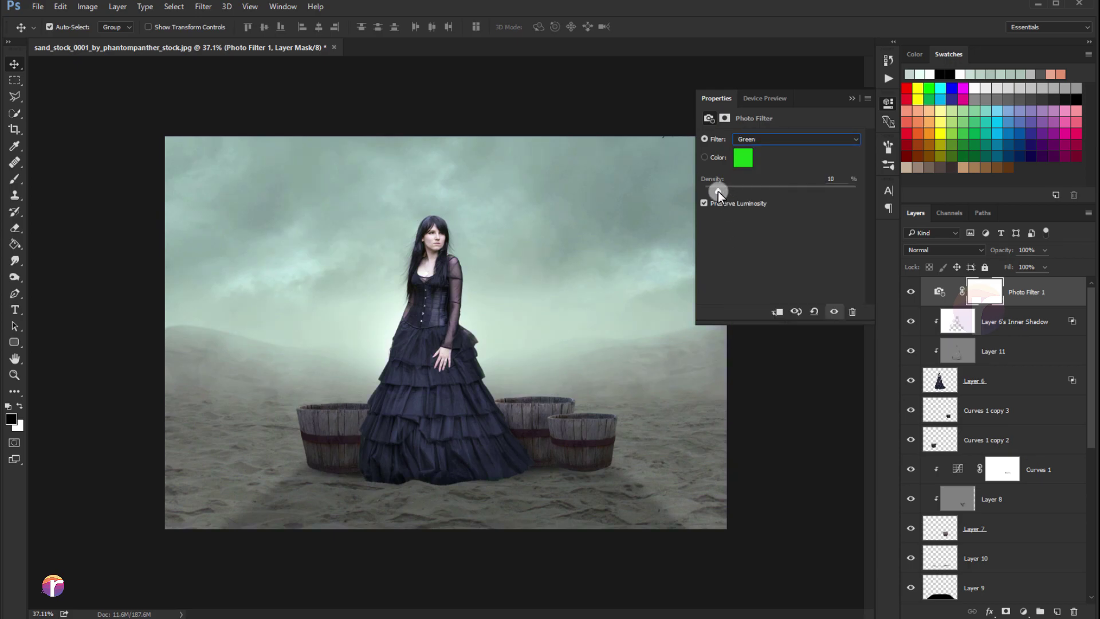
left_click(853, 99)
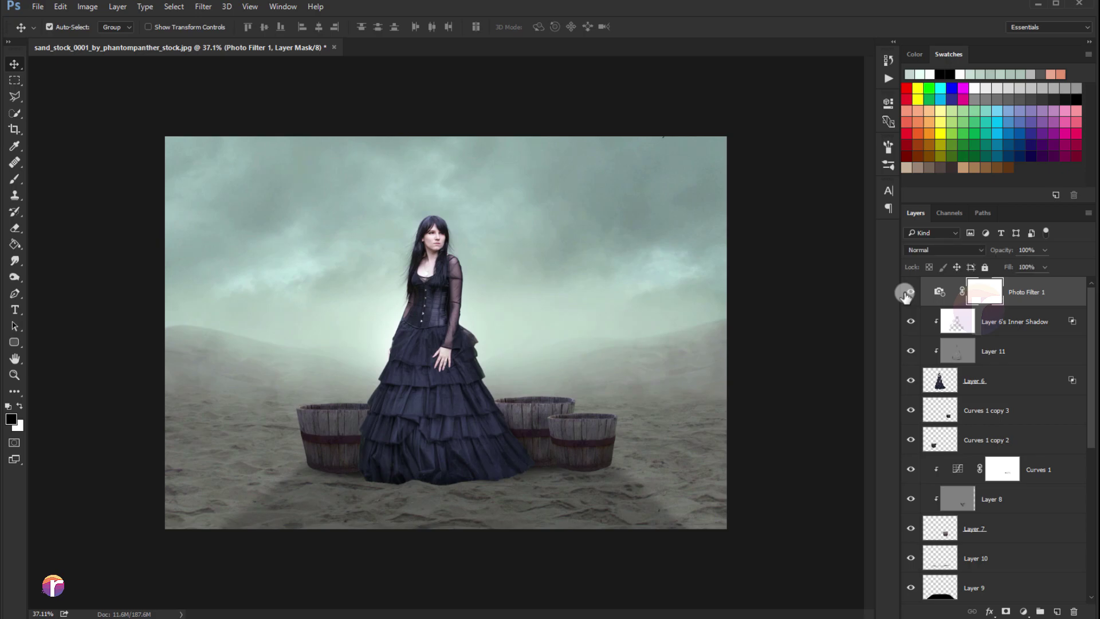
scroll(602, 302, "up", 1)
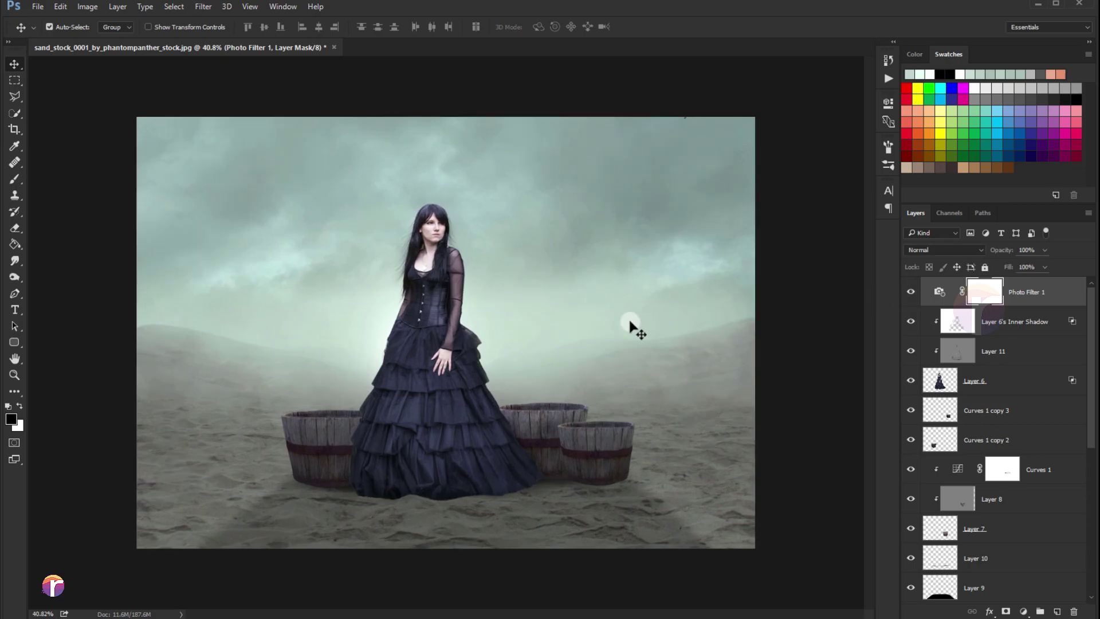
scroll(631, 327, "down", 1)
- Add a Color Lookup layer with the Kodak 5218 Kodak 2395 LUT and Turquoise-Sepia abstract profile
left_click(1024, 610)
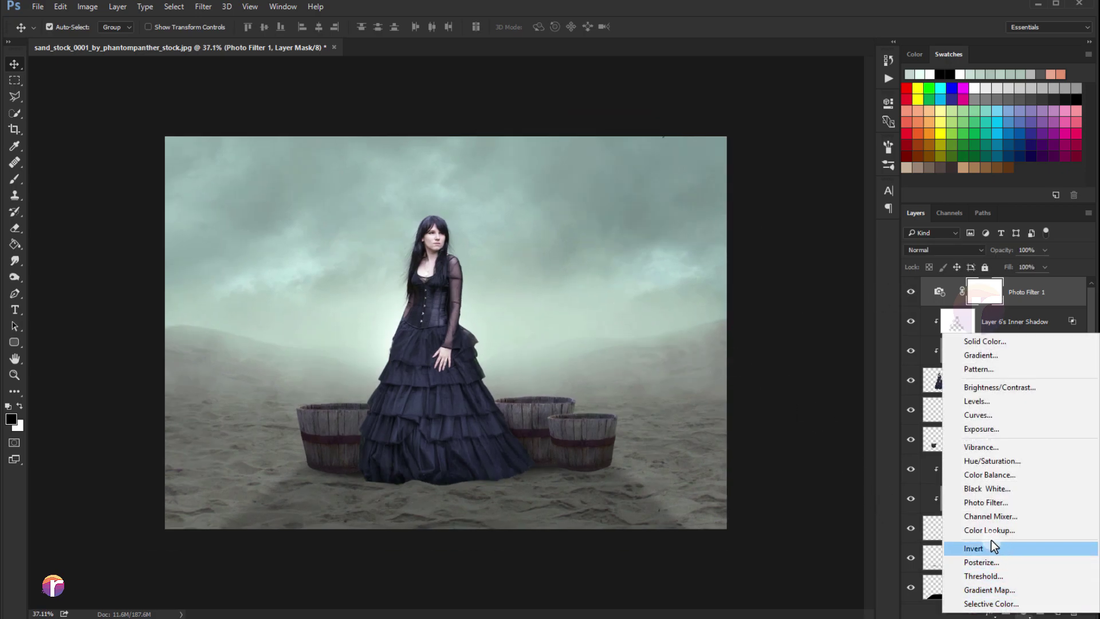
left_click(739, 480)
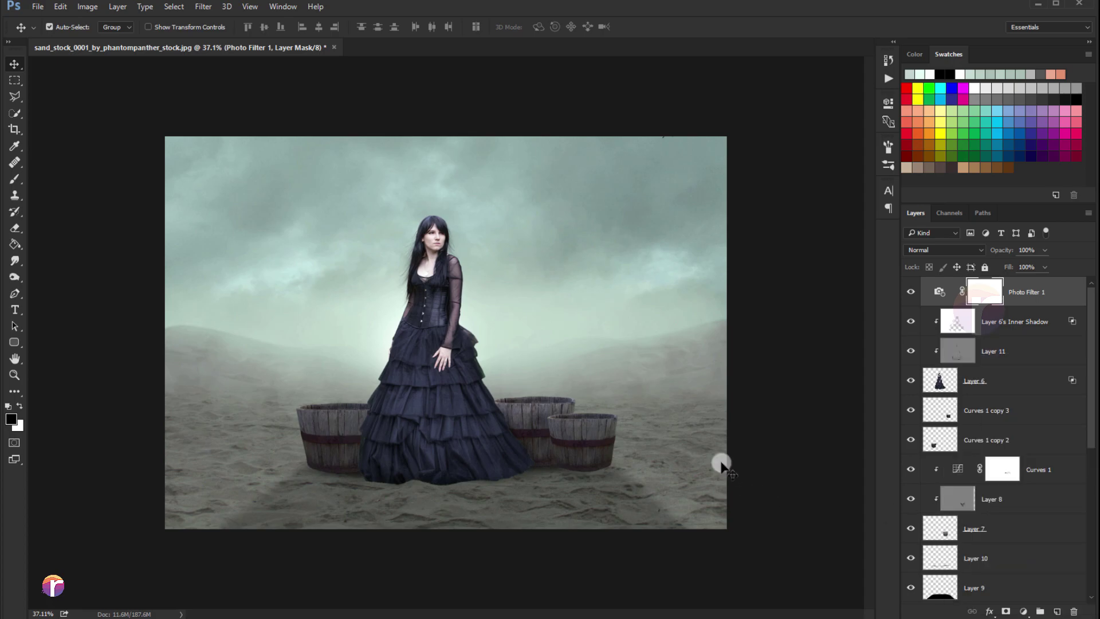
left_click(1020, 611)
left_click(971, 525)
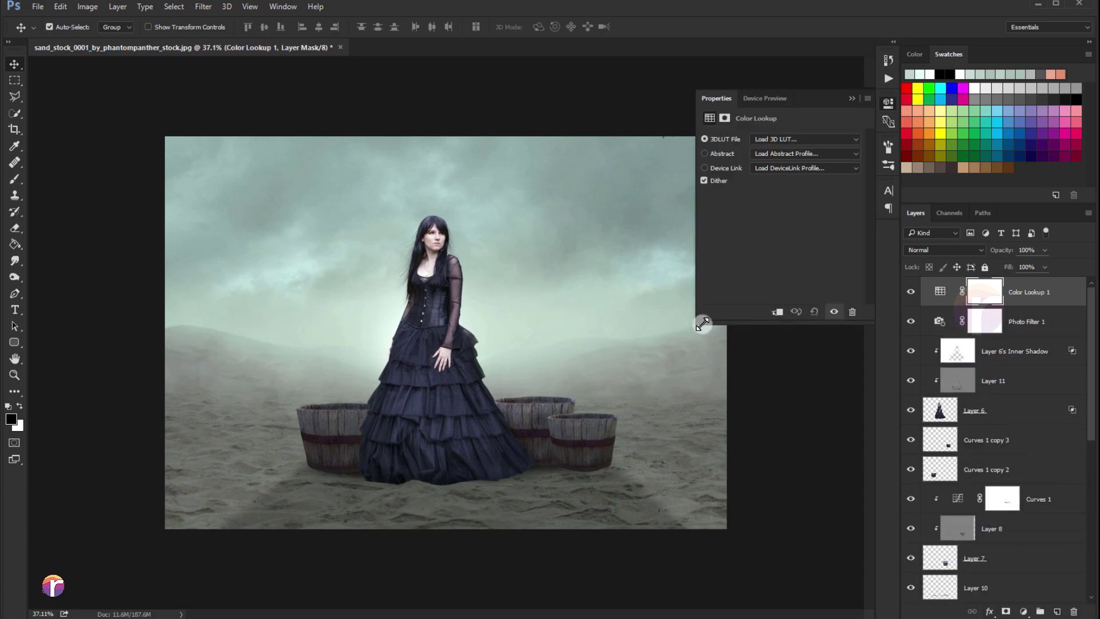
left_click(769, 140)
left_click(776, 424)
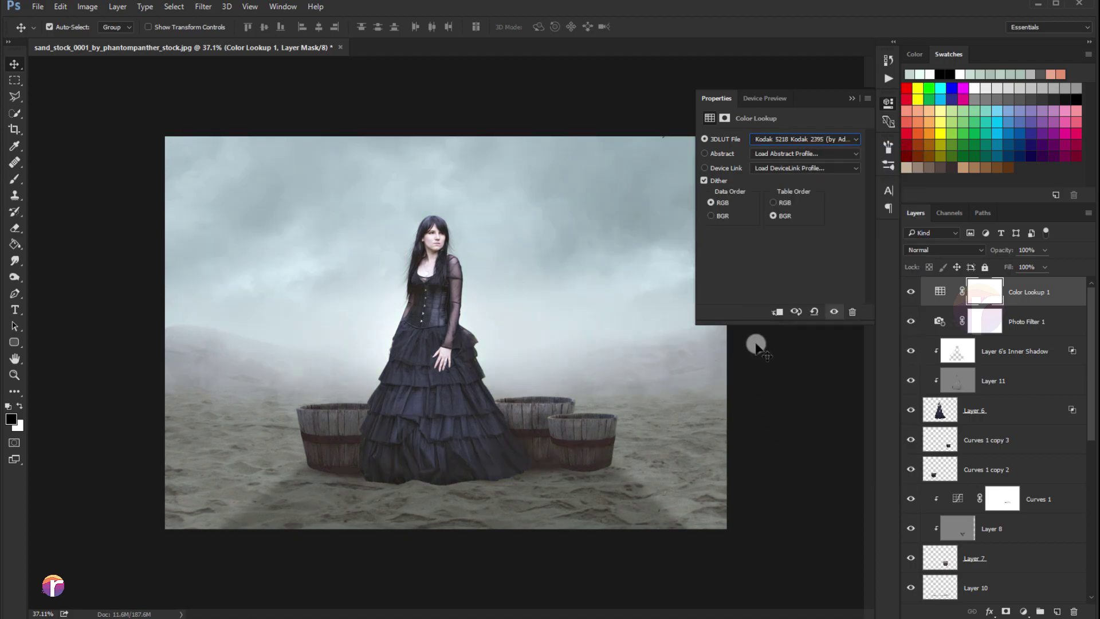
left_click(762, 157)
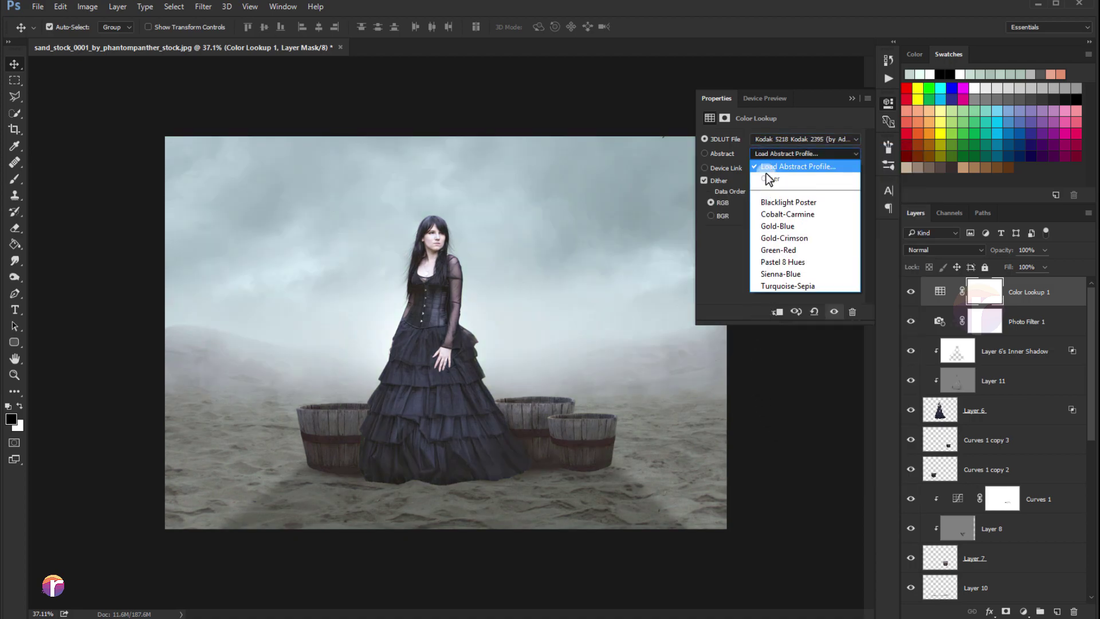
left_click(773, 287)
- Collapse the Color Lookup properties and fit the composite in view to review the cool grade
left_click(852, 98)
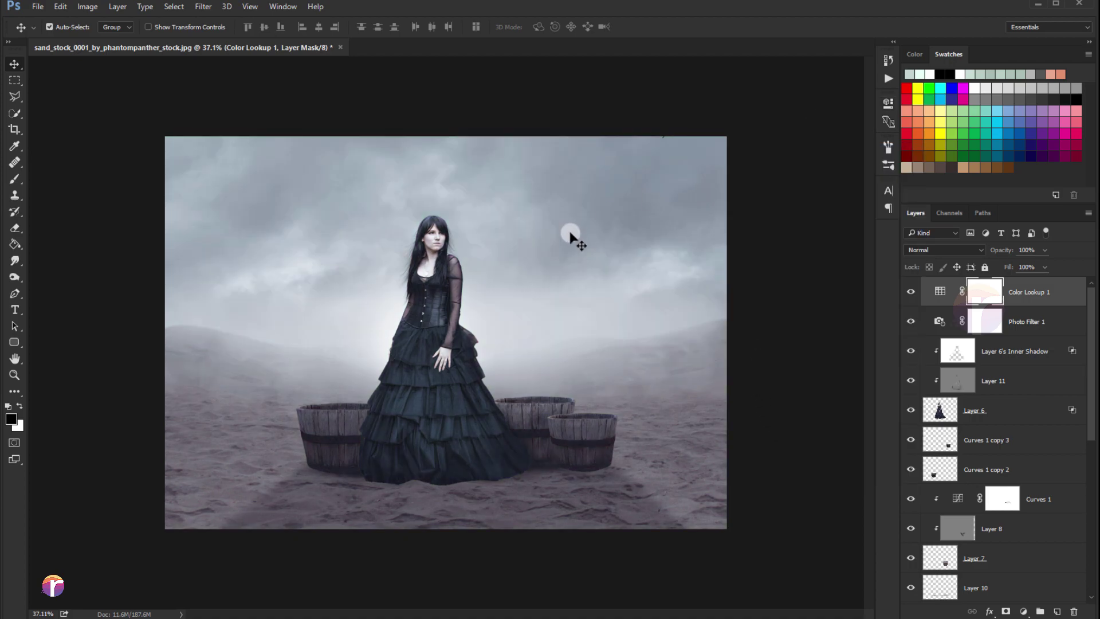
key("ctrl+0")
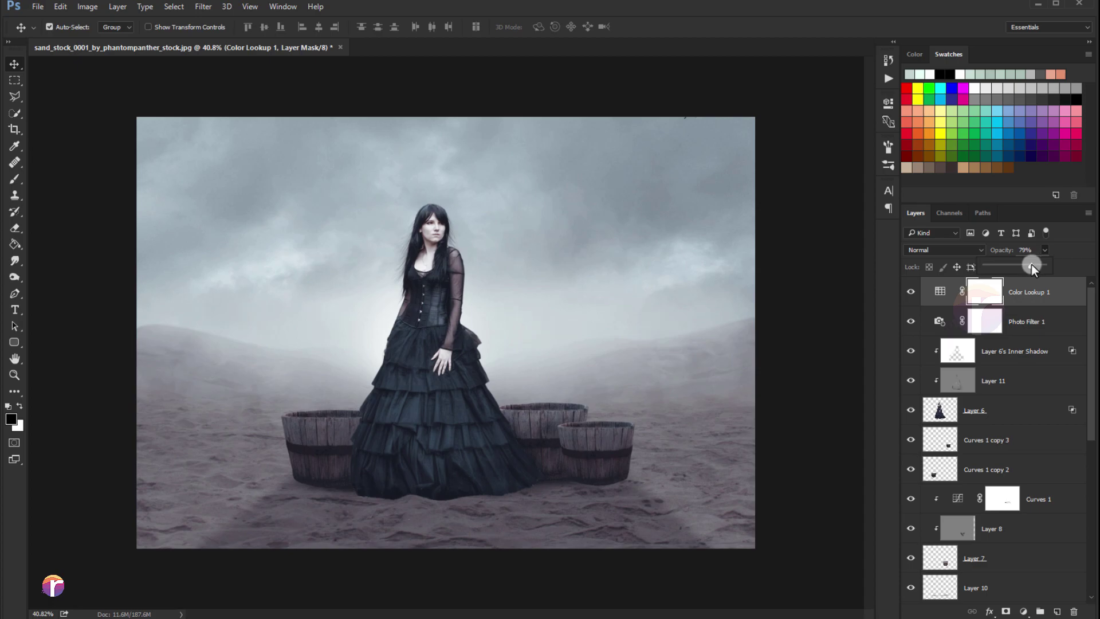
scroll(483, 297, "down", 1)
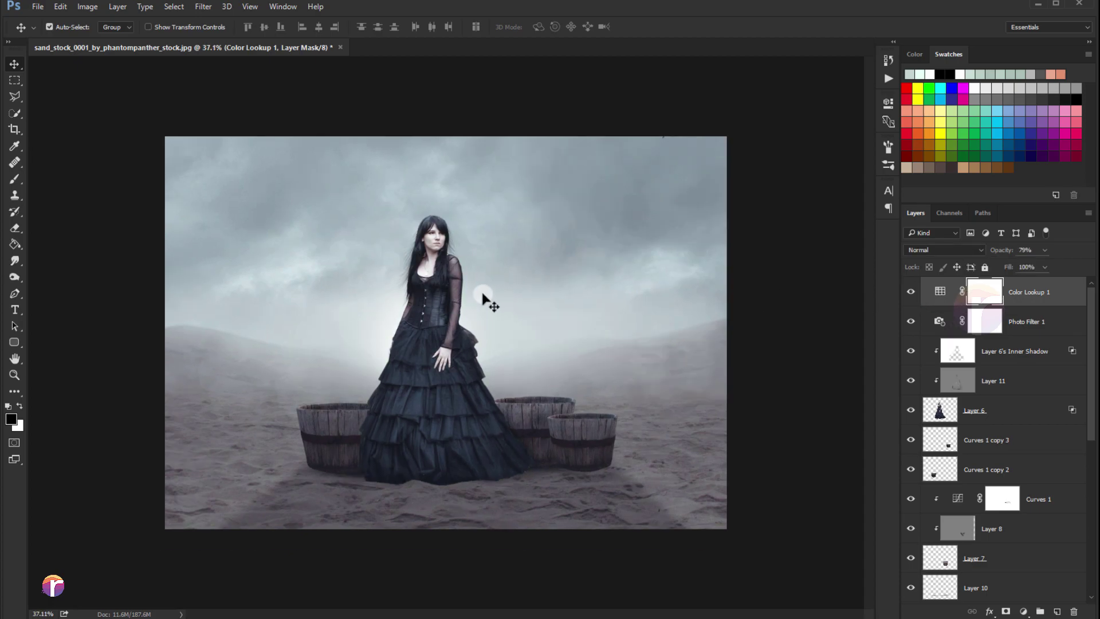
scroll(483, 297, "down", 1)
scroll(485, 298, "down", 1)
scroll(485, 297, "up", 1)
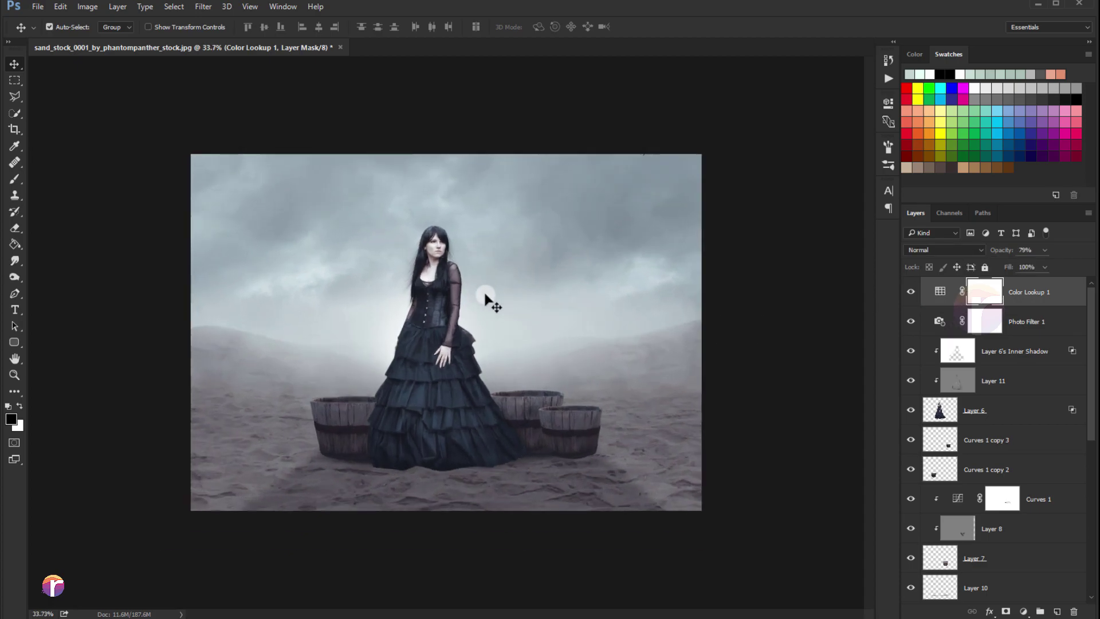
scroll(484, 298, "up", 1)
scroll(485, 297, "up", 1)
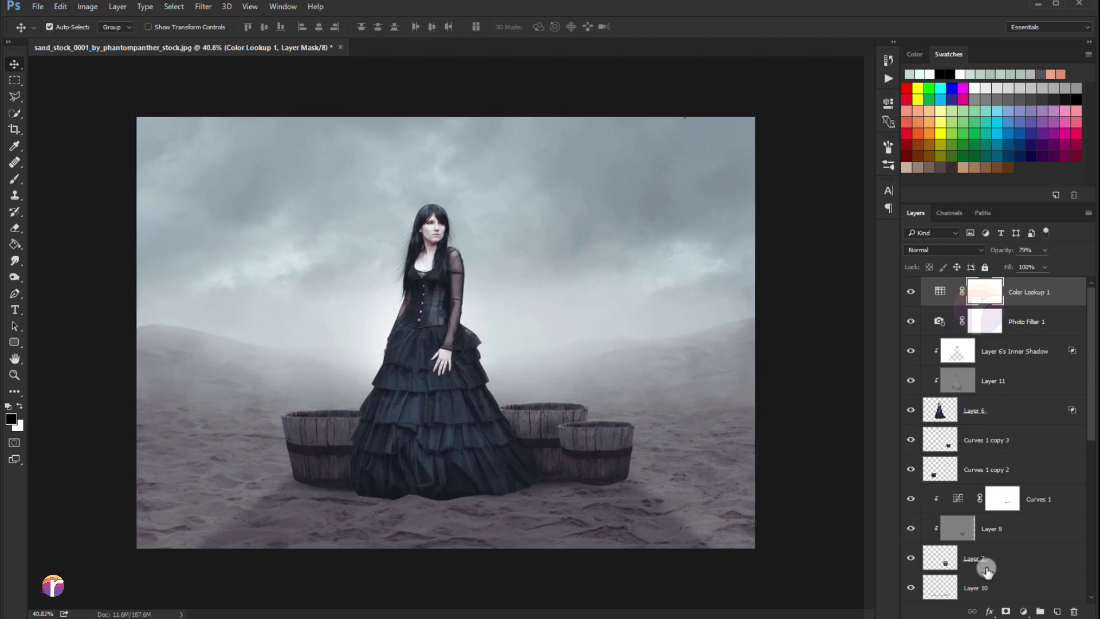
- Add a Color Balance layer and shift the Shadows Yellow–Blue slider to +5
left_click(1024, 610)
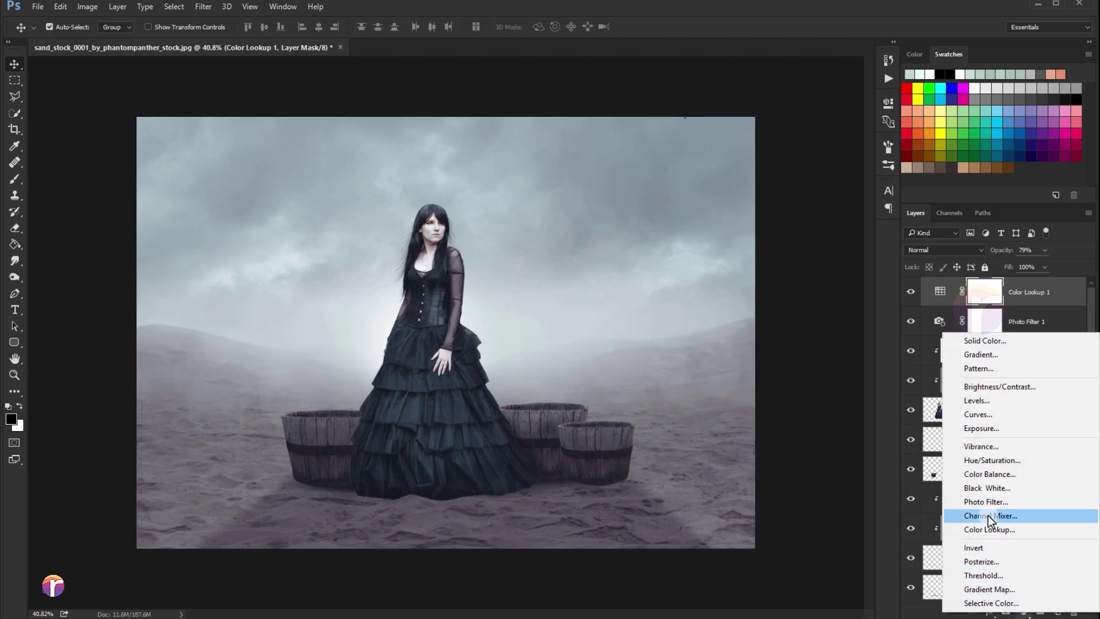
left_click(978, 473)
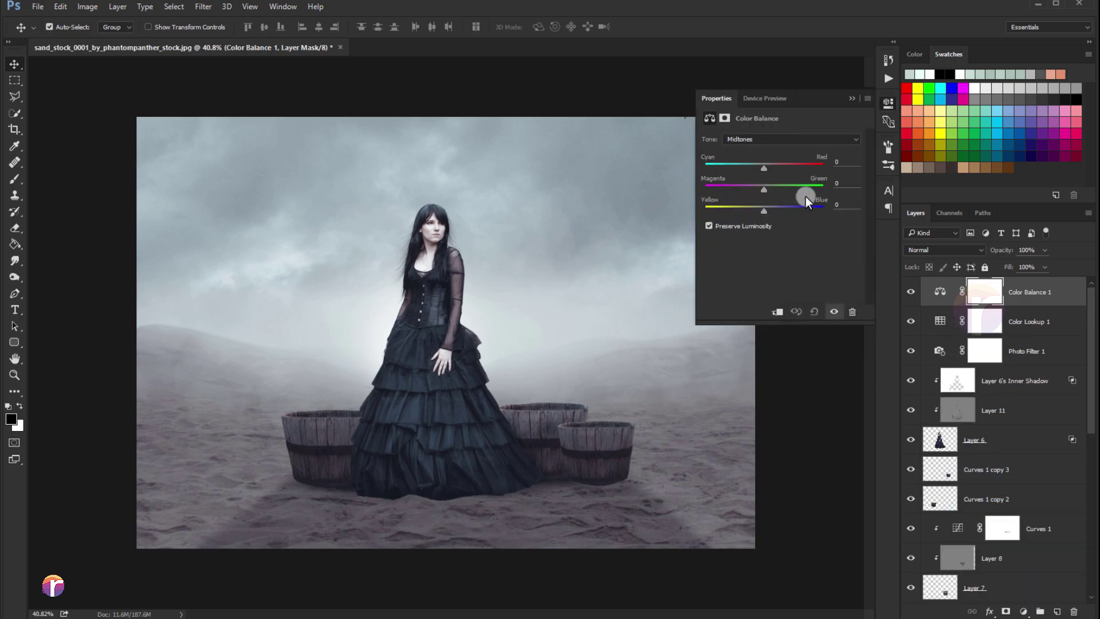
left_click(744, 140)
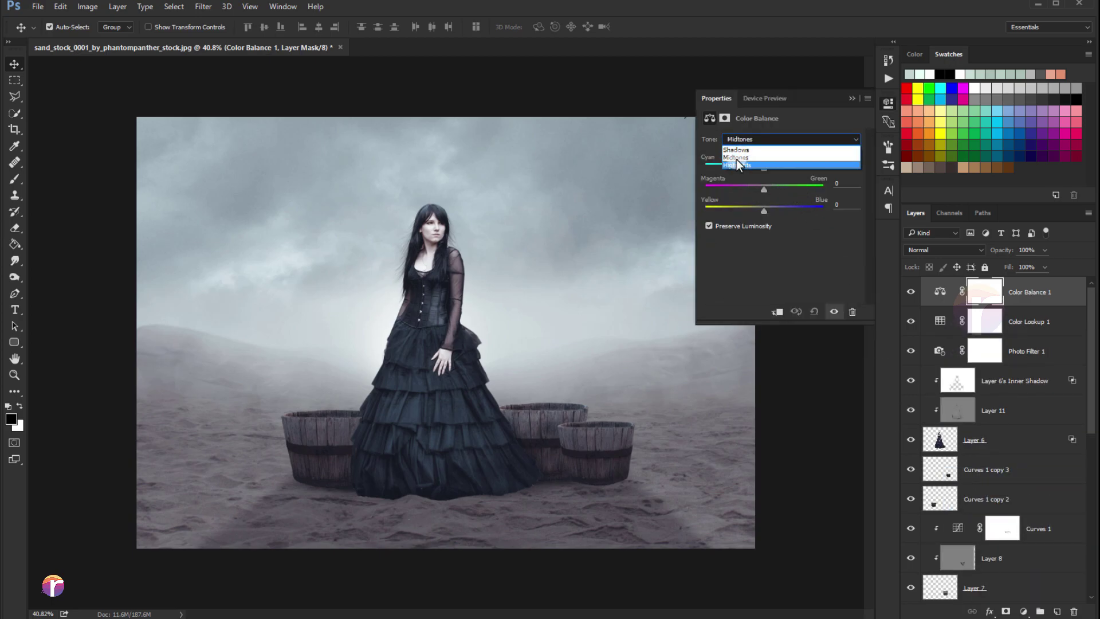
left_click(744, 144)
left_click(766, 208)
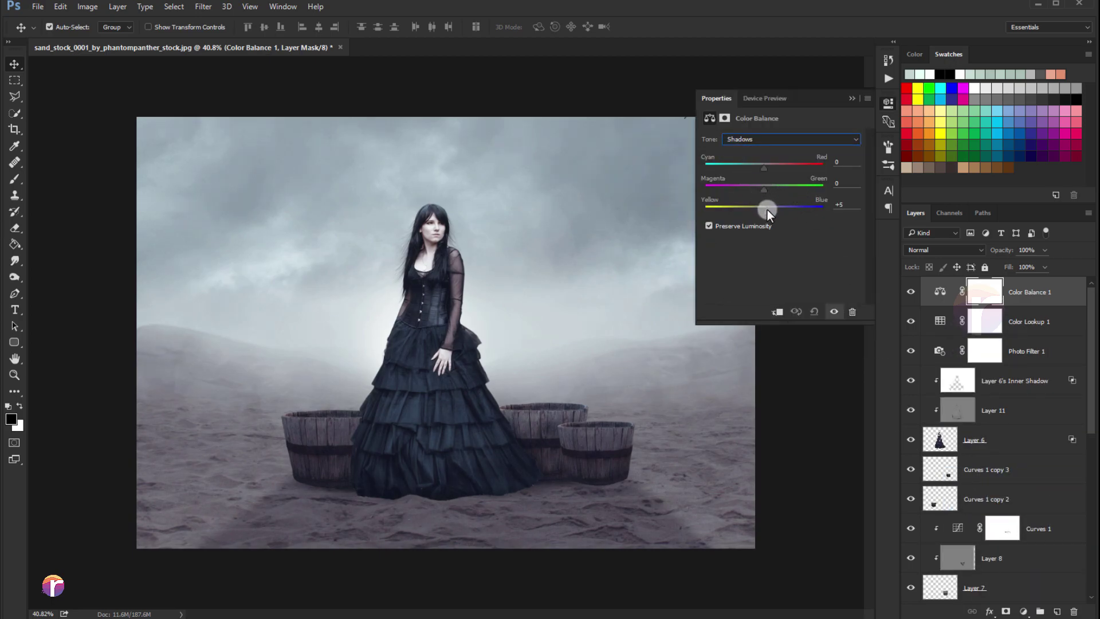
left_click_drag(770, 210, 769, 210)
- Set the Highlights to Yellow–Blue +5, Cyan–Red +1 and Magenta–Green +5
left_click(754, 140)
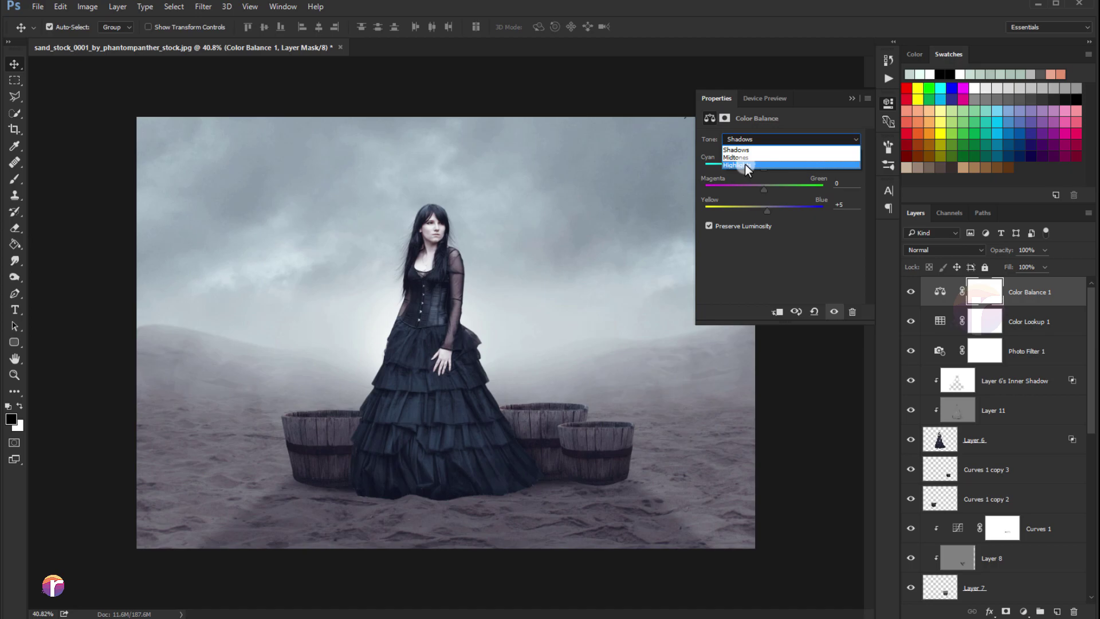
left_click(745, 164)
left_click_drag(765, 211, 768, 211)
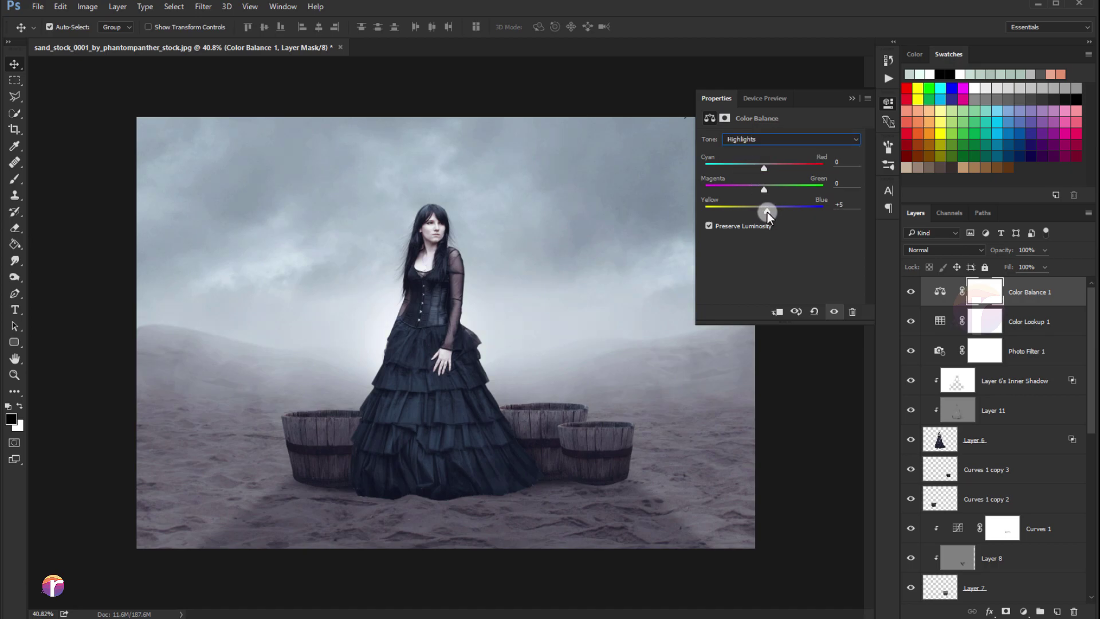
left_click_drag(766, 173, 766, 190)
- Collapse the Color Balance properties and scroll to review the whole cool blue-grey composite
left_click(849, 99)
scroll(565, 248, "down", 2)
scroll(565, 248, "down", 2)
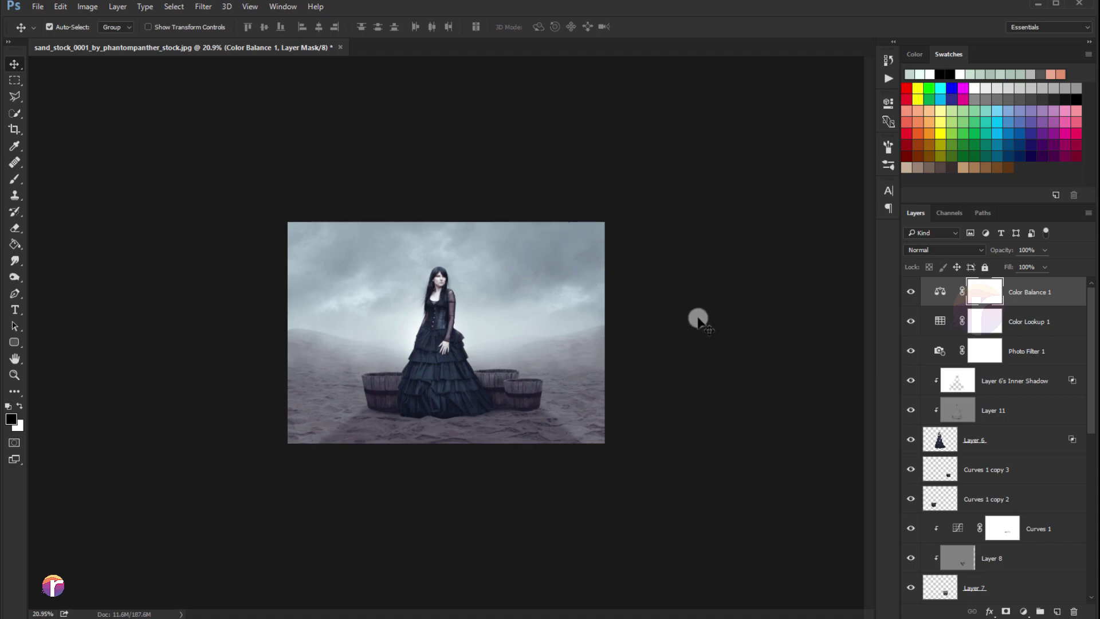
scroll(697, 315, "down", 2)
scroll(533, 314, "up", 1)
scroll(533, 315, "up", 2)
scroll(532, 315, "up", 1)
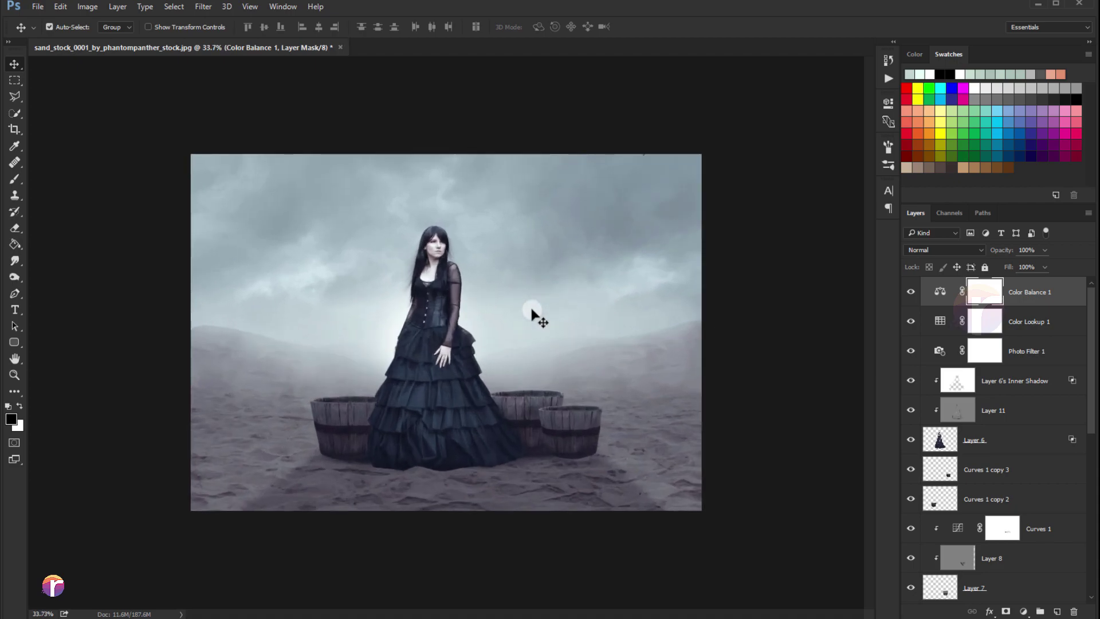
scroll(532, 314, "up", 1)
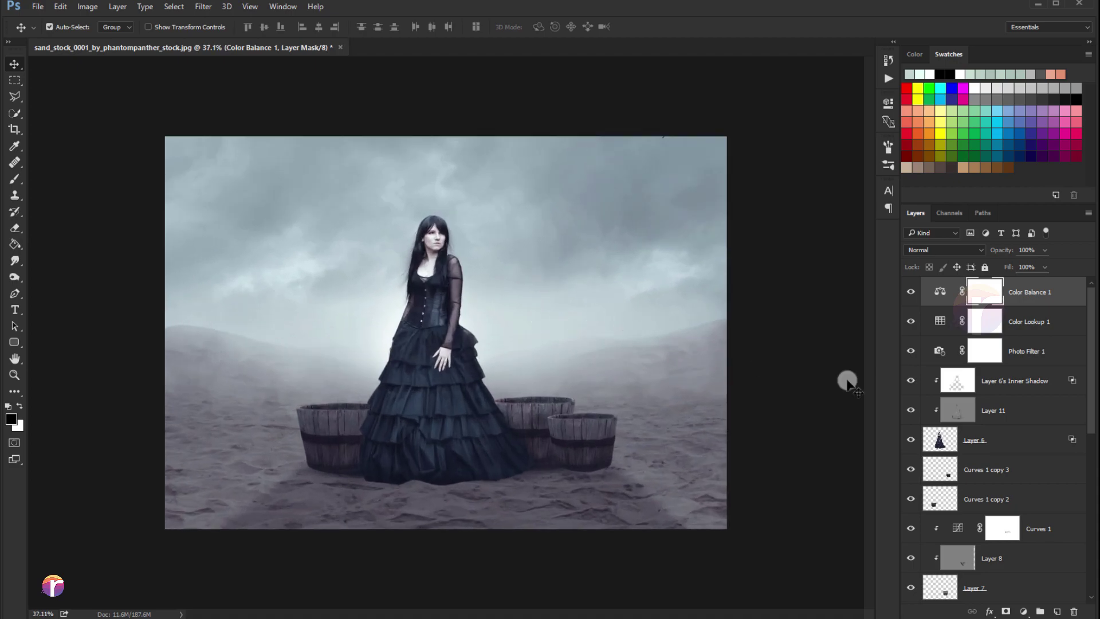
scroll(988, 405, "down", 1)
scroll(988, 406, "down", 2)
scroll(982, 418, "down", 3)
scroll(982, 404, "down", 2)
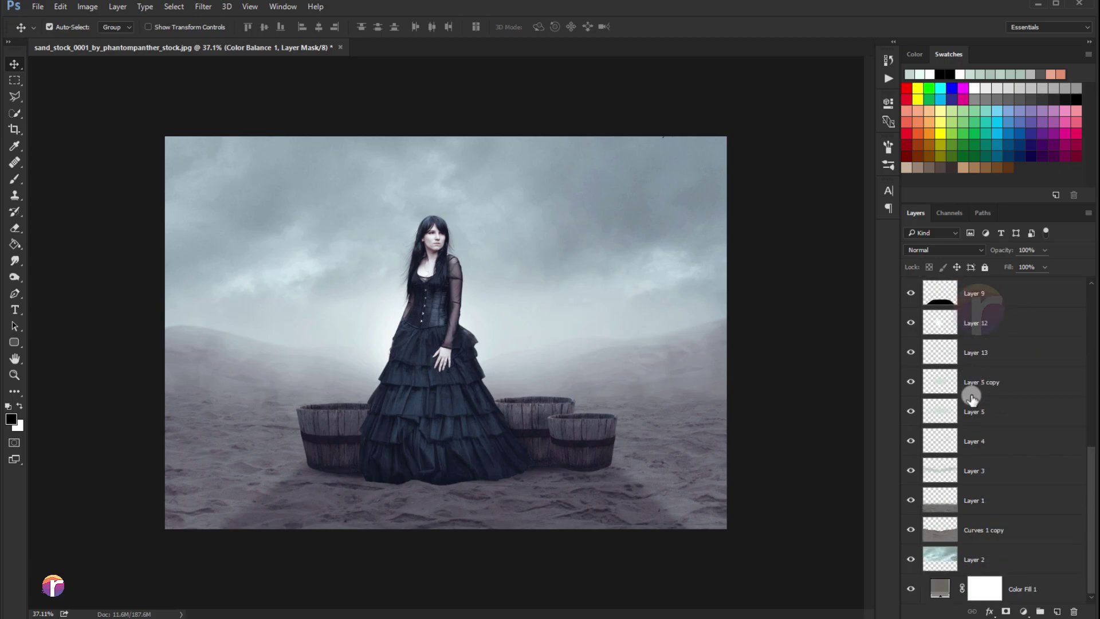
- Free-transform Layer 9's ground shadow, skewing its corners so it fans wider across the sand
scroll(977, 487, "up", 3)
left_click(972, 383)
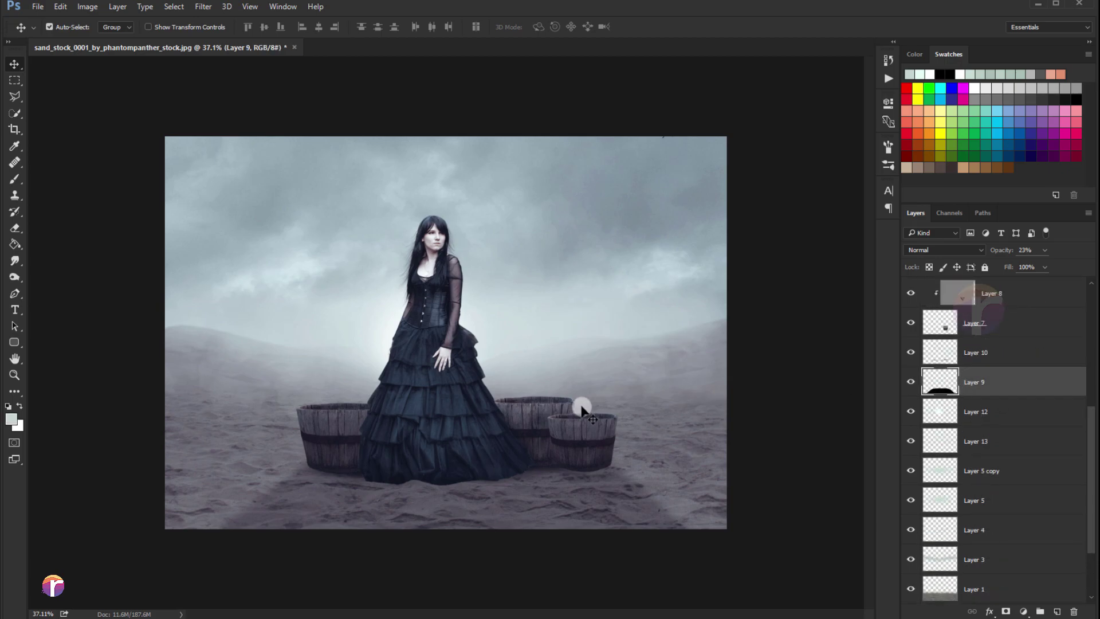
scroll(581, 410, "down", 1)
key("ctrl+t")
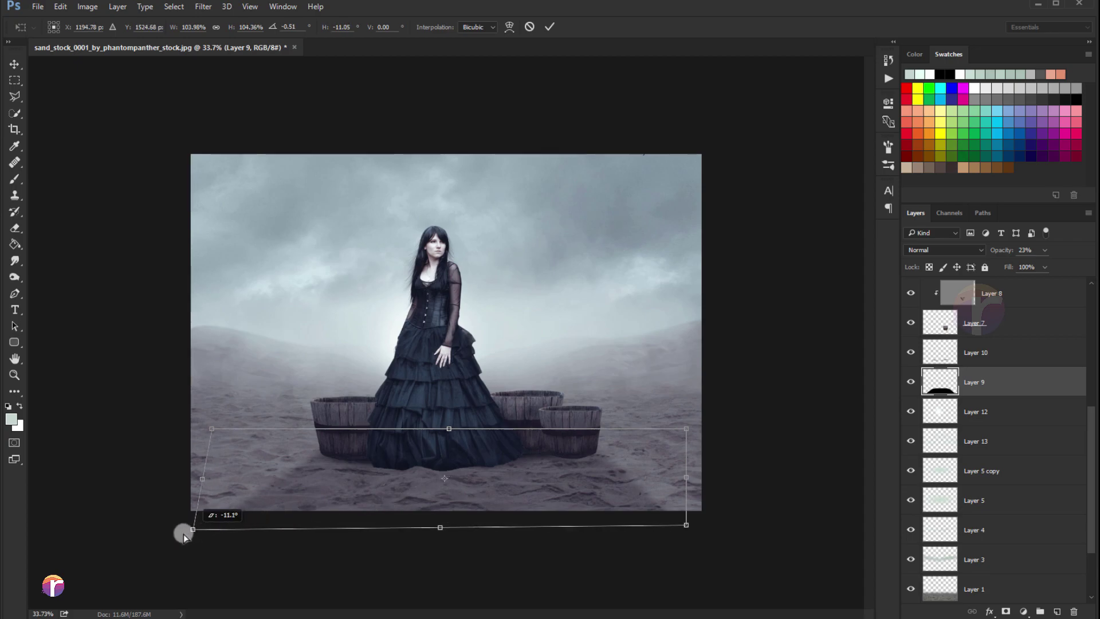
left_click_drag(198, 531, 183, 532)
left_click_drag(214, 430, 227, 436)
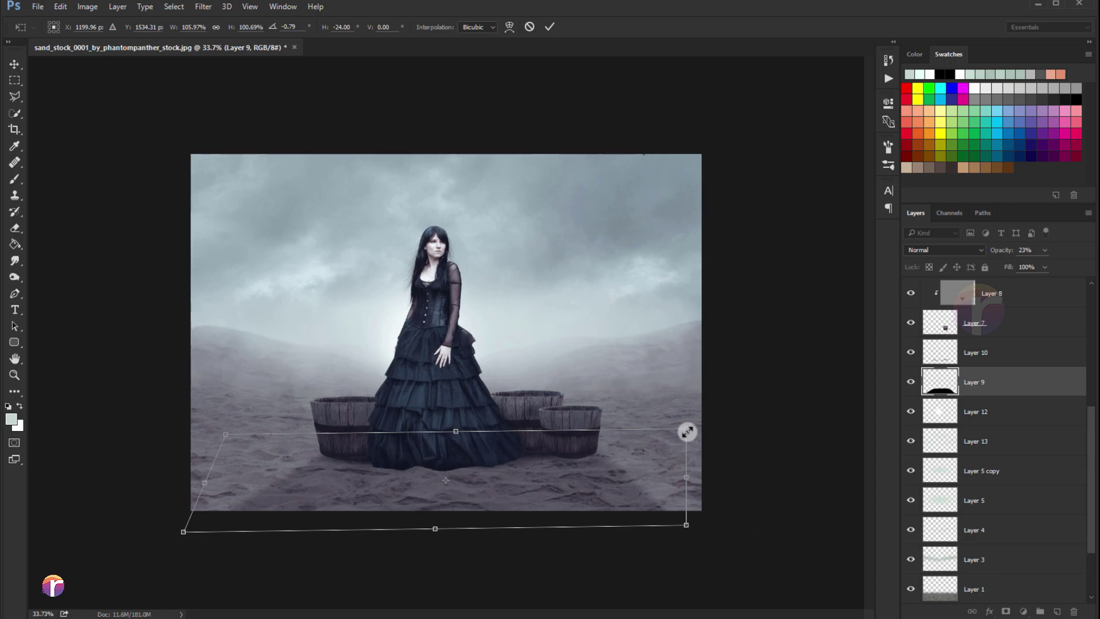
left_click_drag(686, 430, 679, 429)
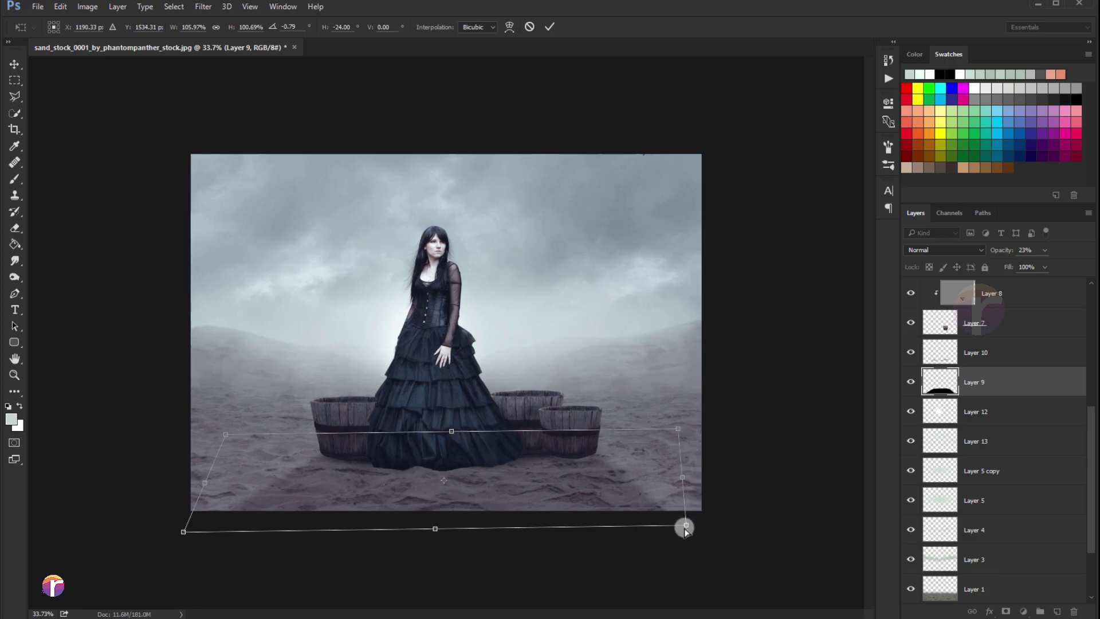
left_click_drag(686, 528, 703, 528)
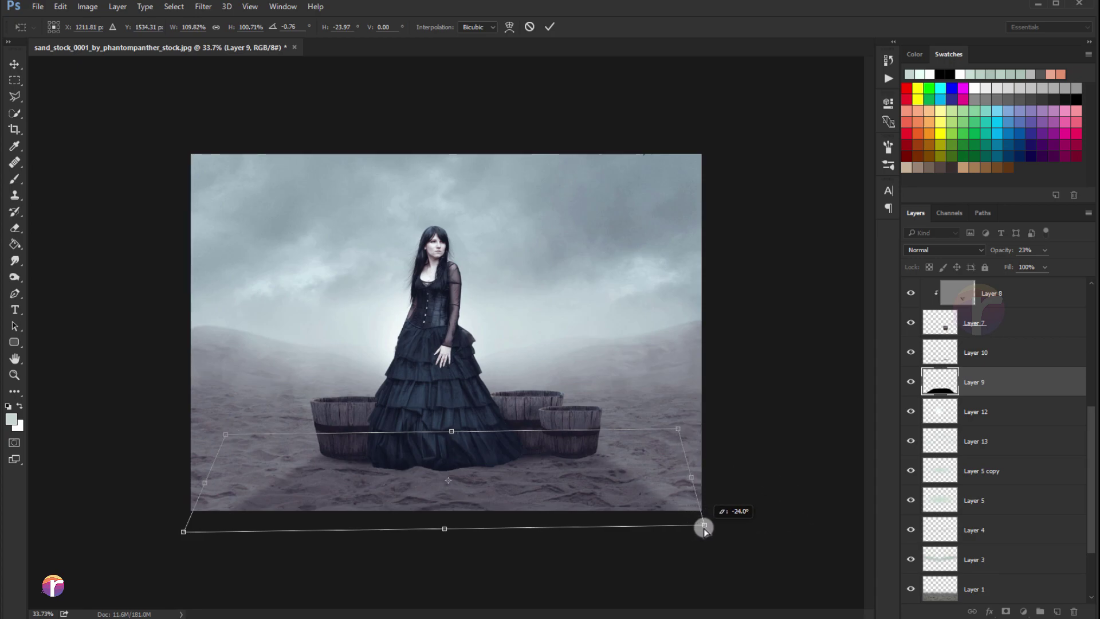
left_click_drag(678, 430, 666, 429)
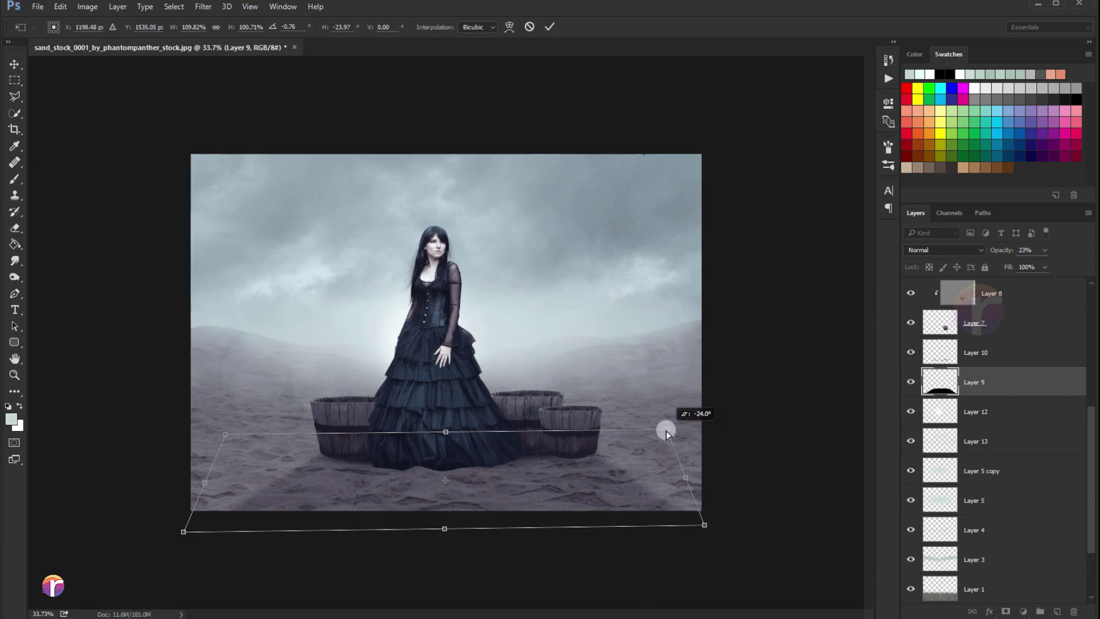
key("Return")
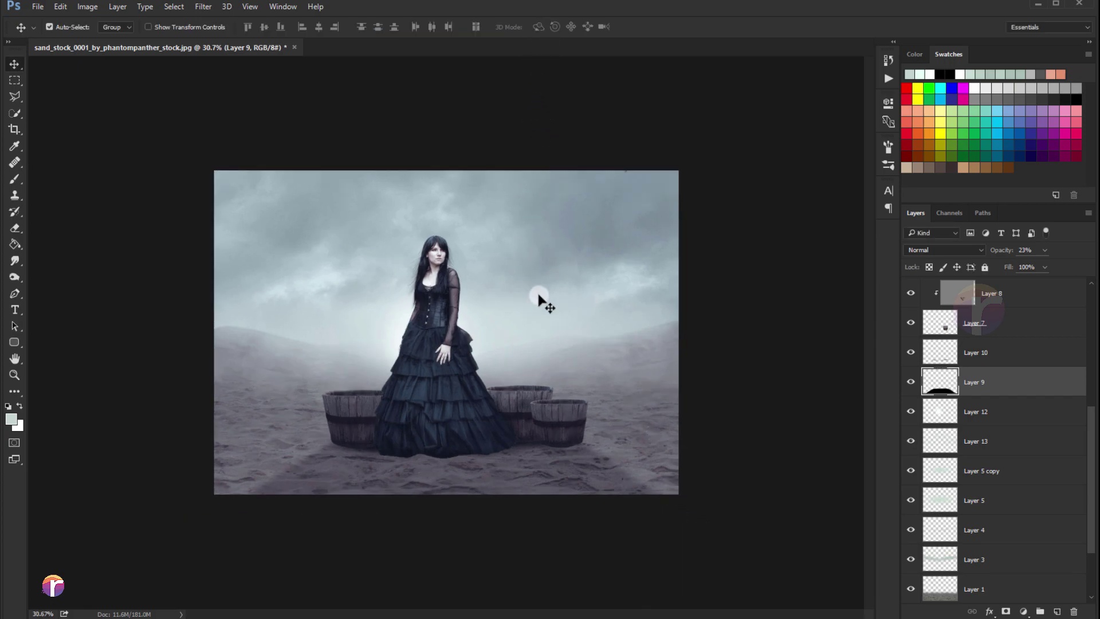
- Scroll up the Layers panel and select the Color Balance 1 layer
scroll(539, 299, "up", 1)
scroll(979, 372, "up", 3)
scroll(978, 372, "up", 2)
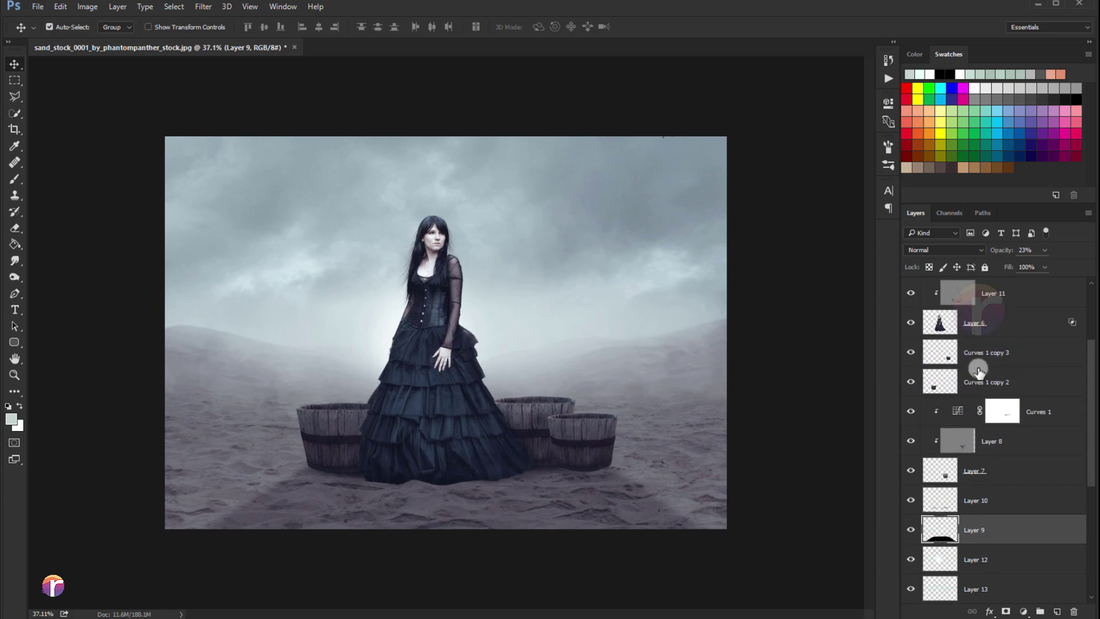
scroll(977, 366, "up", 4)
left_click(1003, 303)
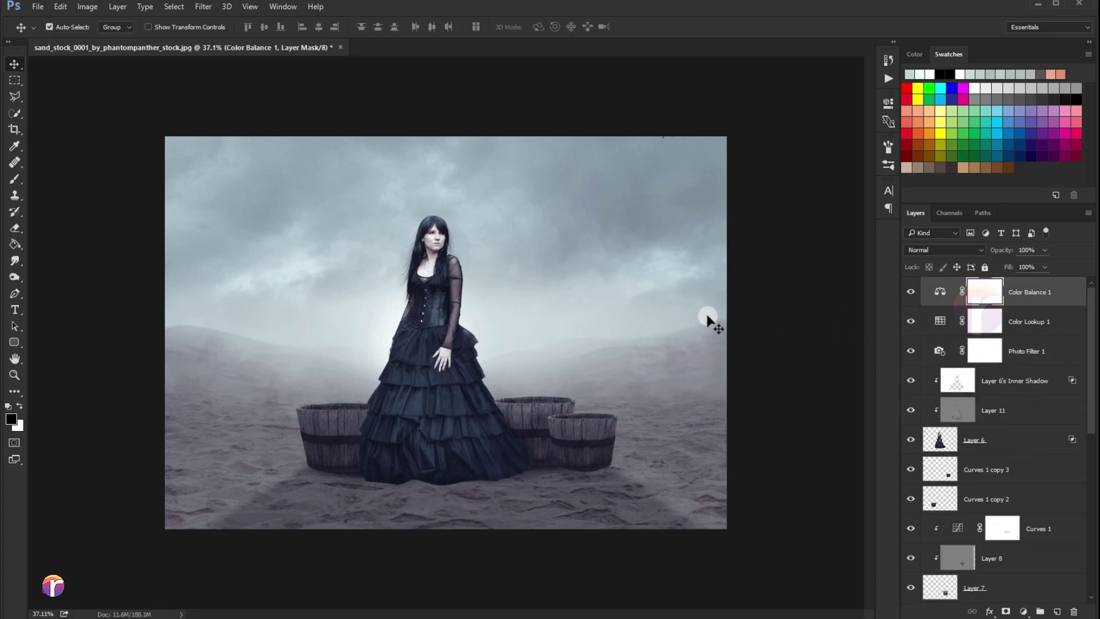
- Stamp visible layers into Layer 14, duplicate it, hide the top copy, and Reduce Noise on Layer 14 copy
key("ctrl+alt+shift+e")
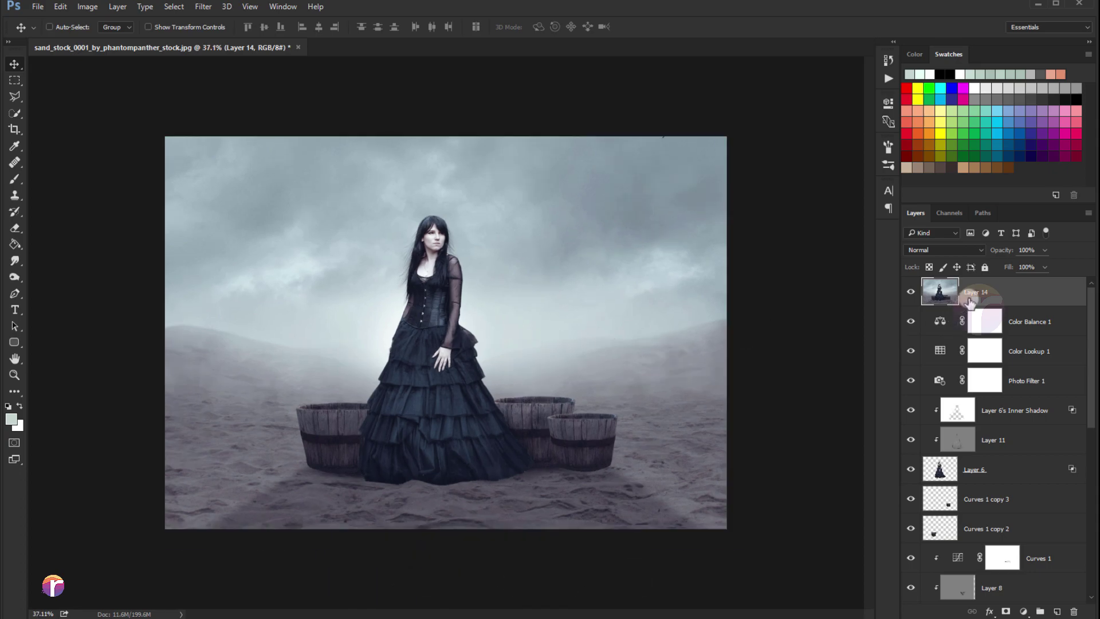
key("ctrl+j")
key("ctrl+j")
left_click(910, 292)
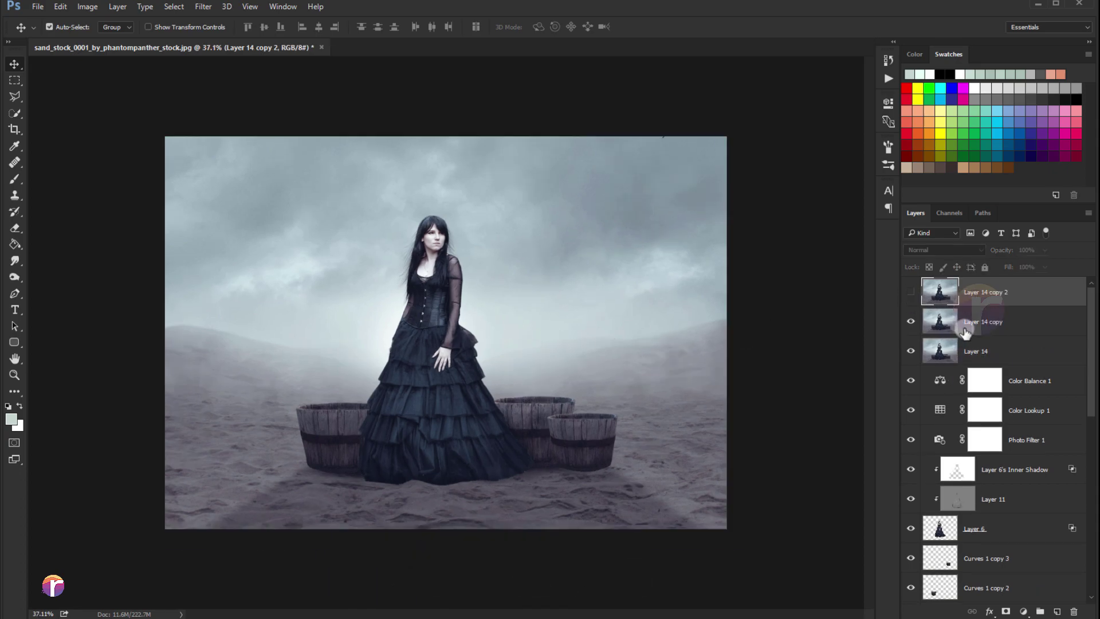
left_click(965, 331)
left_click(204, 7)
mouse_move(212, 181)
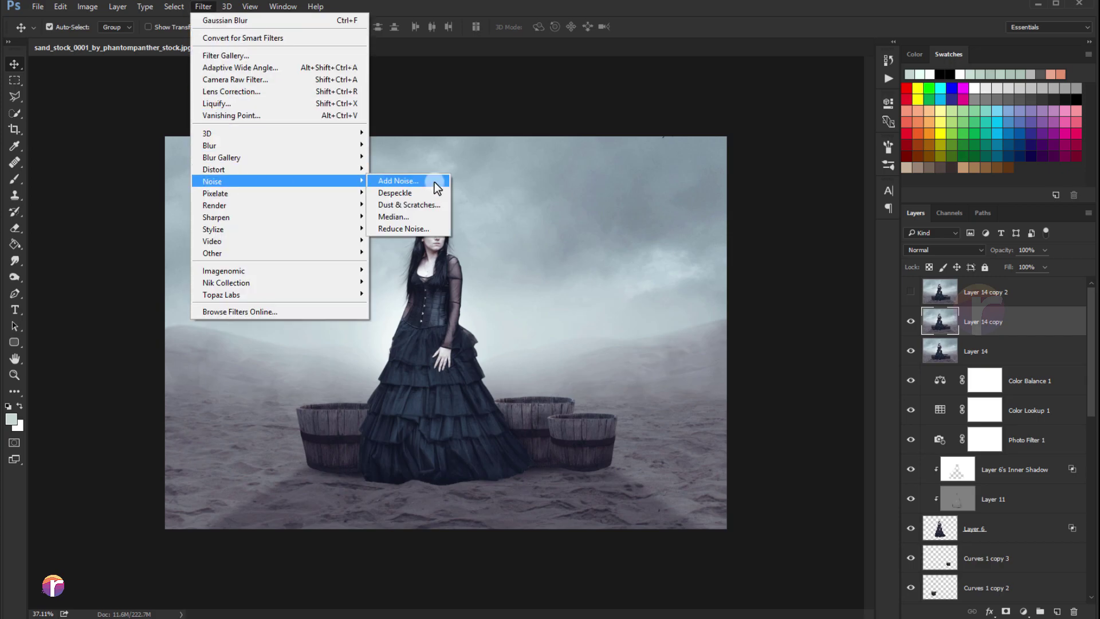
left_click(393, 229)
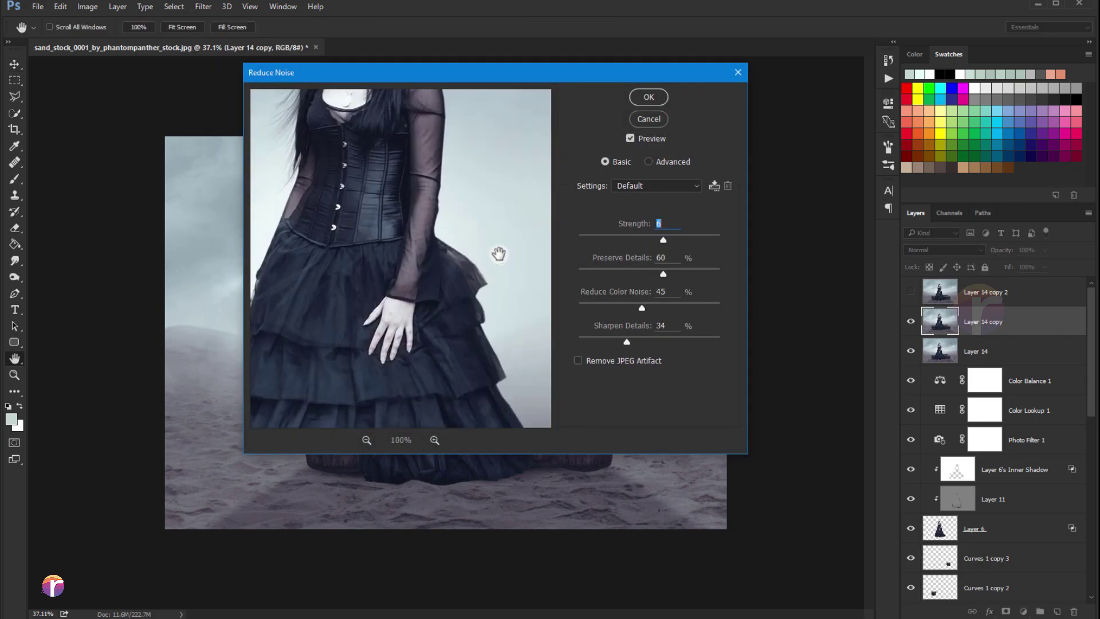
left_click(636, 98)
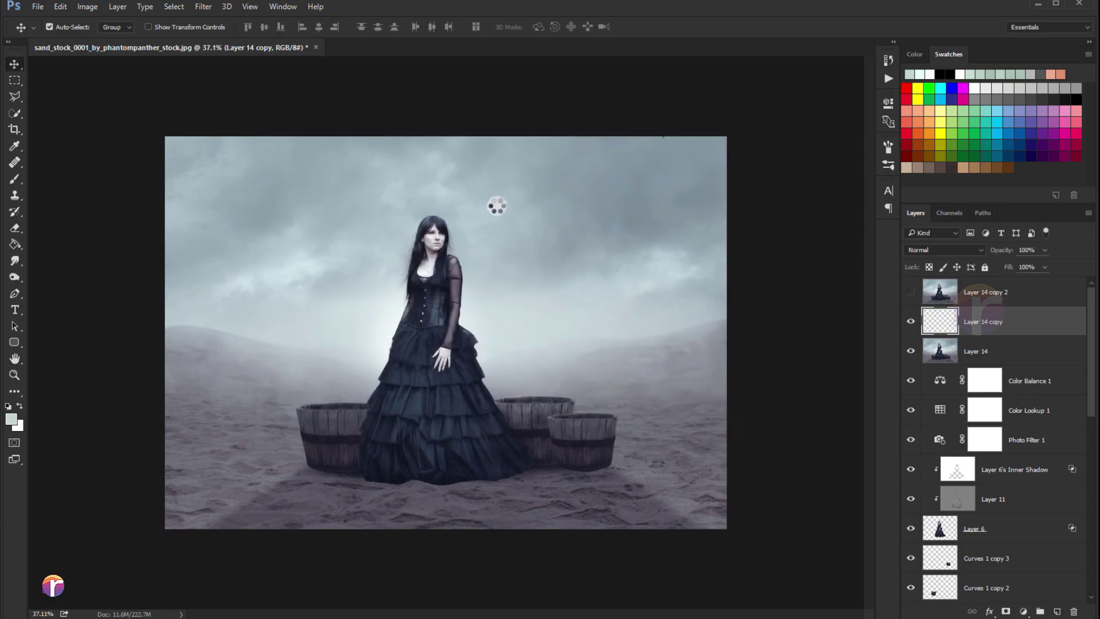
- Show Layer 14 copy 2 and apply a High Pass filter with radius 2.3
left_click(982, 293)
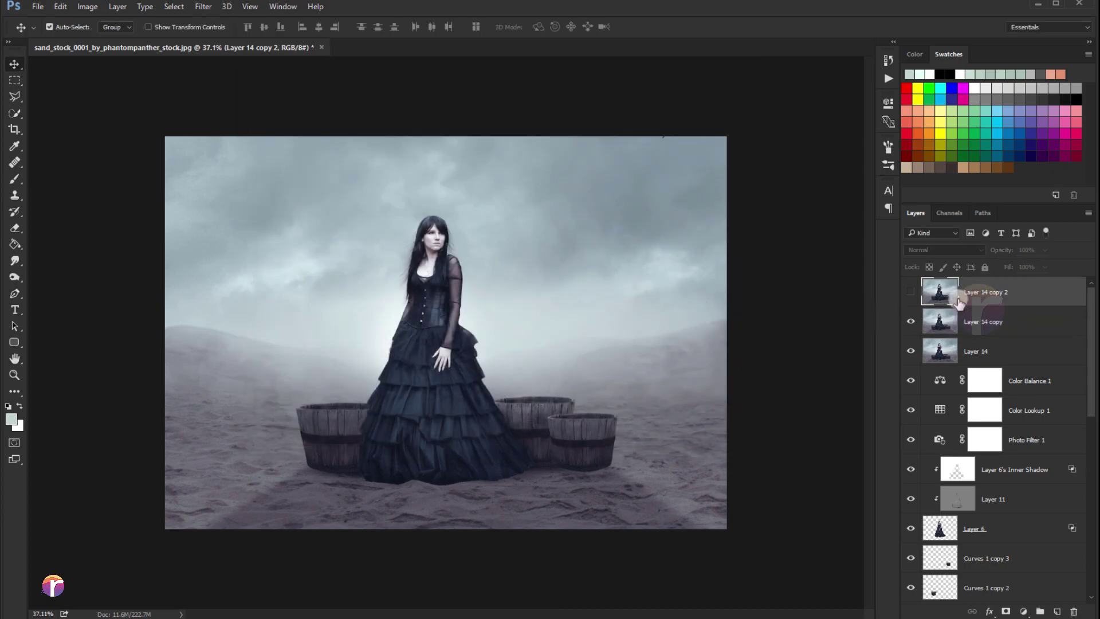
left_click(910, 292)
left_click(204, 7)
mouse_move(211, 252)
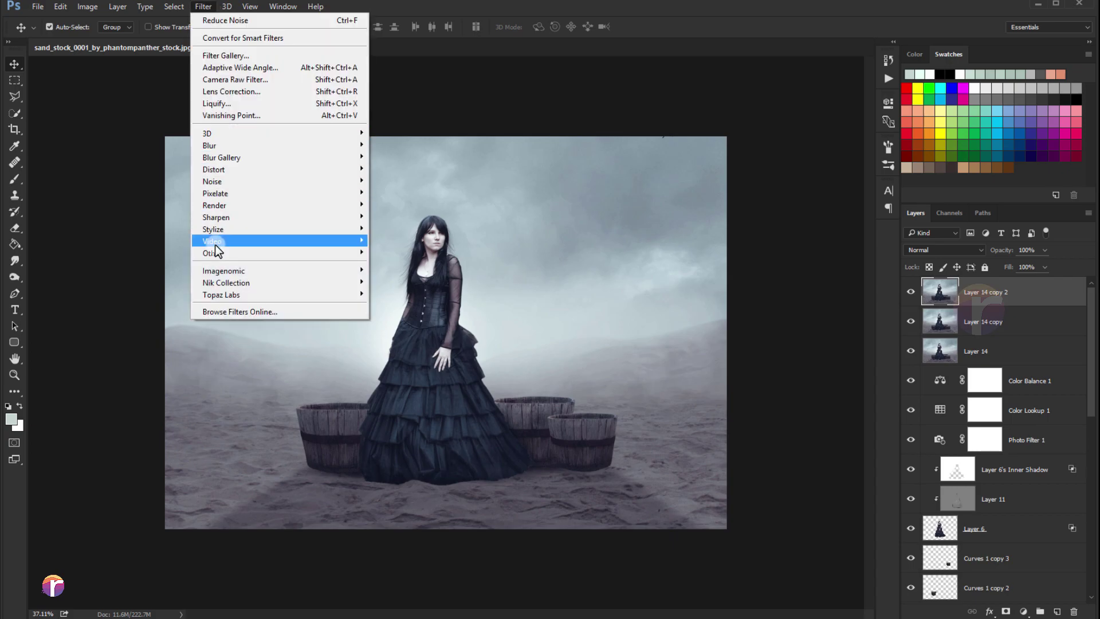
left_click(400, 257)
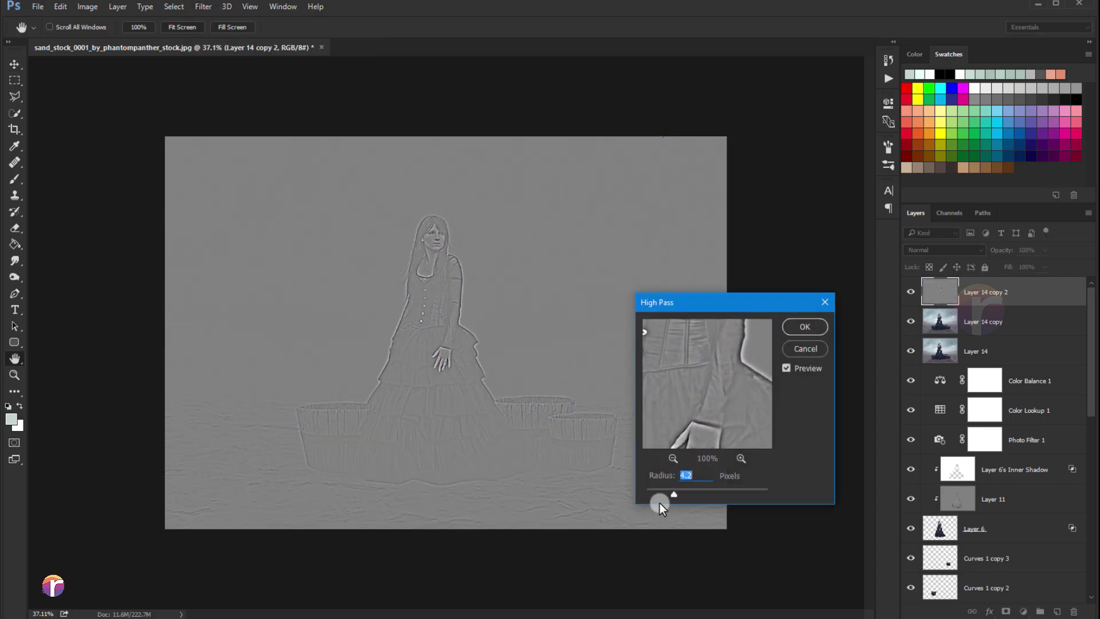
left_click_drag(673, 494, 660, 496)
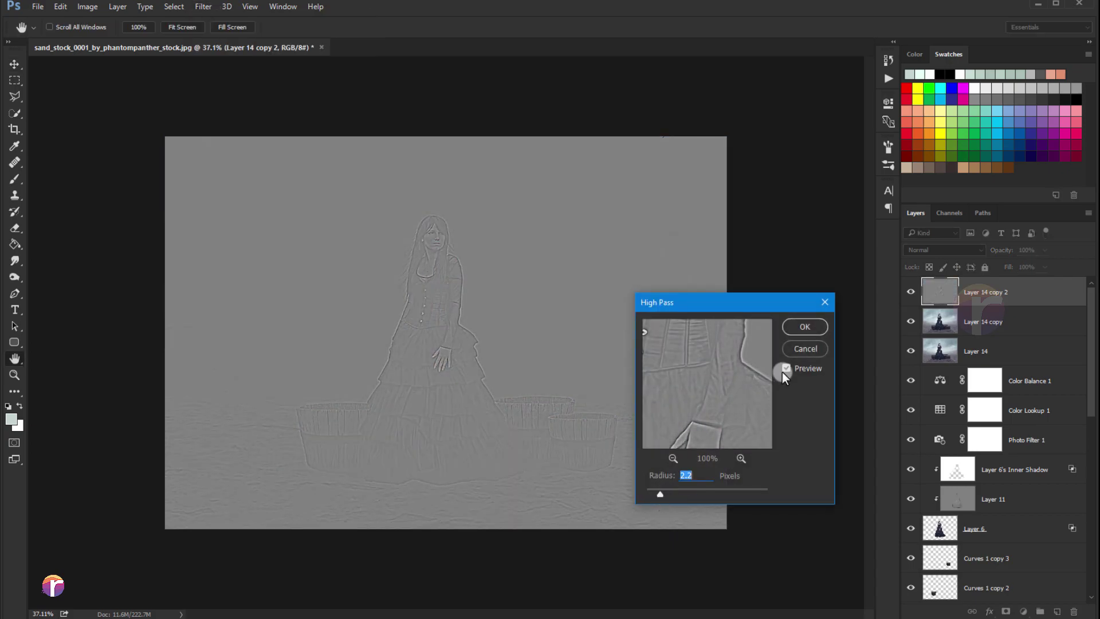
left_click(802, 327)
- Set the high-pass layer's blend mode to Vivid Light and zoom in to inspect the sharpening
left_click(927, 251)
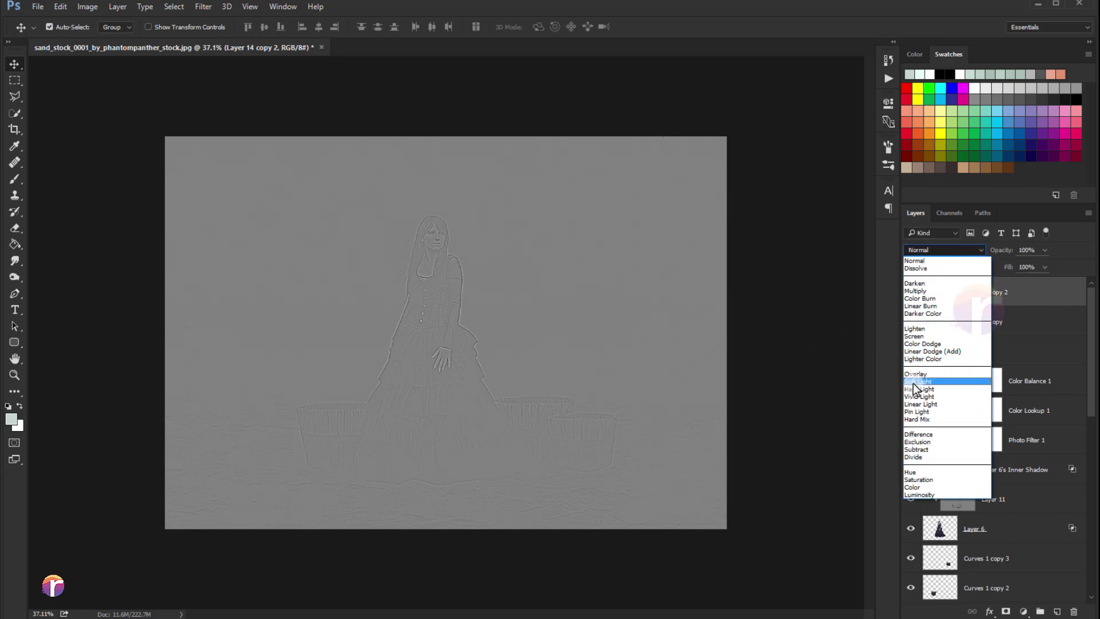
left_click(919, 396)
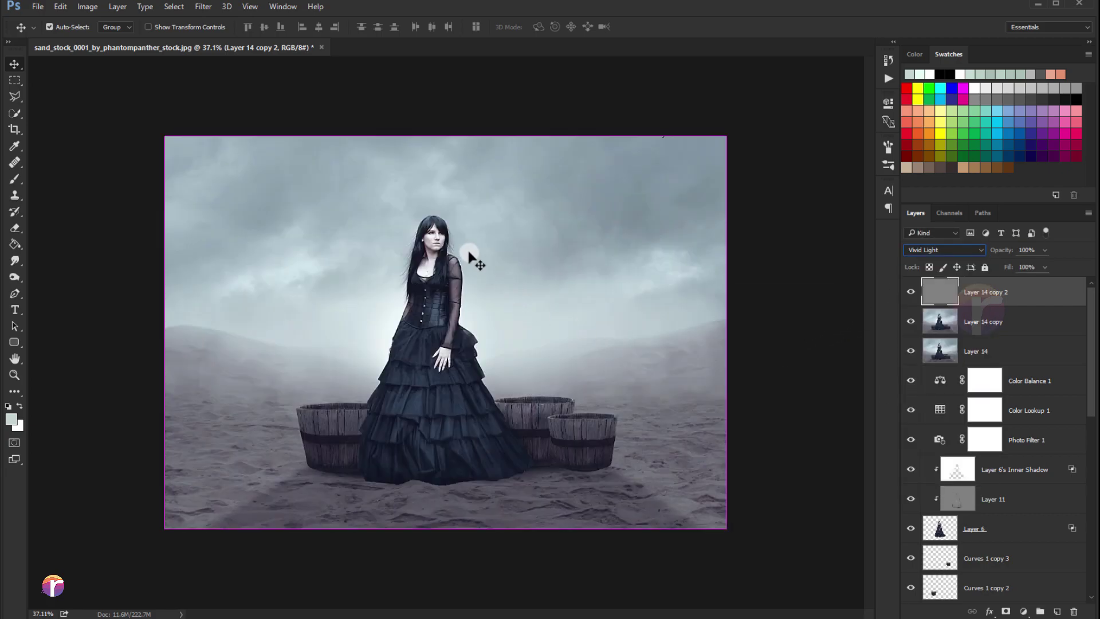
key("ctrl+plus")
key("ctrl+minus")
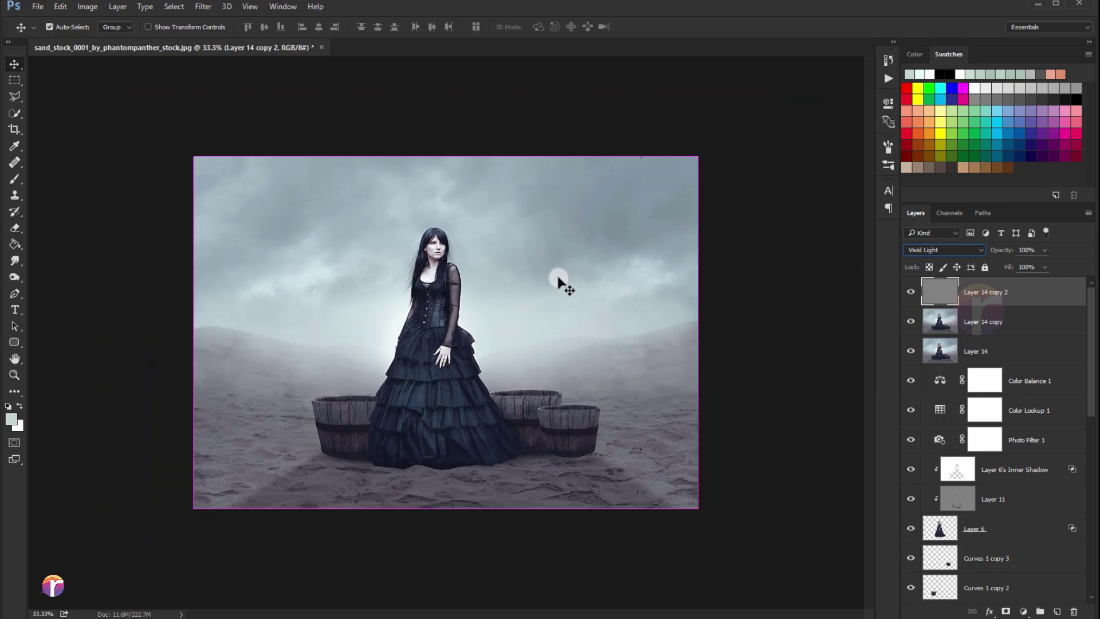
- Lower the Layer 14 copy 2 sharpening layer's opacity to 34%
left_click(736, 287)
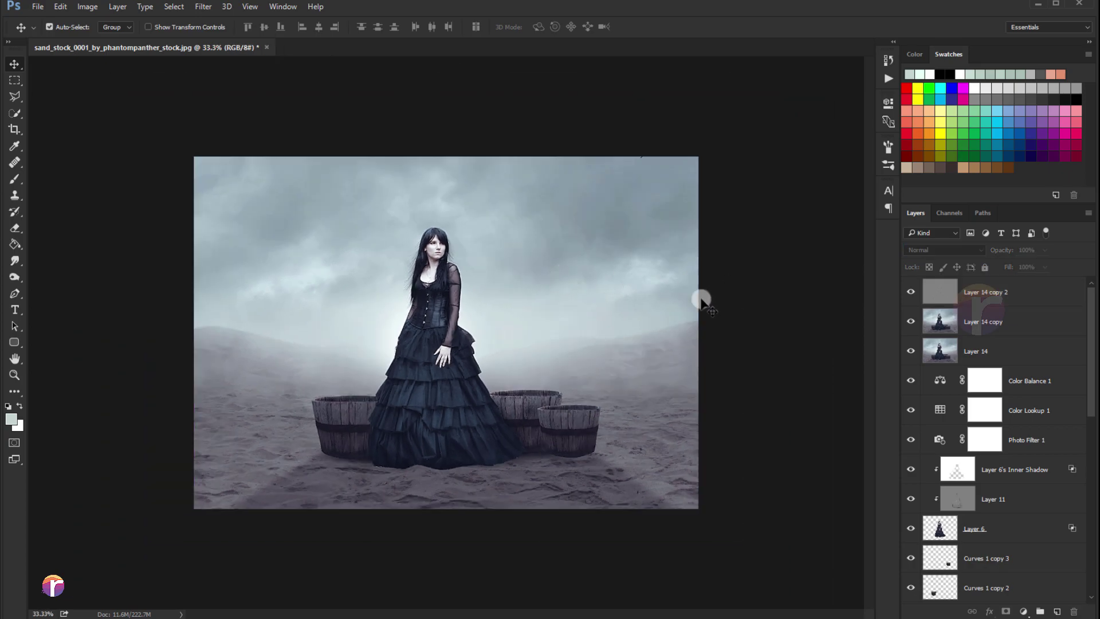
scroll(533, 305, "up", 1, "alt")
scroll(532, 304, "up", 1, "alt")
left_click(972, 295)
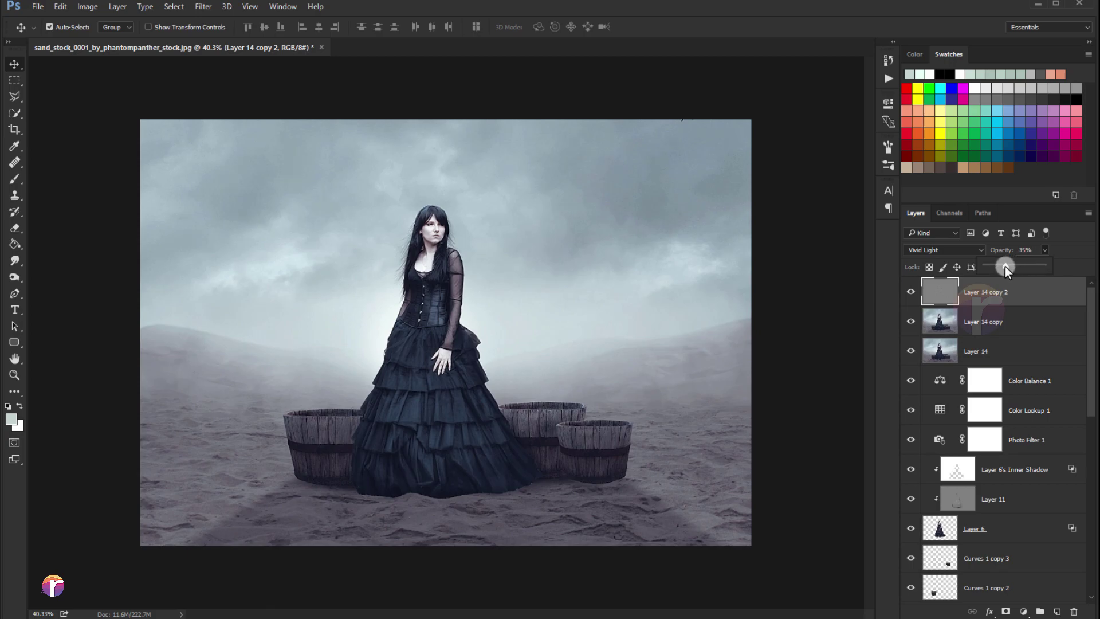
scroll(642, 321, "down", 1, "alt")
scroll(640, 315, "up", 1, "alt")
scroll(628, 305, "up", 1, "alt")
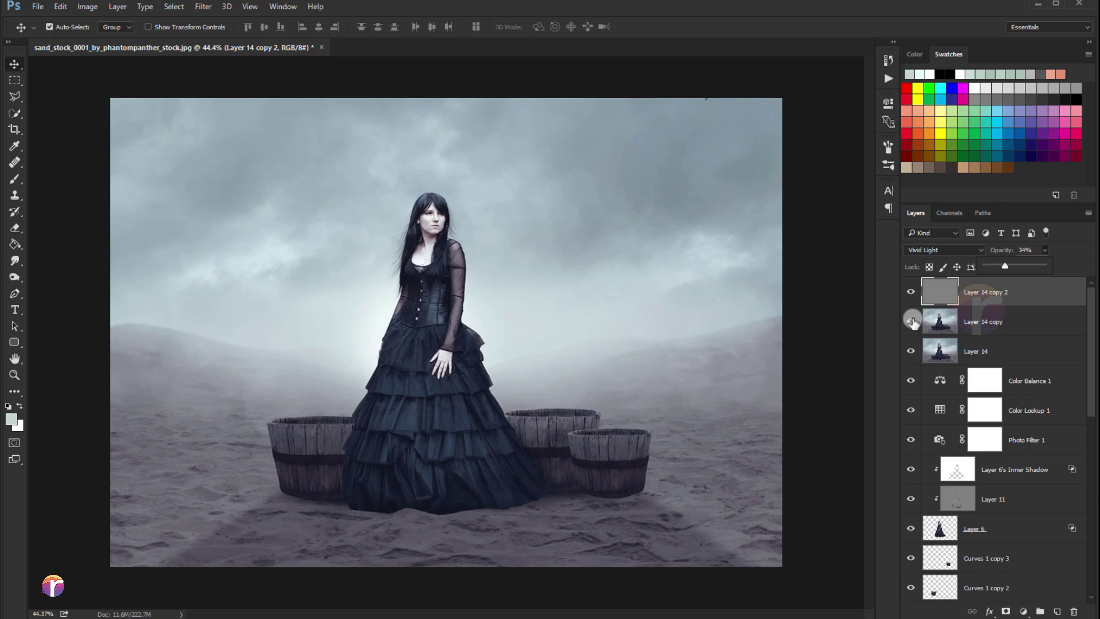
- Toggle the sharpening layer off and on to compare, then fit the finished composite in view
left_click(910, 293)
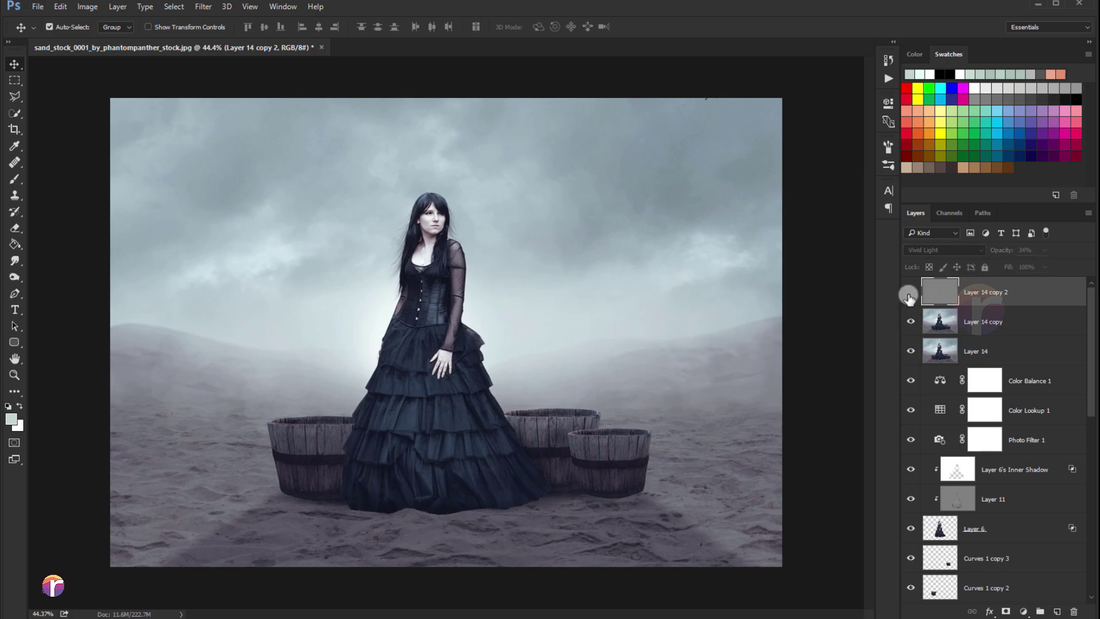
left_click(910, 294)
scroll(487, 315, "up", 2, "alt")
scroll(484, 317, "up", 2, "alt")
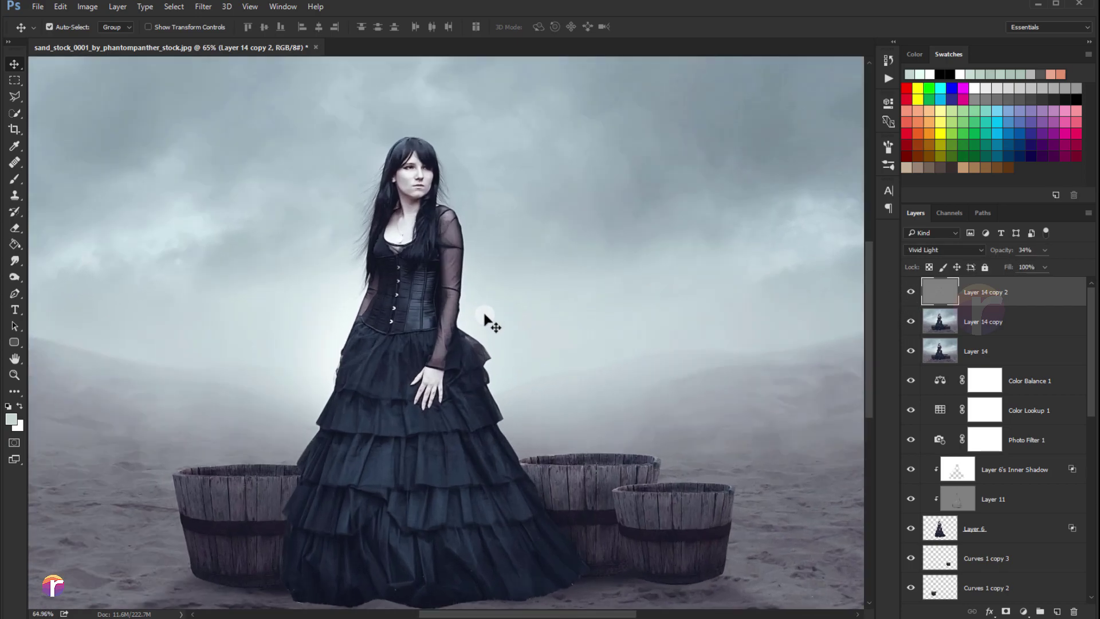
scroll(484, 316, "down", 2, "alt")
scroll(484, 318, "down", 2, "alt")
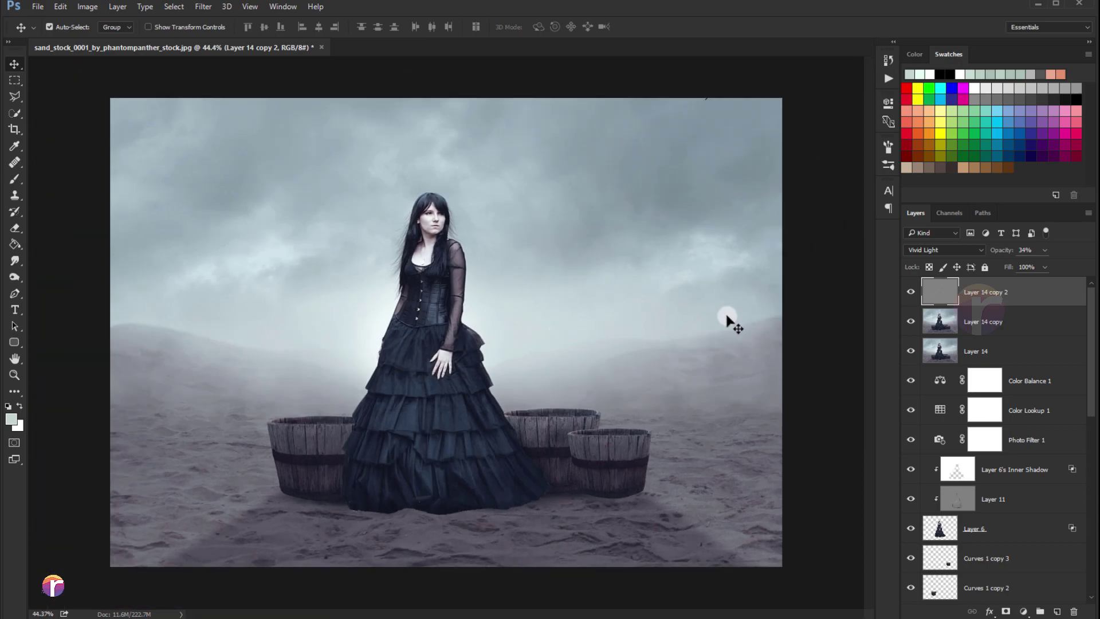
scroll(728, 321, "down", 2, "alt")
scroll(646, 304, "down", 1, "alt")
scroll(587, 316, "down", 1, "alt")
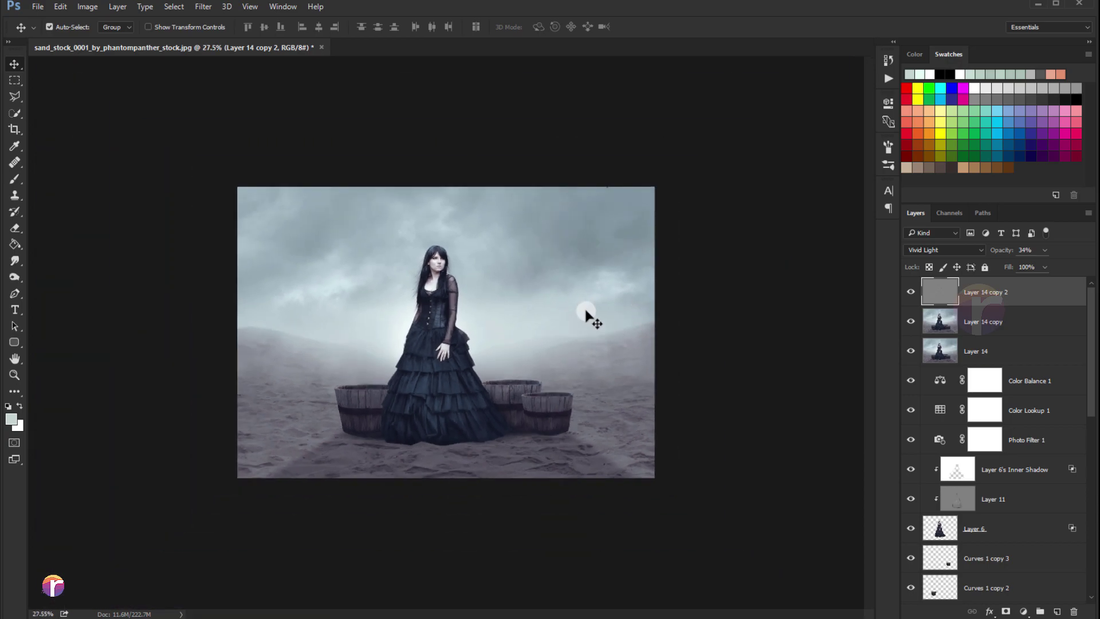
scroll(587, 316, "down", 1, "alt")
scroll(589, 314, "down", 1, "alt")
scroll(551, 289, "down", 2, "alt")
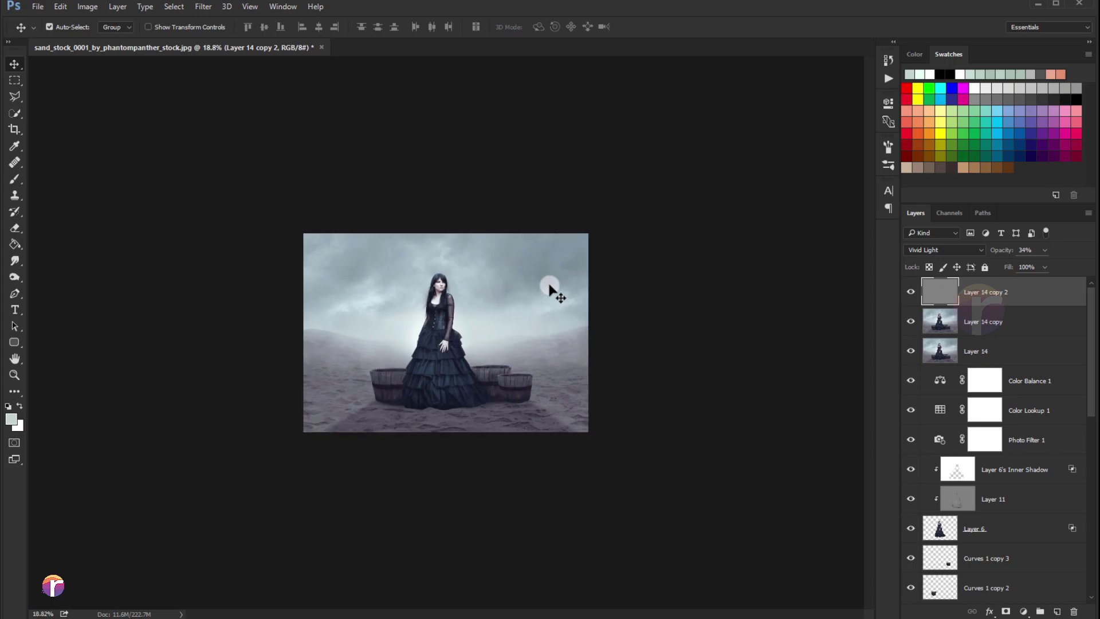
key("ctrl+0")
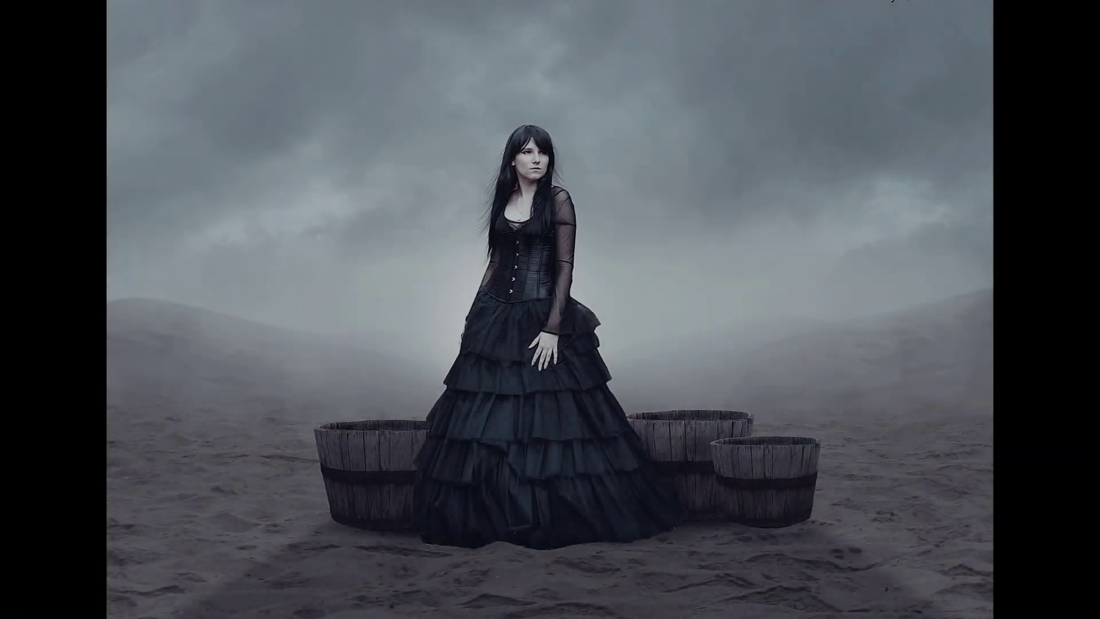